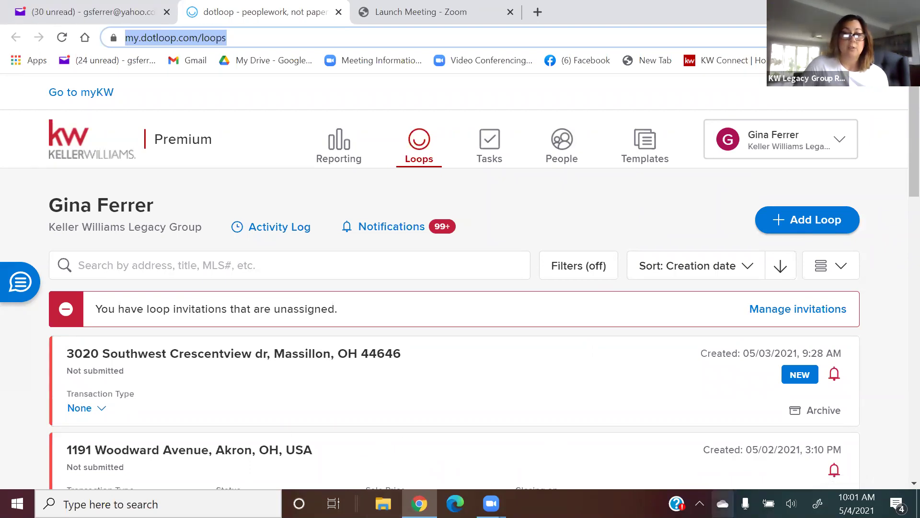
Start a new loop and search the address '123 Main Canton Ohio 44720'.
scroll(886, 305, down, 3)
scroll(886, 305, down, 12)
scroll(886, 305, up, 2)
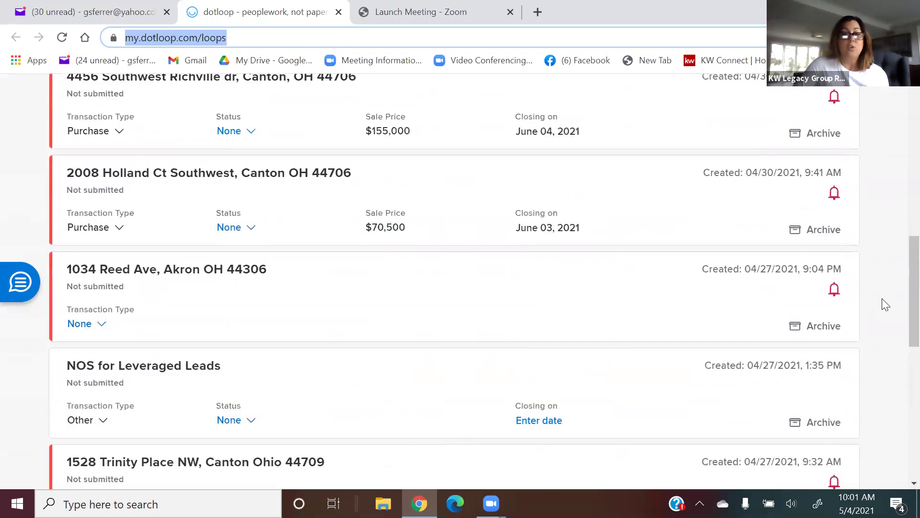
scroll(886, 305, up, 13)
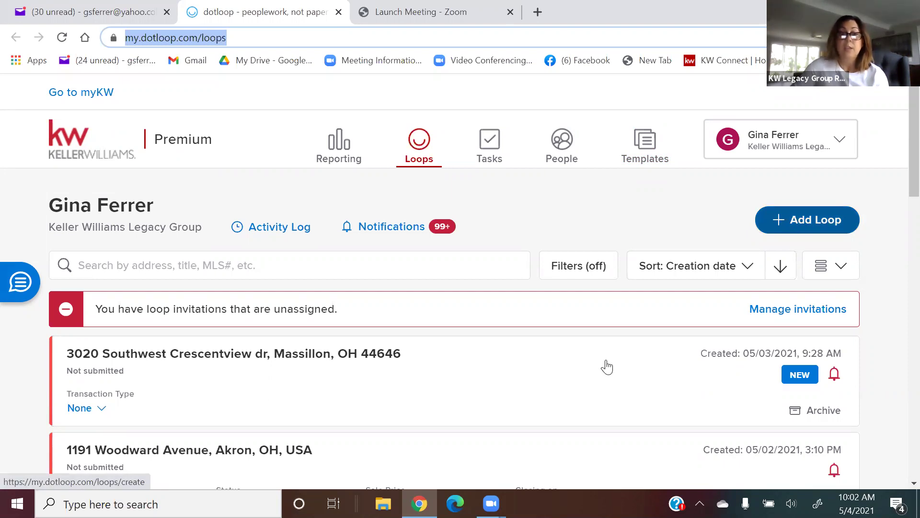
scroll(510, 371, down, 1)
scroll(510, 371, down, 2)
scroll(509, 372, up, 3)
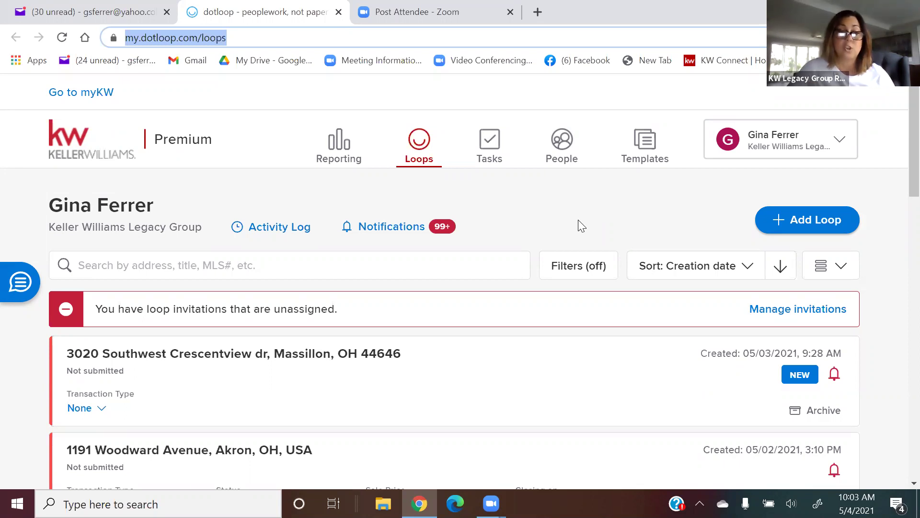
click(814, 225)
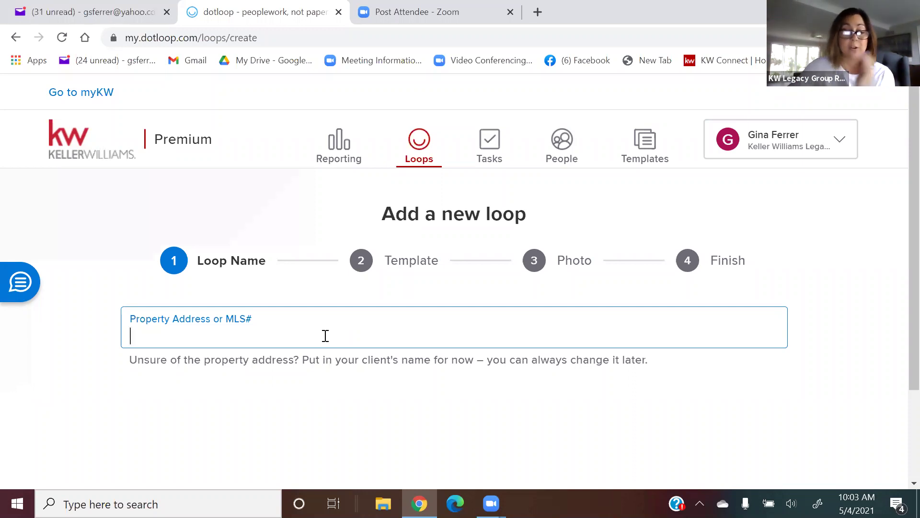
text(123 Main)
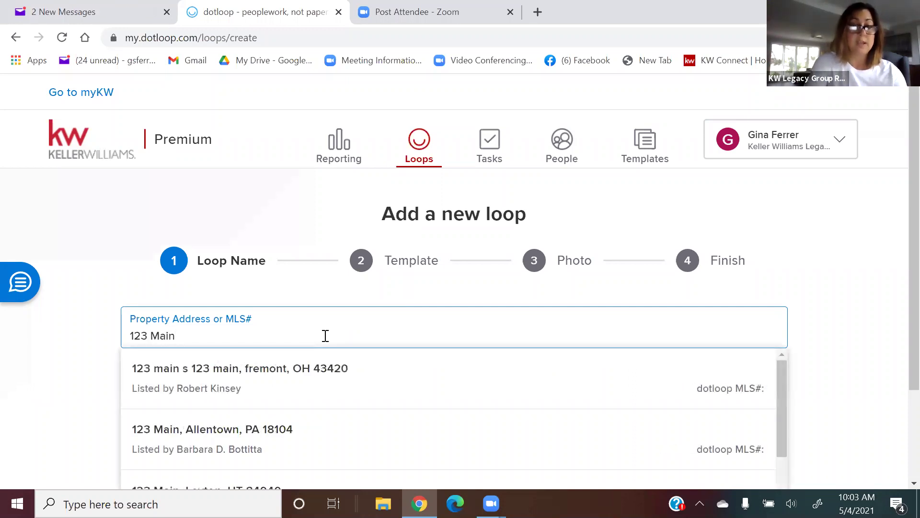
text( Ca)
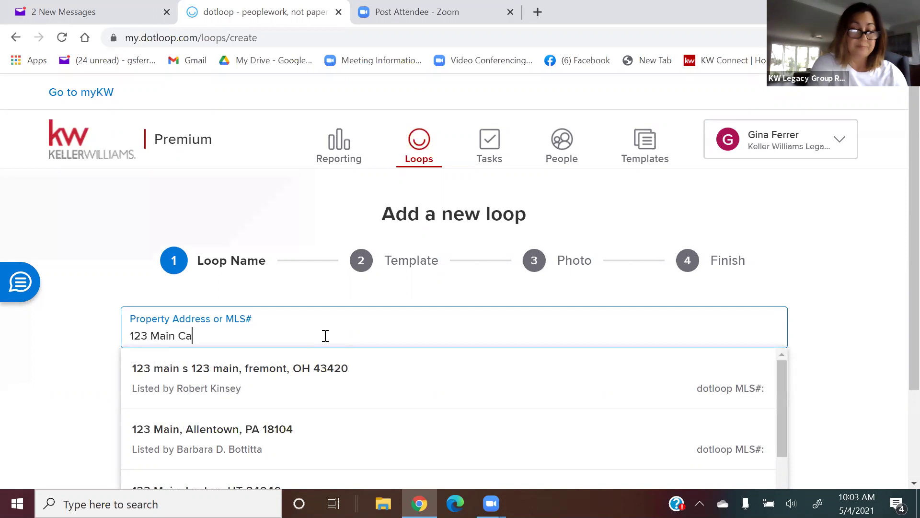
text(nton Ohio)
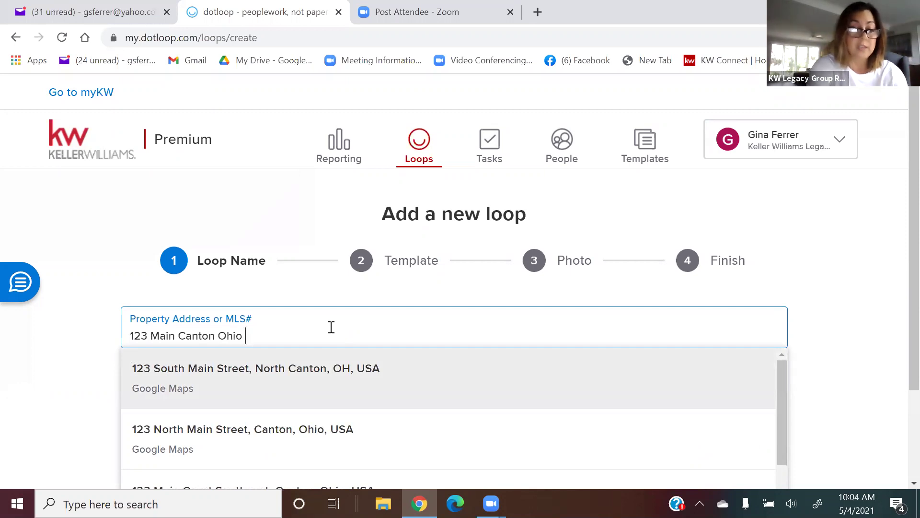
text(44720)
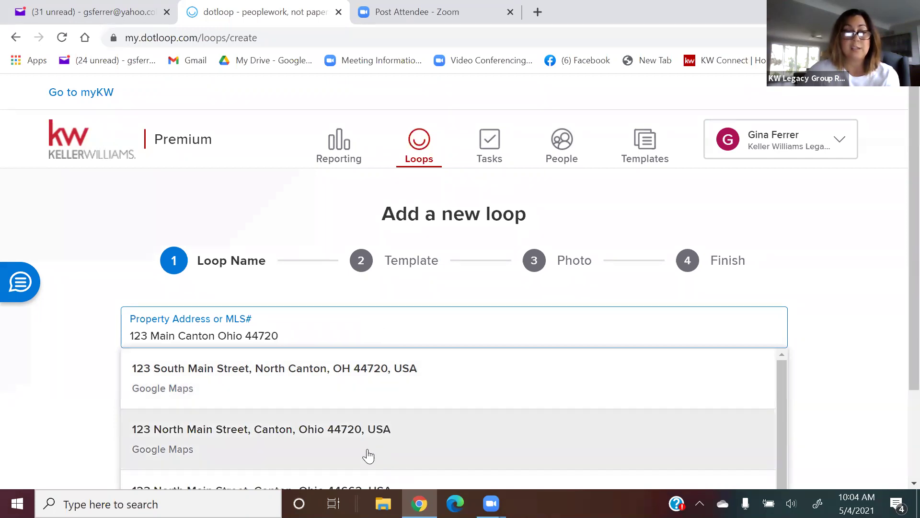
Accept the 123 South Main Street, North Canton suggestion and go to the new loop.
scroll(456, 427, down, 1)
scroll(457, 425, up, 1)
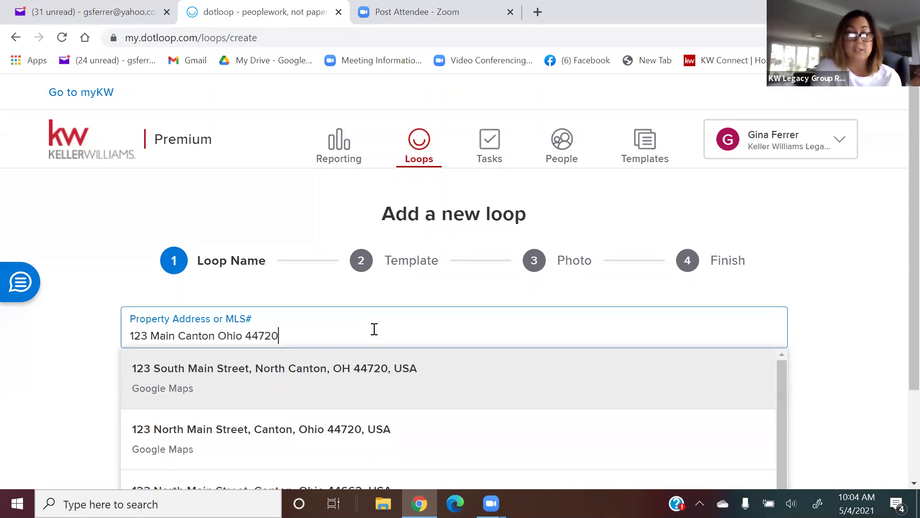
key(Return)
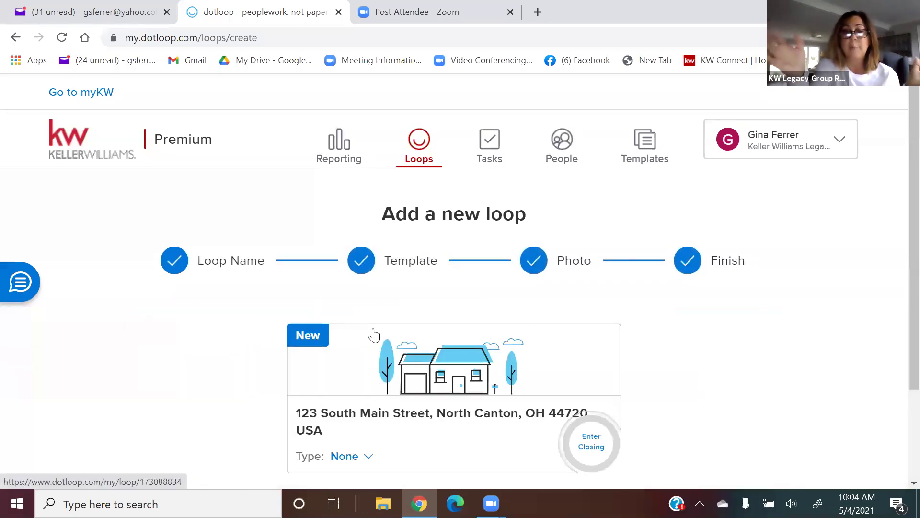
scroll(499, 312, down, 3)
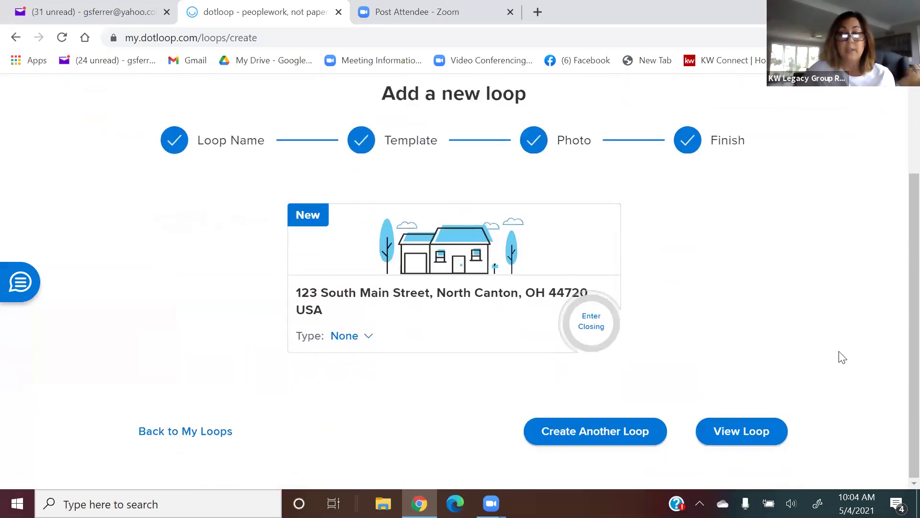
click(738, 434)
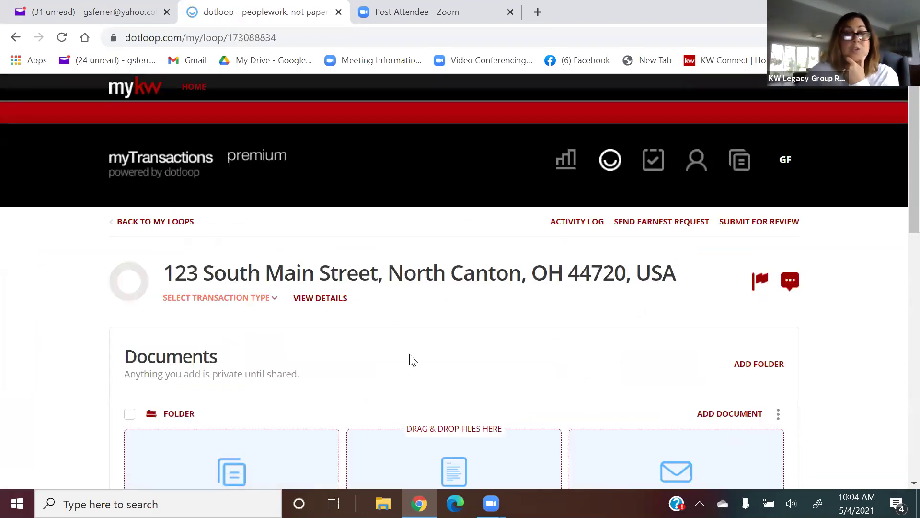
Set the loop's transaction type to Purchase and its status to Pre-Offer.
scroll(422, 357, down, 3)
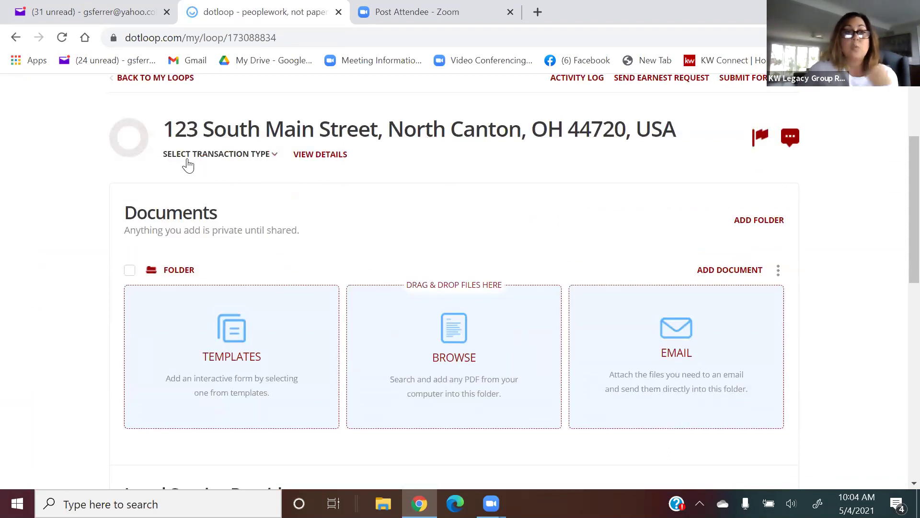
click(207, 155)
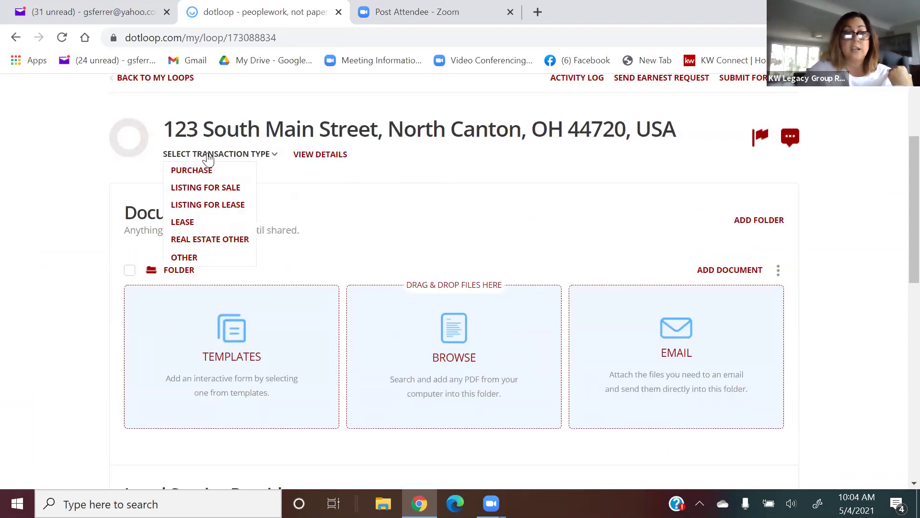
click(206, 170)
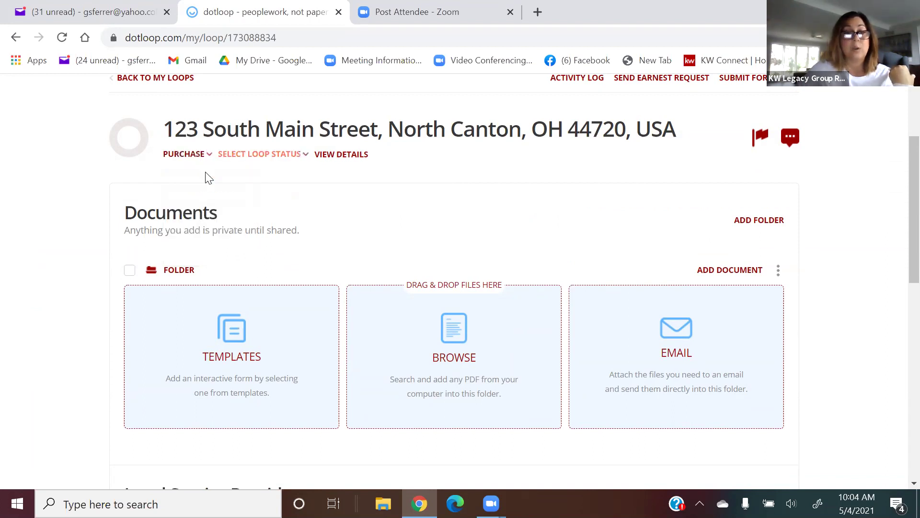
click(251, 155)
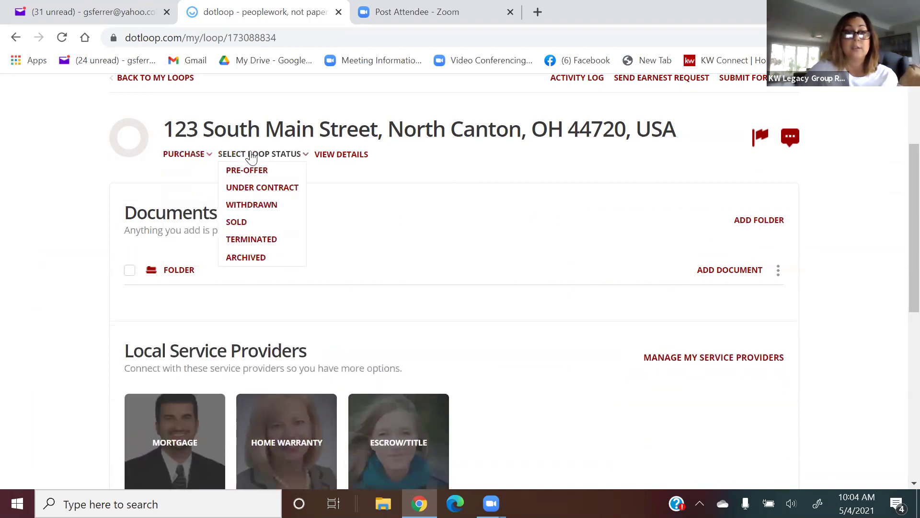
click(253, 171)
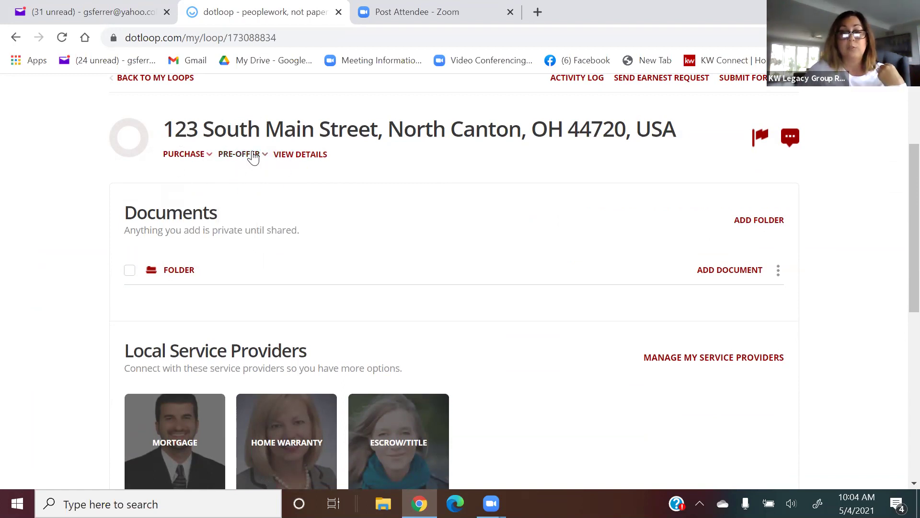
scroll(253, 156, up, 2)
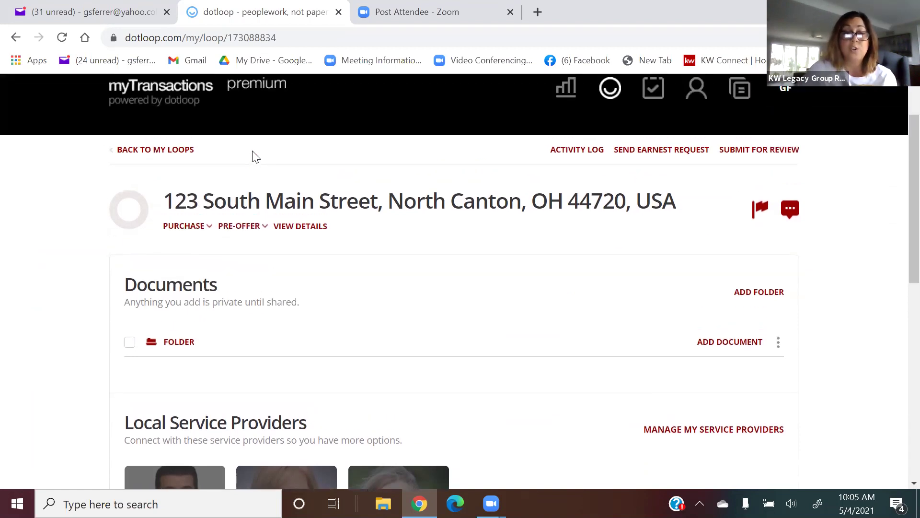
click(234, 234)
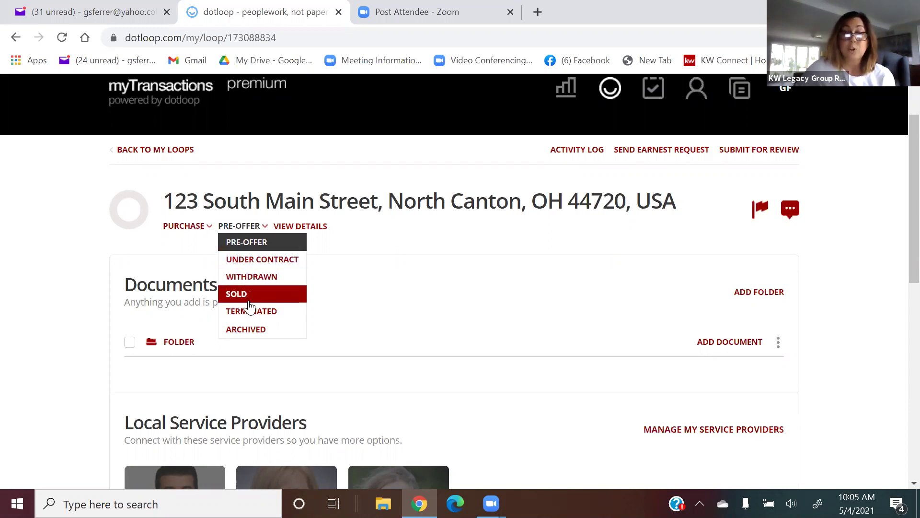
click(392, 253)
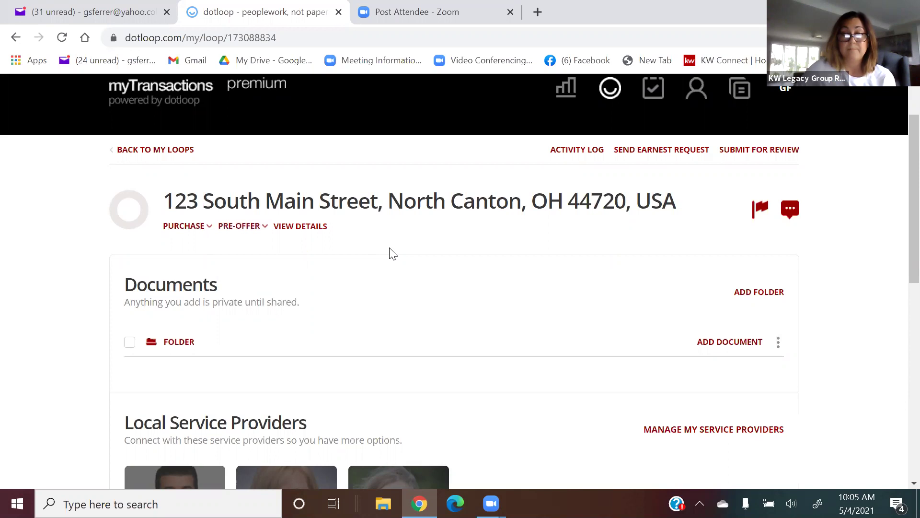
Add a NEW FOLDER under Documents and collapse its upload panels.
scroll(379, 256, down, 1)
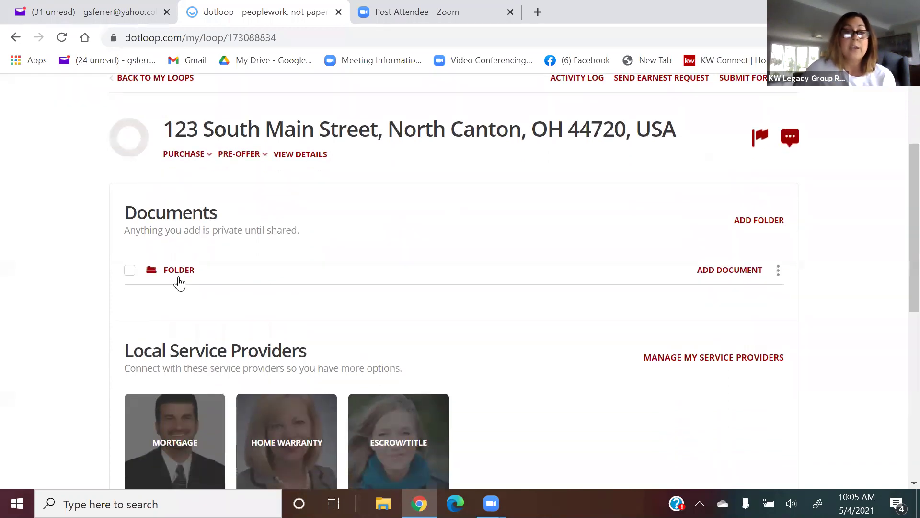
scroll(288, 268, down, 3)
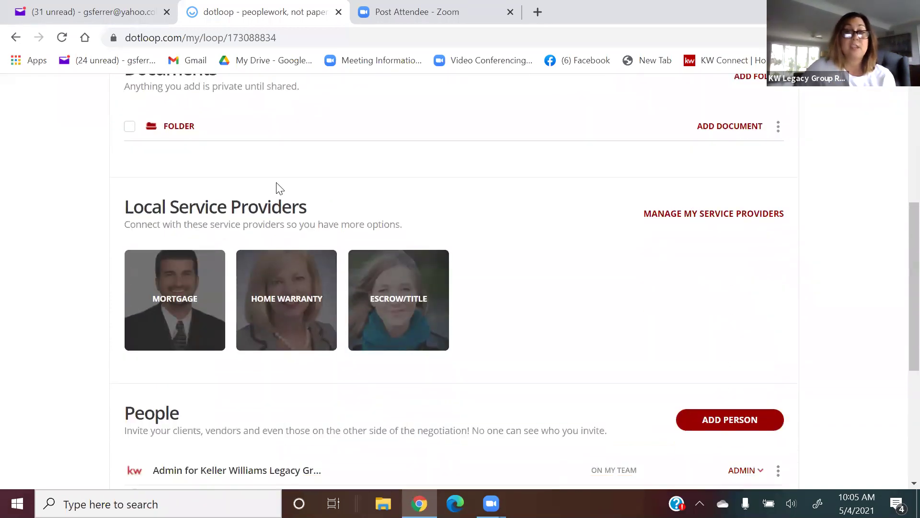
scroll(419, 230, up, 3)
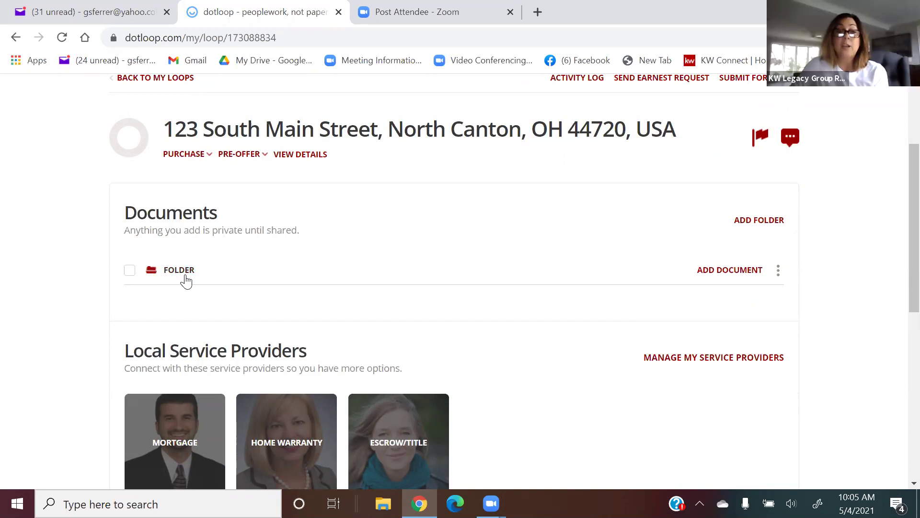
click(747, 223)
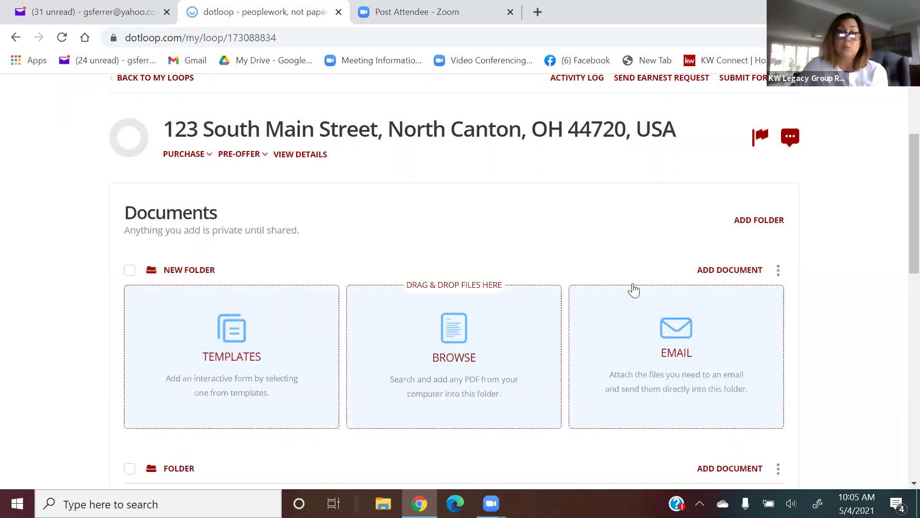
click(727, 272)
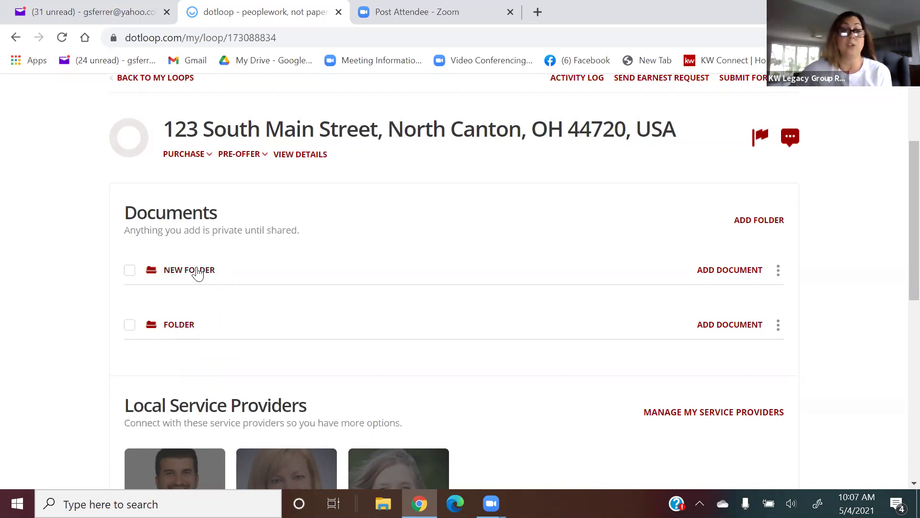
Archive NEW FOLDER so only FOLDER remains under Documents.
click(778, 270)
click(759, 355)
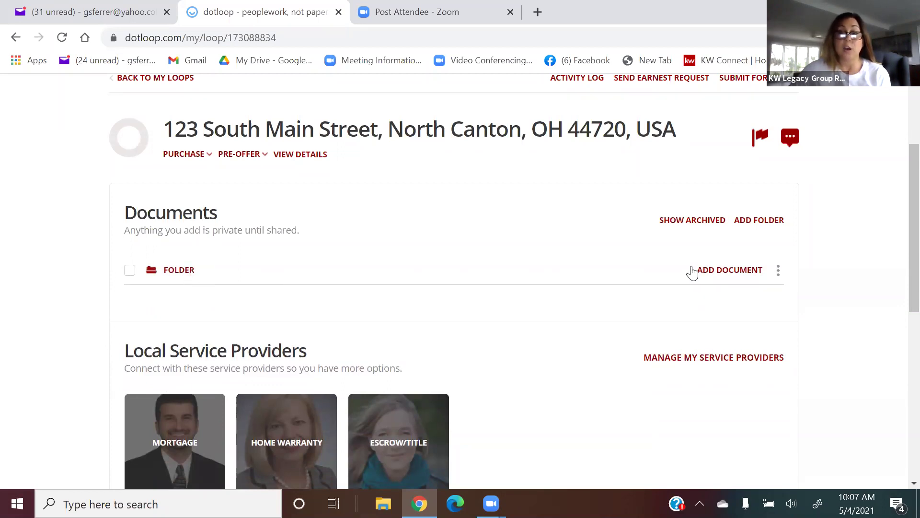
click(779, 278)
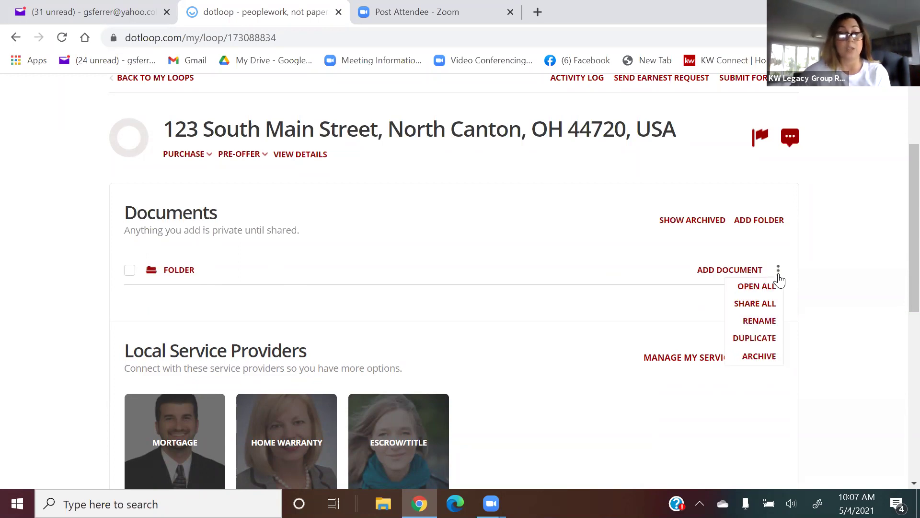
Replace the default folder name with 'buyer docs'.
click(759, 321)
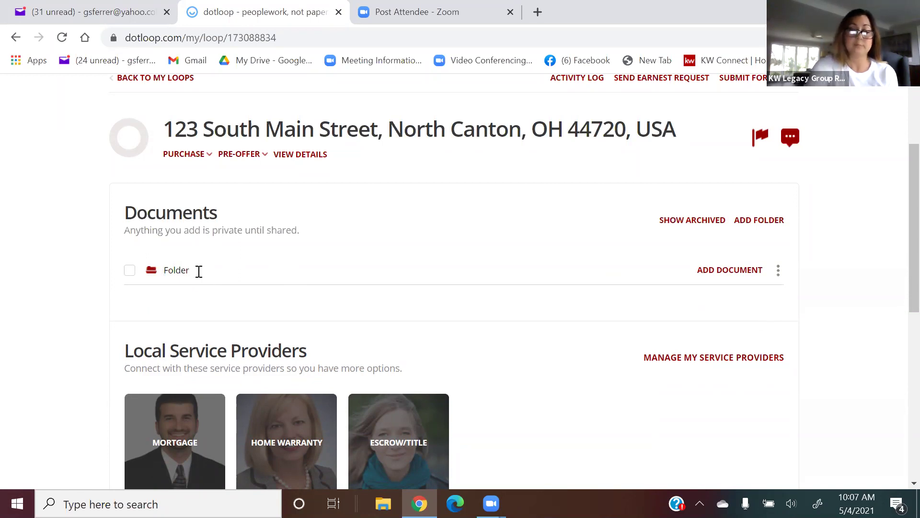
key(BackSpace)
key(BackSpace)
key(BackSpace)
key(BackSpace)
key(BackSpace)
text(bu)
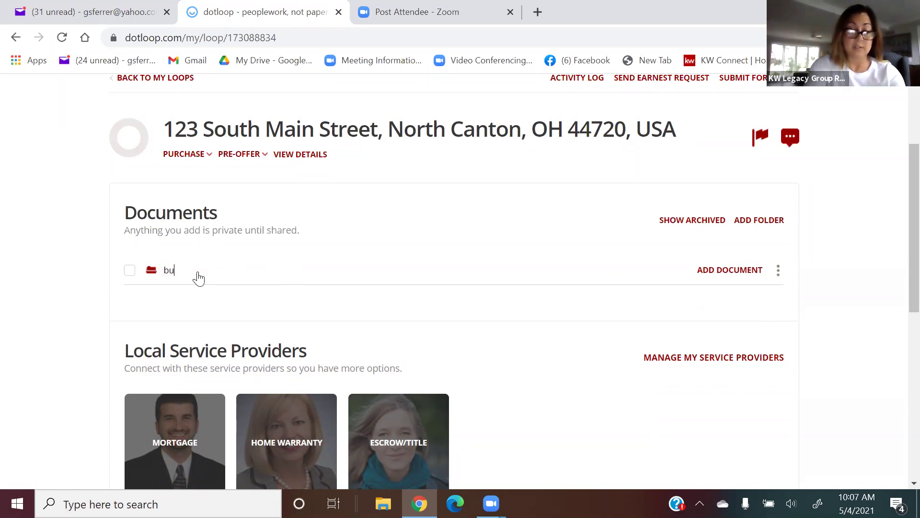
text(yer docs)
key(Return)
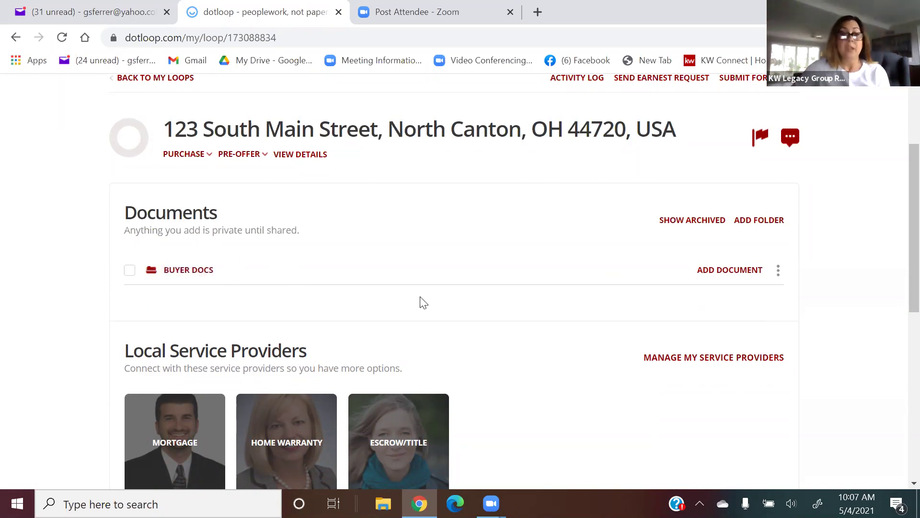
Add a new person by picking the matching saved contact to fill name and email.
scroll(422, 302, down, 8)
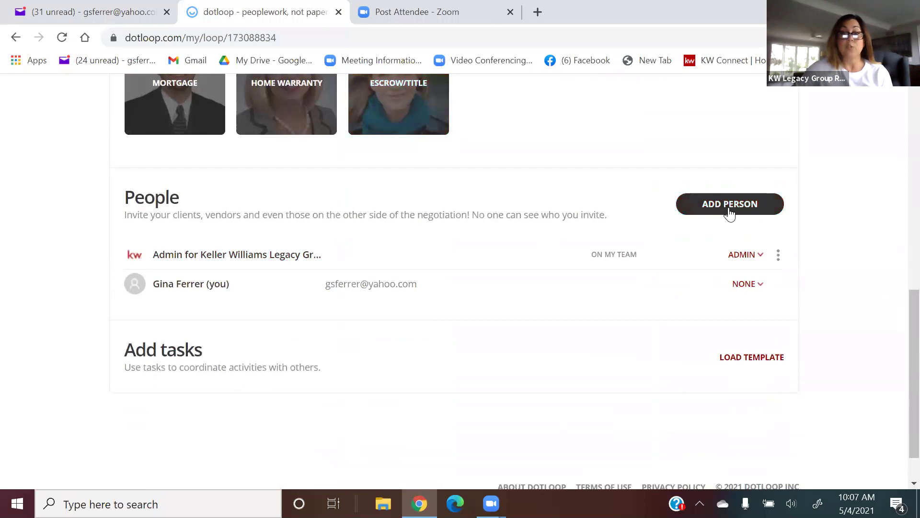
click(756, 211)
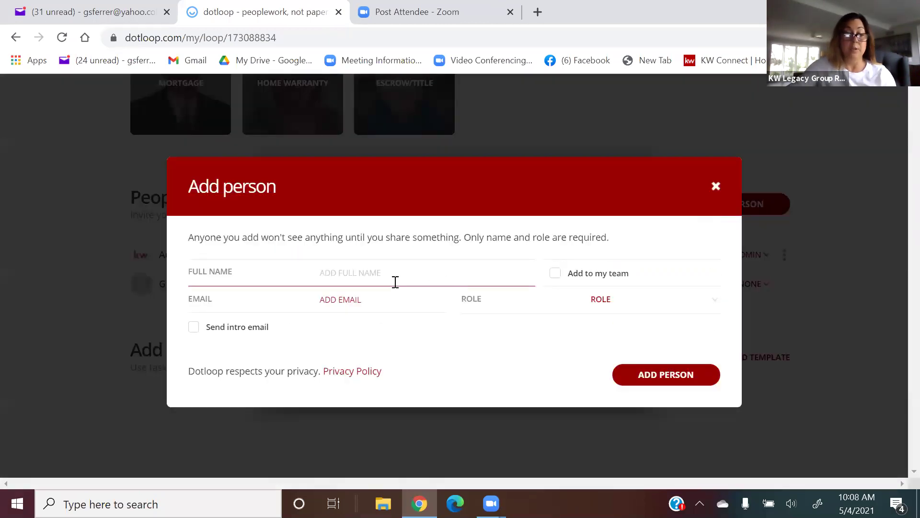
text(sarh)
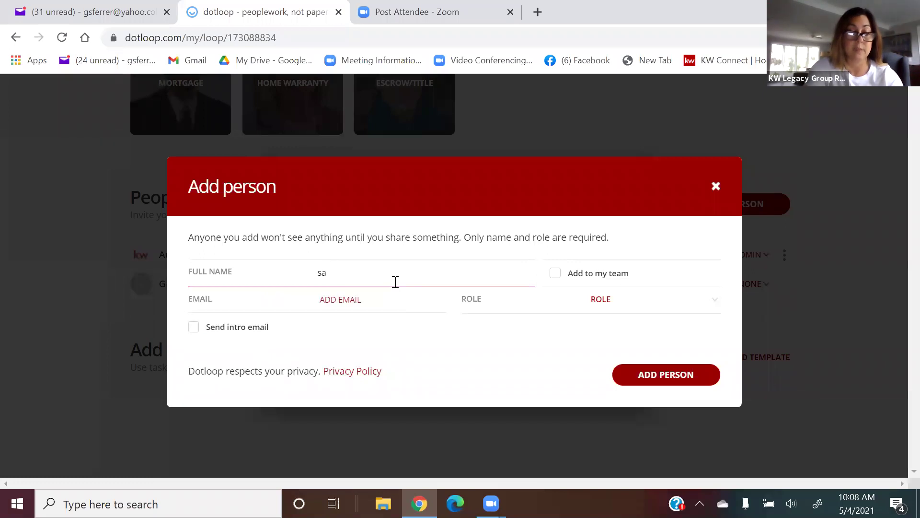
text(rah)
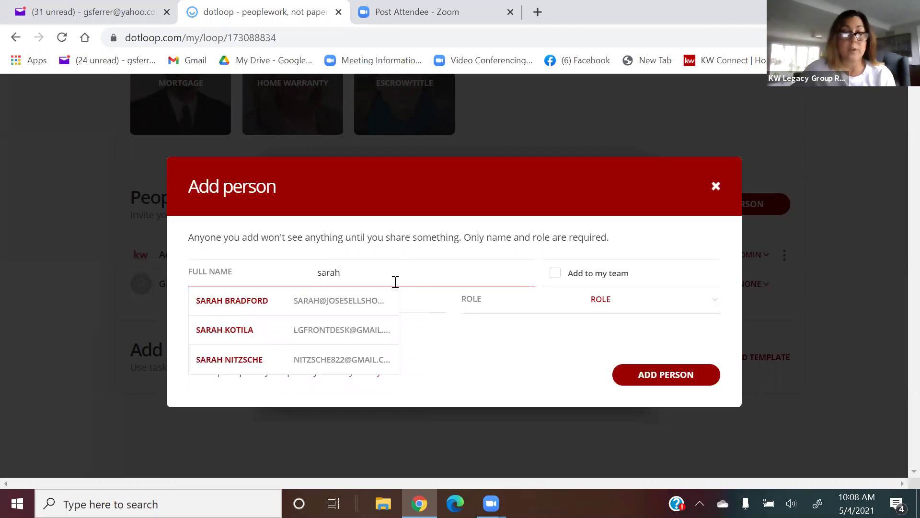
click(219, 336)
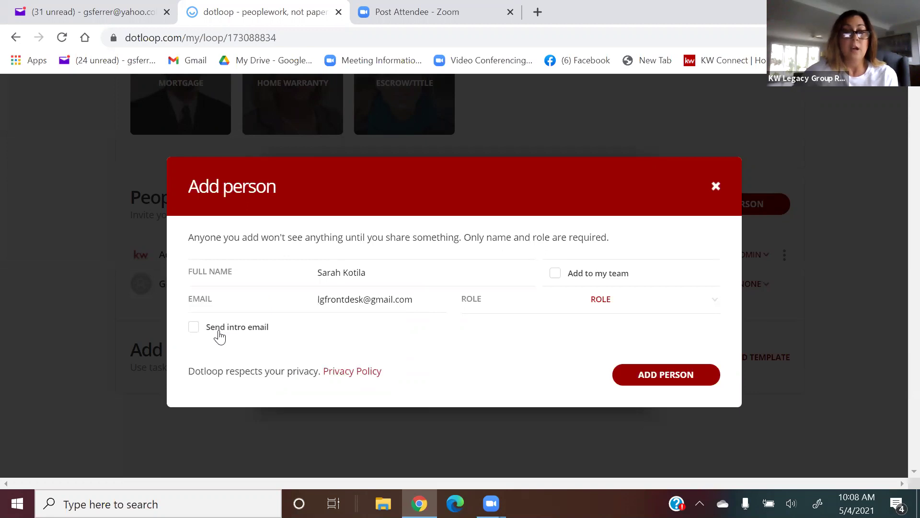
click(334, 305)
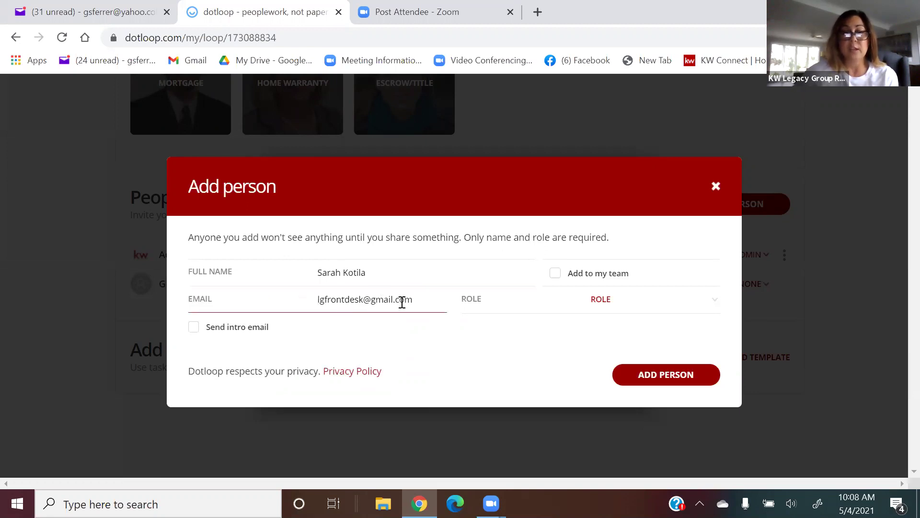
click(388, 272)
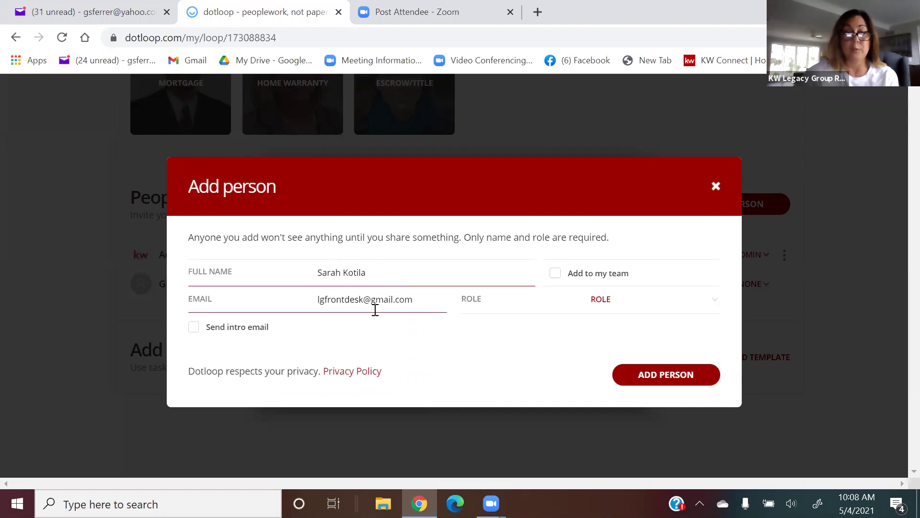
click(416, 298)
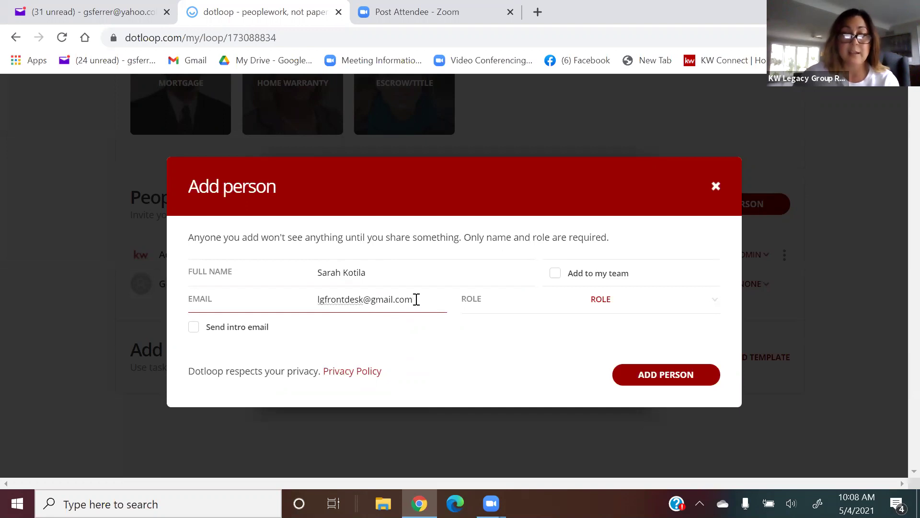
click(416, 299)
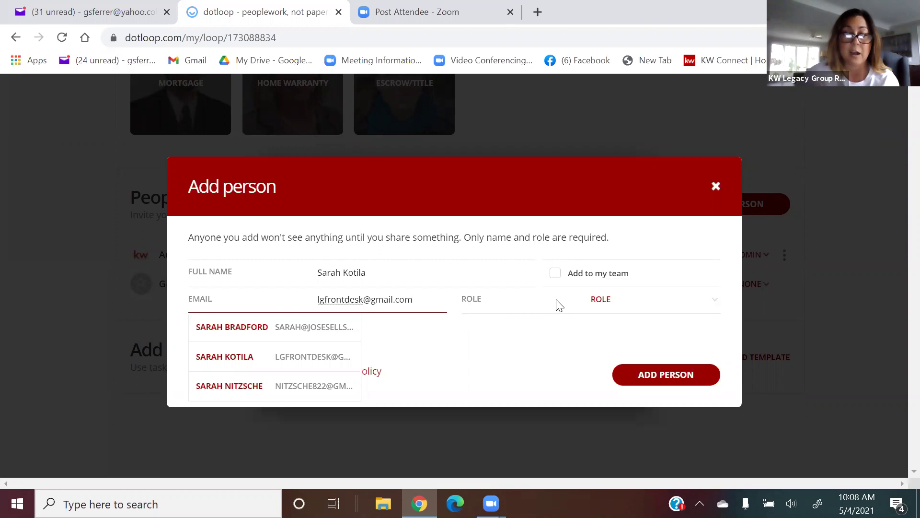
Give the new person the BUYER role and save them to the loop.
click(596, 306)
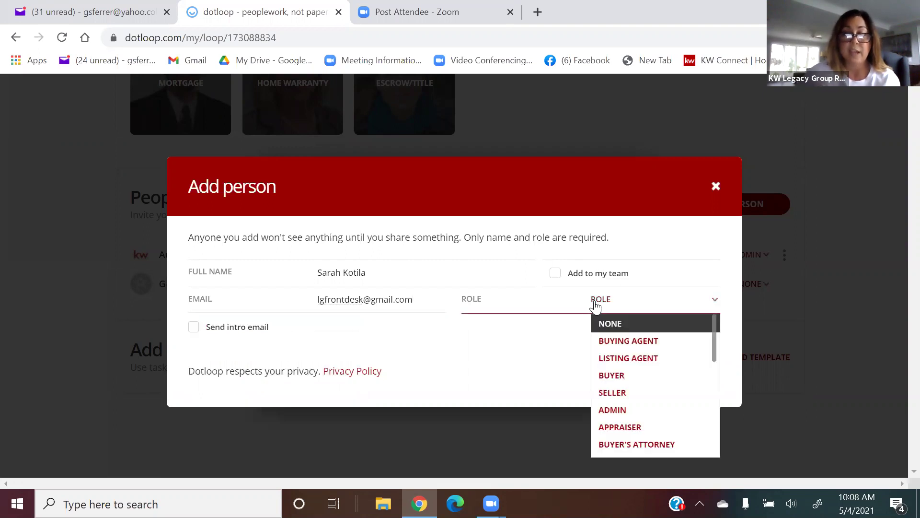
scroll(629, 353, down, 5)
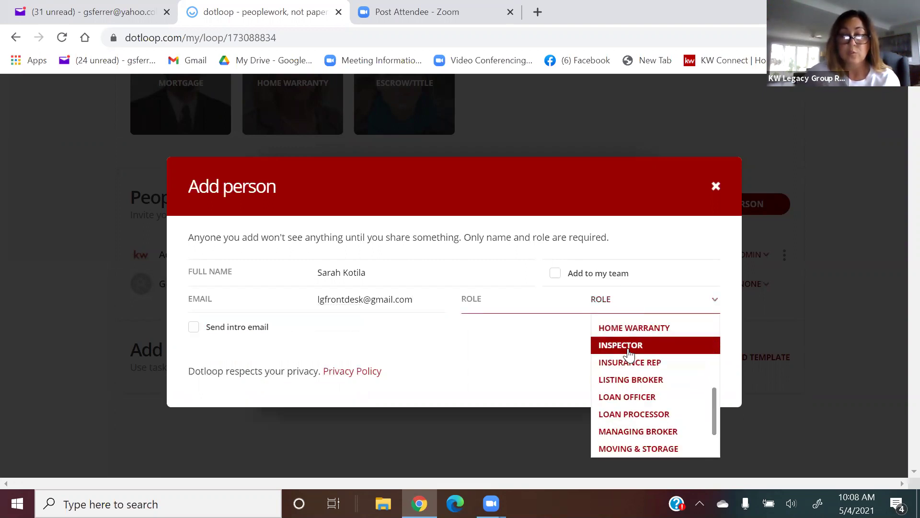
scroll(629, 355, up, 5)
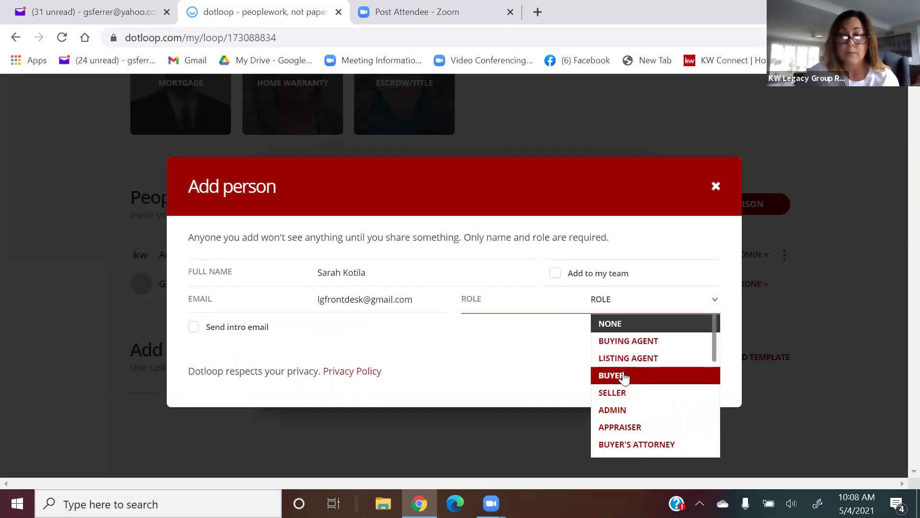
click(622, 376)
scroll(624, 378, down, 1)
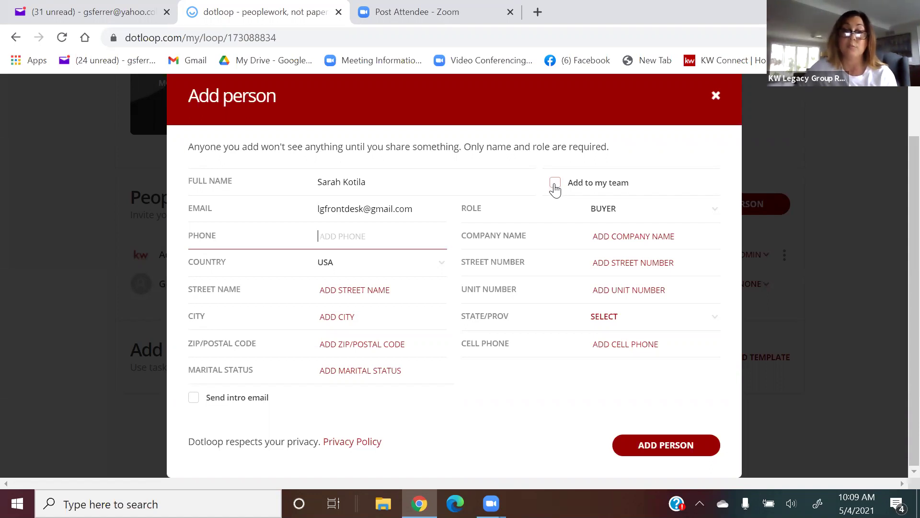
click(651, 446)
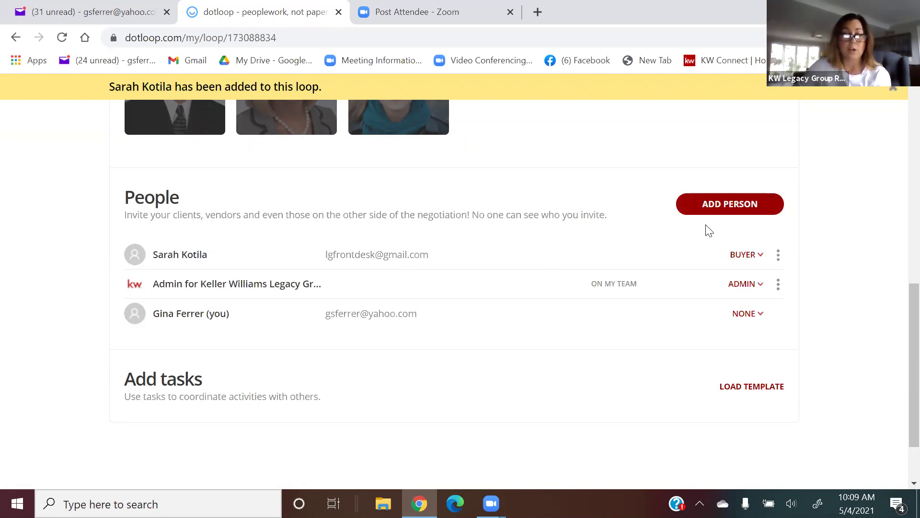
Return to Documents and bring up BUYER DOCS' Templates, Browse and Email add-document choices.
scroll(709, 230, up, 2)
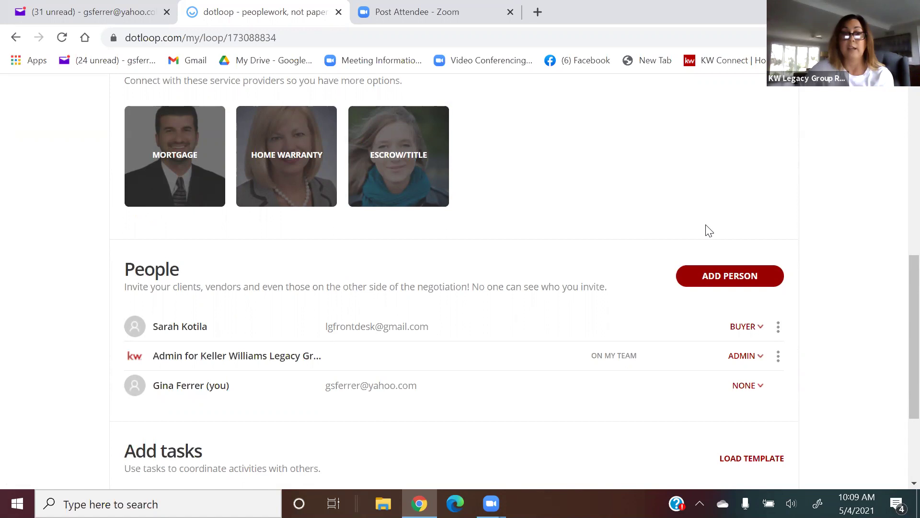
scroll(709, 231, up, 8)
scroll(707, 230, down, 2)
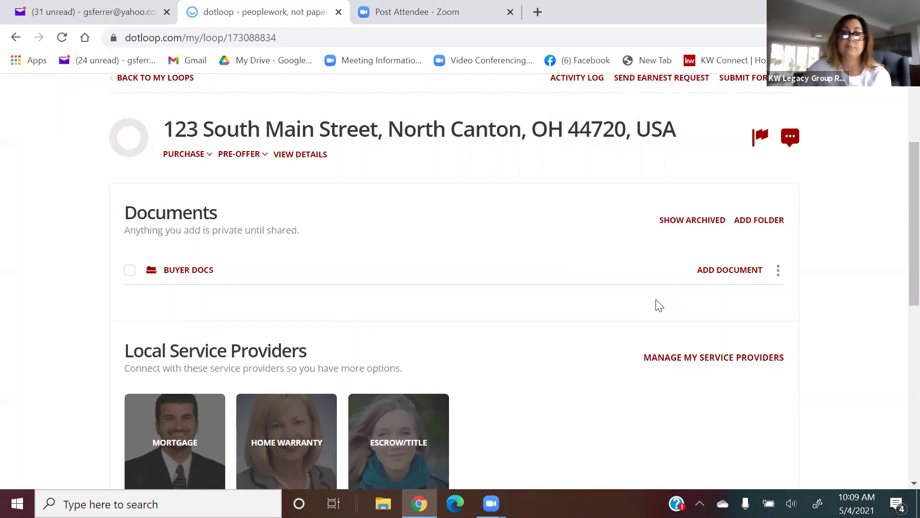
click(719, 277)
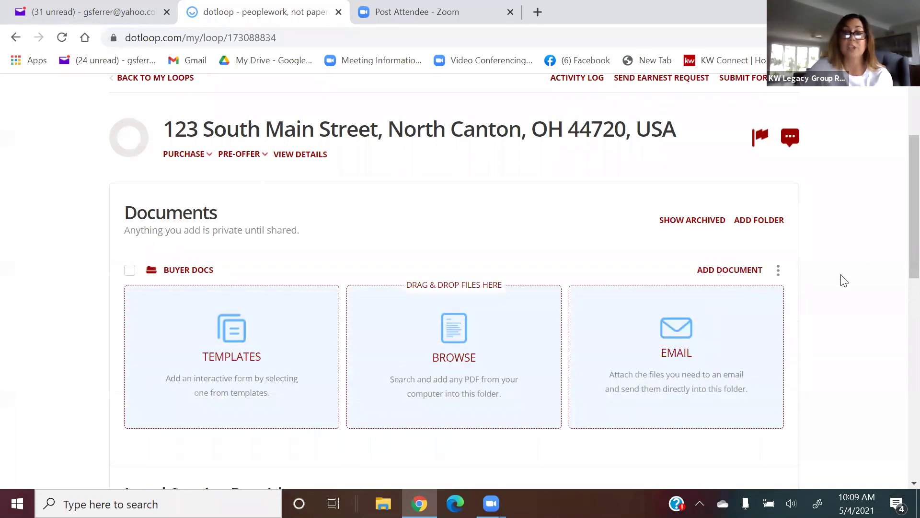
Choose Templates as the document source and browse the INBOX category's documents.
scroll(845, 281, down, 2)
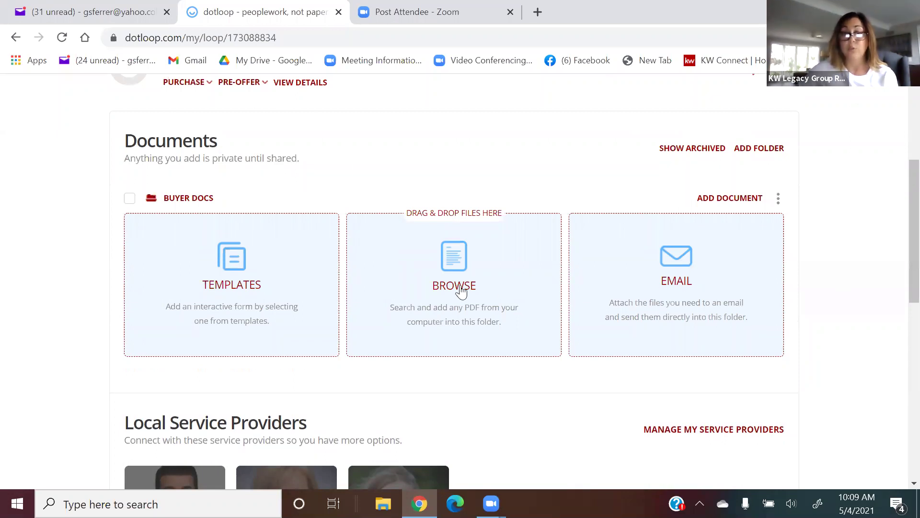
click(228, 287)
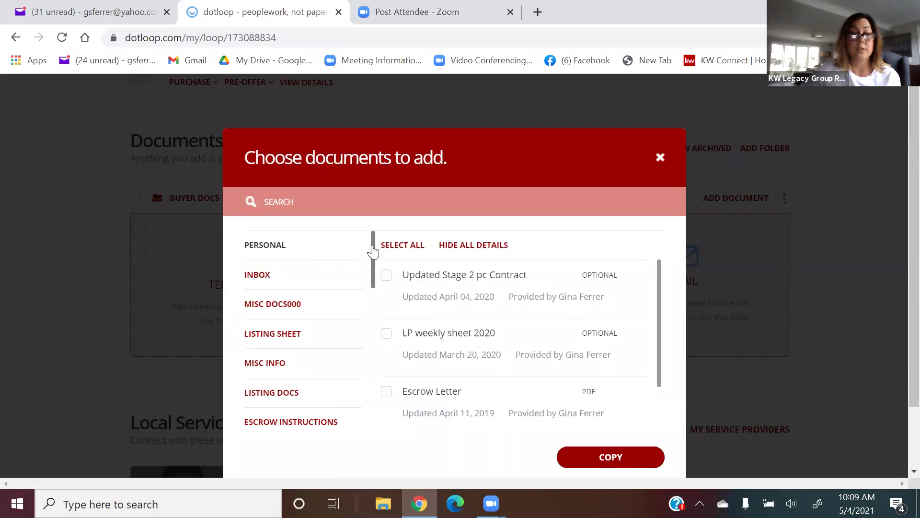
drag(373, 249, 407, 240)
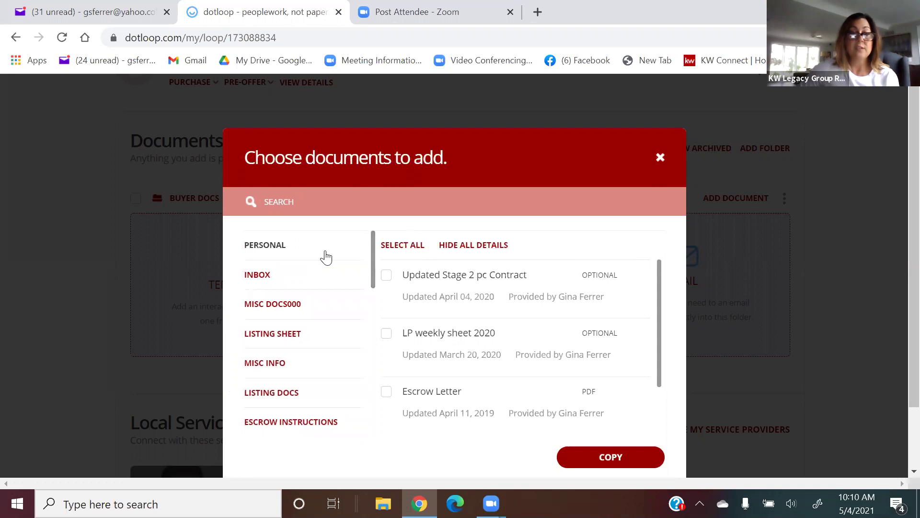
click(270, 275)
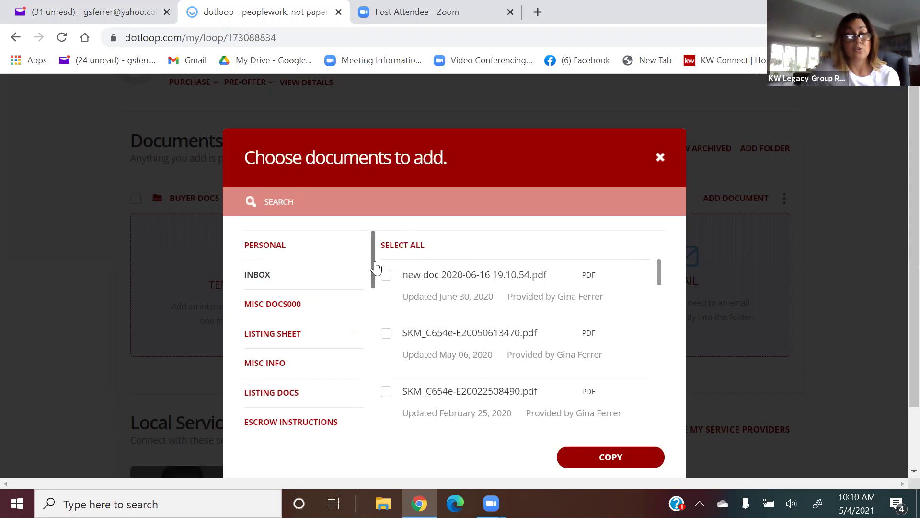
scroll(374, 260, down, 2)
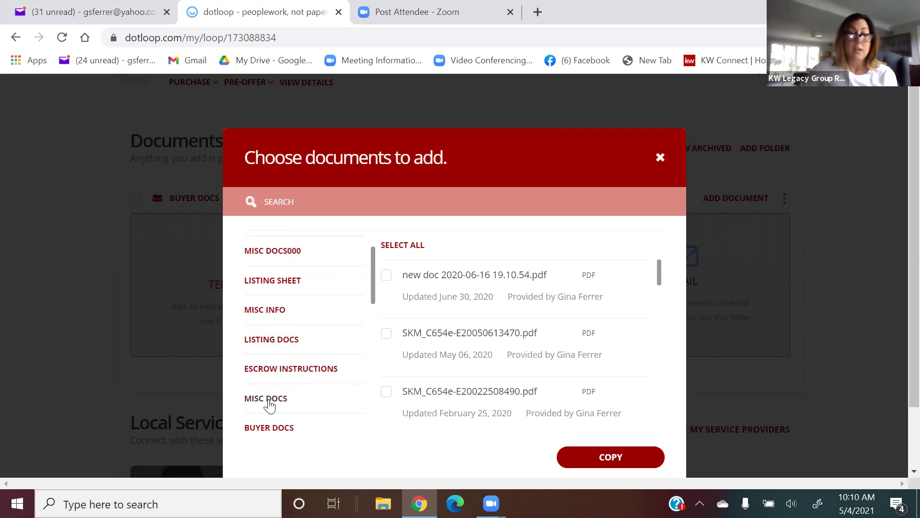
scroll(276, 408, down, 3)
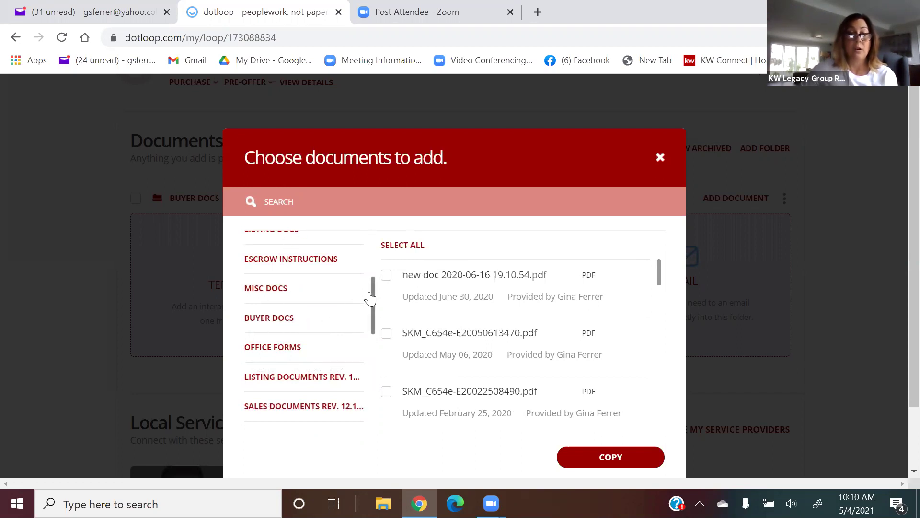
drag(372, 298, 365, 254)
scroll(363, 259, down, 1)
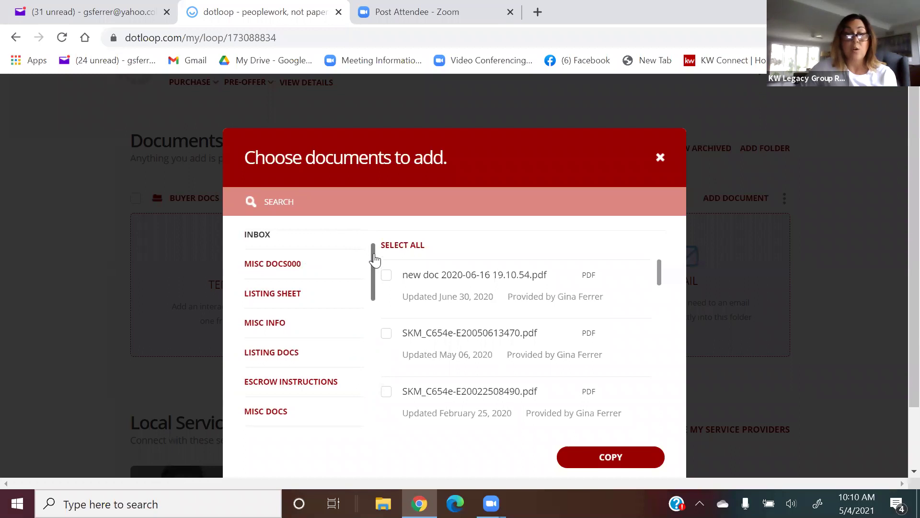
drag(373, 257, 374, 236)
scroll(319, 271, down, 3)
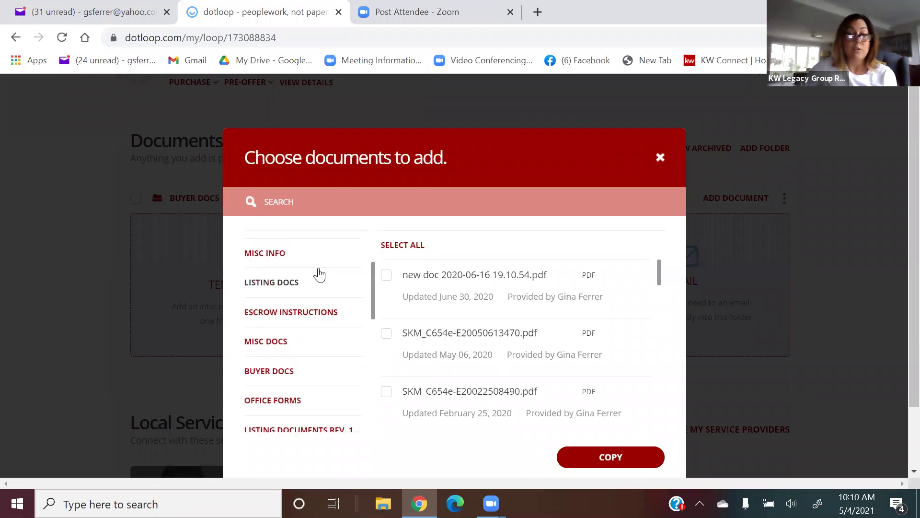
Switch to the BUYER DOCS template category and scroll through its documents.
click(279, 376)
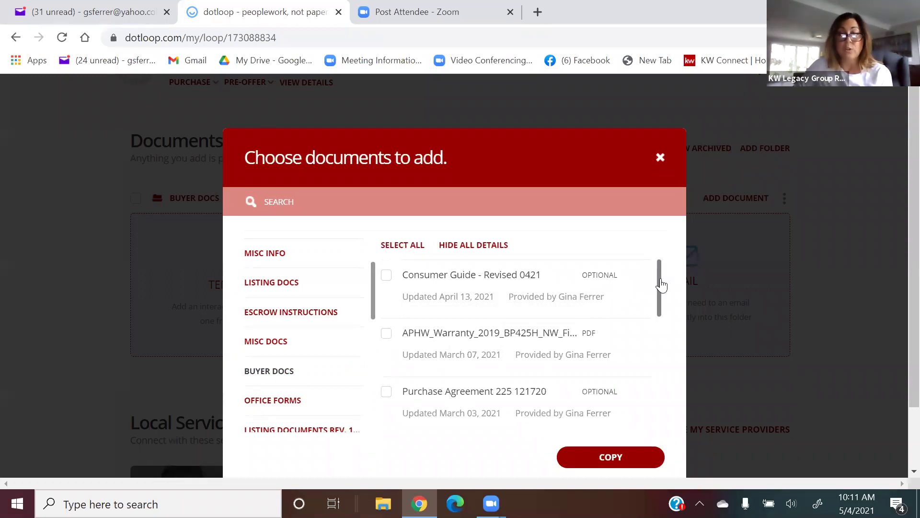
mouse_move(661, 285)
mouse_down()
mouse_move(662, 314)
mouse_move(629, 403)
mouse_up()
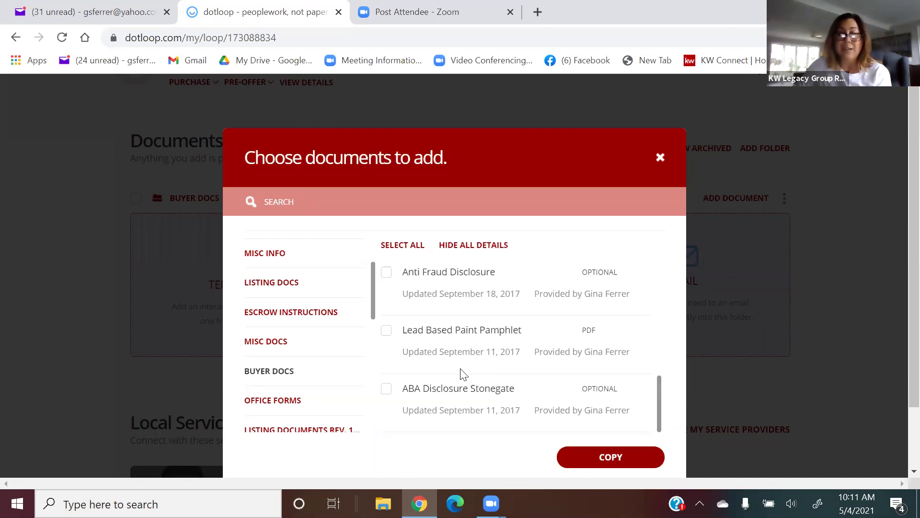
scroll(461, 372, down, 1)
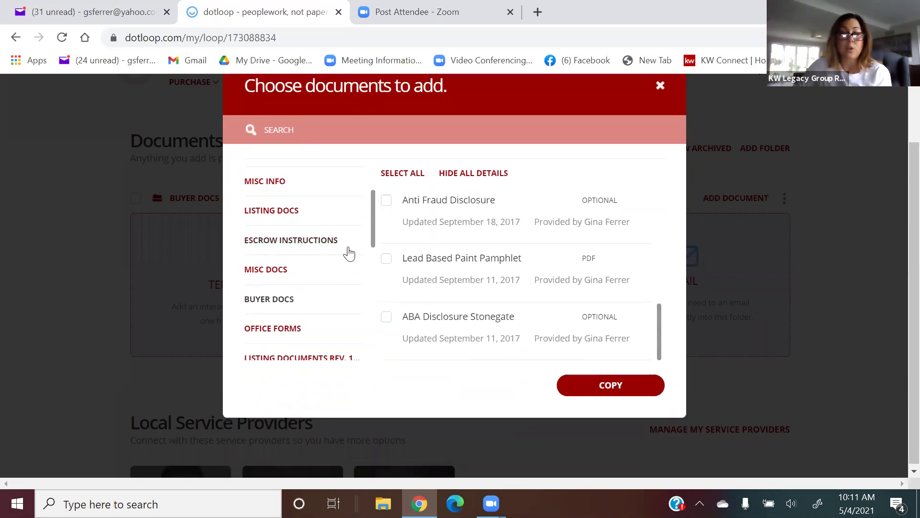
scroll(349, 253, up, 5)
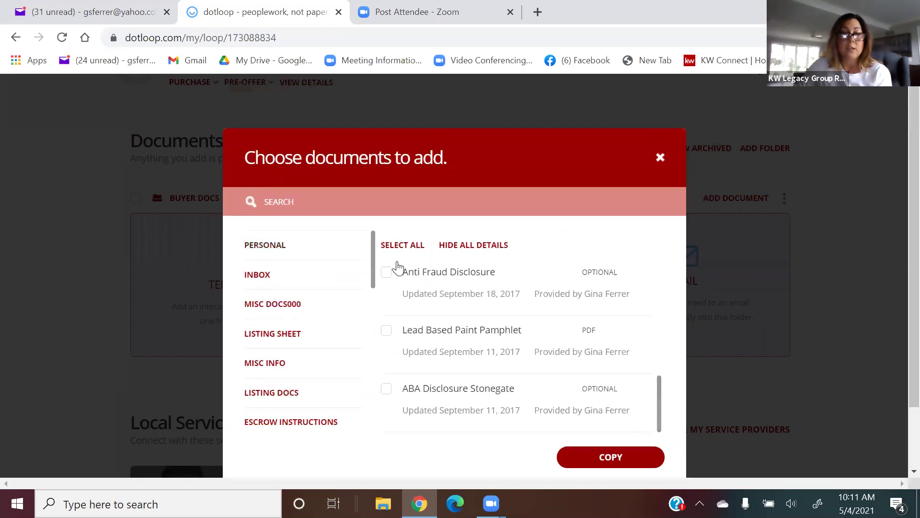
scroll(425, 268, up, 3)
scroll(426, 269, up, 1)
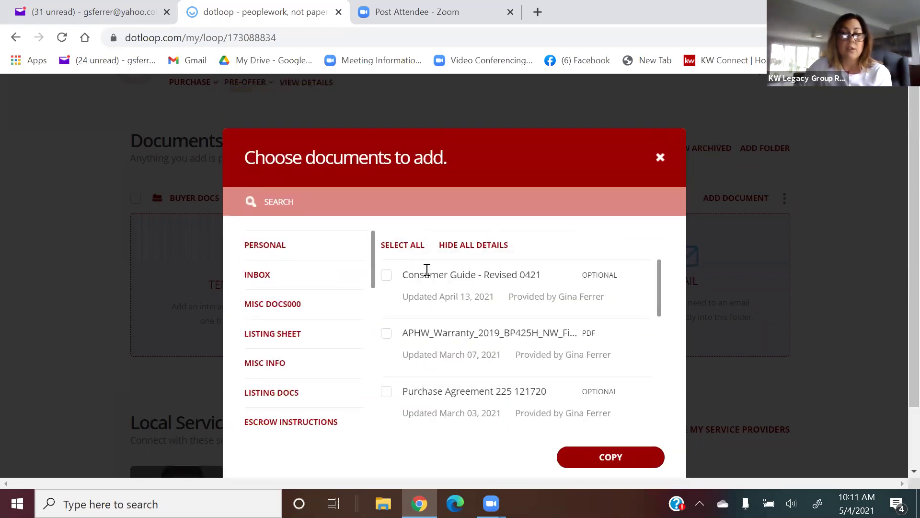
Tick Consumer Guide, APHW warranty, Purchase Agreement, Buyer Agency, 2-Agency, Anti Fraud and ABA Disclosure Stonegate.
click(386, 275)
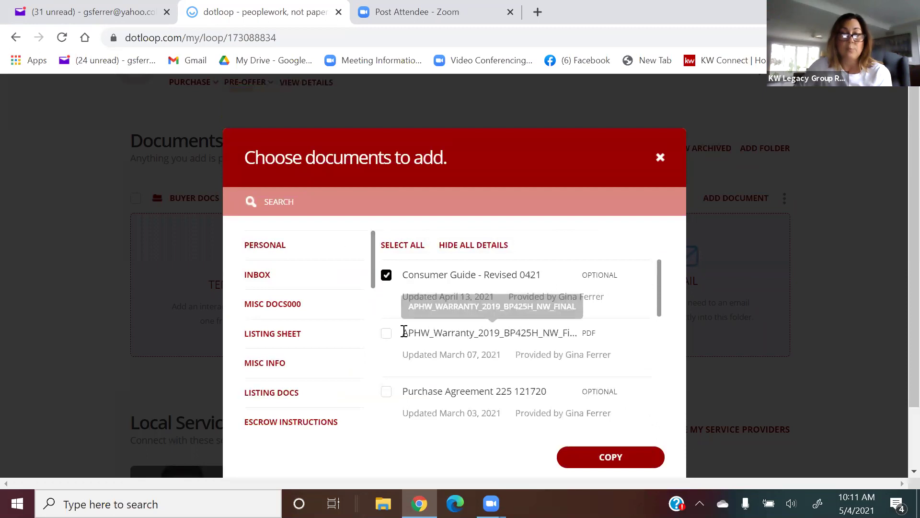
click(386, 333)
scroll(402, 340, down, 5)
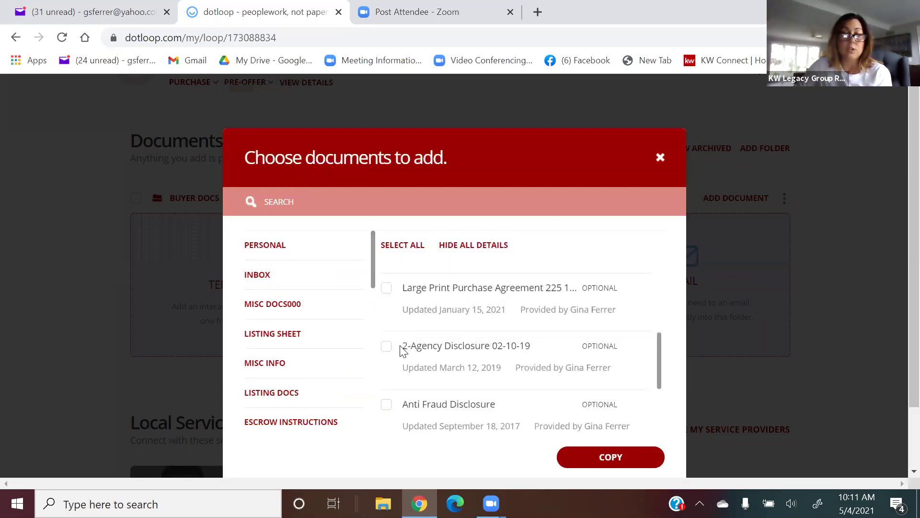
scroll(397, 294, up, 3)
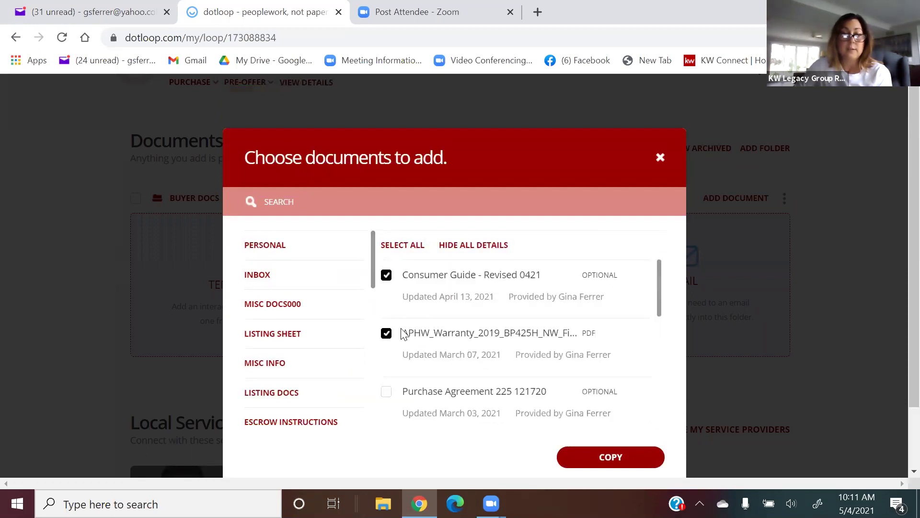
click(386, 392)
scroll(483, 358, down, 2)
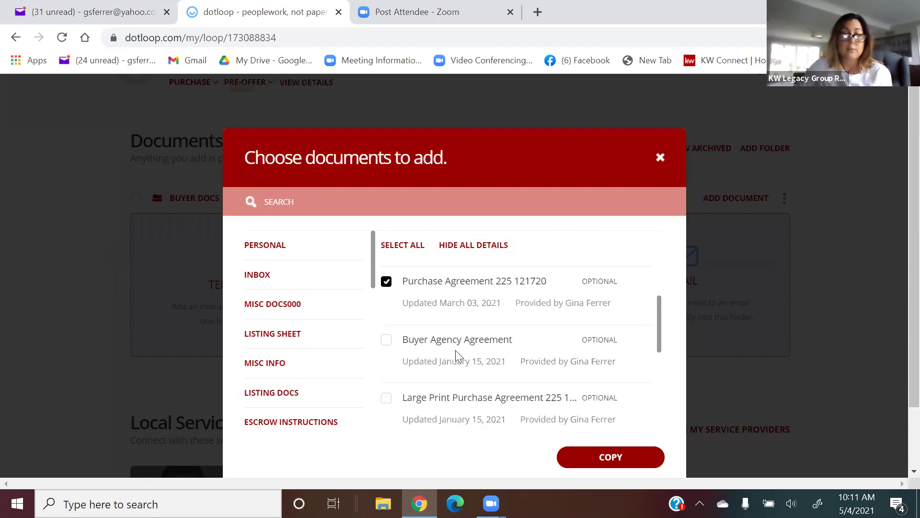
click(386, 340)
scroll(484, 345, down, 2)
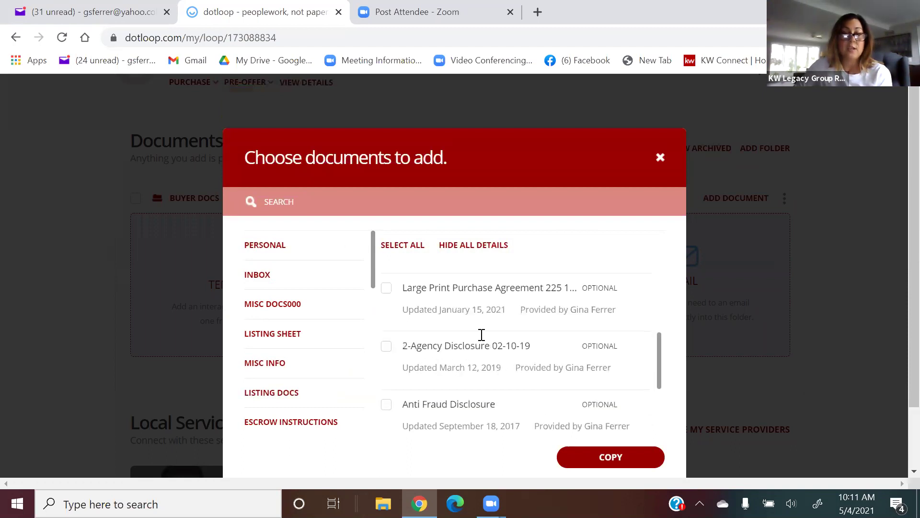
click(388, 350)
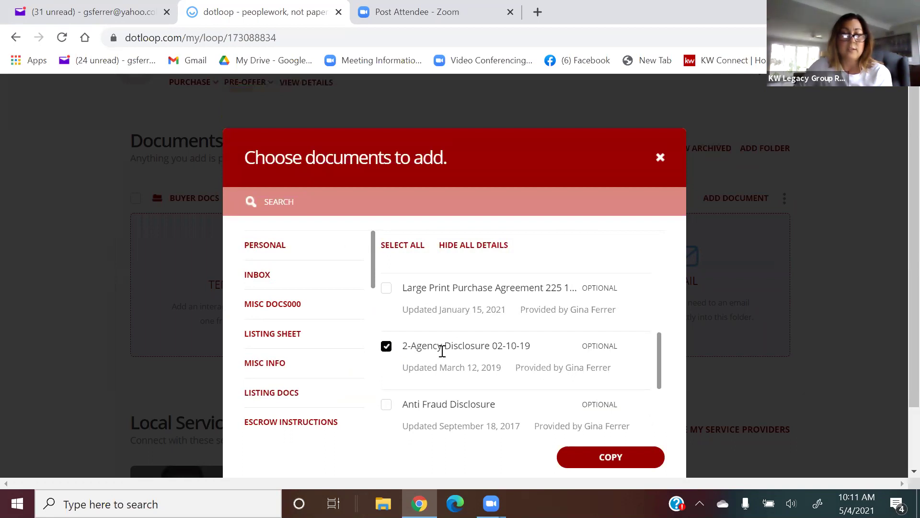
click(386, 405)
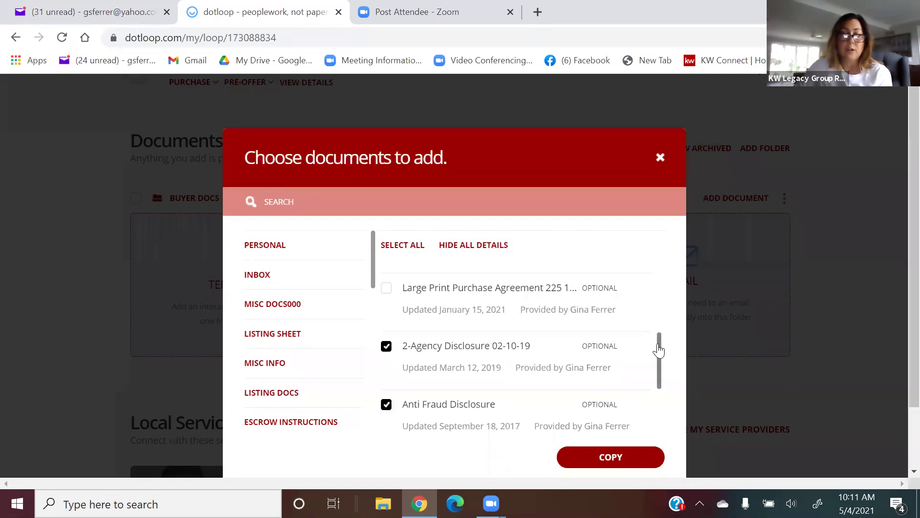
drag(659, 349, 654, 403)
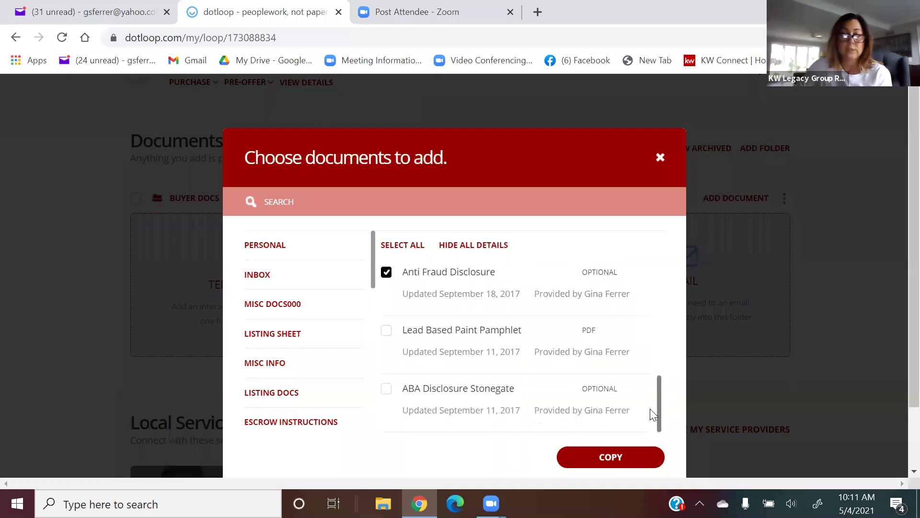
click(429, 389)
Copy the seven chosen documents into BUYER DOCS and dismiss the import summary.
click(629, 454)
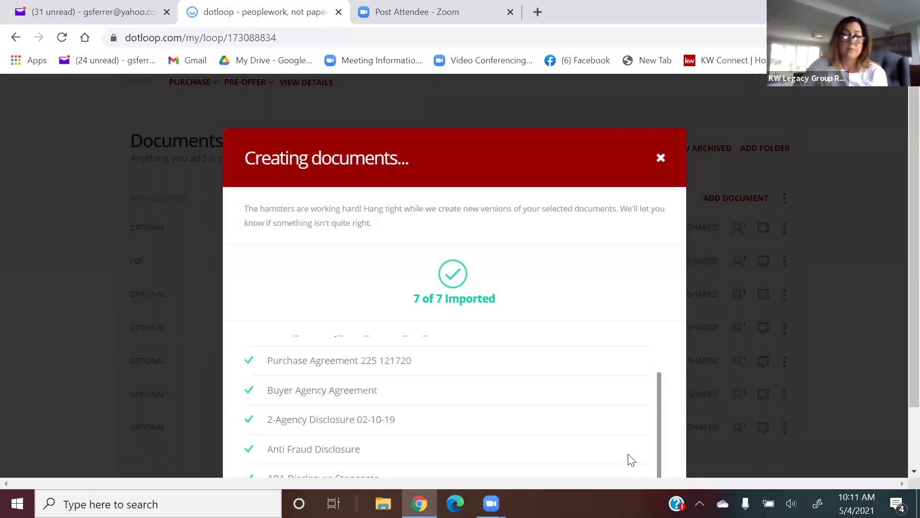
click(630, 451)
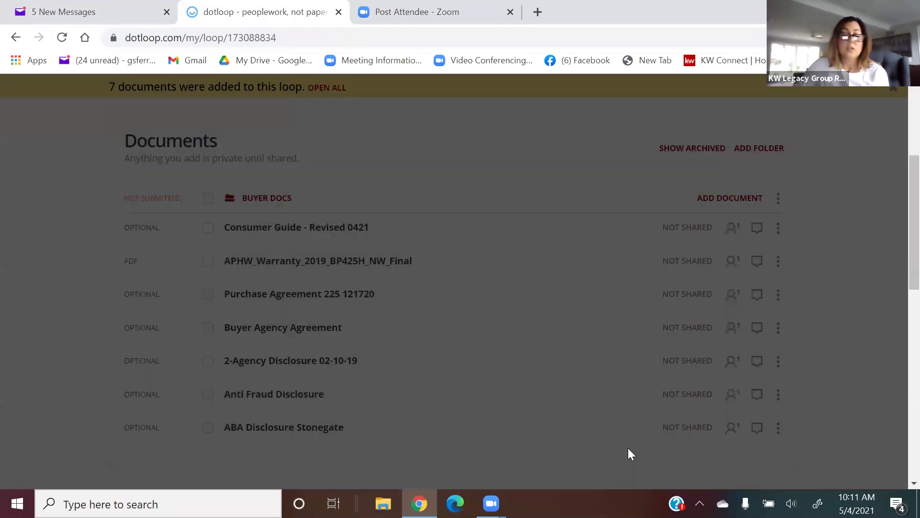
scroll(531, 350, up, 2)
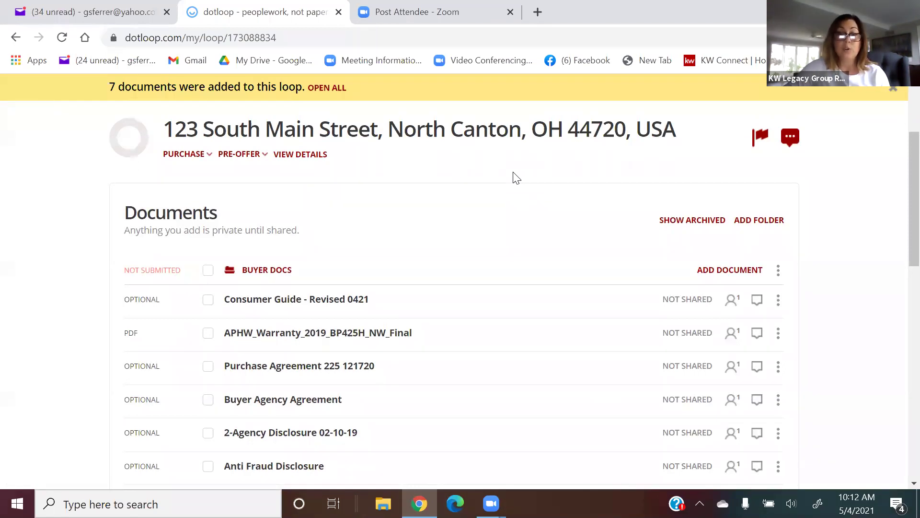
Browse to Downloads and upload 'Productivity Coach_Agent Program Contract (1)' into Buyer Docs.
click(726, 274)
click(482, 334)
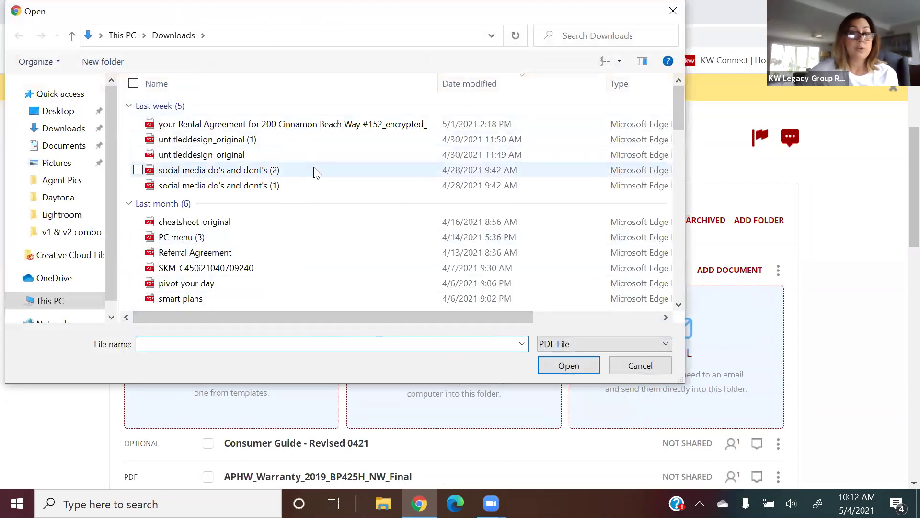
scroll(314, 193, down, 1)
scroll(315, 195, down, 2)
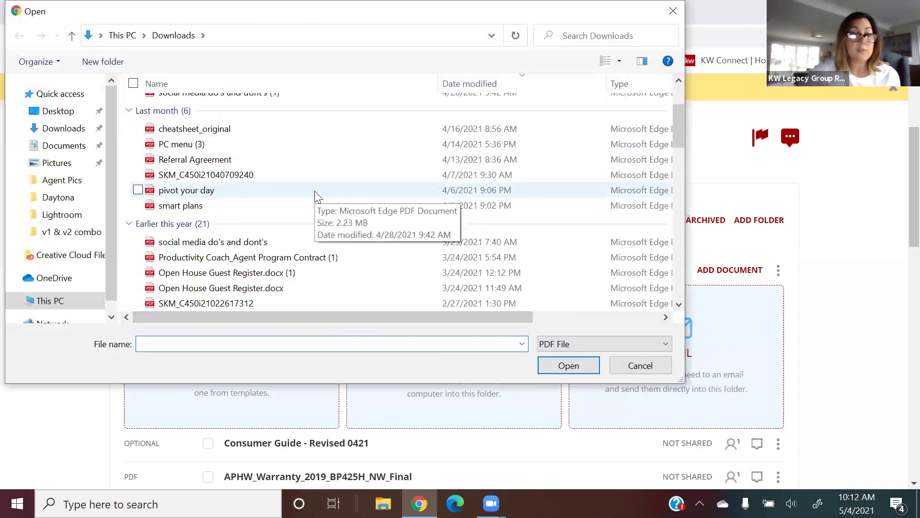
scroll(315, 195, down, 1)
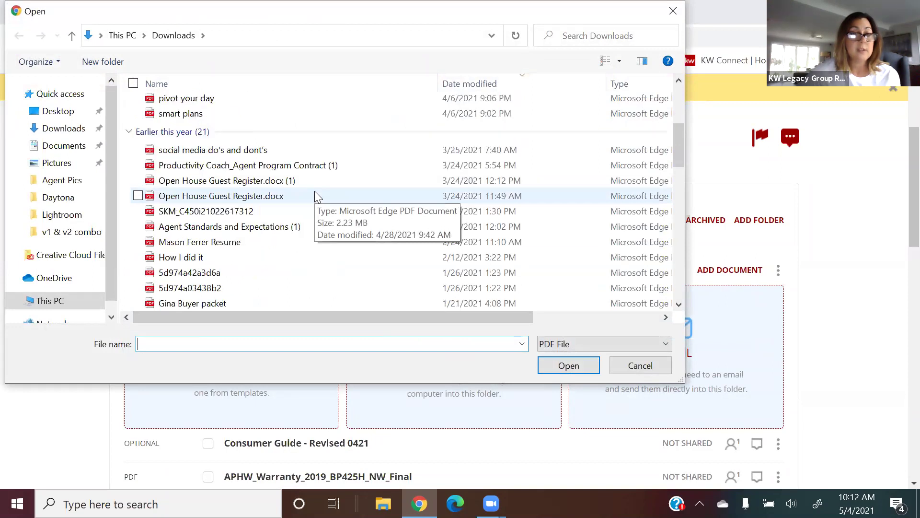
scroll(316, 196, down, 1)
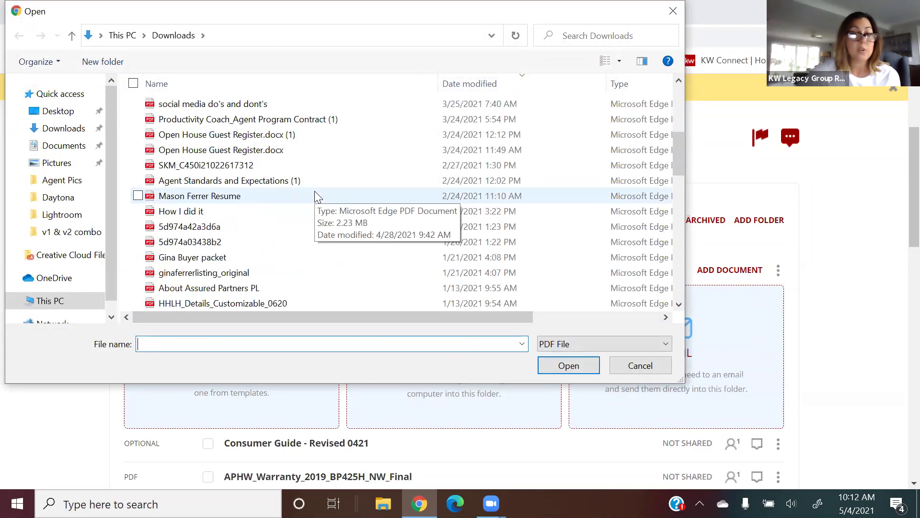
scroll(315, 196, up, 1)
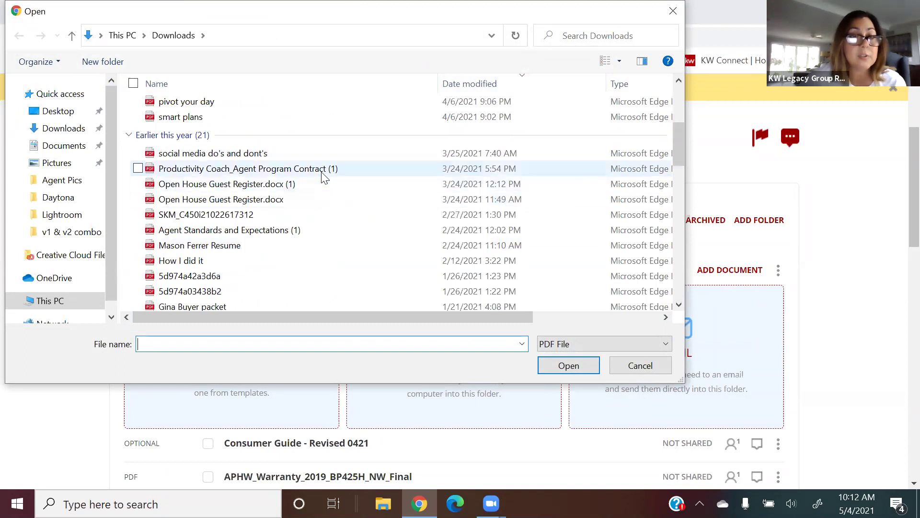
click(323, 171)
click(571, 363)
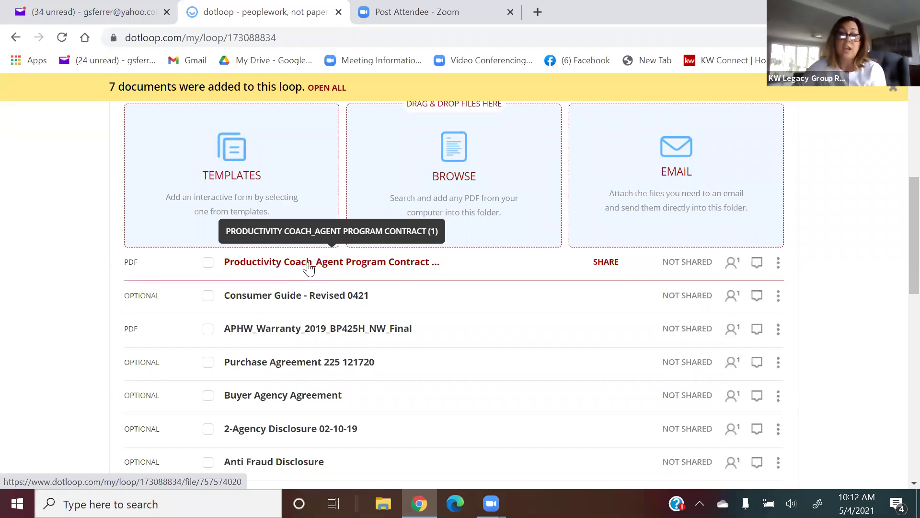
Scroll the Buyer Docs list to confirm the Productivity Coach contract now sits at the top.
scroll(469, 262, up, 2)
scroll(468, 267, up, 1)
scroll(471, 267, down, 2)
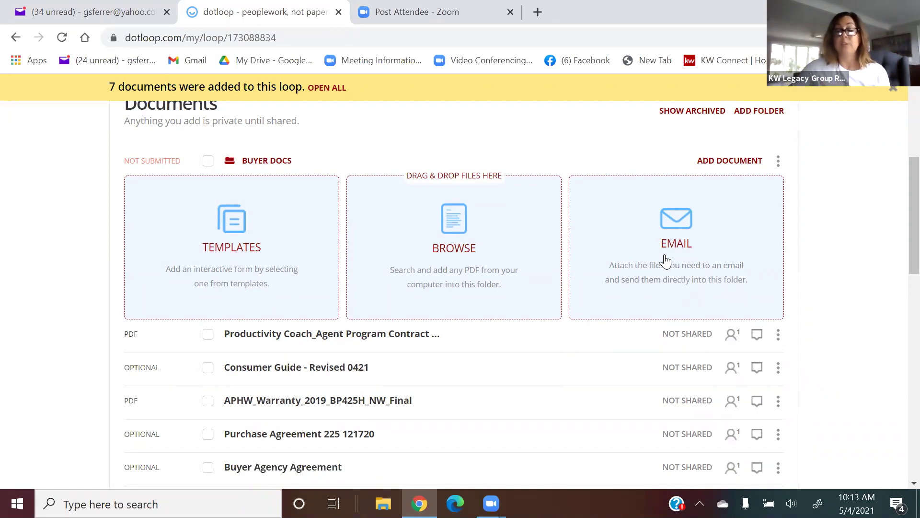
Copy the Buyer Docs folder's upload e-mail address to the clipboard, then switch to Yahoo Mail.
click(677, 253)
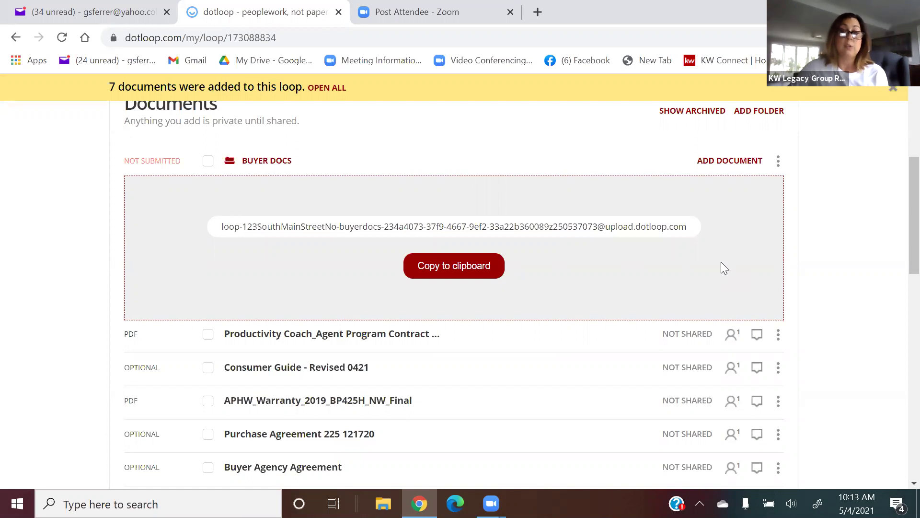
click(460, 271)
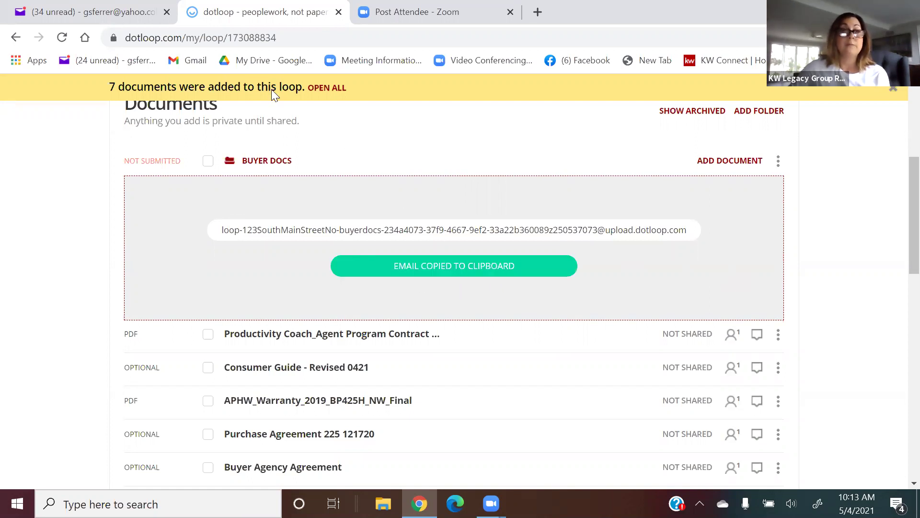
click(102, 15)
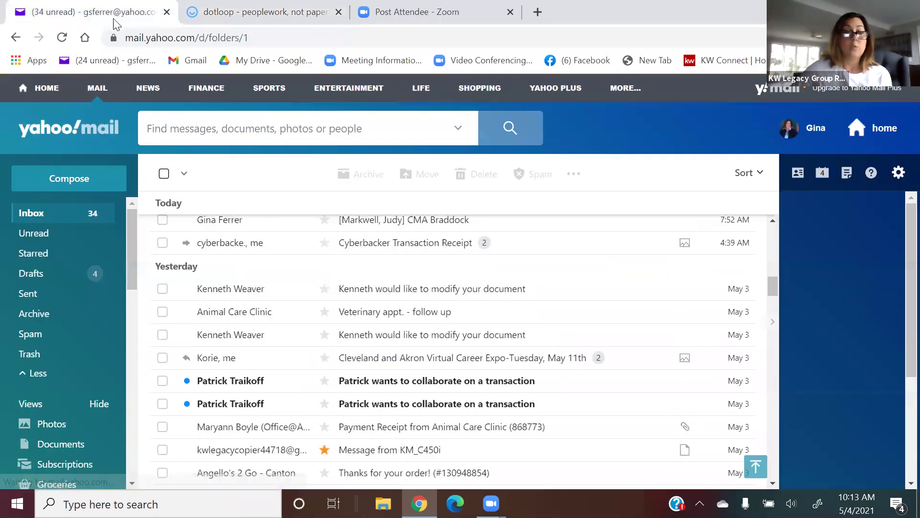
Forward the KM_C450i scanned-PDF e-mail to the pasted Buyer Docs upload address, then return to dotloop.
scroll(293, 288, down, 2)
scroll(294, 287, up, 10)
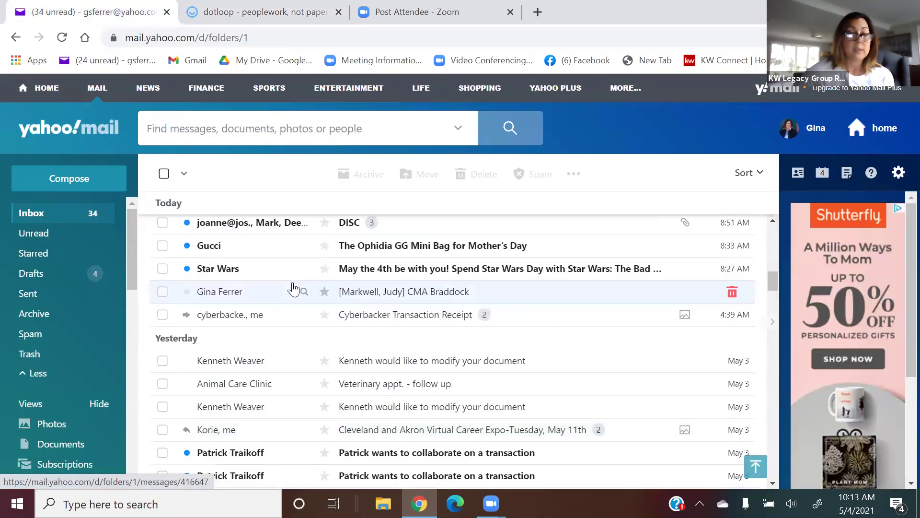
scroll(296, 287, down, 10)
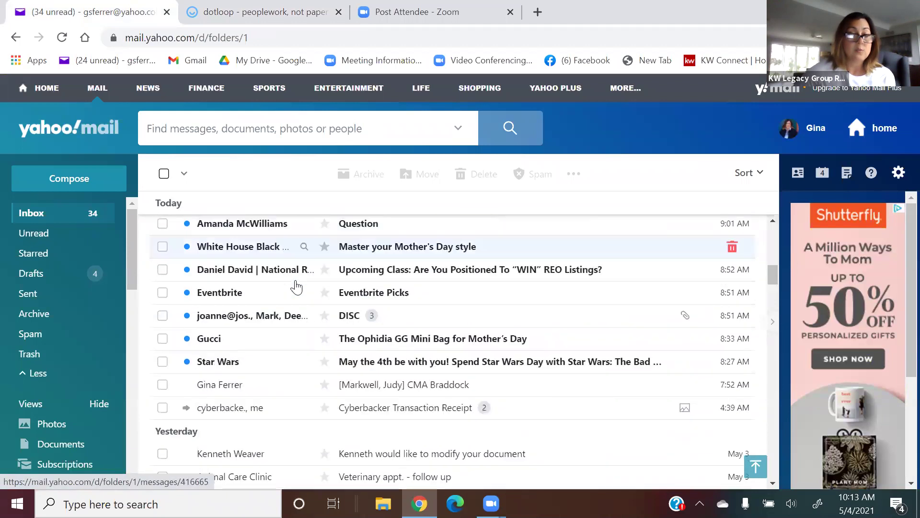
scroll(295, 287, down, 3)
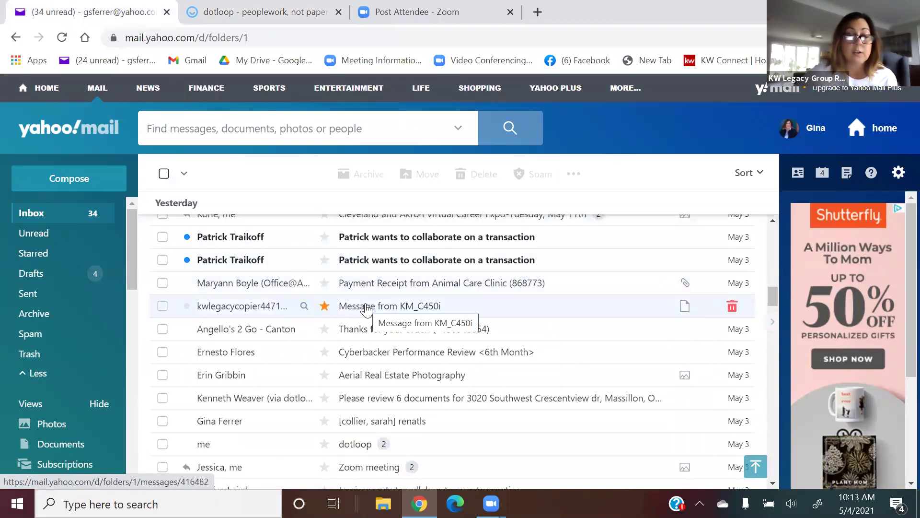
click(366, 309)
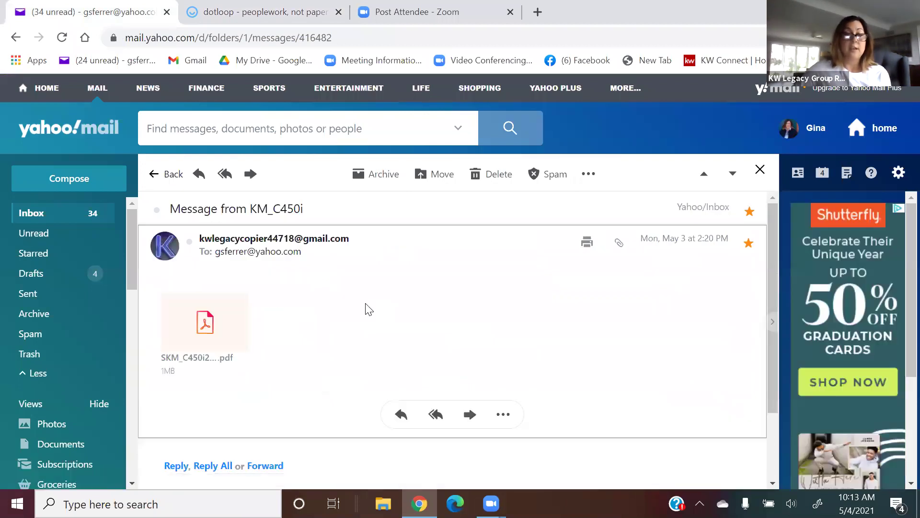
click(251, 174)
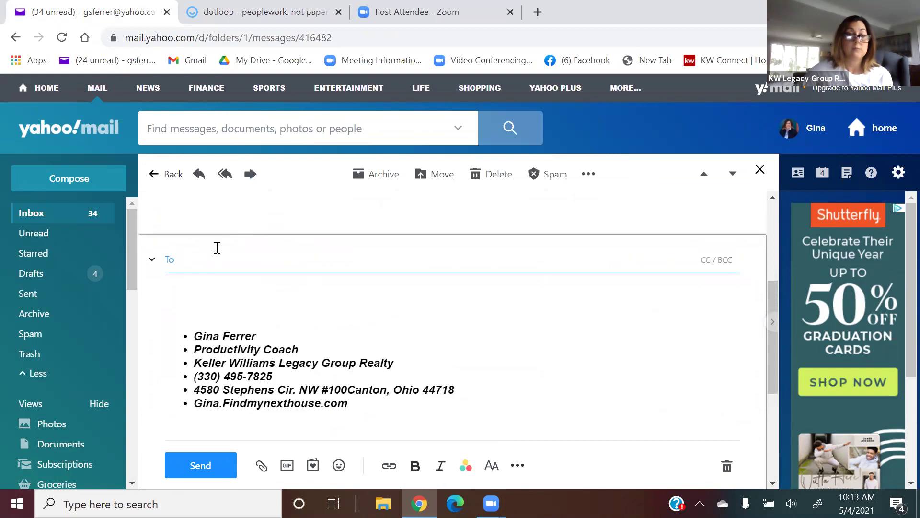
right_click(211, 258)
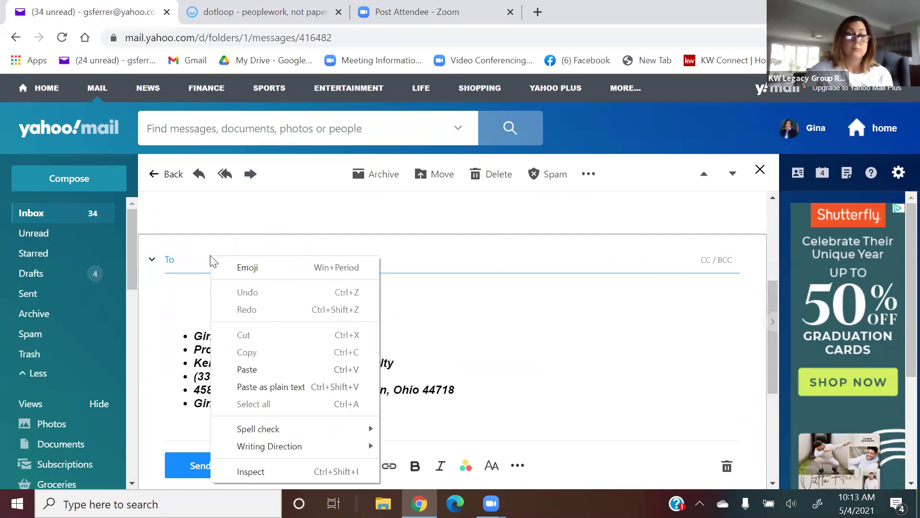
click(247, 369)
click(200, 466)
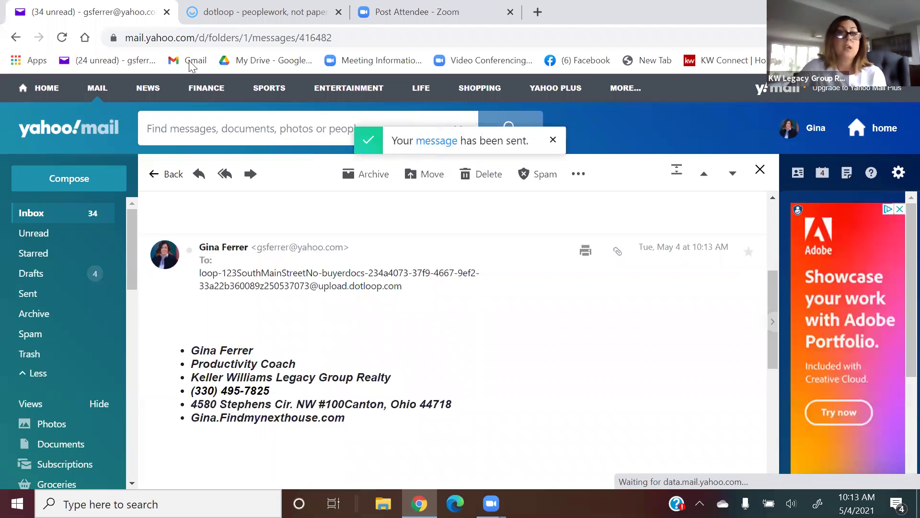
click(220, 11)
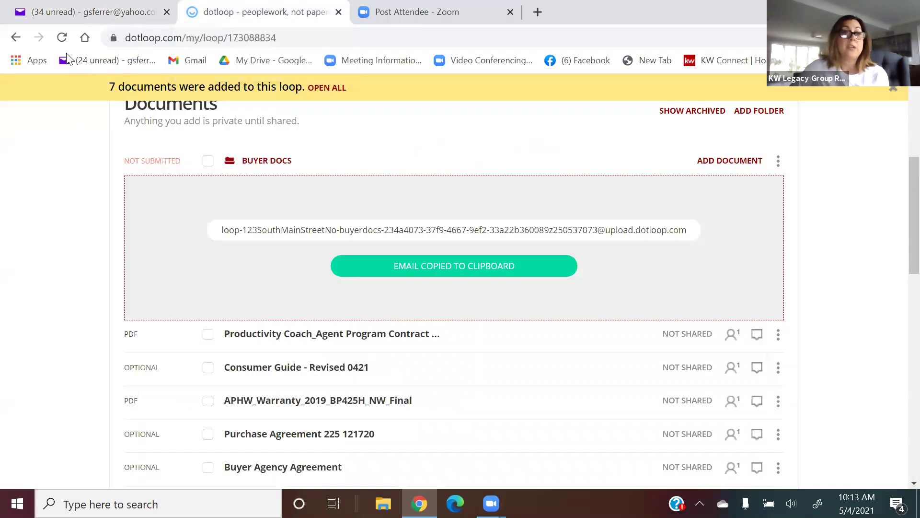
Reload the loop and find SKM_C450i21050314170.pdf at the top of Buyer Docs.
click(61, 37)
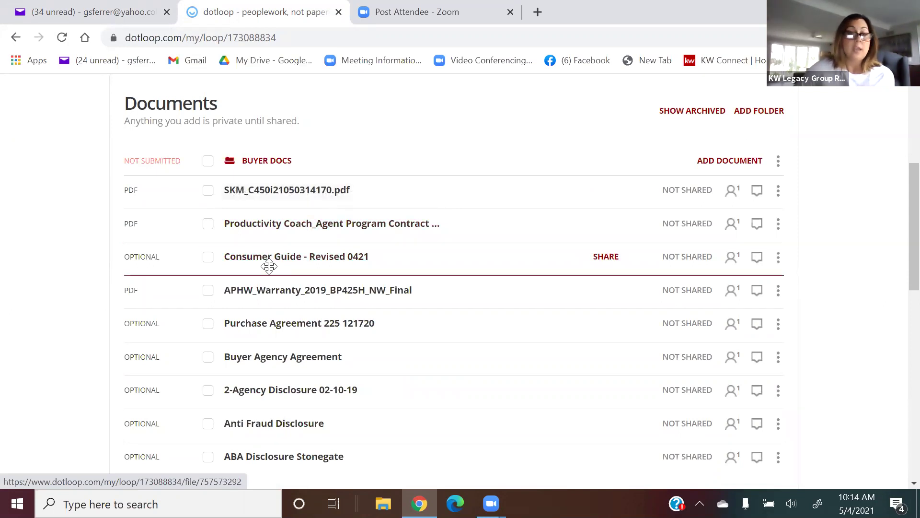
scroll(267, 271, down, 3)
scroll(269, 277, up, 3)
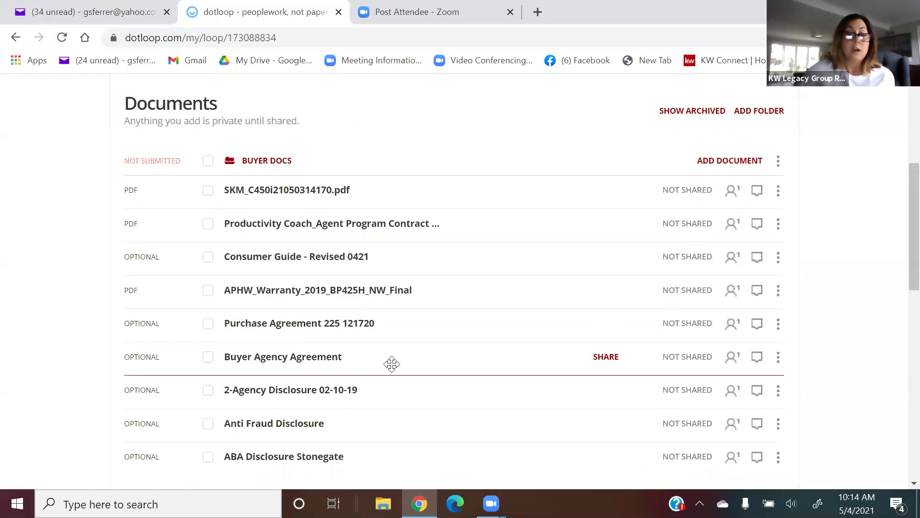
scroll(391, 367, down, 3)
scroll(392, 365, up, 2)
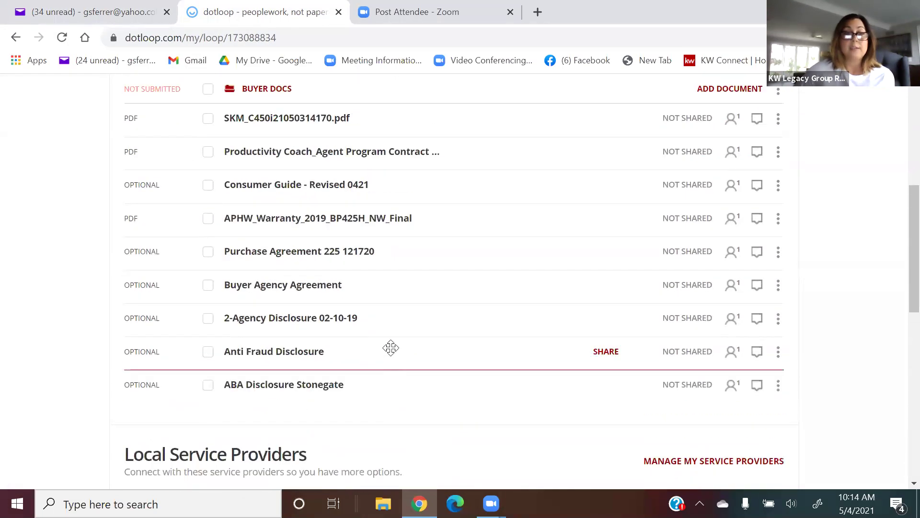
scroll(300, 252, up, 3)
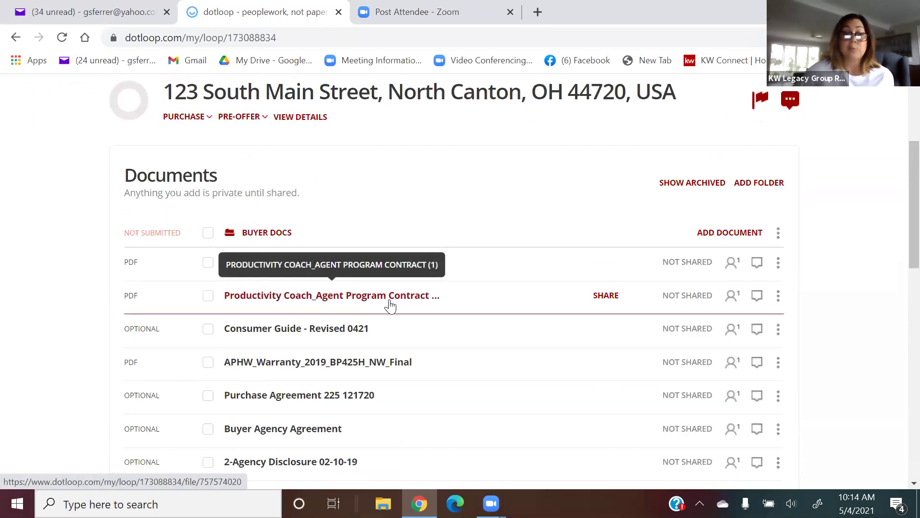
click(779, 294)
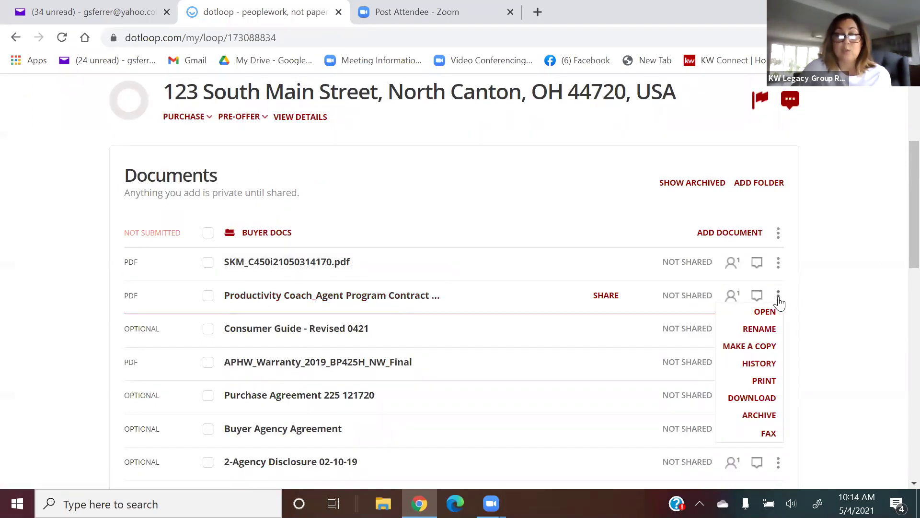
Rename the Productivity Coach_Agent Program Contract (1) document to 'pre app lettre'.
click(763, 326)
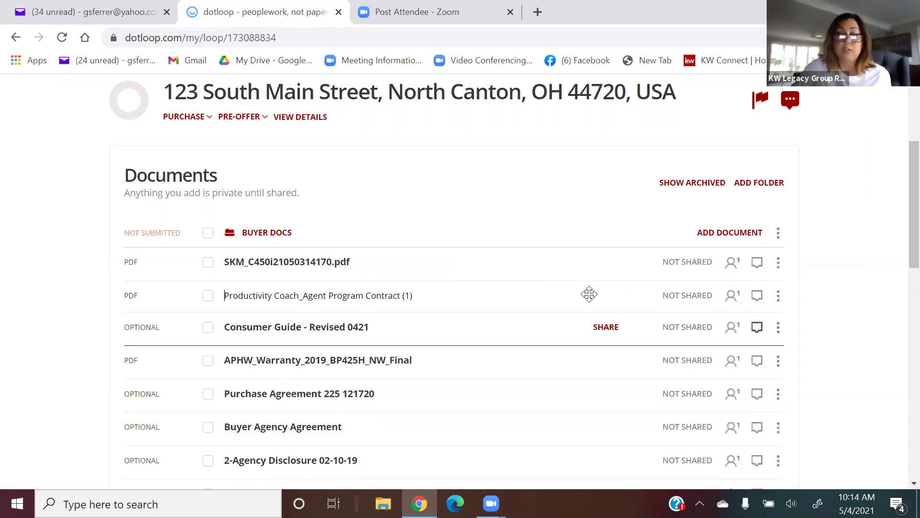
click(420, 296)
key(BackSpace)
key(BackSpace)
key(BackSpace)
key(BackSpace)
key(BackSpace)
key(BackSpace)
key(BackSpace)
key(BackSpace)
key(BackSpace)
key(BackSpace)
key(BackSpace)
key(BackSpace)
key(BackSpace)
key(BackSpace)
key(BackSpace)
key(BackSpace)
key(BackSpace)
key(BackSpace)
key(BackSpace)
key(BackSpace)
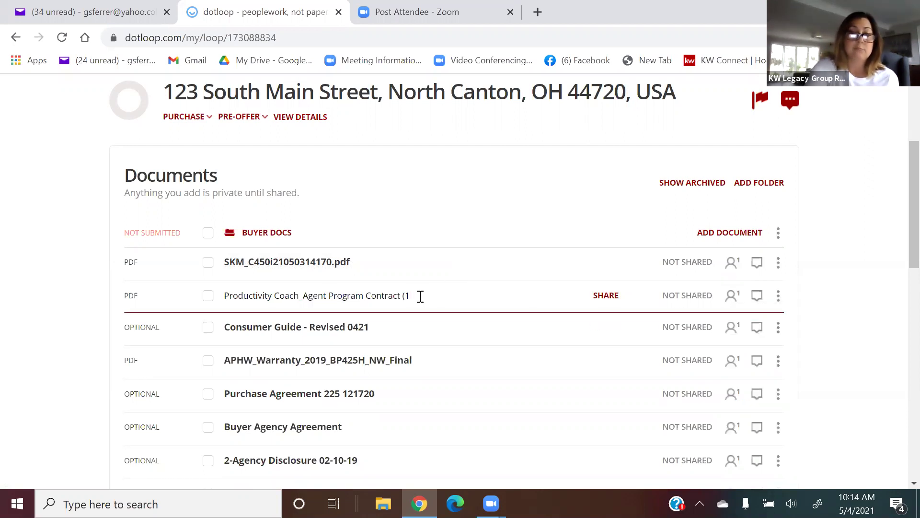
key(BackSpace)
key(BackSpace)
key(BackSpace)
key(BackSpace)
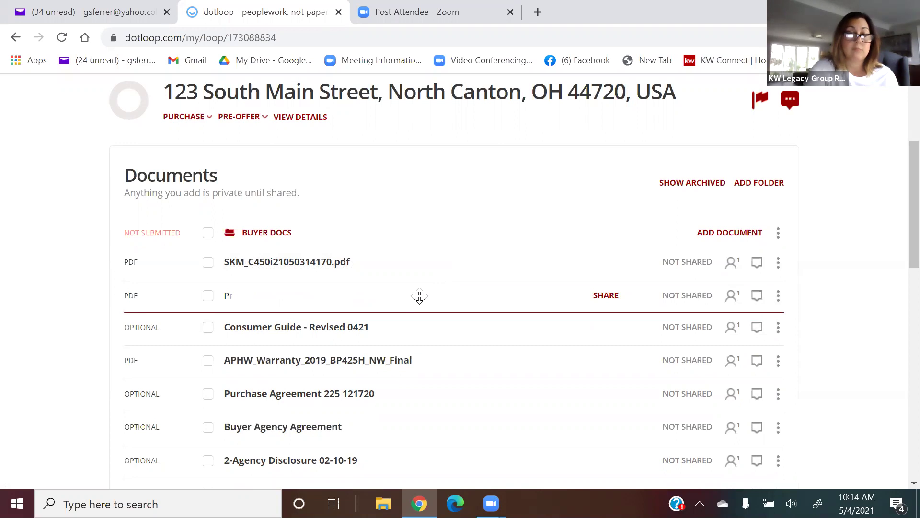
text(pre a)
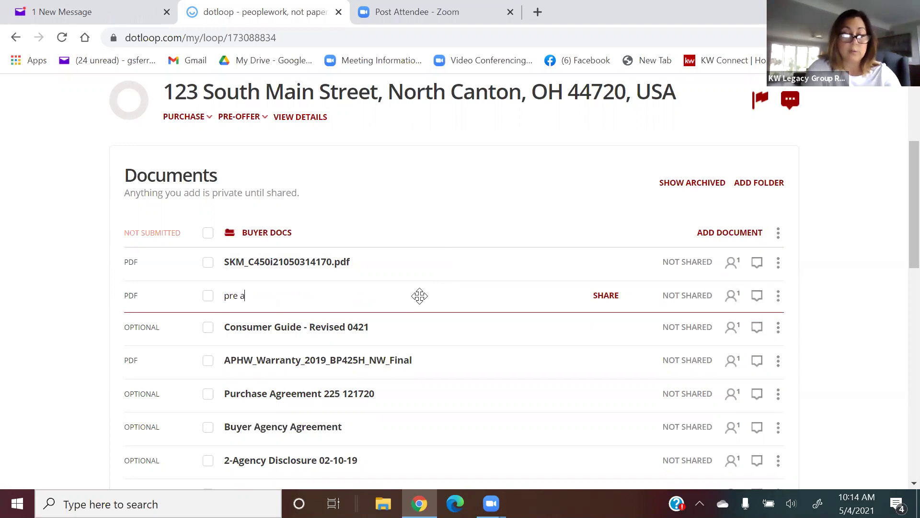
text(pp lettre)
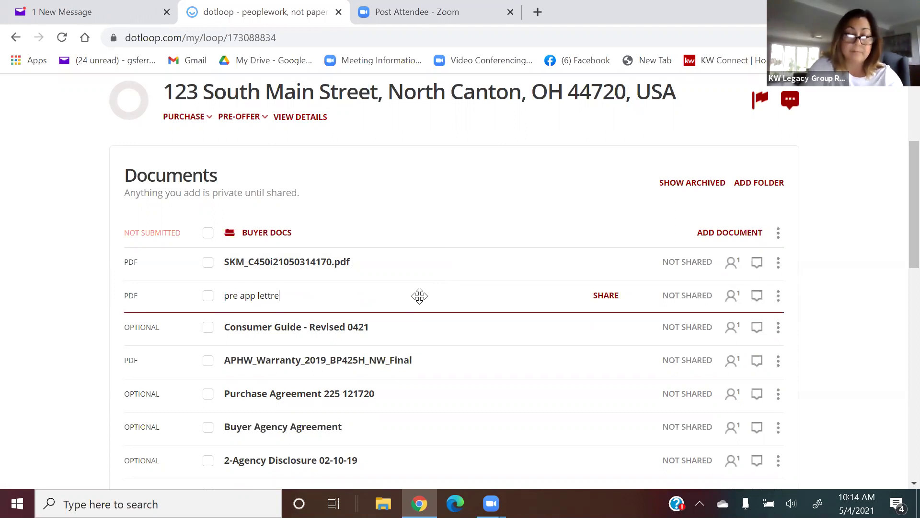
key(Return)
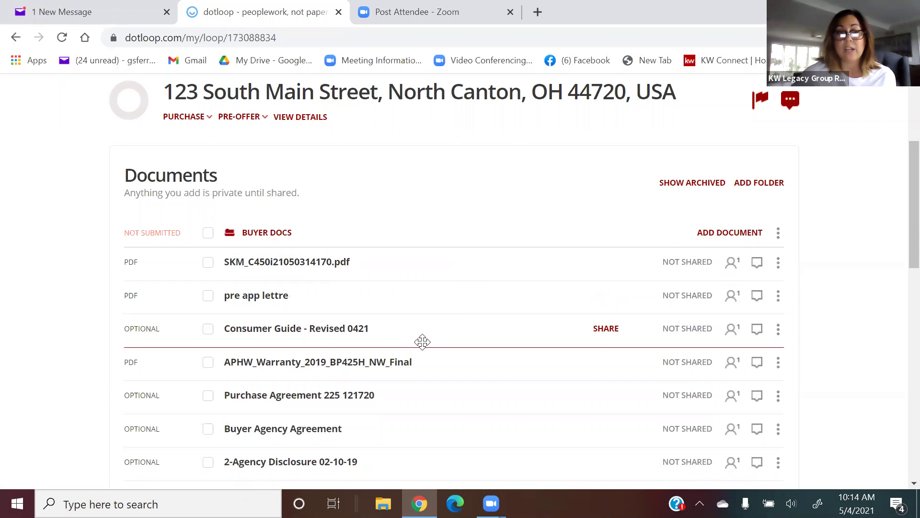
Reorder Buyer Docs: pre app lettre, Purchase Agreement 225 121720, 2-Agency Disclosure first; ABA Disclosure after the scan.
scroll(427, 374, down, 1)
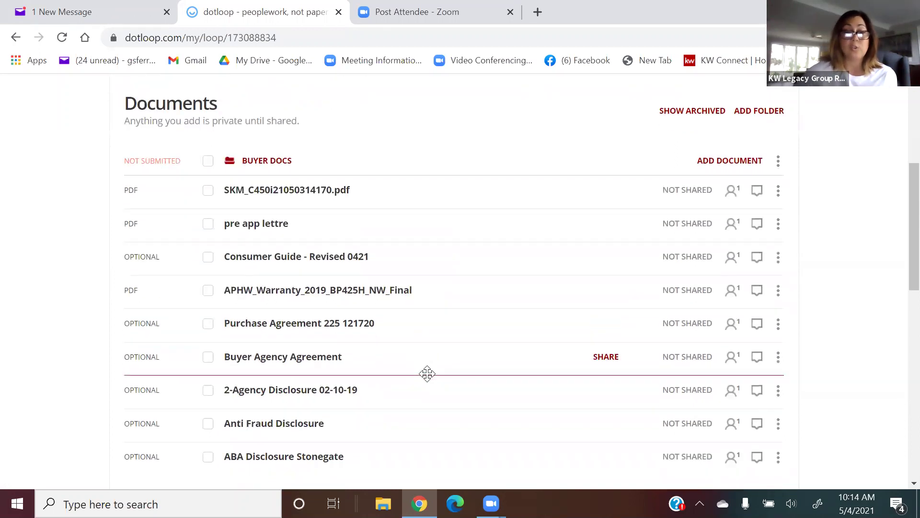
scroll(427, 374, down, 1)
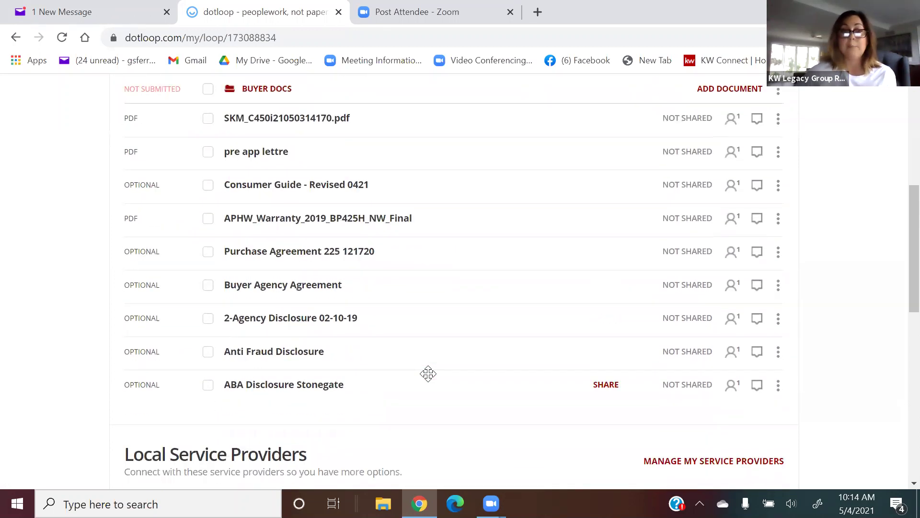
scroll(428, 373, up, 1)
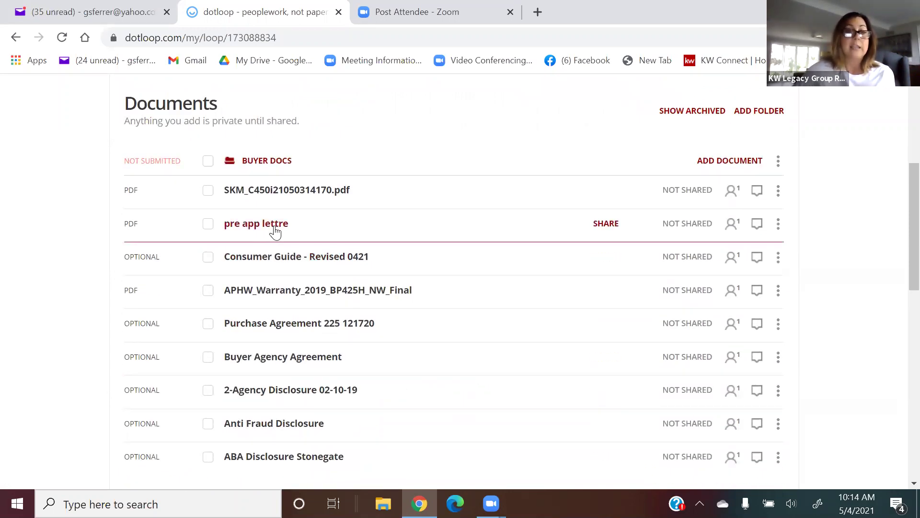
mouse_move(273, 200)
mouse_down()
mouse_move(279, 181)
mouse_move(281, 190)
mouse_up()
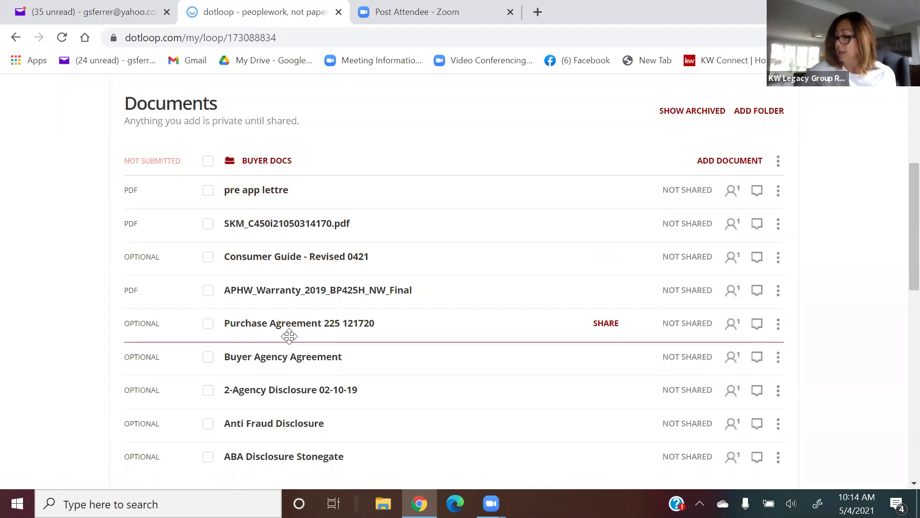
drag(289, 333, 319, 223)
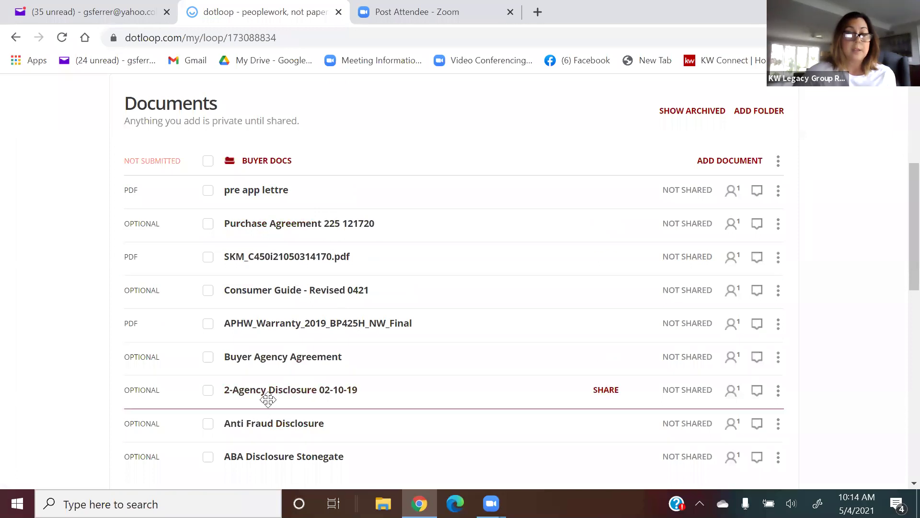
drag(277, 402, 359, 248)
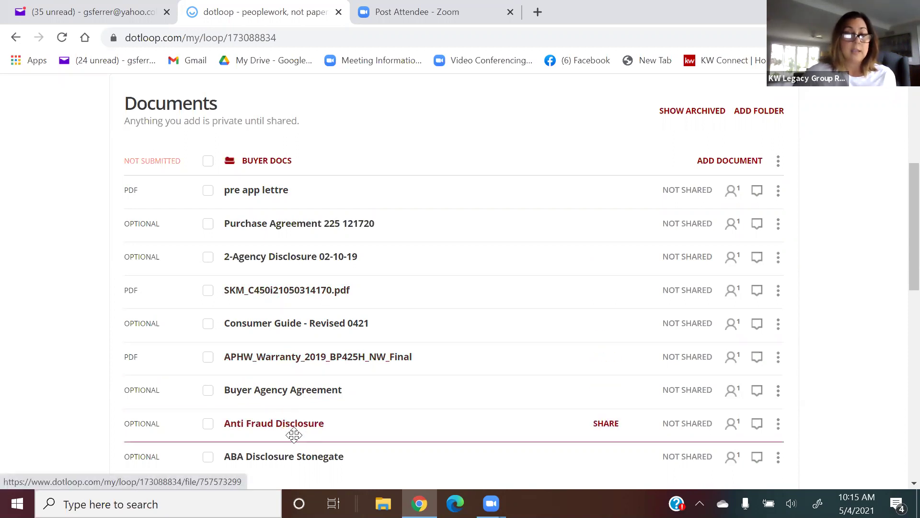
drag(292, 456, 456, 310)
scroll(456, 310, down, 2)
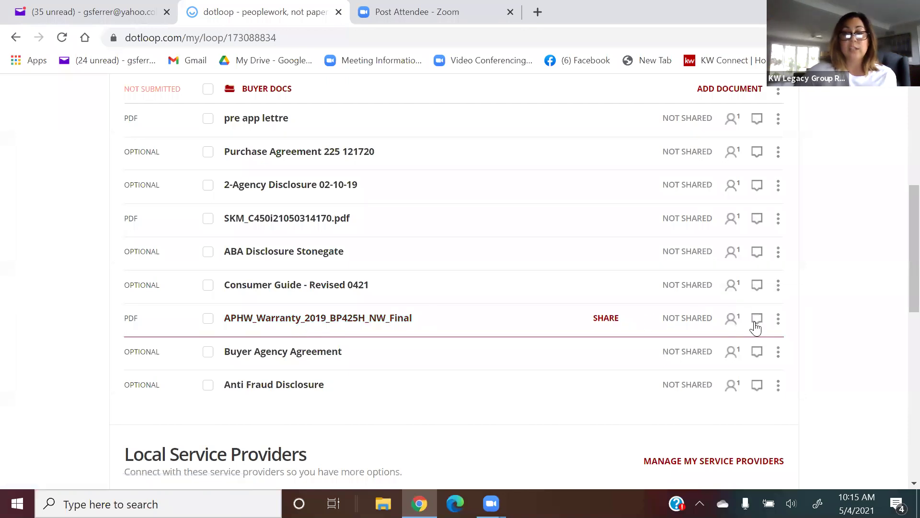
Archive the APHW_Warranty_2019_BP425H_NW_Final document from its row's actions menu.
click(778, 321)
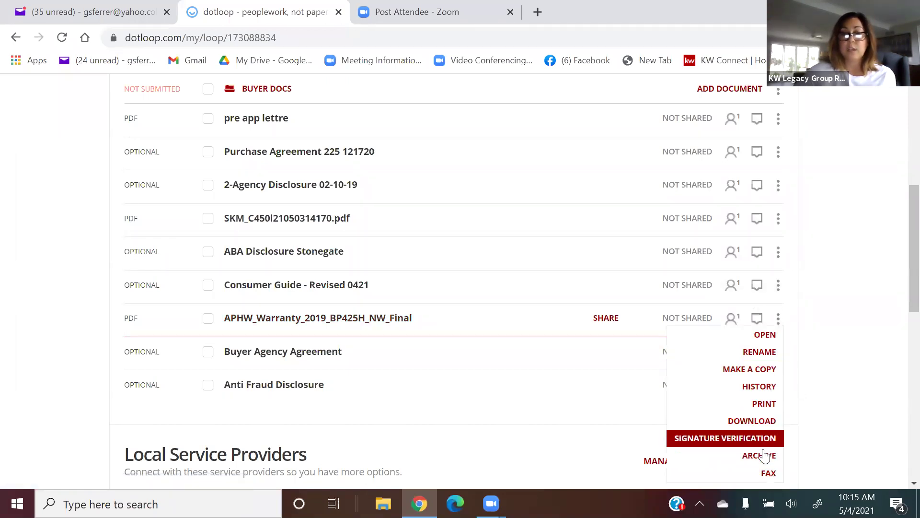
click(766, 455)
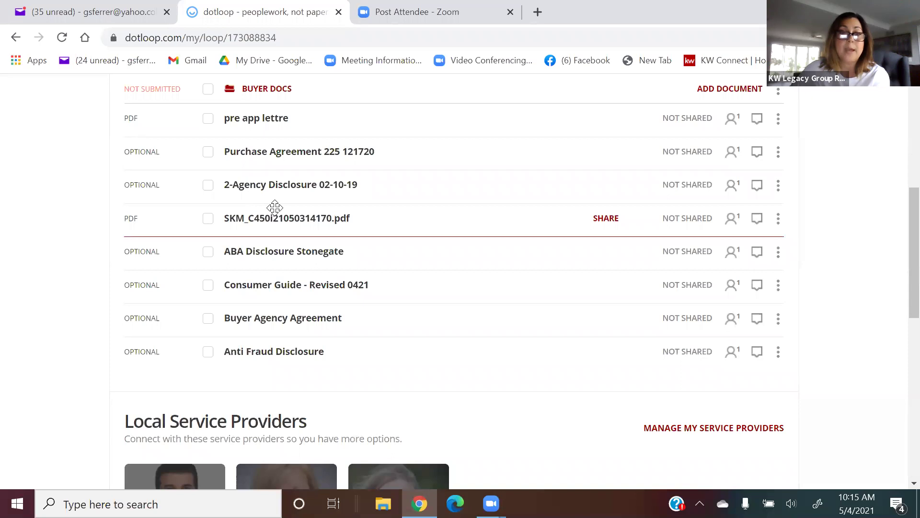
scroll(274, 206, up, 2)
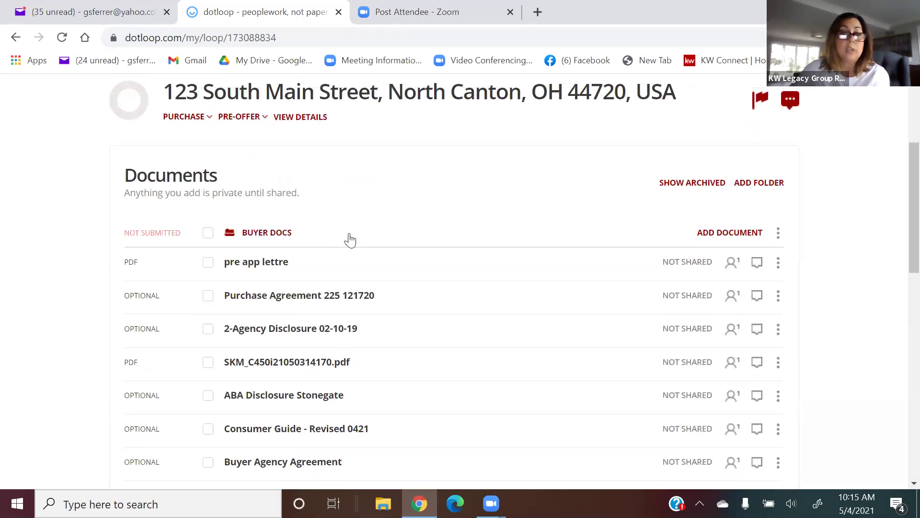
scroll(336, 234, down, 1)
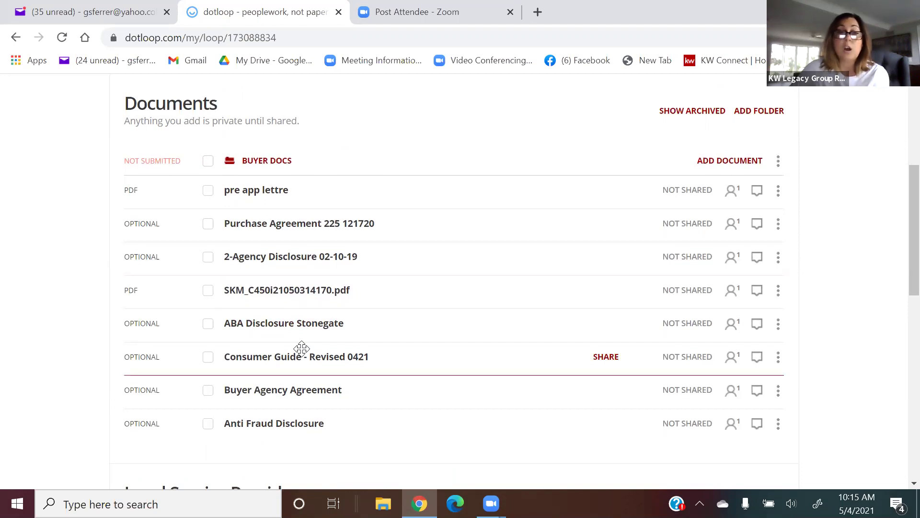
Select all Buyer Docs documents, then uncheck pre app lettre.
click(208, 162)
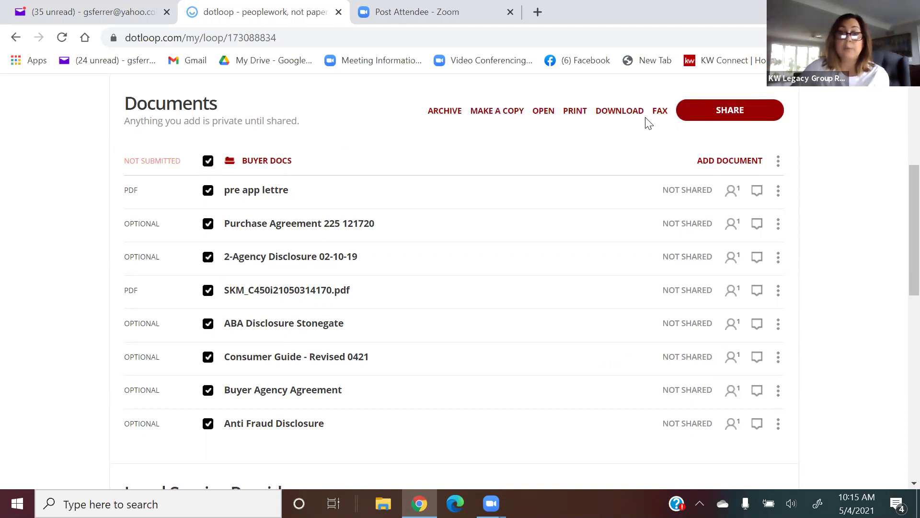
click(208, 192)
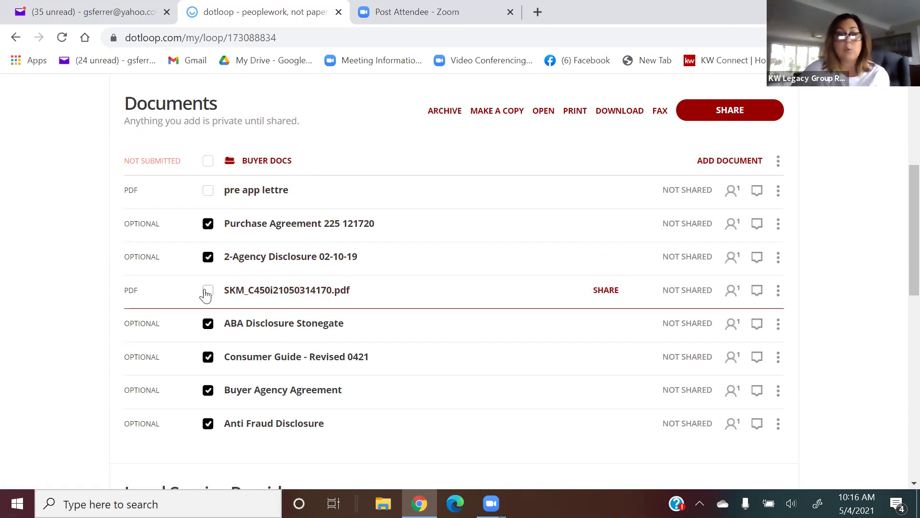
Move the SKM pdf below Anti Fraud Disclosure and open the six checked documents together.
drag(269, 289, 288, 434)
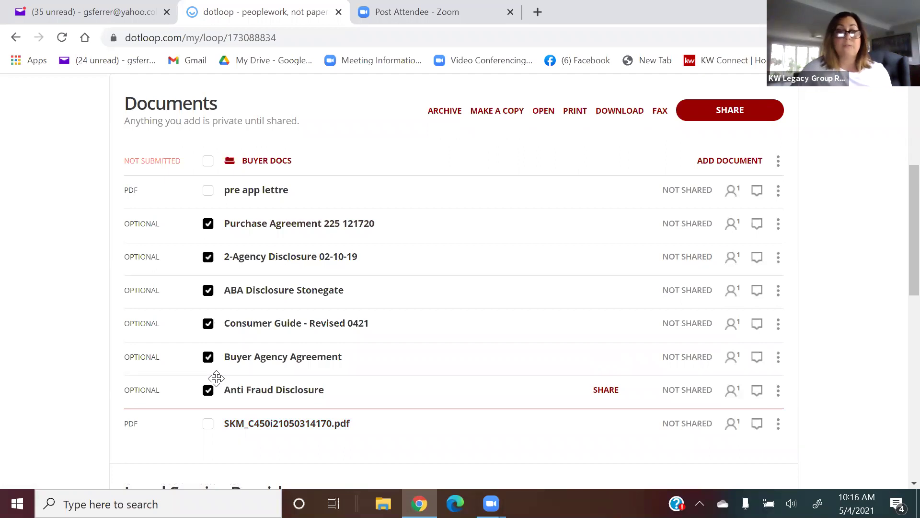
click(545, 111)
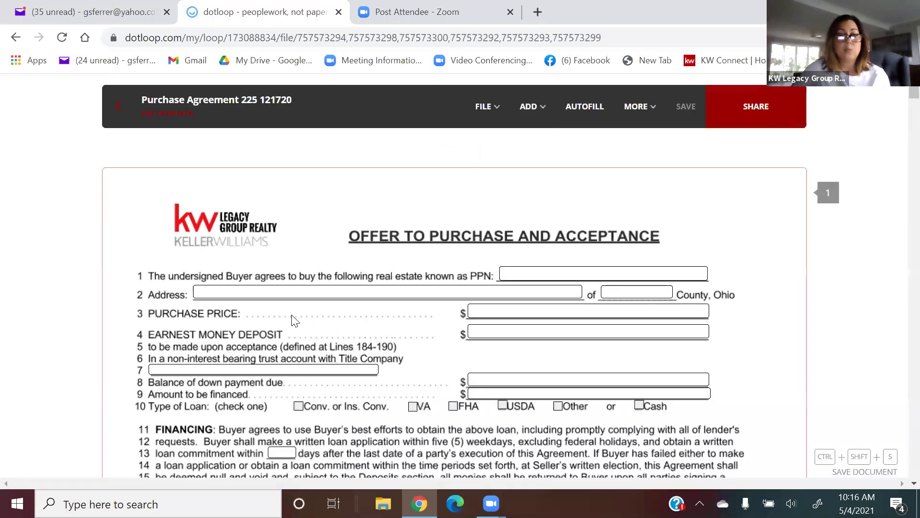
Autofill the purchase agreement from the matched Main St Canton property, filling 12 fields including Stark County.
scroll(389, 326, down, 8)
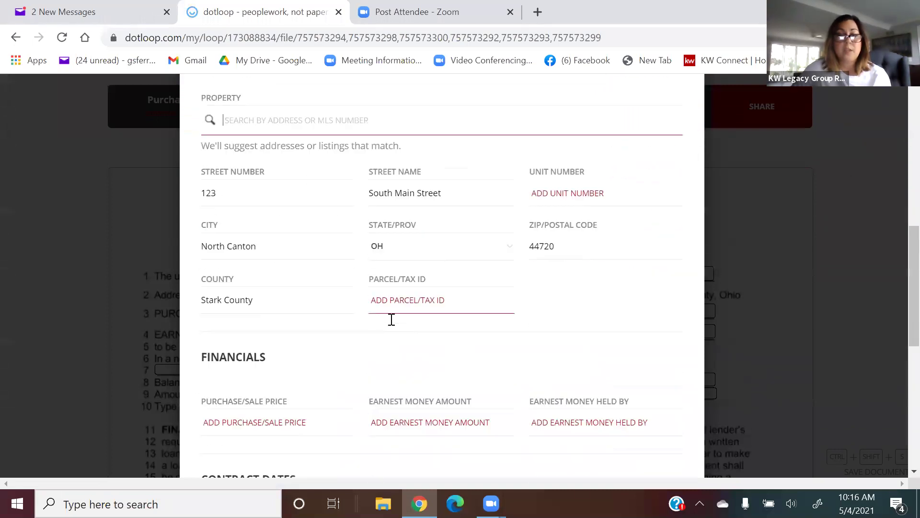
scroll(392, 319, down, 9)
scroll(393, 316, up, 14)
scroll(393, 319, down, 3)
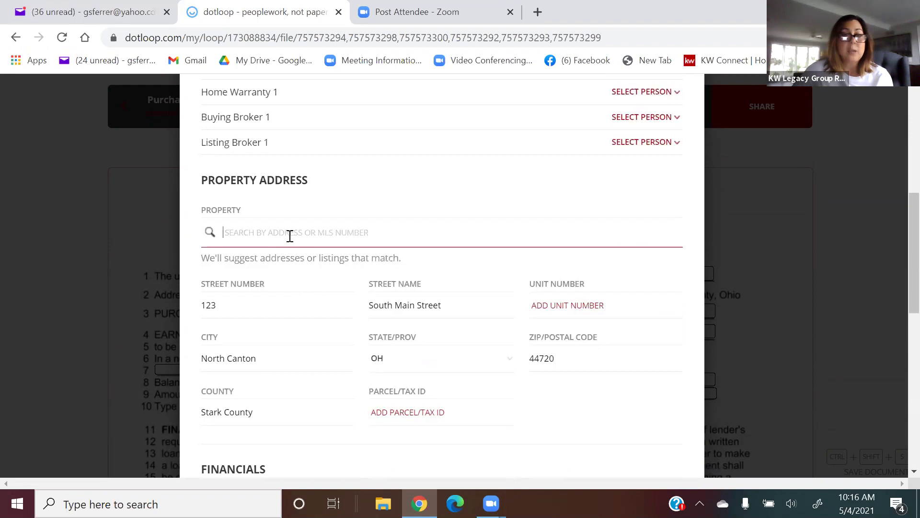
click(289, 235)
text(12)
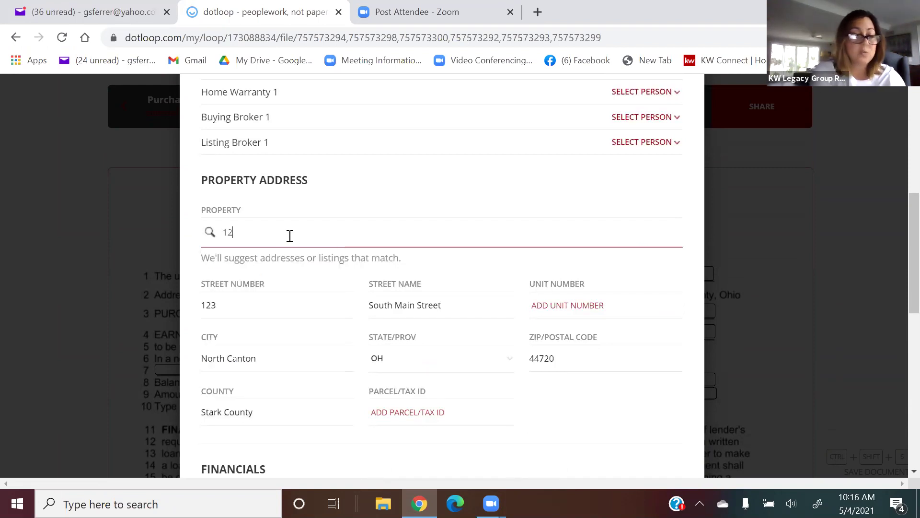
text(3 Main )
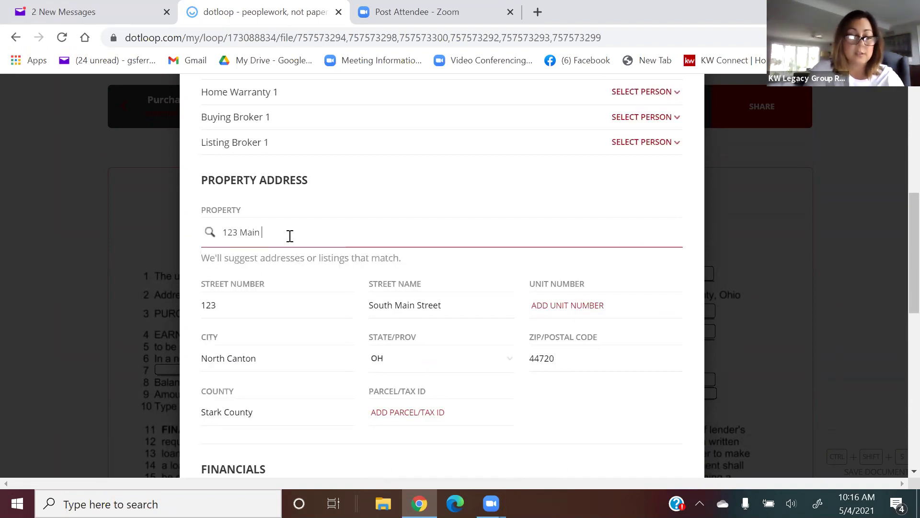
text(St)
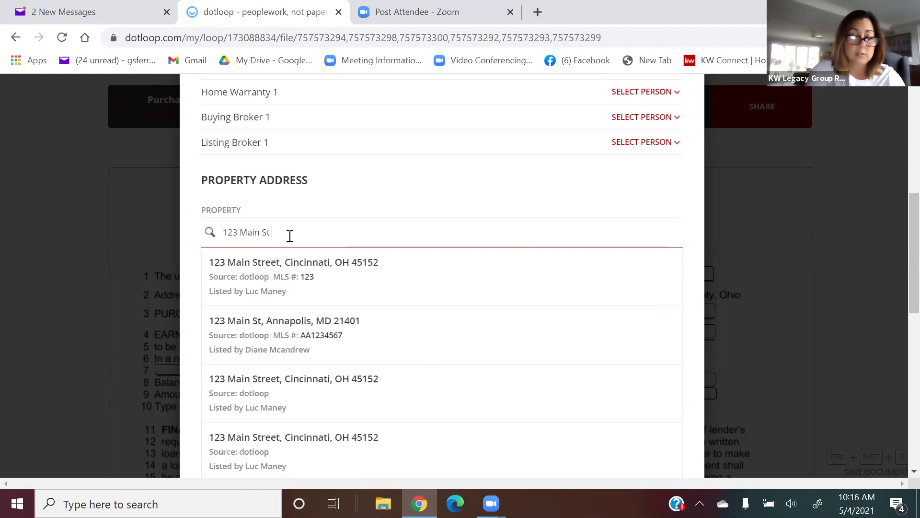
text( Canton)
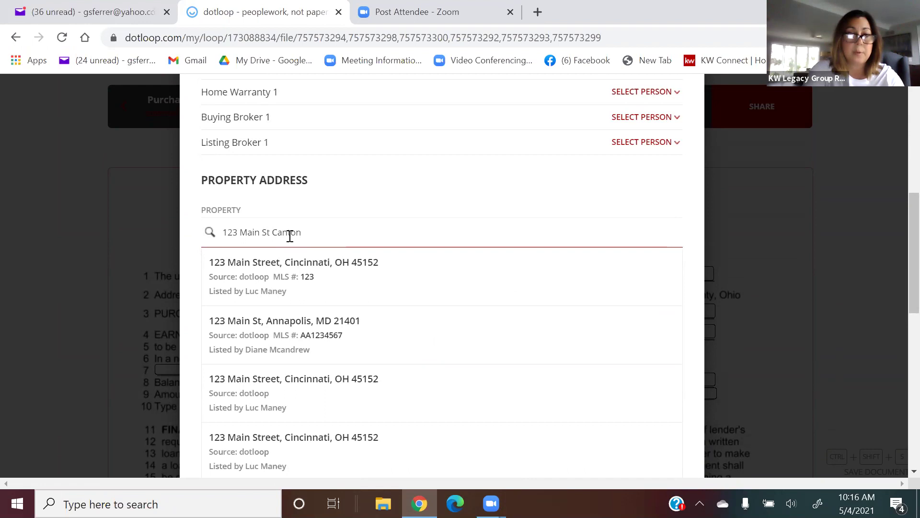
click(290, 275)
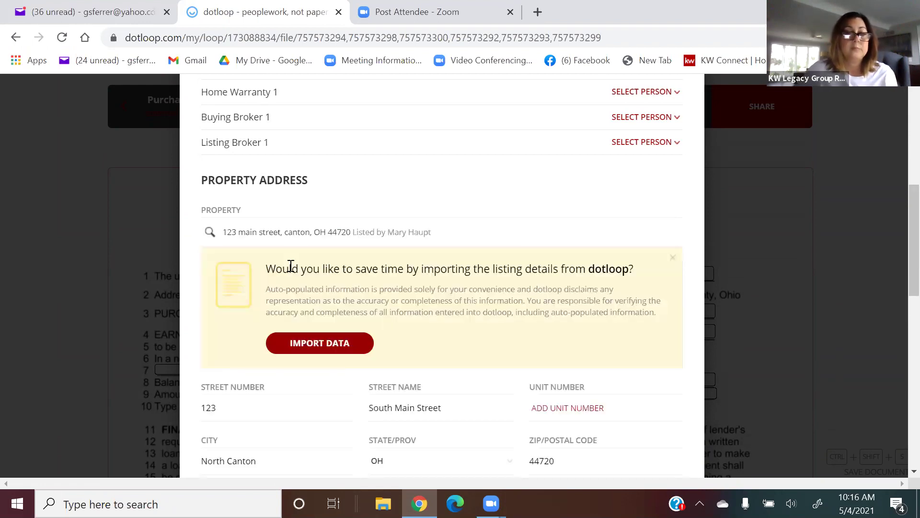
click(672, 258)
scroll(461, 198, down, 1)
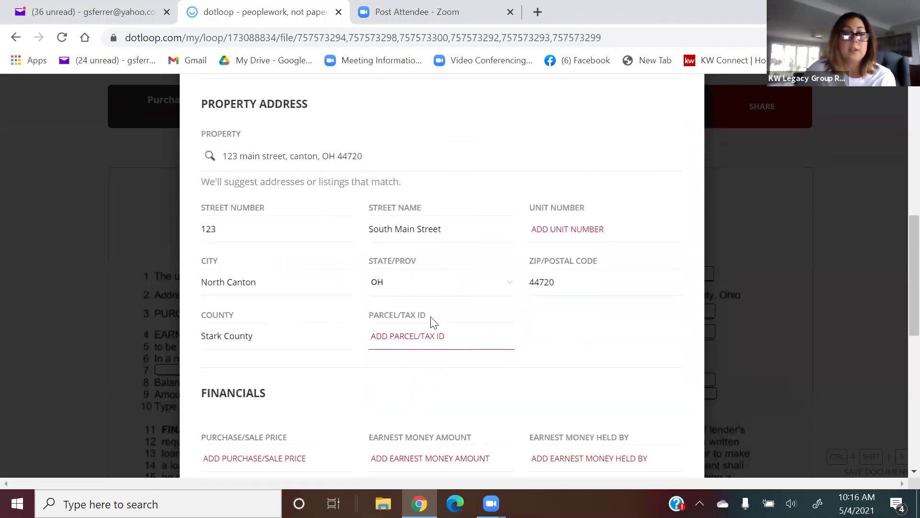
scroll(434, 322, down, 8)
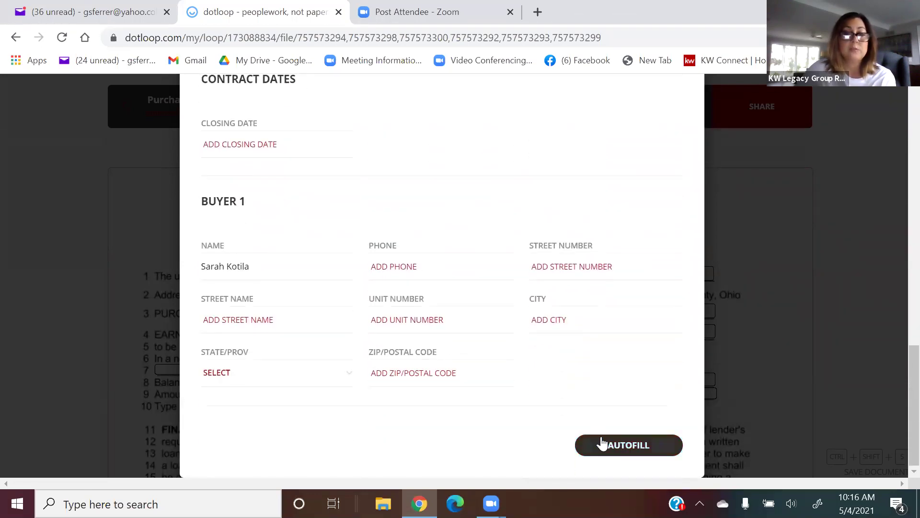
click(602, 444)
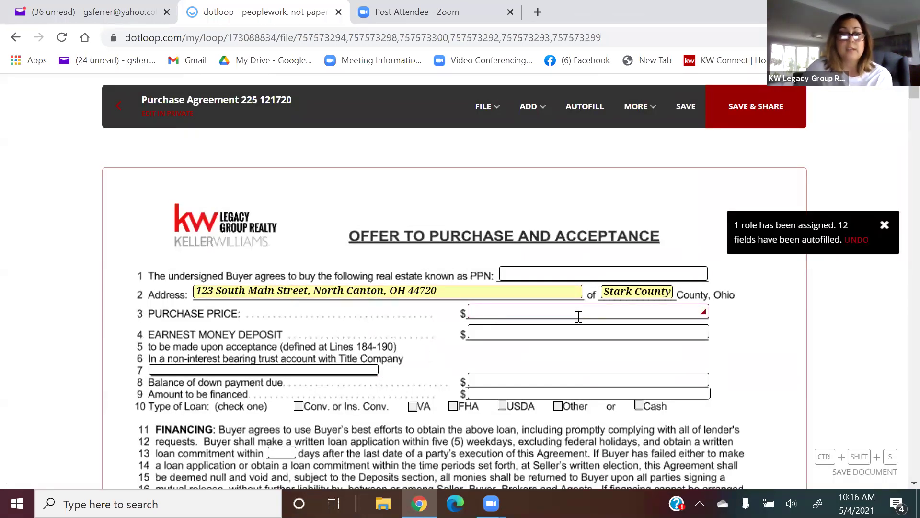
scroll(434, 303, down, 5)
scroll(434, 307, down, 5)
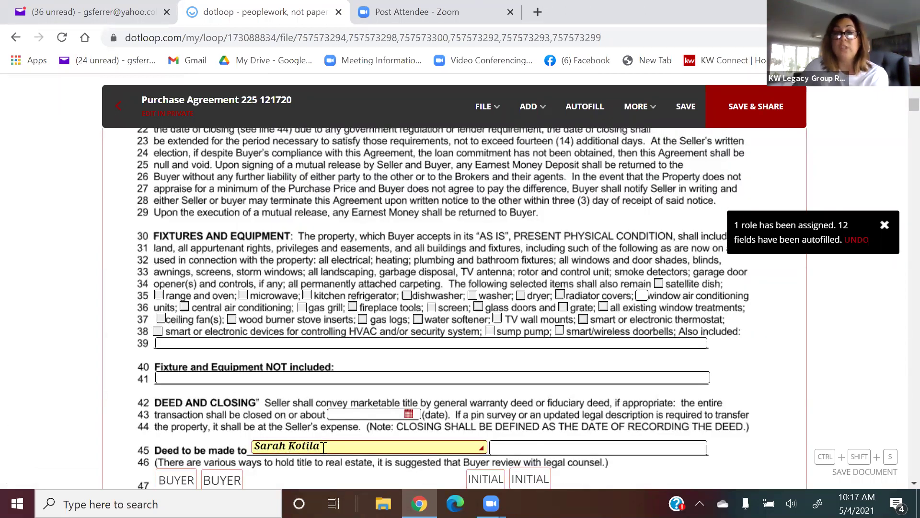
scroll(323, 447, up, 5)
scroll(323, 447, up, 5)
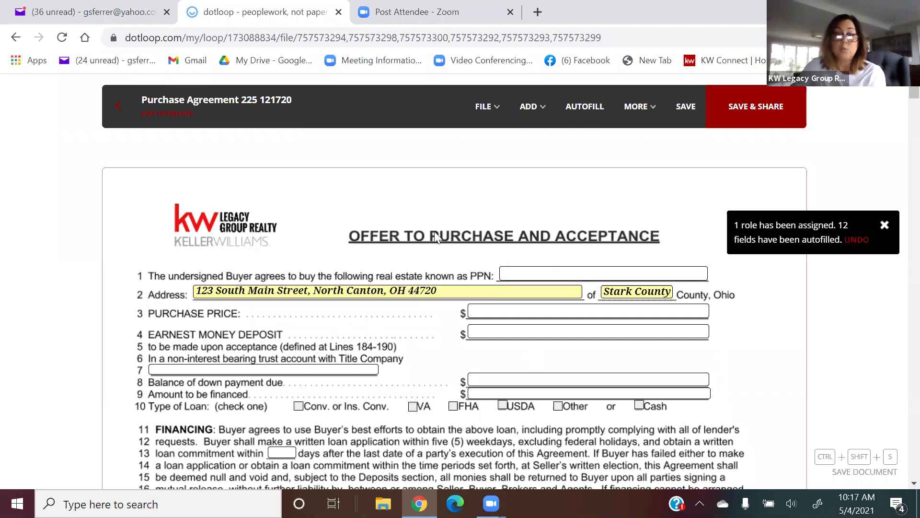
click(572, 273)
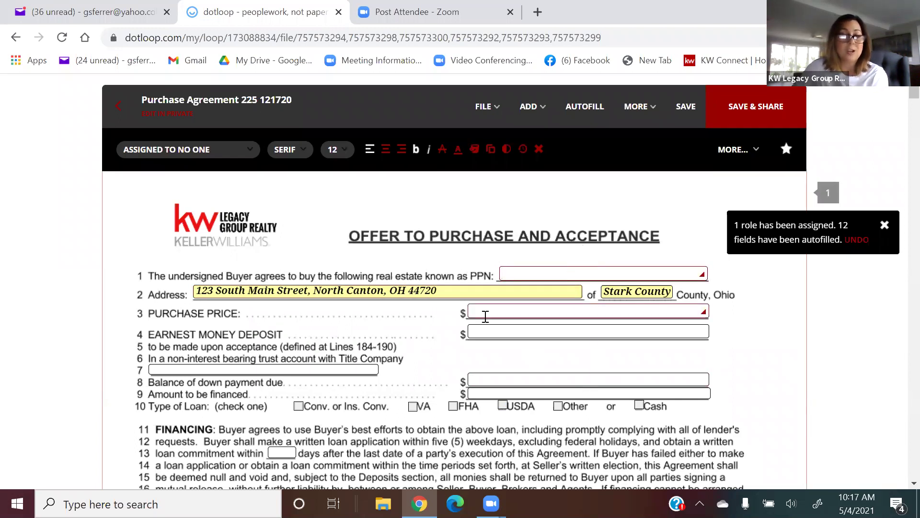
scroll(449, 320, down, 2)
scroll(449, 317, down, 10)
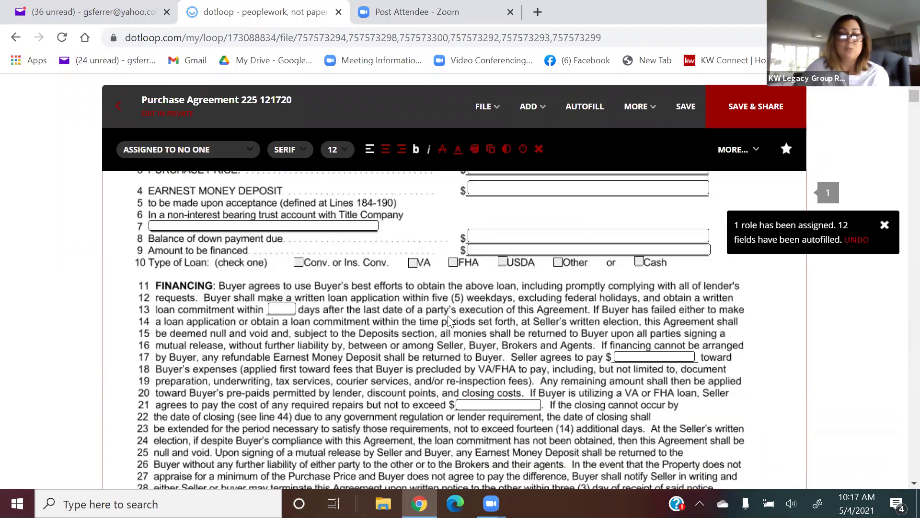
scroll(448, 316, down, 7)
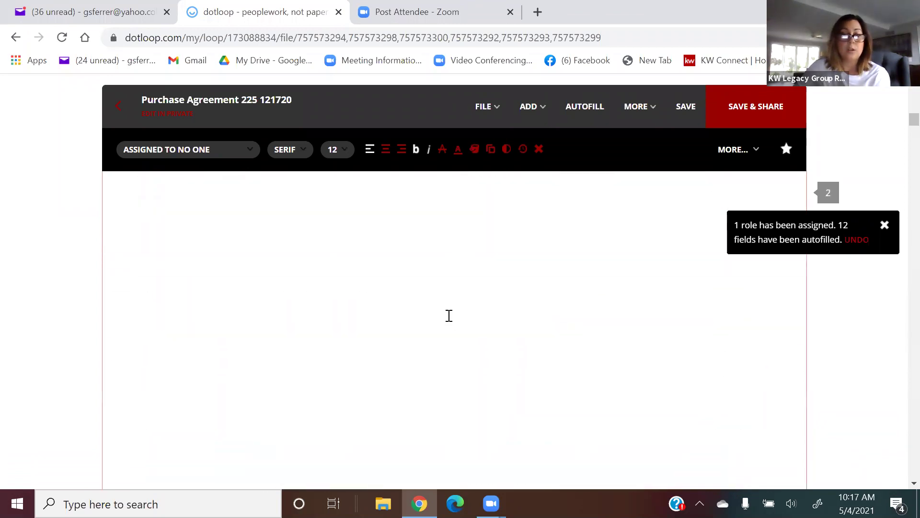
scroll(448, 315, up, 6)
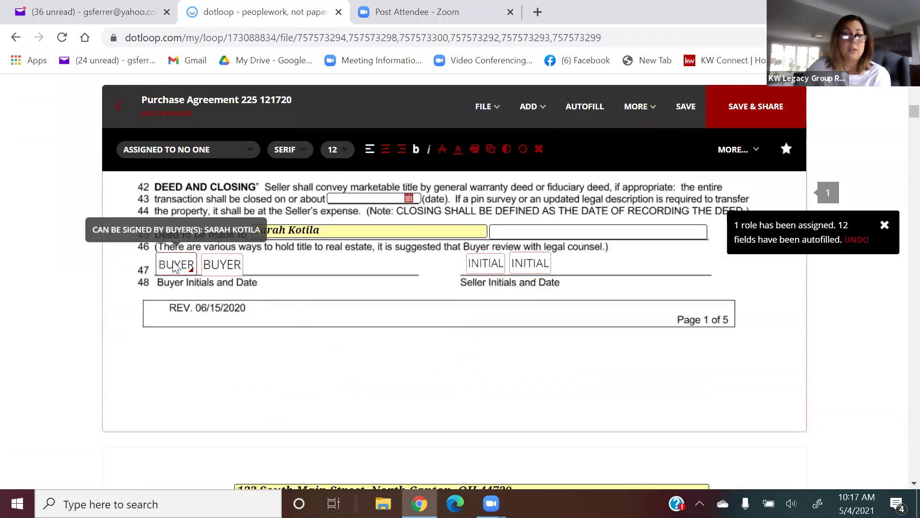
scroll(319, 261, up, 2)
scroll(320, 259, up, 3)
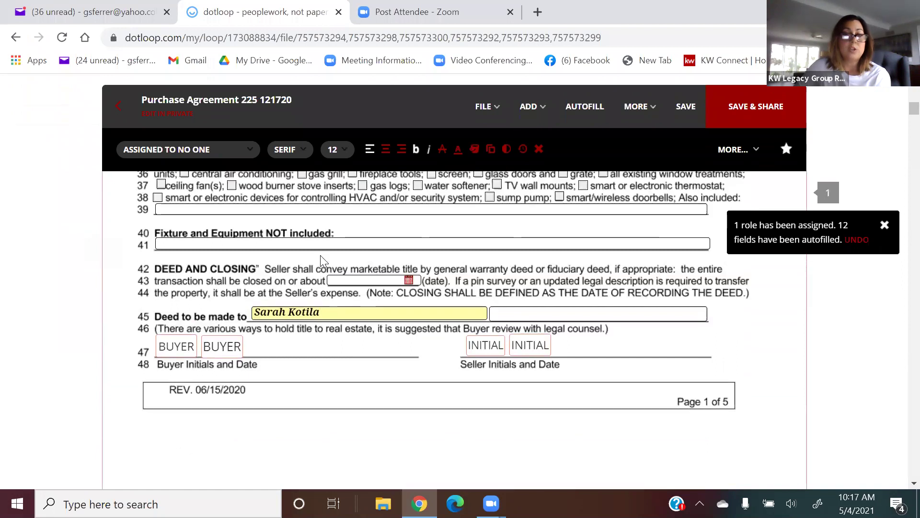
scroll(320, 259, down, 1)
scroll(320, 259, down, 2)
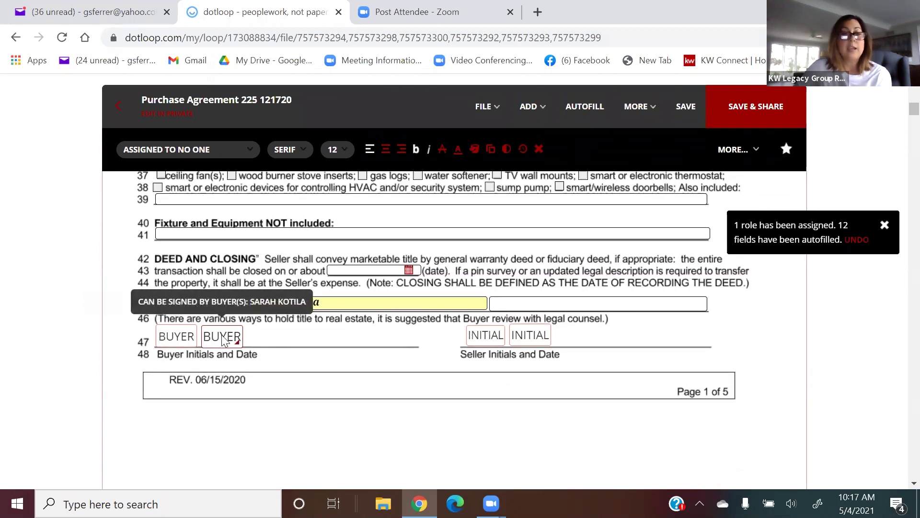
Assign the first line-47 buyer initials box to the named buyer, then select the second box.
click(177, 338)
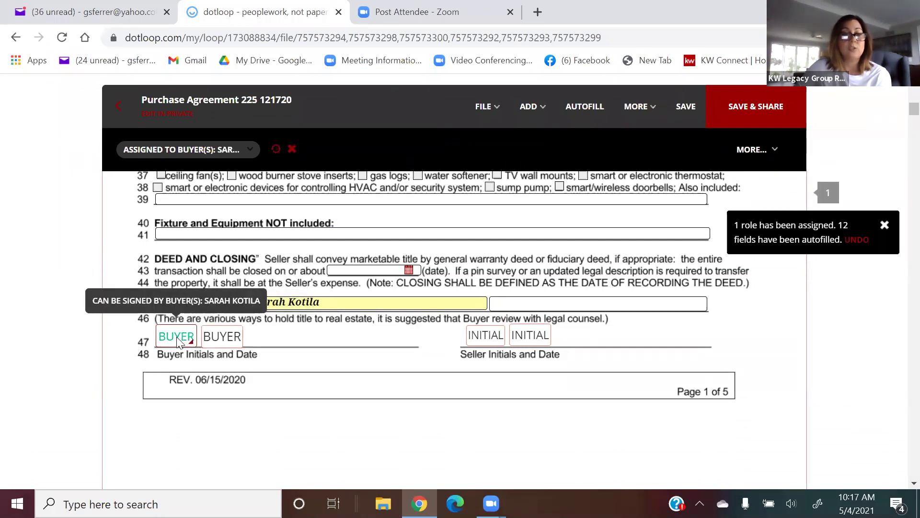
click(178, 149)
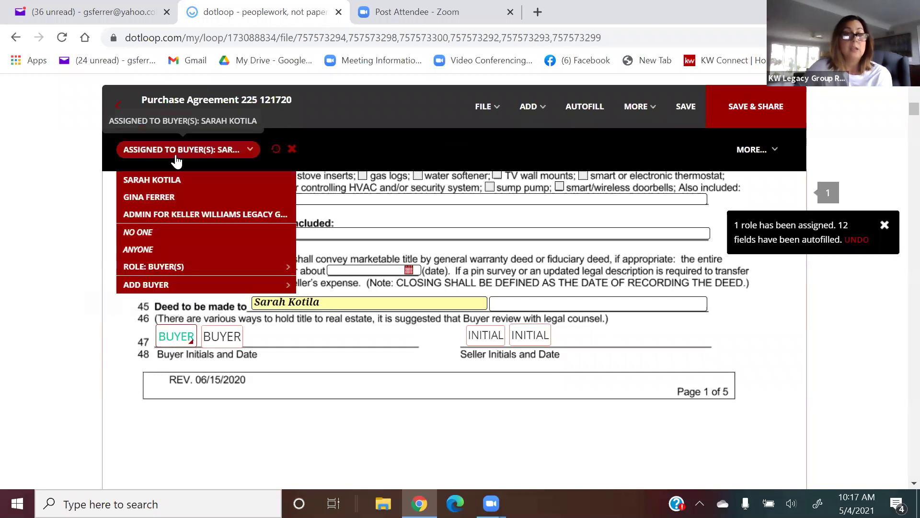
click(165, 181)
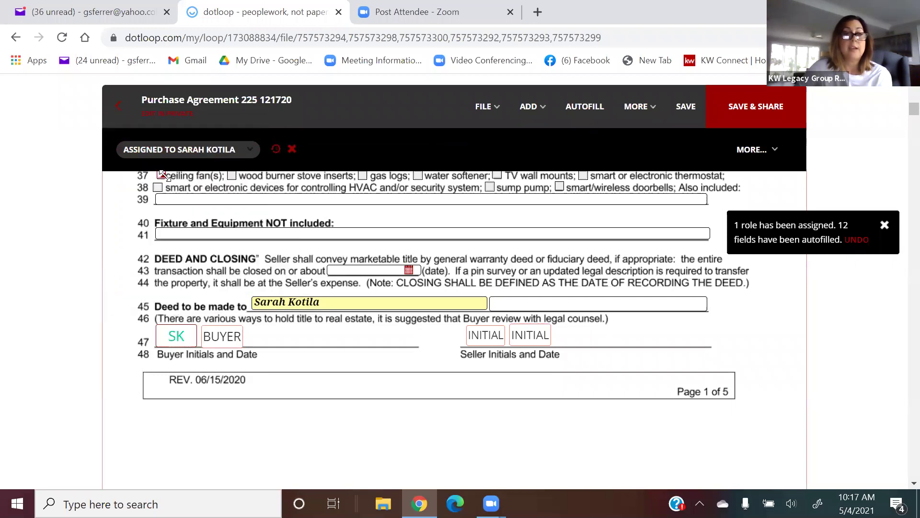
click(178, 150)
click(217, 338)
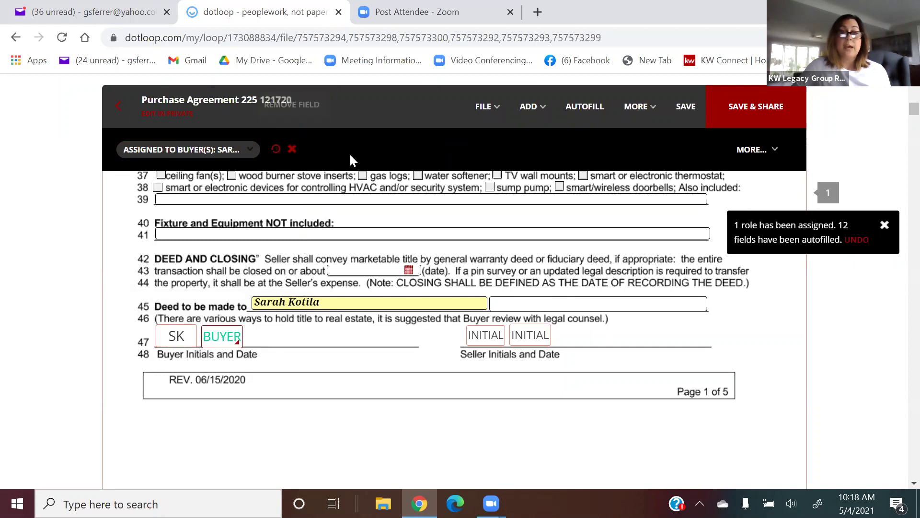
Delete the extra line-47 initials box and assign page 2 buyer initials to the buyer, removing its duplicate.
click(292, 149)
scroll(299, 225, down, 8)
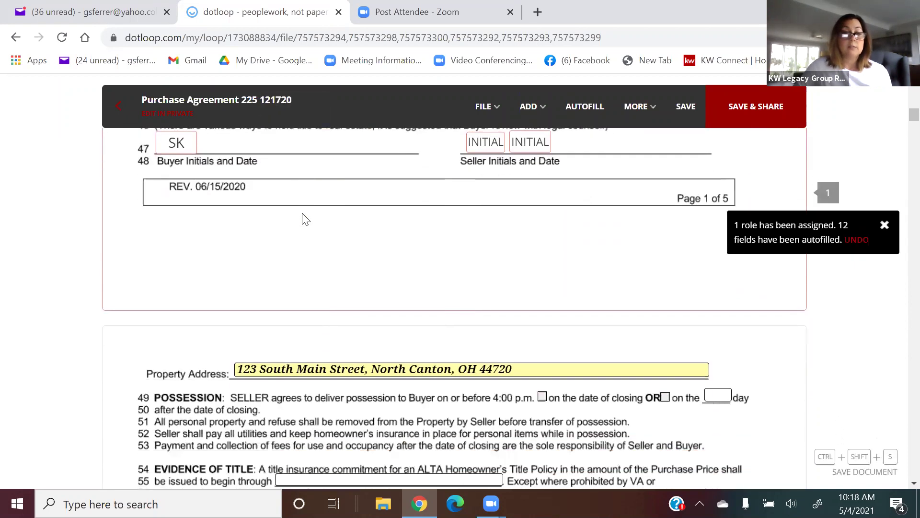
scroll(302, 219, down, 12)
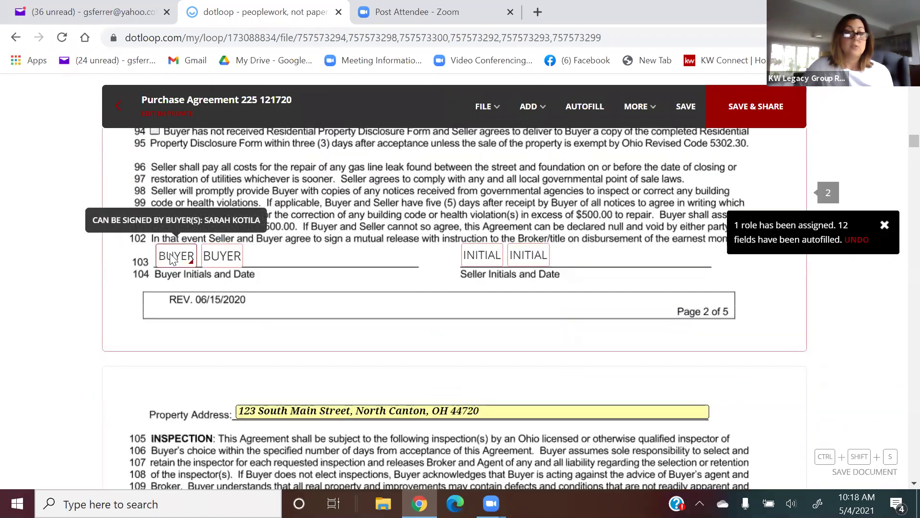
click(173, 255)
click(189, 150)
click(179, 182)
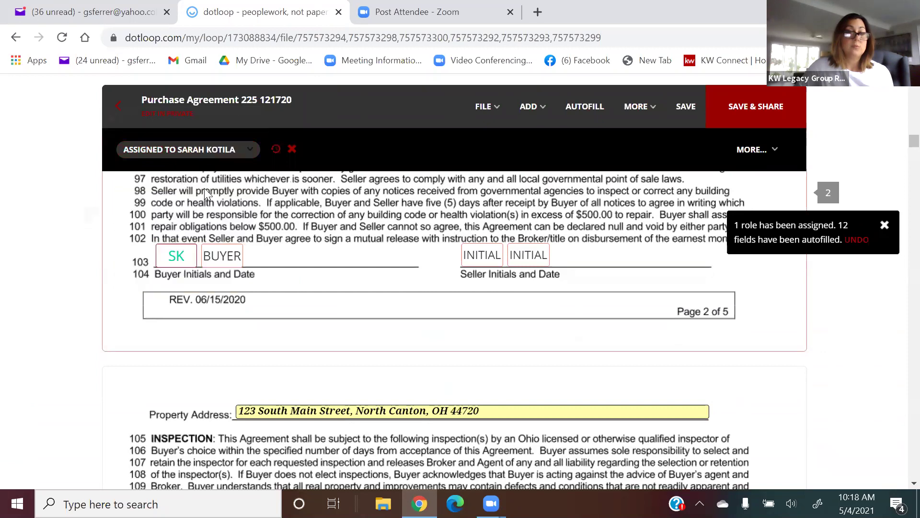
click(217, 261)
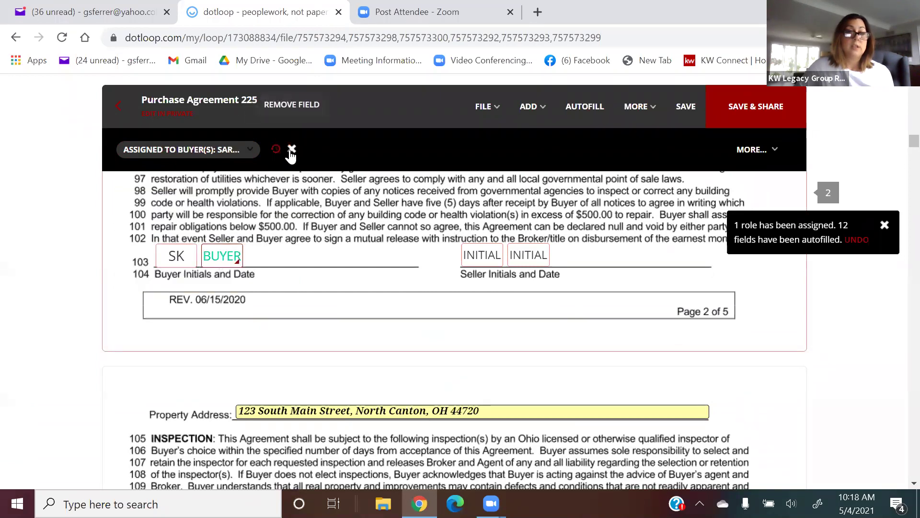
click(292, 149)
Assign the waiver initials to the buyer and remove the extra waiver initials field.
scroll(342, 201, down, 3)
scroll(341, 206, down, 6)
scroll(249, 235, up, 3)
click(209, 258)
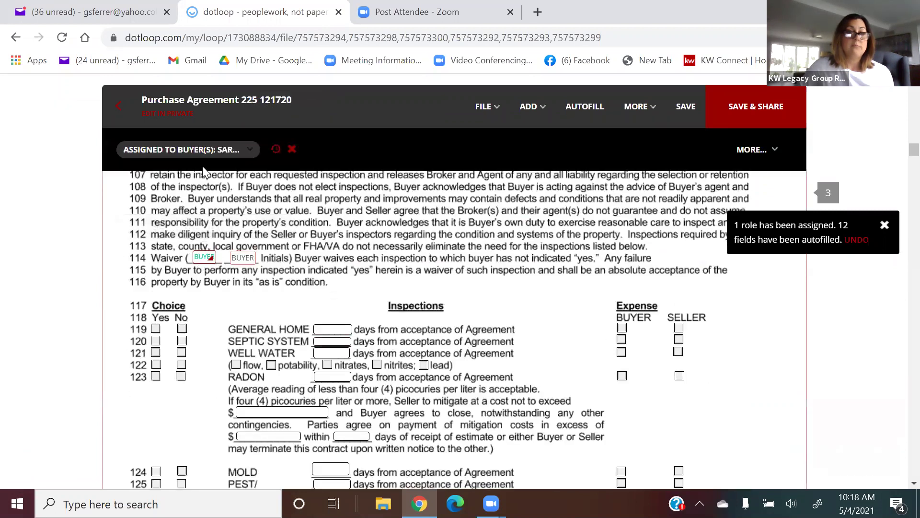
click(201, 150)
click(194, 181)
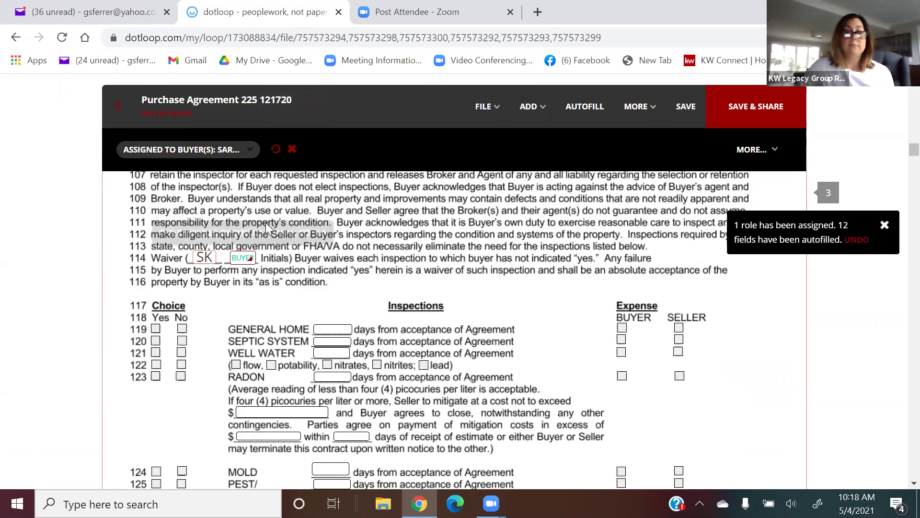
click(292, 150)
Assign the first page 3 buyer initials to the buyer and delete the second one.
scroll(341, 221, down, 10)
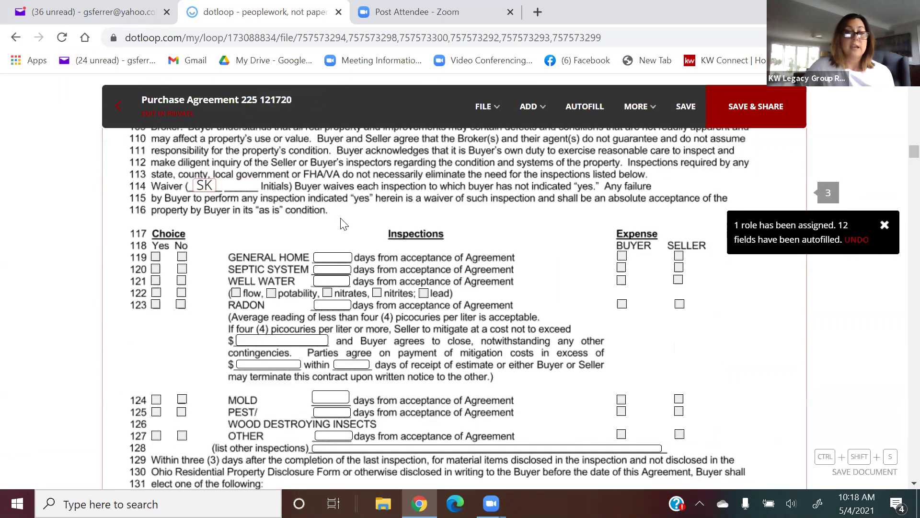
scroll(340, 218, down, 2)
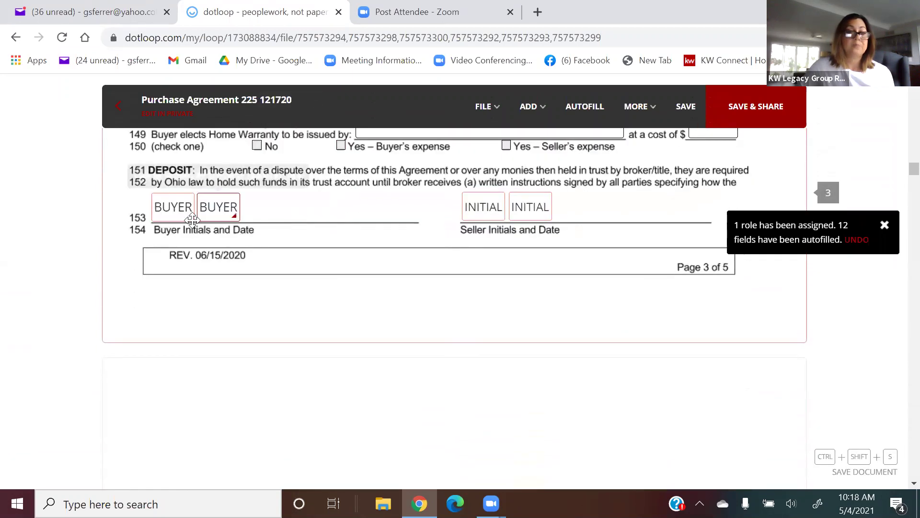
click(173, 207)
click(180, 153)
click(181, 178)
click(218, 207)
click(292, 150)
Assign the second buyer signature line to the named buyer.
scroll(322, 190, down, 15)
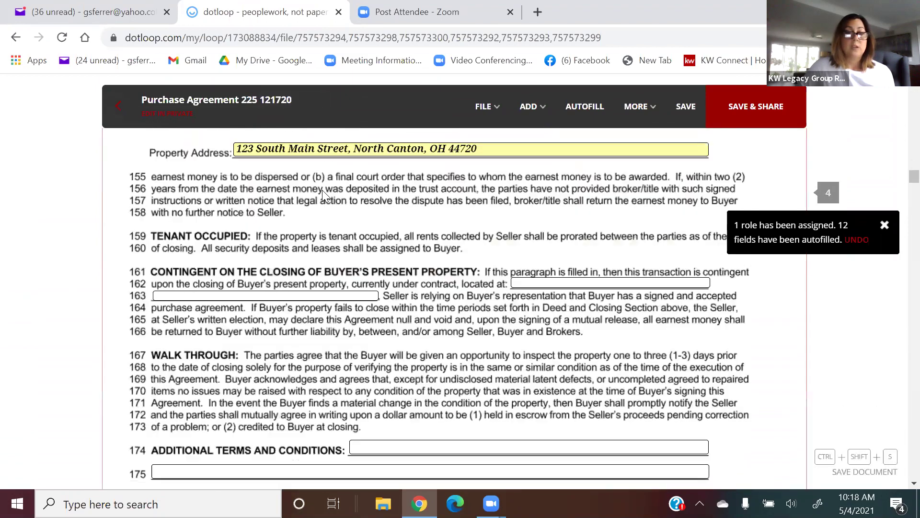
scroll(322, 195, down, 6)
scroll(322, 194, up, 2)
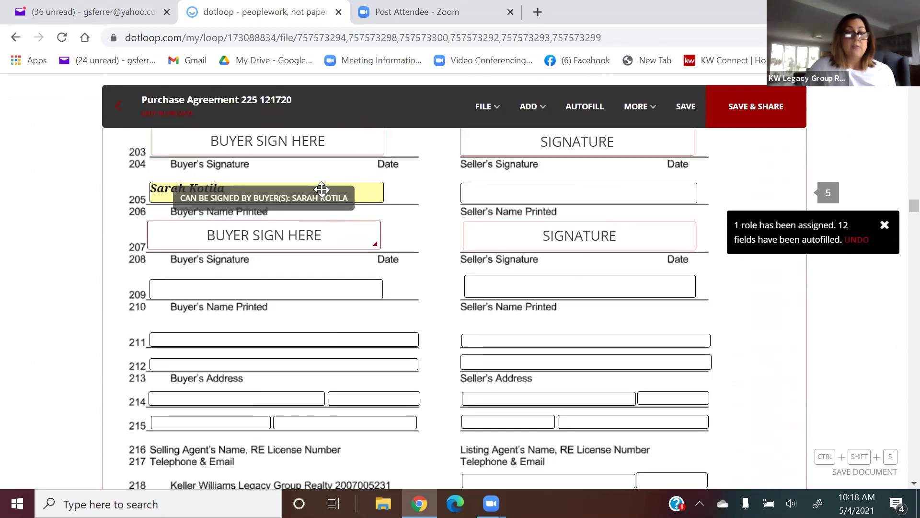
scroll(269, 269, down, 1)
click(269, 266)
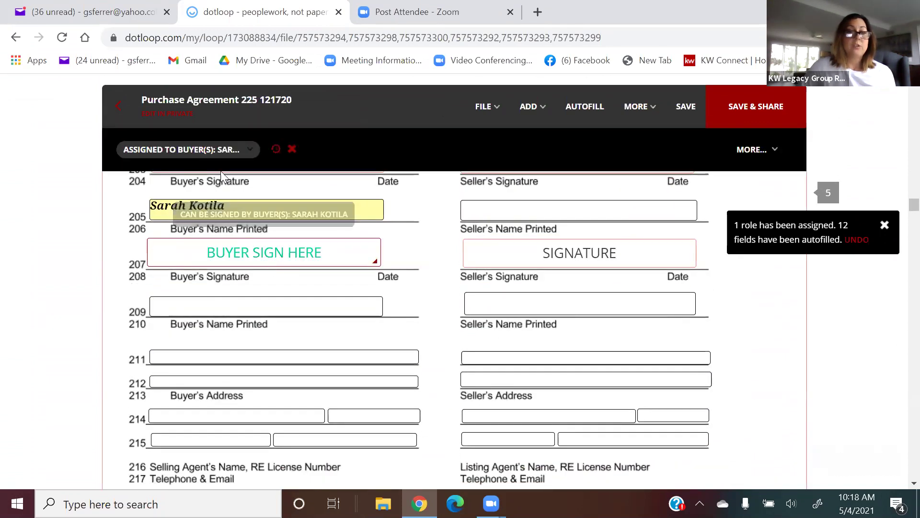
click(218, 150)
click(204, 180)
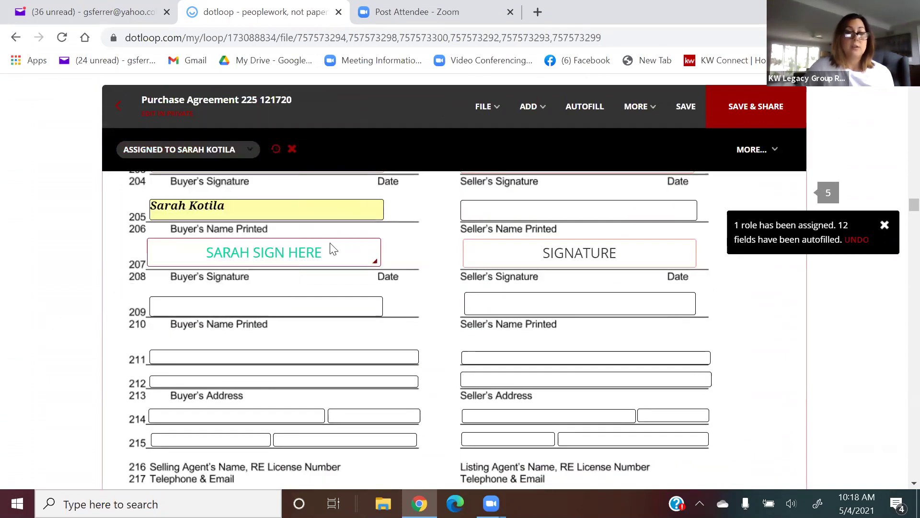
scroll(334, 249, down, 5)
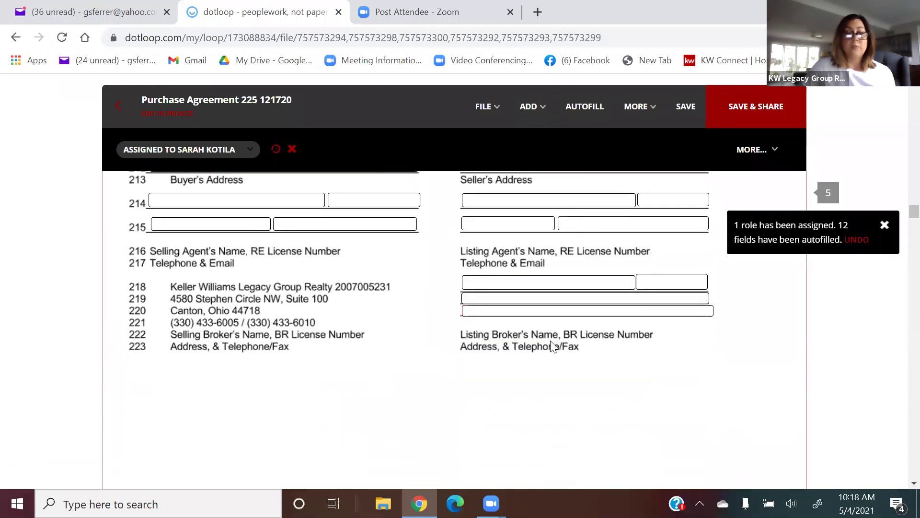
scroll(553, 345, up, 6)
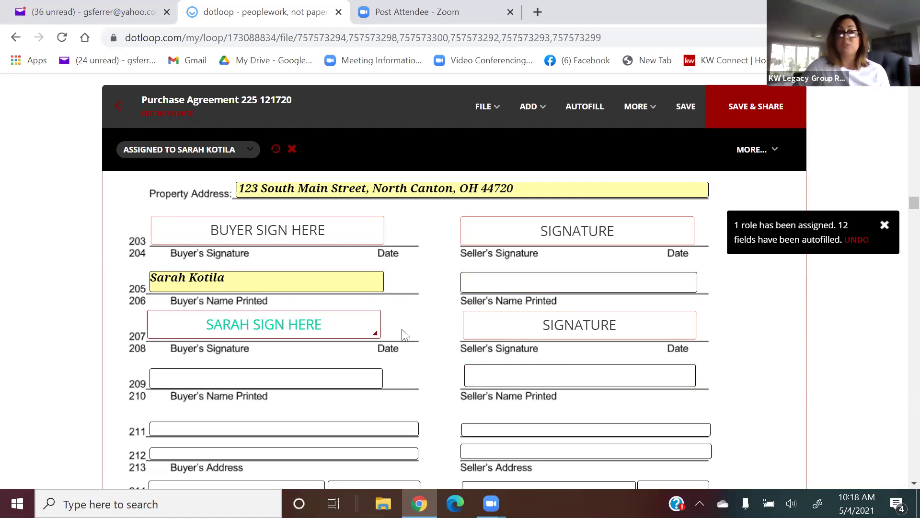
scroll(402, 334, down, 2)
scroll(406, 334, down, 6)
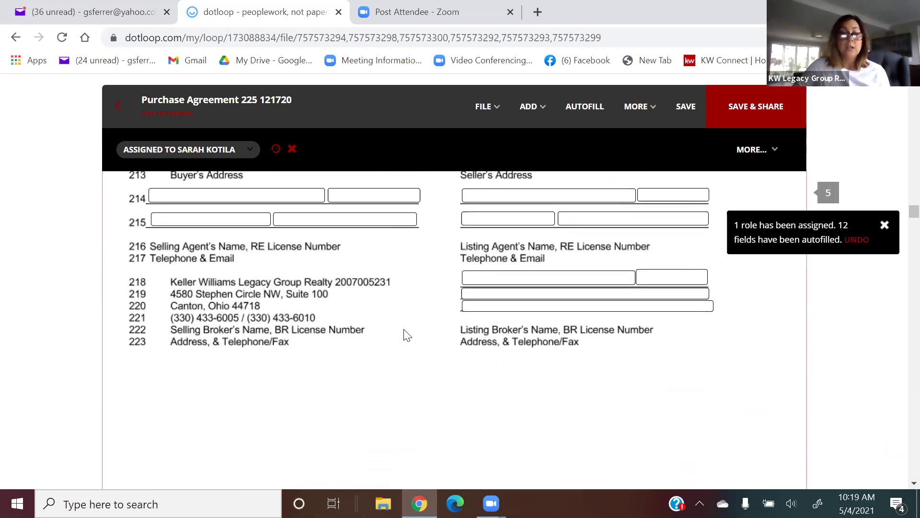
scroll(405, 334, down, 10)
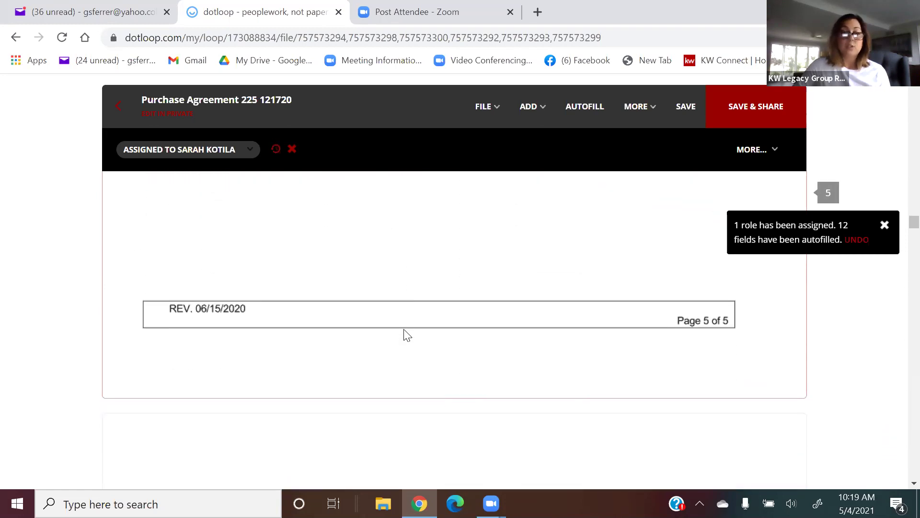
Enter the seller's name in the Agency Disclosure's Seller(s) field.
scroll(407, 335, down, 2)
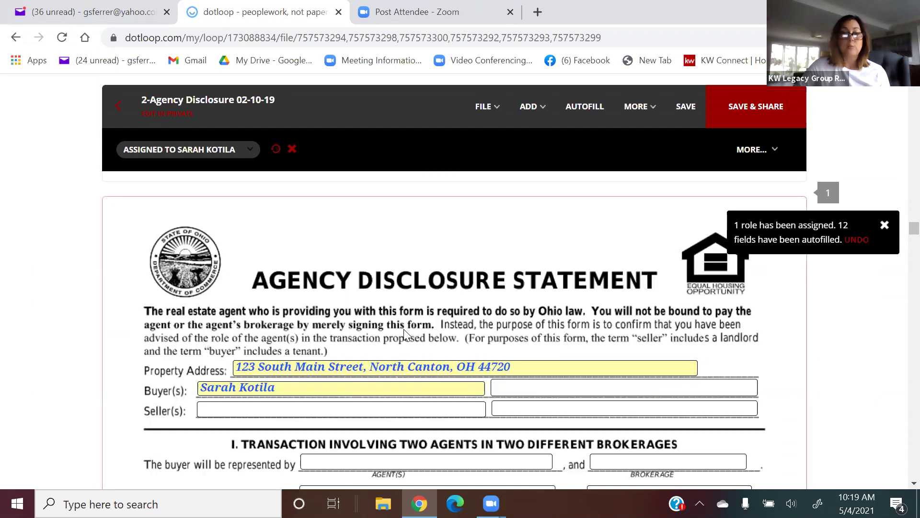
scroll(404, 330, down, 2)
click(298, 337)
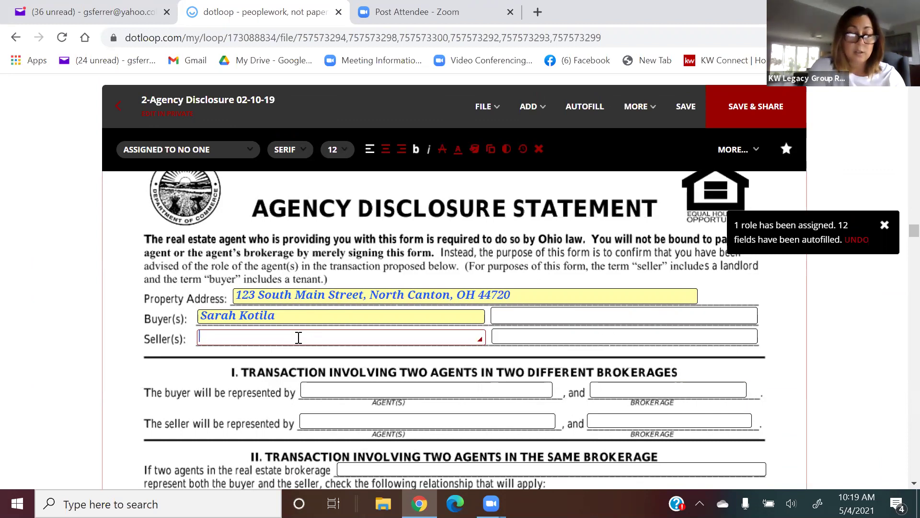
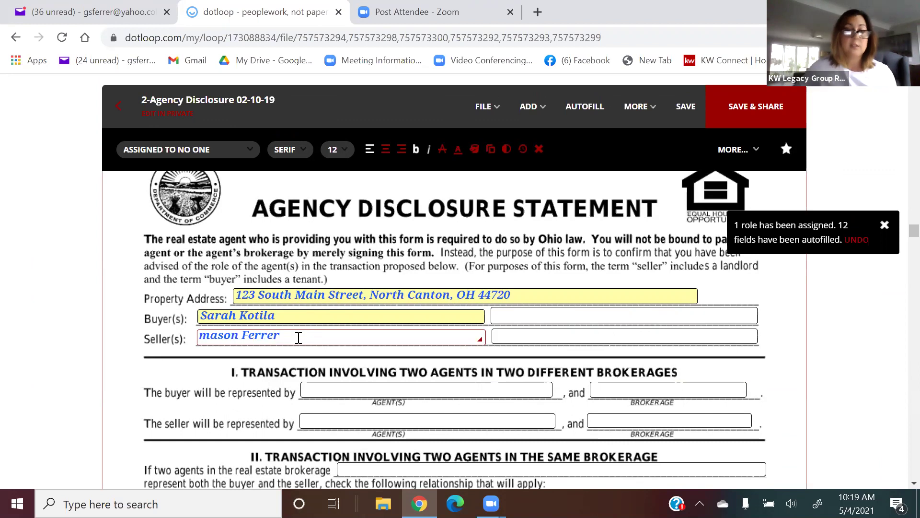
Check Section II's first option for two agents in the same brokerage.
scroll(297, 355, down, 1)
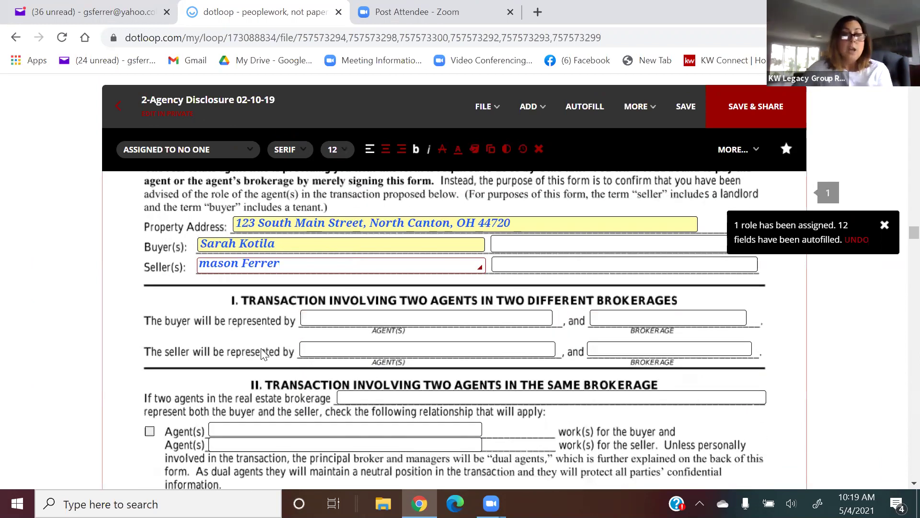
scroll(474, 345, down, 1)
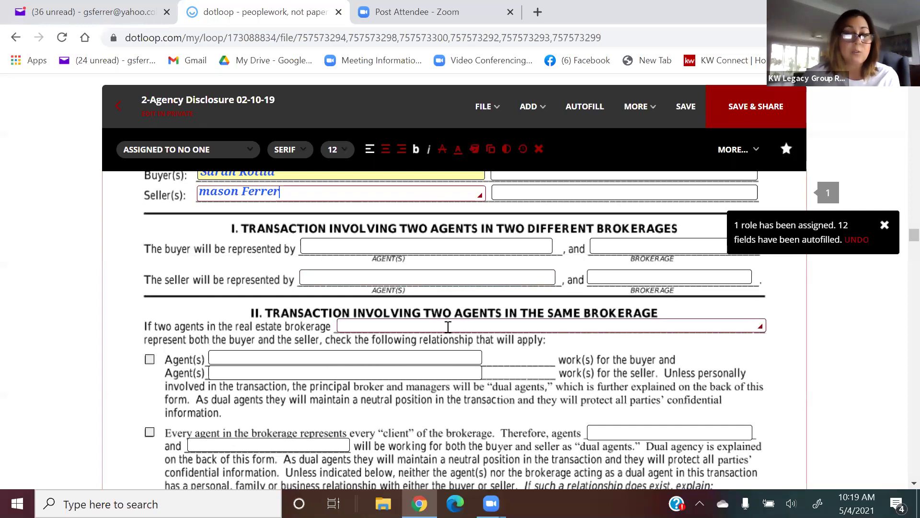
scroll(449, 329, down, 2)
scroll(449, 331, down, 4)
scroll(450, 326, up, 6)
scroll(450, 325, up, 1)
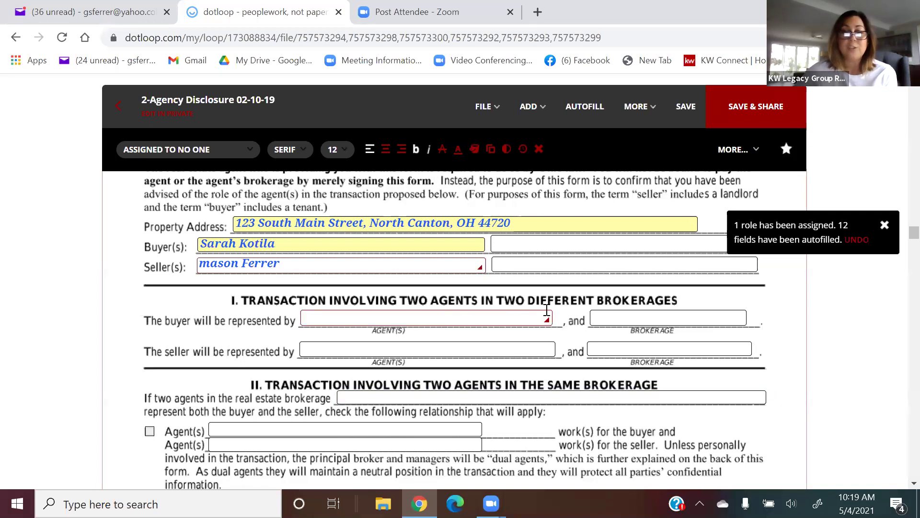
scroll(569, 318, down, 1)
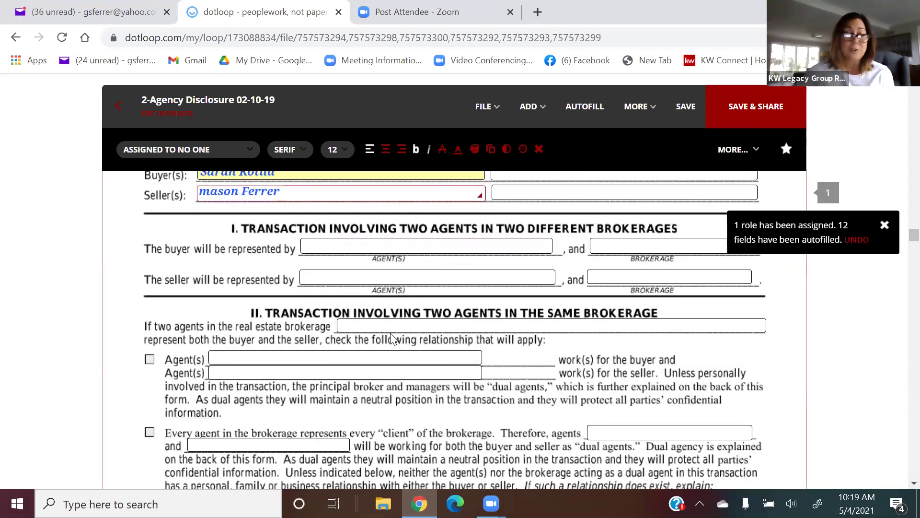
scroll(515, 331, down, 3)
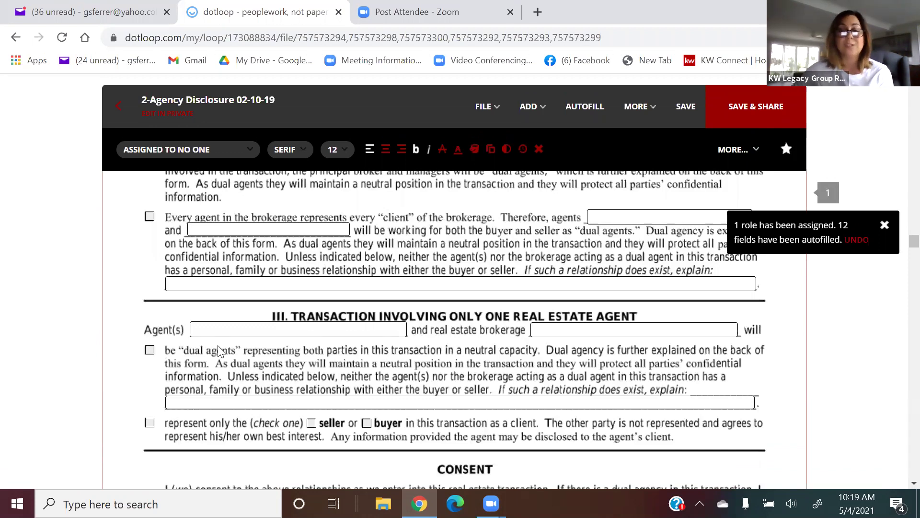
scroll(250, 332, up, 4)
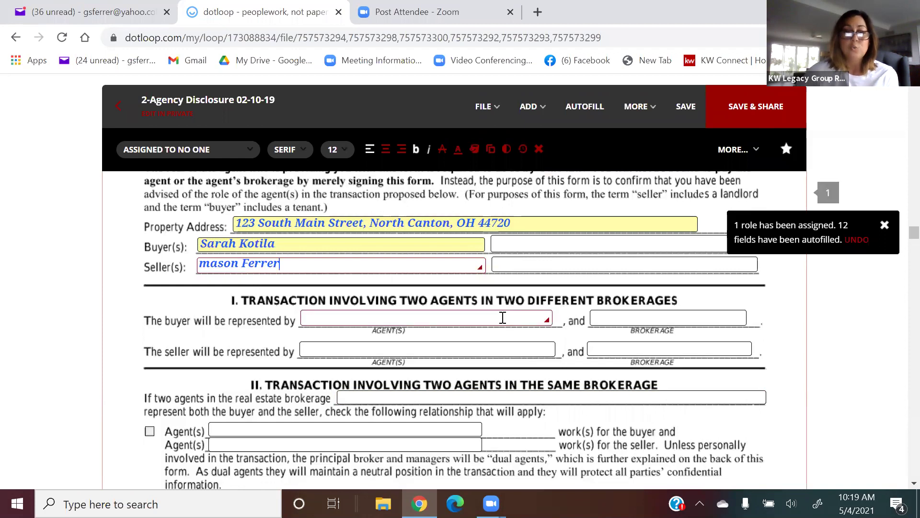
scroll(532, 438, down, 1)
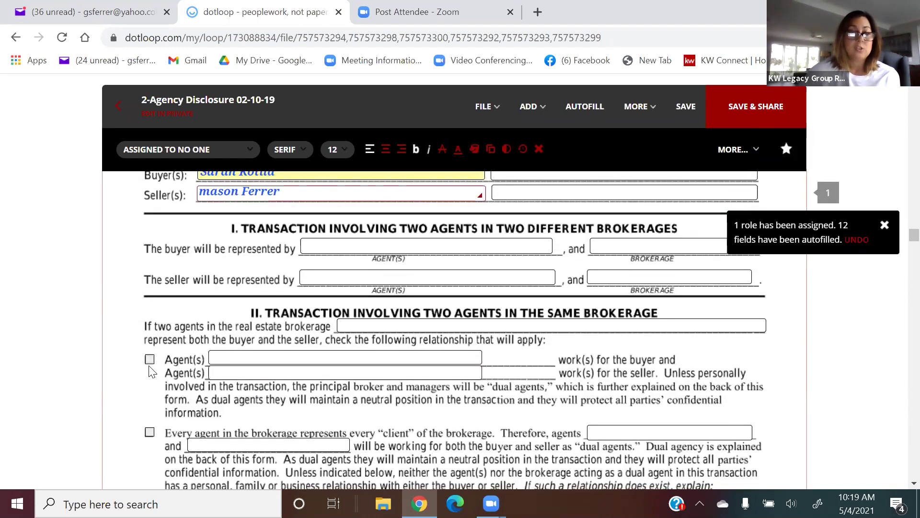
click(150, 359)
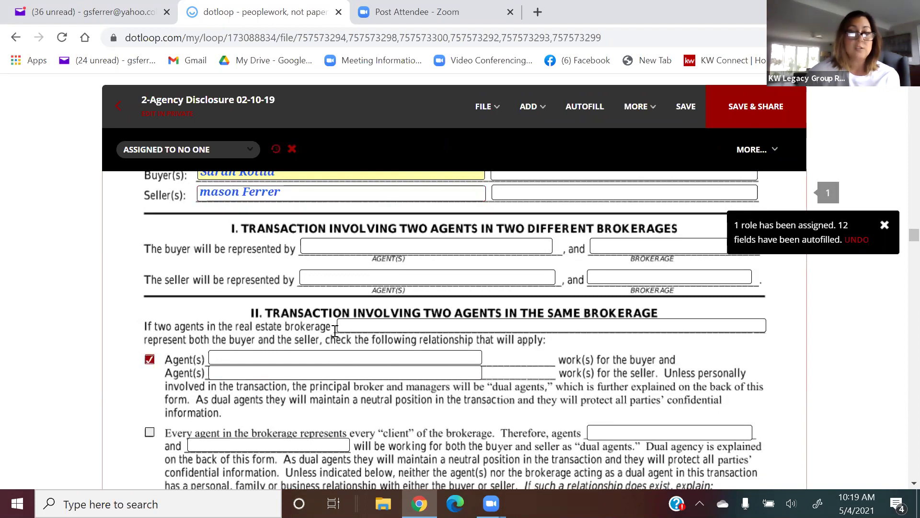
Fill the shared brokerage as Keller Williams Legacy Group Realty.
click(382, 330)
text(Kell)
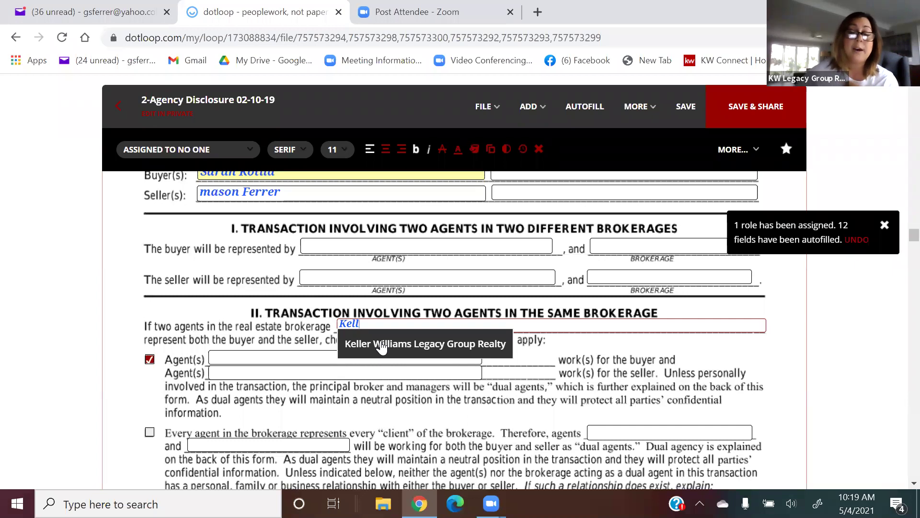
click(381, 344)
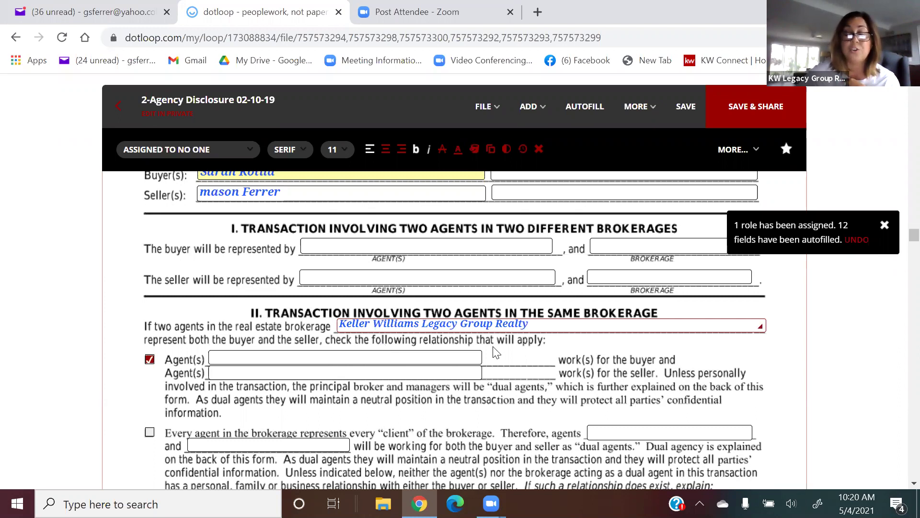
Complete the first Agent(s) line with the suggested full name and type the second agent's name.
click(349, 357)
text(Gina)
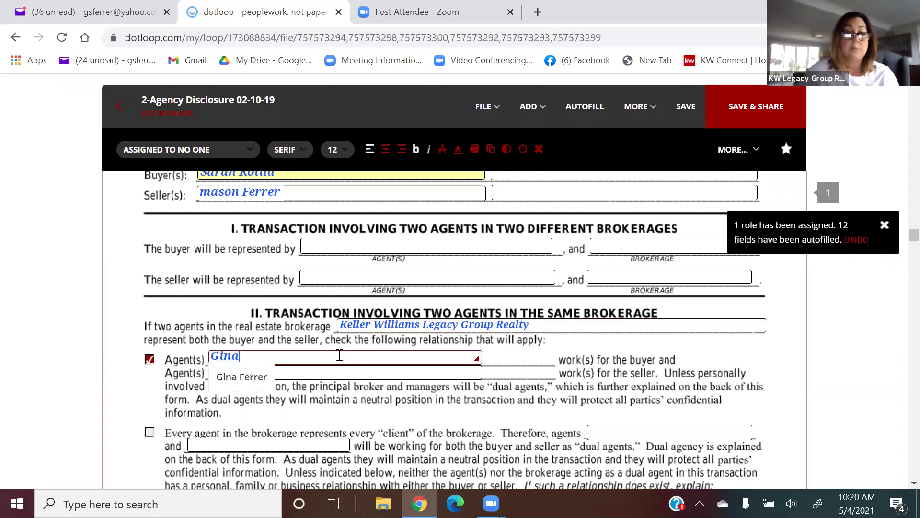
click(262, 376)
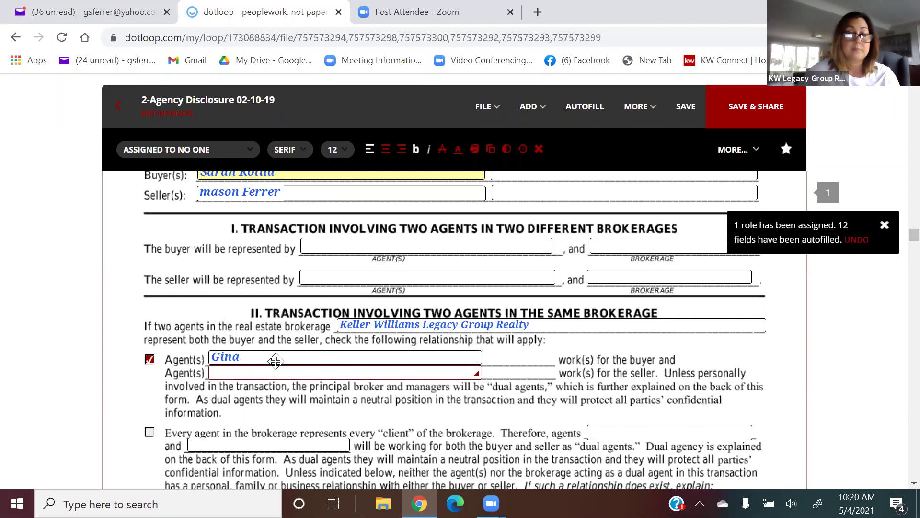
click(240, 356)
click(244, 355)
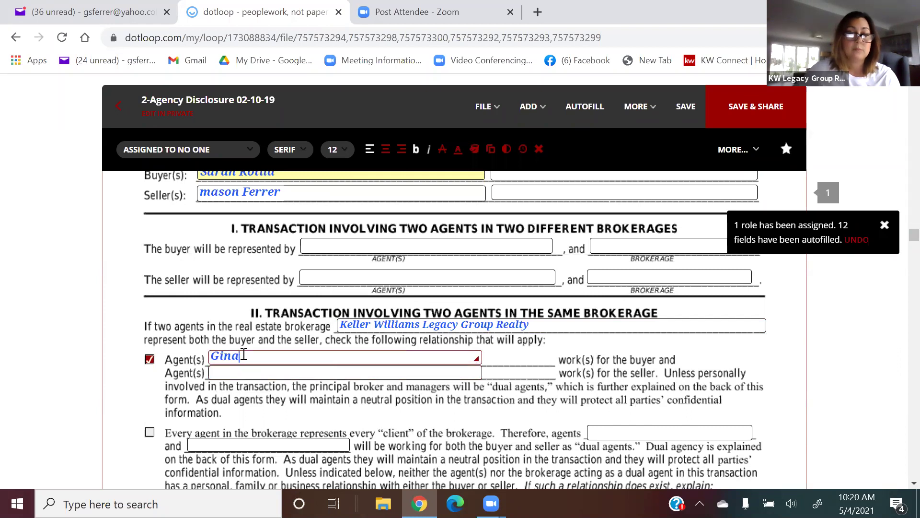
key(BackSpace)
key(BackSpace)
key(BackSpace)
text(in)
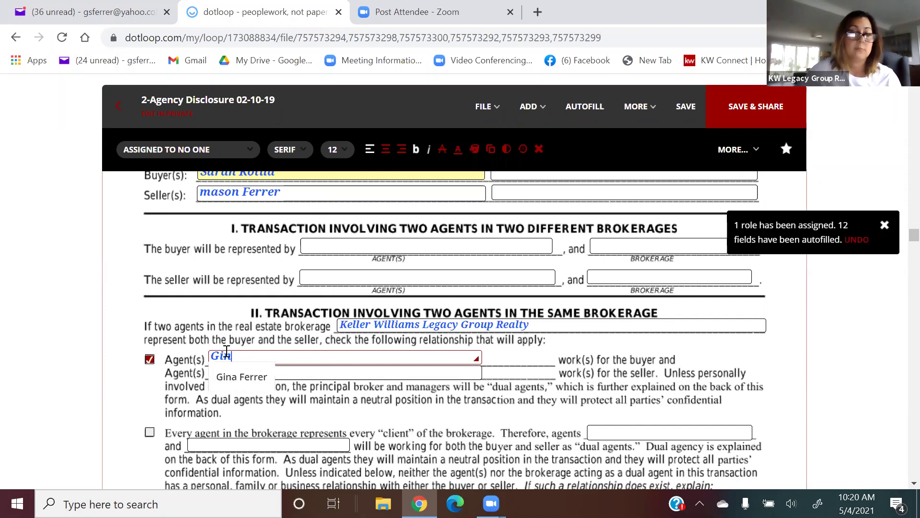
click(233, 374)
click(235, 372)
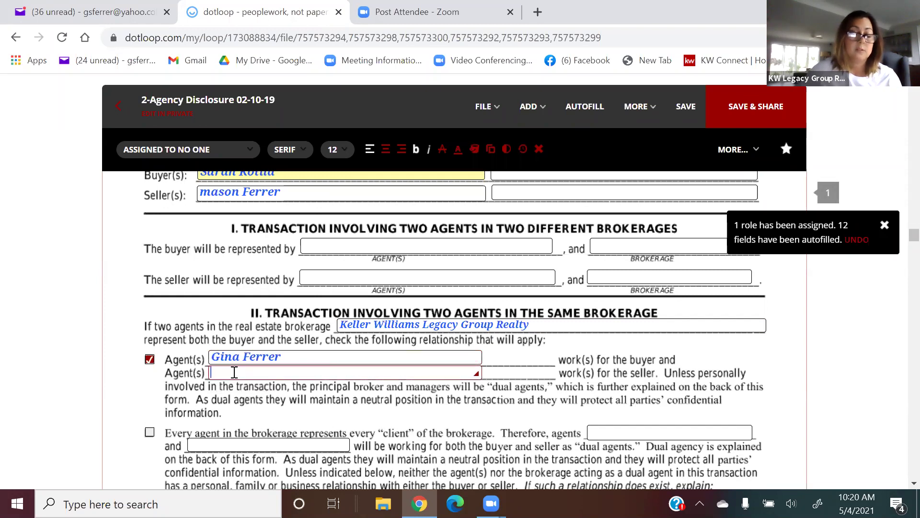
text(John Smith)
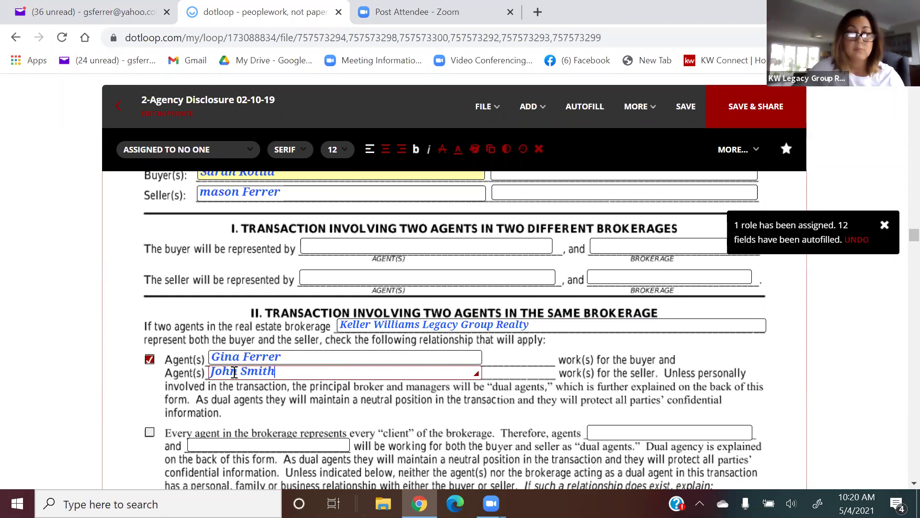
Assign the first Consent buyer signature to the buyer and delete the second buyer signature box.
scroll(307, 397, down, 9)
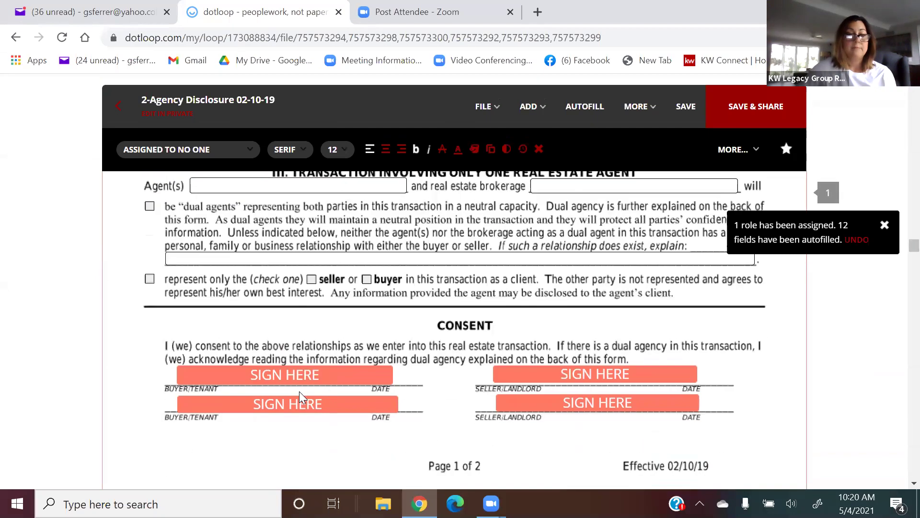
click(269, 377)
click(159, 343)
click(236, 376)
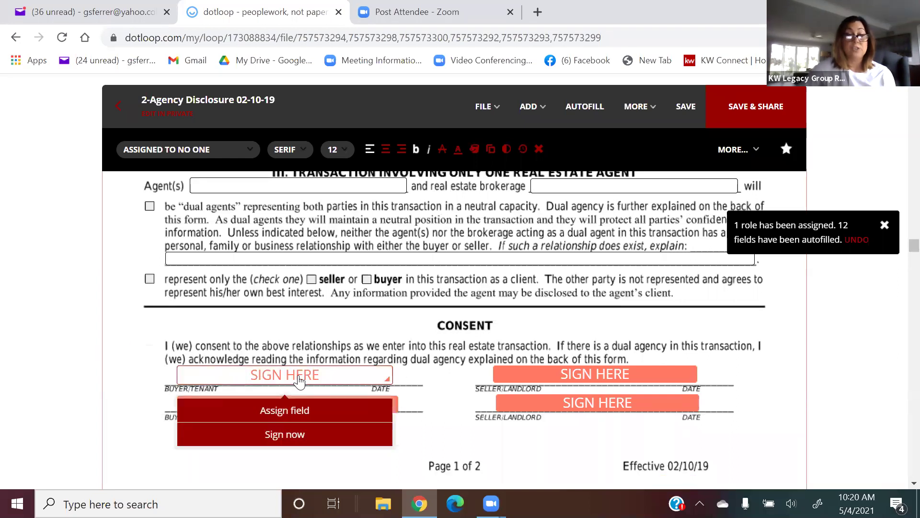
click(285, 410)
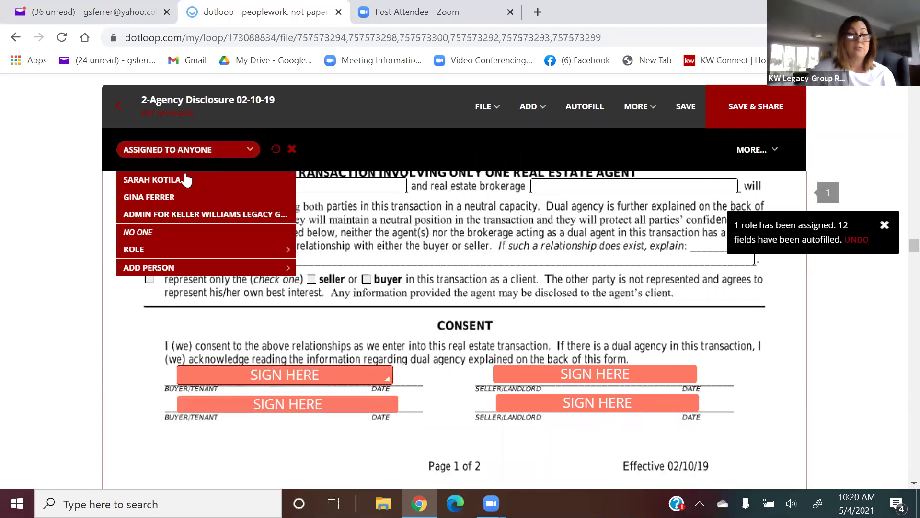
click(185, 179)
click(188, 404)
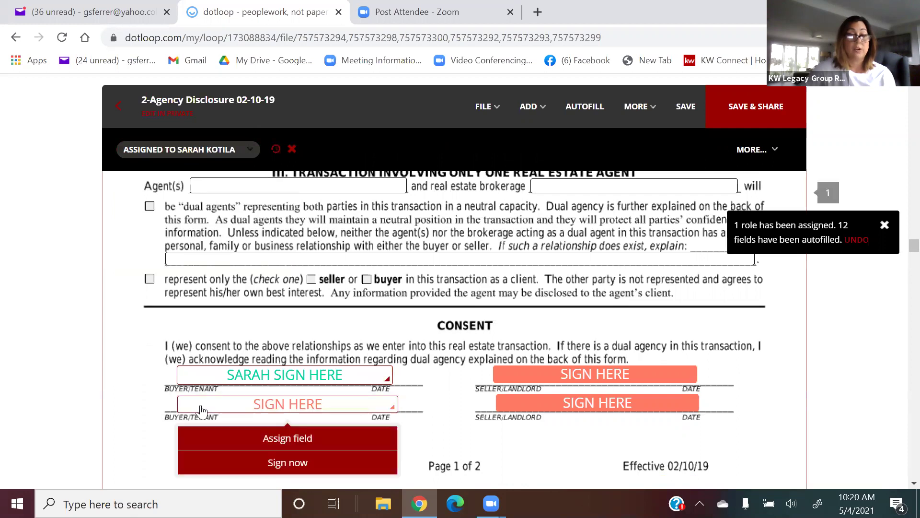
click(224, 330)
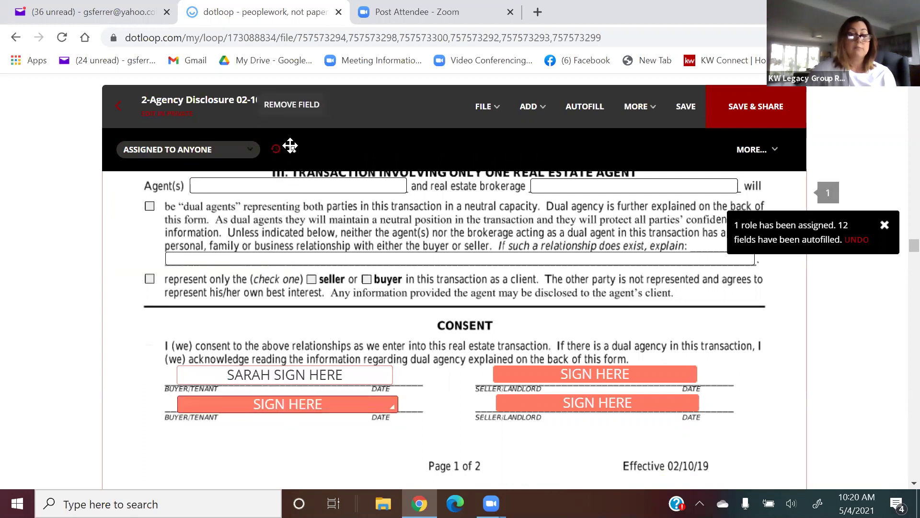
click(292, 149)
scroll(363, 290, down, 15)
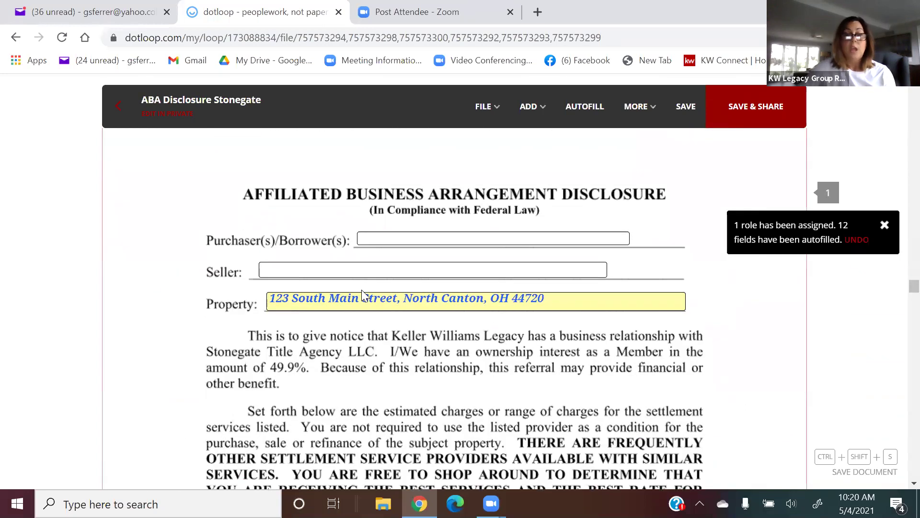
Enter the buyer's name in the ABA Disclosure's Purchaser(s)/Borrower(s) field.
click(389, 236)
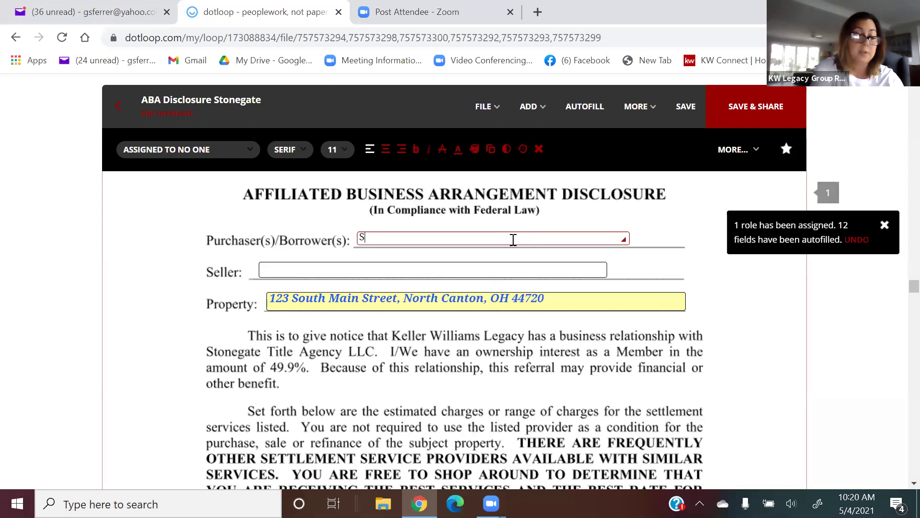
key(BackSpace)
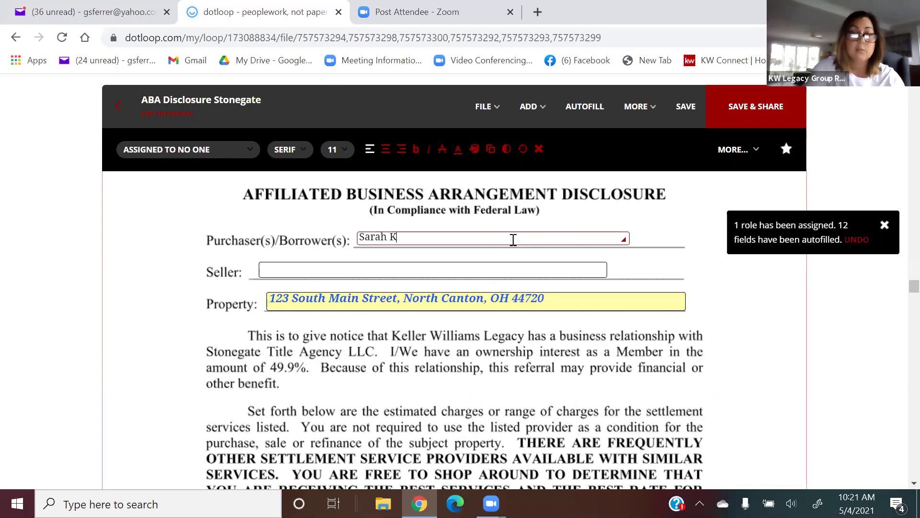
click(433, 269)
scroll(433, 270, down, 8)
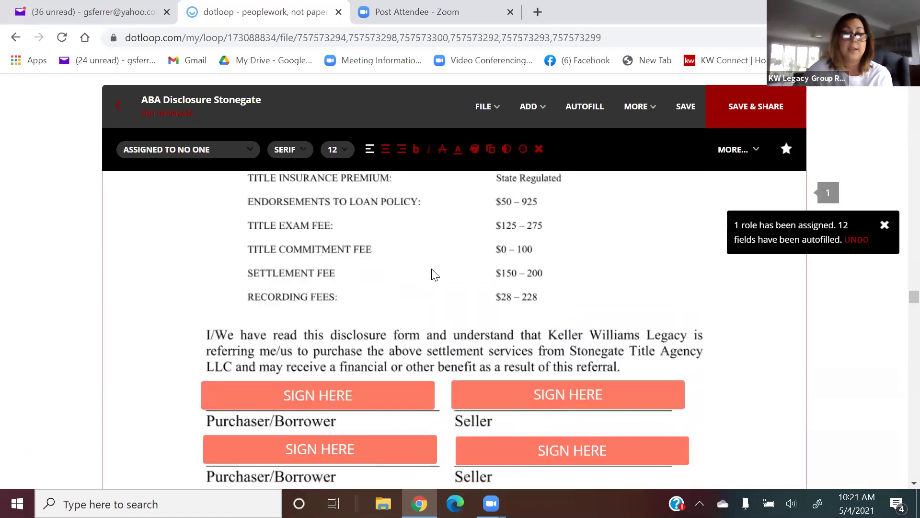
Assign the first purchaser signature to the buyer and delete the second one.
click(324, 327)
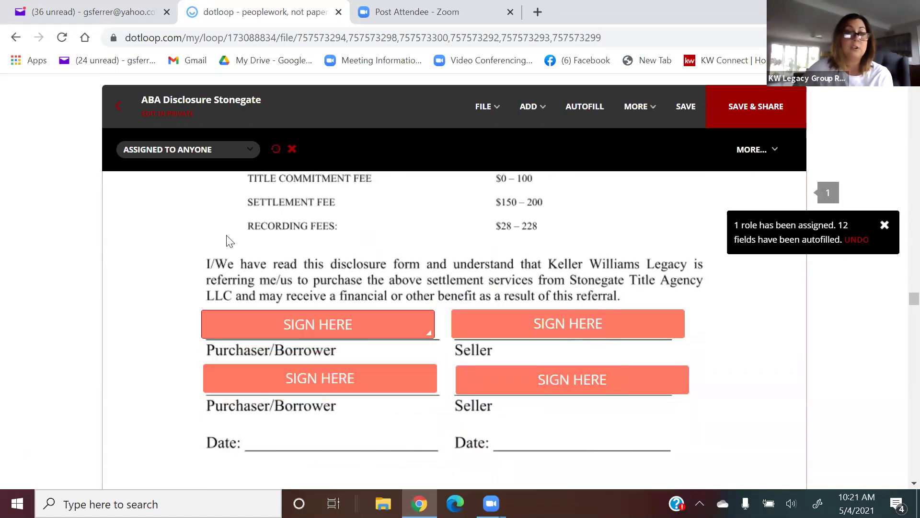
click(216, 151)
click(205, 180)
click(282, 384)
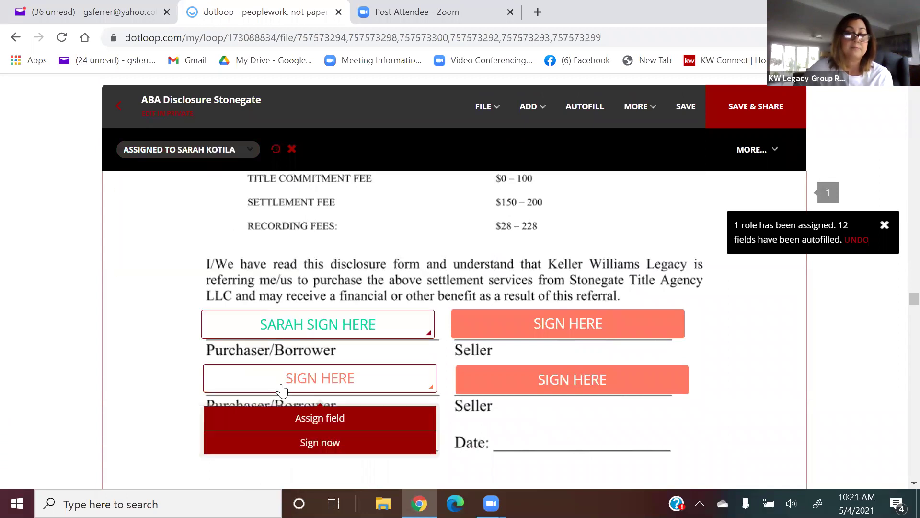
click(292, 150)
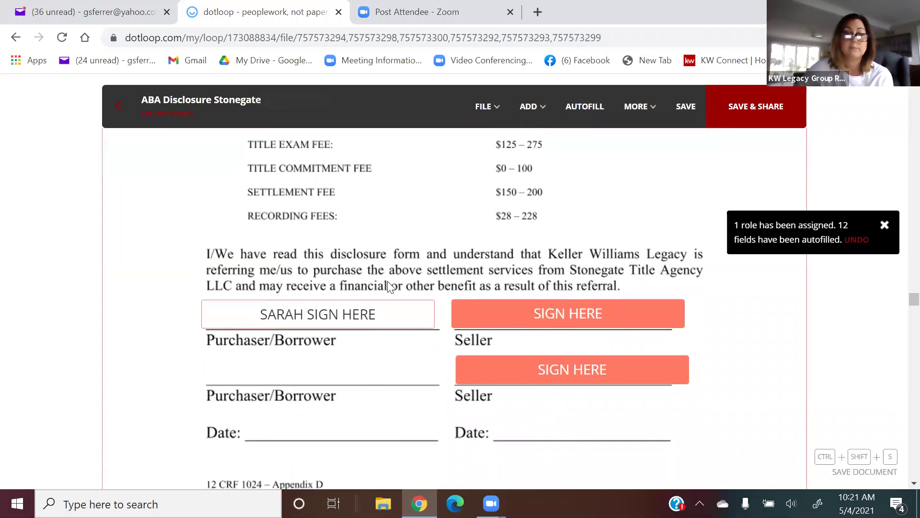
scroll(391, 286, down, 5)
scroll(389, 283, down, 15)
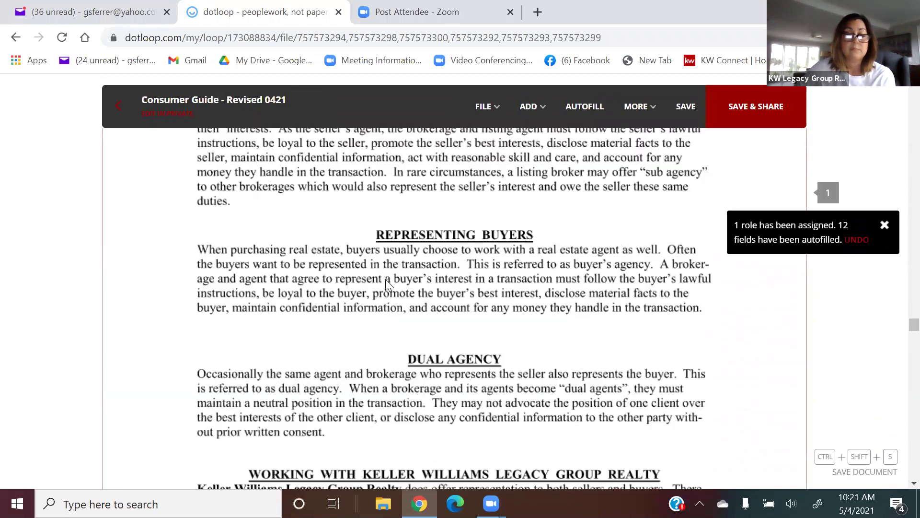
Assign the Consumer Guide's left signature to the buyer and erase the prefilled printed name above it.
scroll(386, 280, down, 12)
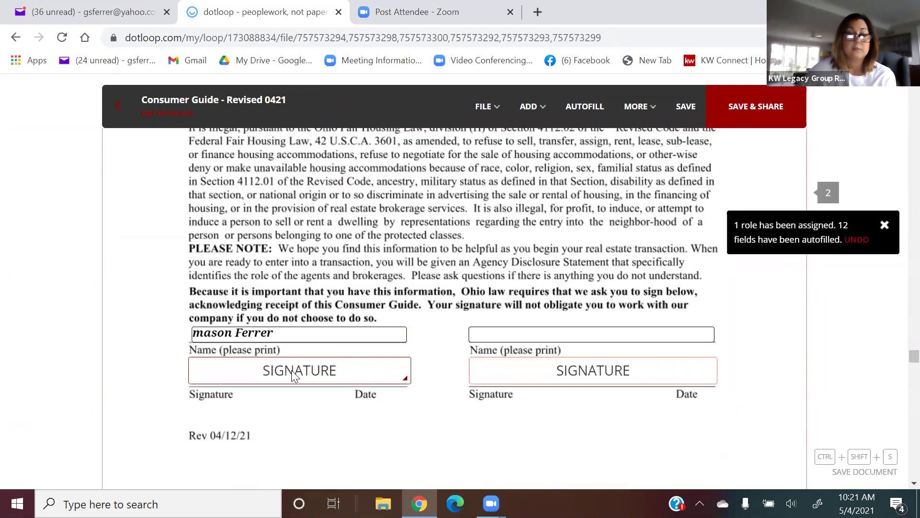
click(292, 372)
click(205, 145)
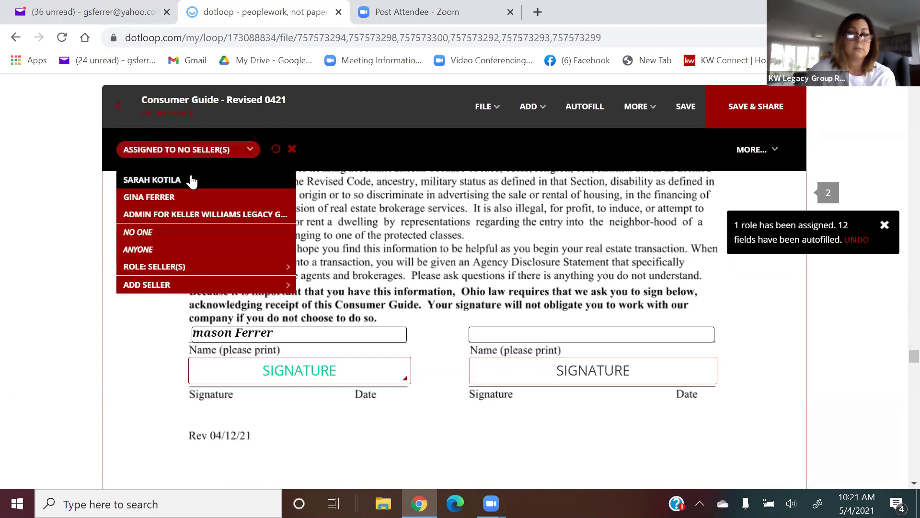
click(192, 181)
click(306, 332)
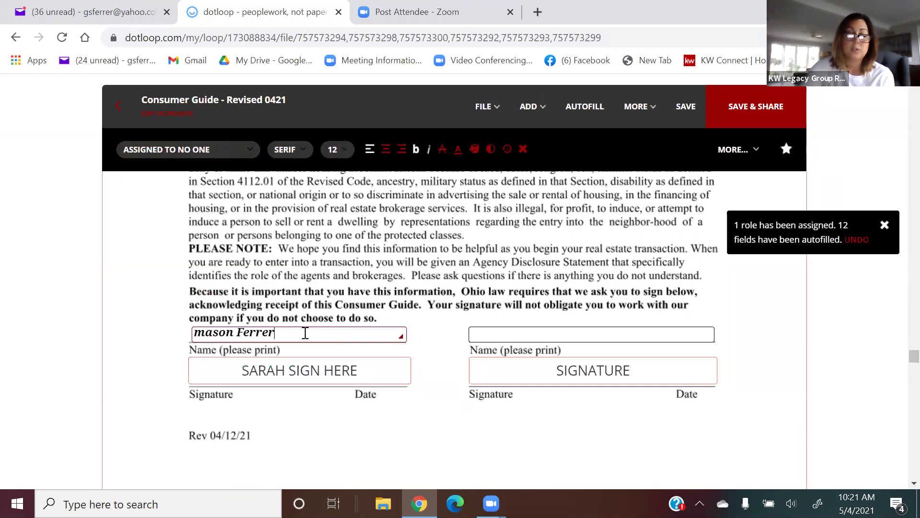
key(BackSpace)
key(BackSpace)
key(BackSpace)
key(BackSpace)
key(BackSpace)
key(BackSpace)
key(BackSpace)
key(BackSpace)
key(BackSpace)
key(BackSpace)
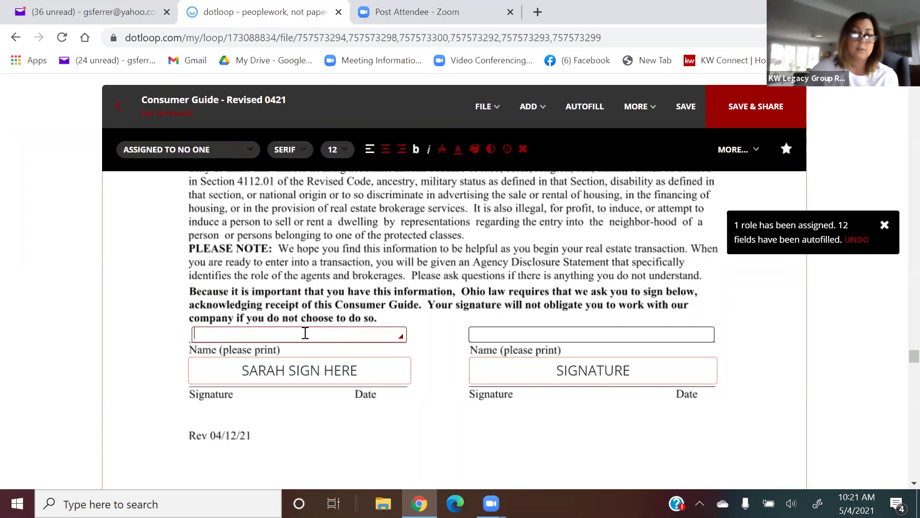
scroll(306, 333, down, 5)
scroll(307, 331, up, 2)
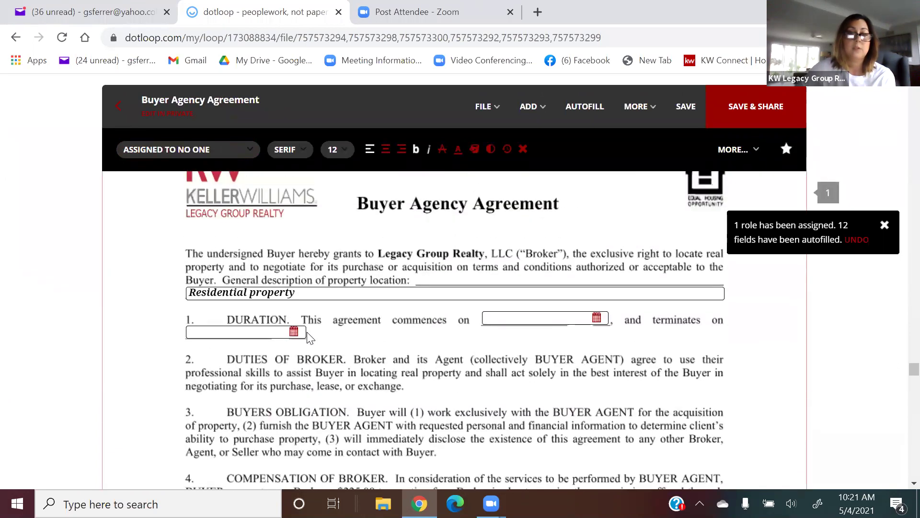
Set the property location description to 'Residential property' and bring the page 2 signature block into view.
scroll(306, 332, up, 3)
scroll(306, 332, down, 3)
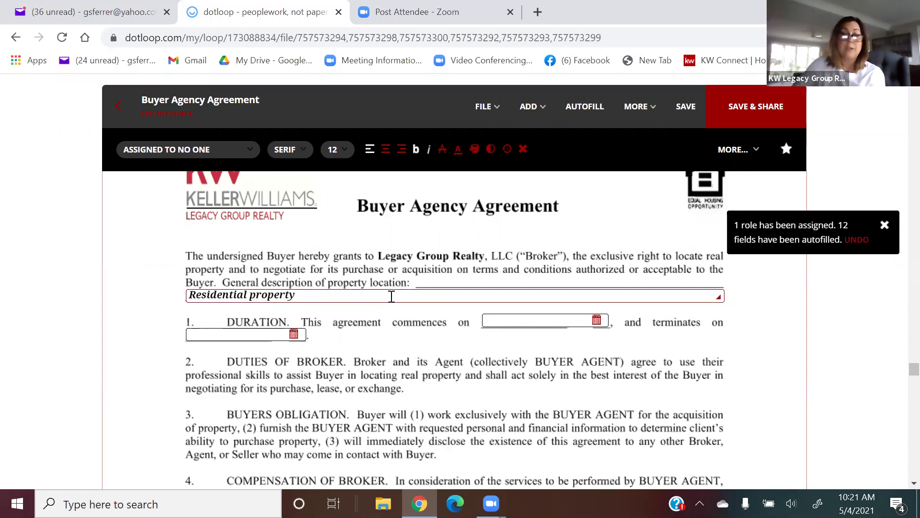
click(349, 300)
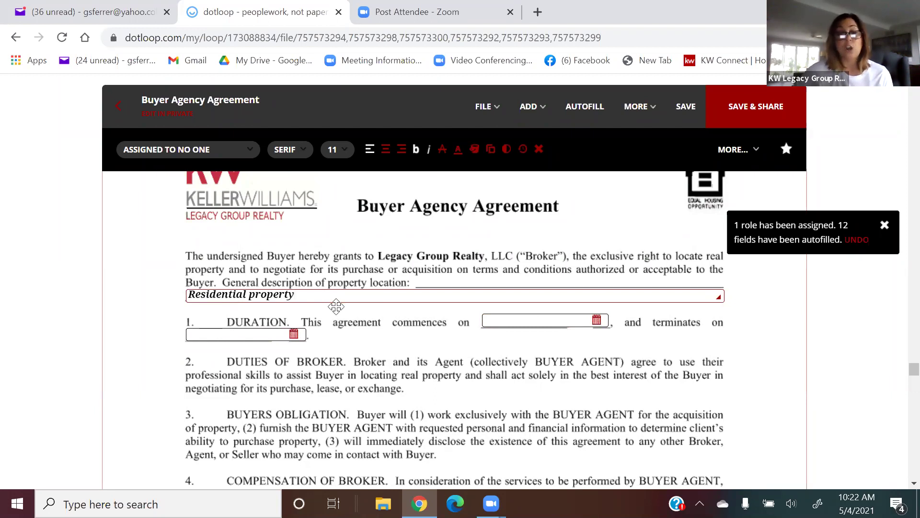
scroll(336, 306, down, 2)
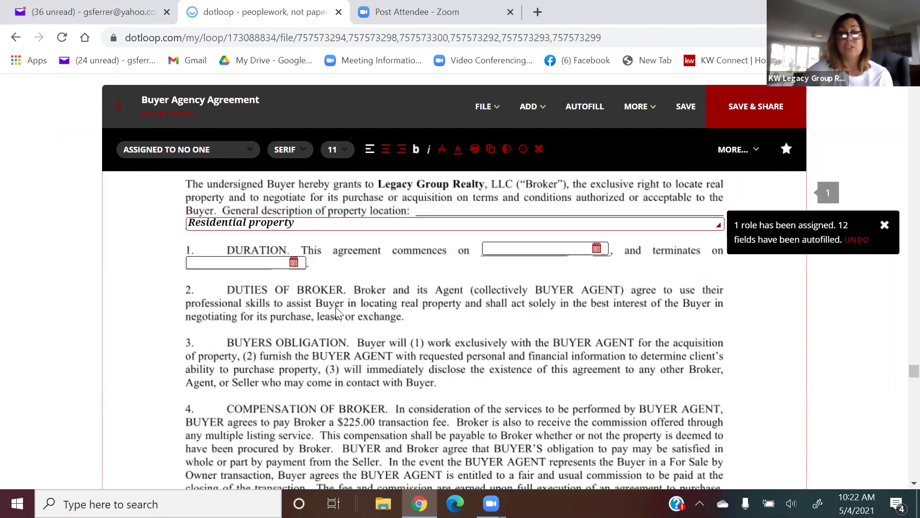
scroll(336, 309, down, 15)
scroll(336, 307, down, 10)
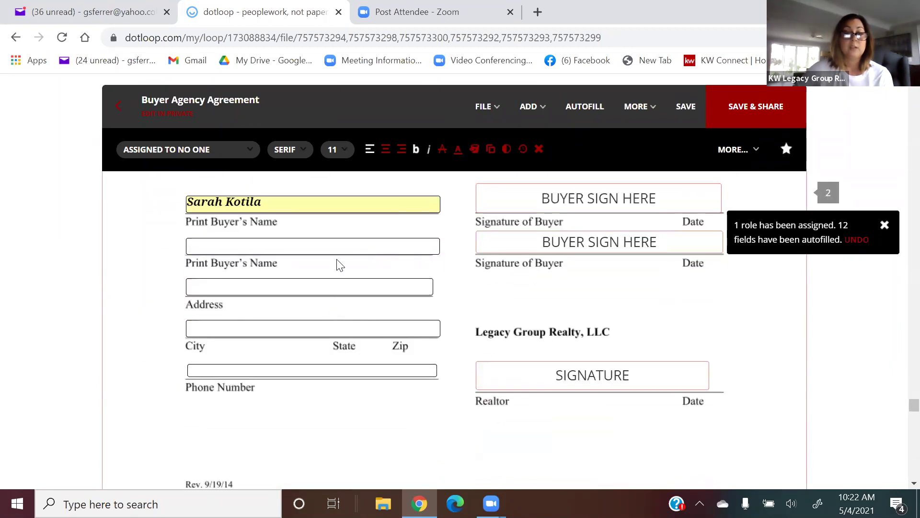
Assign the first Buyer Agency buyer signature to the buyer and delete the extra one.
click(602, 199)
click(222, 153)
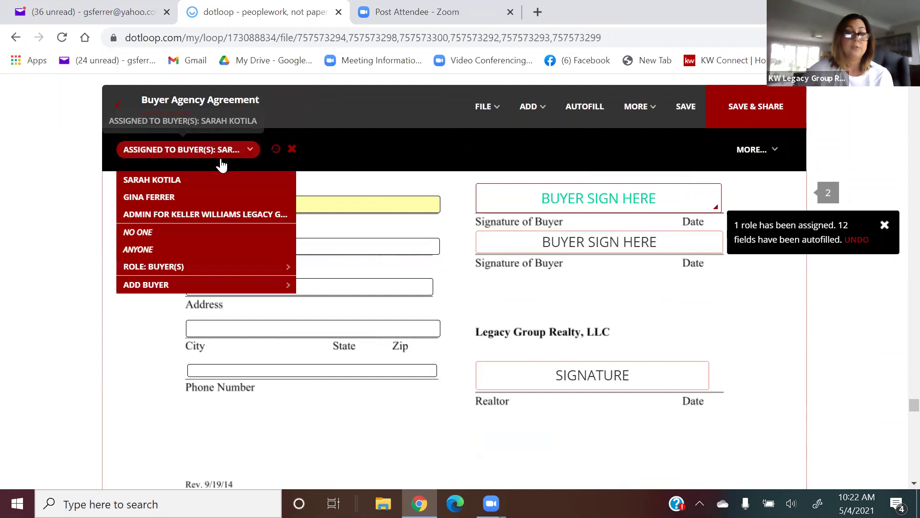
click(217, 179)
click(508, 247)
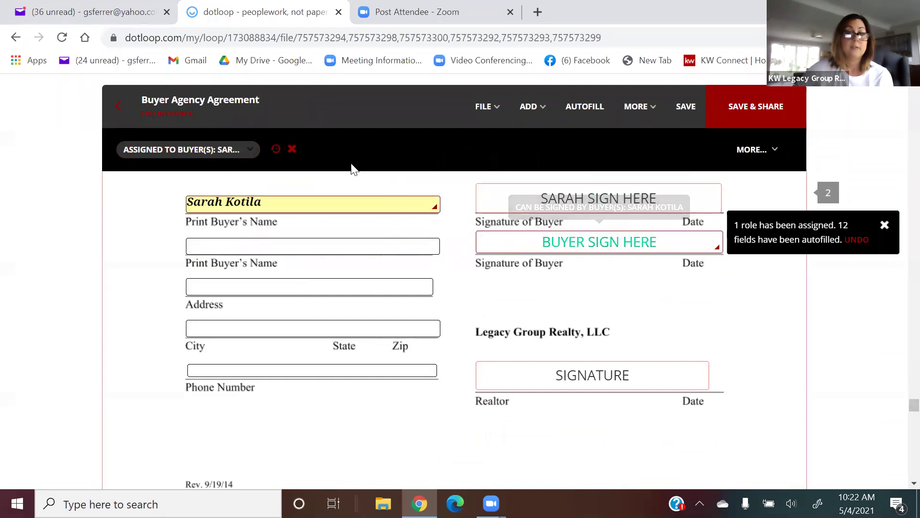
click(292, 149)
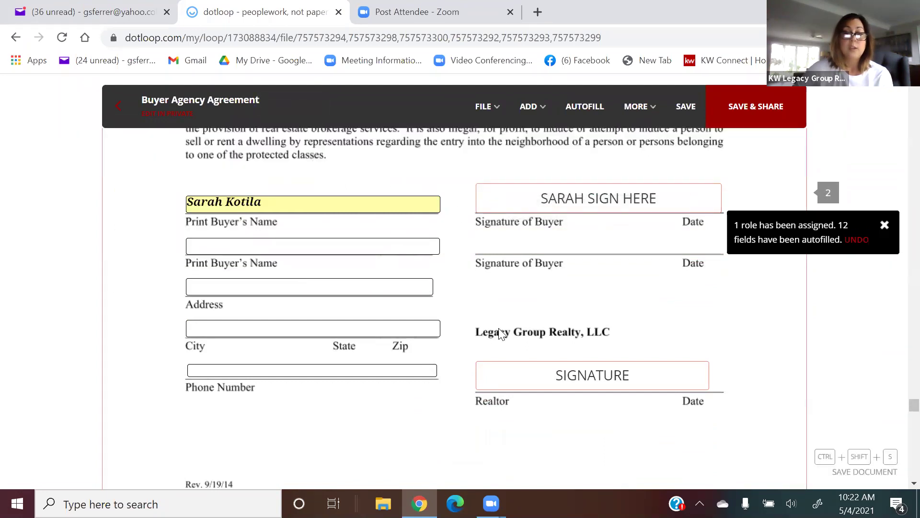
Assign the Realtor signature field to the agent, then adopt and apply the agent's signature.
click(540, 377)
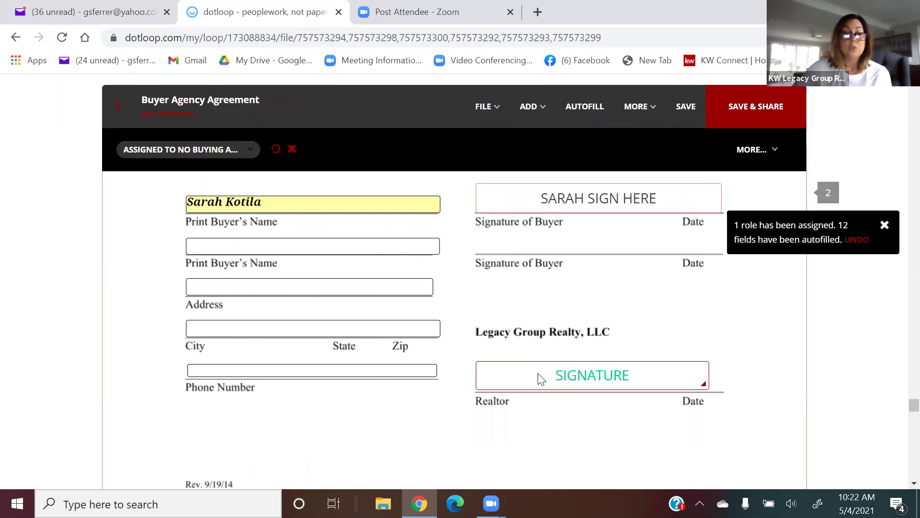
click(206, 150)
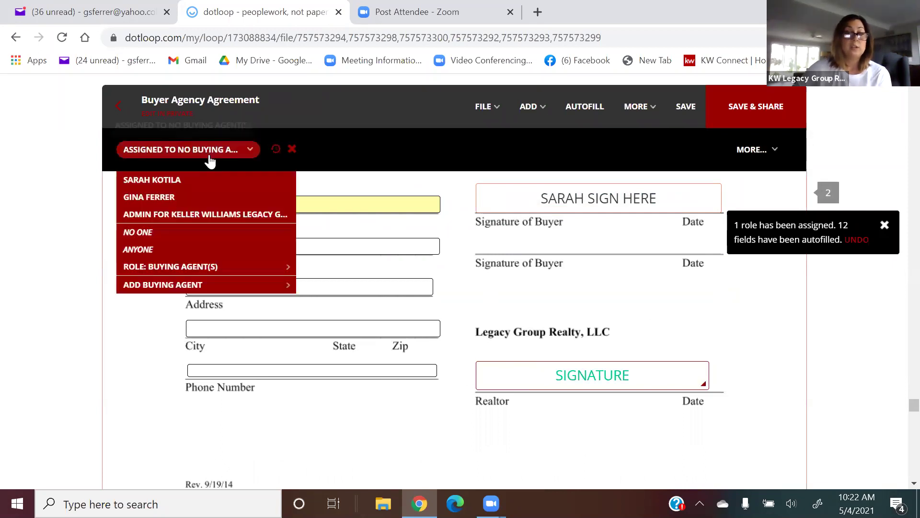
click(195, 195)
click(546, 371)
click(594, 415)
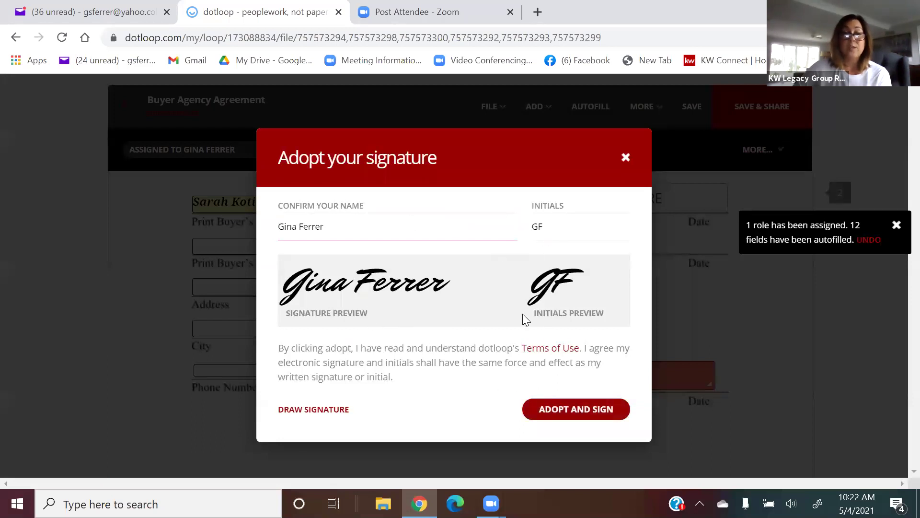
click(575, 409)
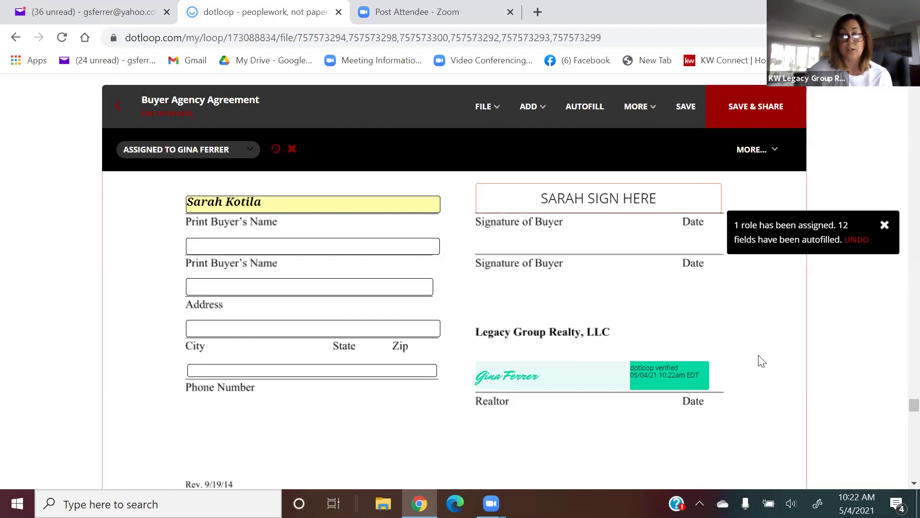
Add a May 4 date field under the Realtor Date line, then remove it again.
scroll(763, 361, down, 1)
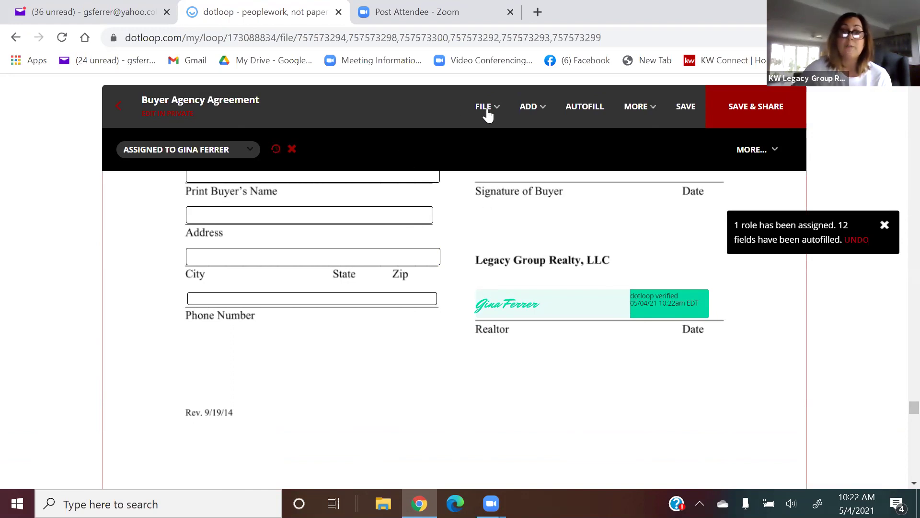
click(534, 121)
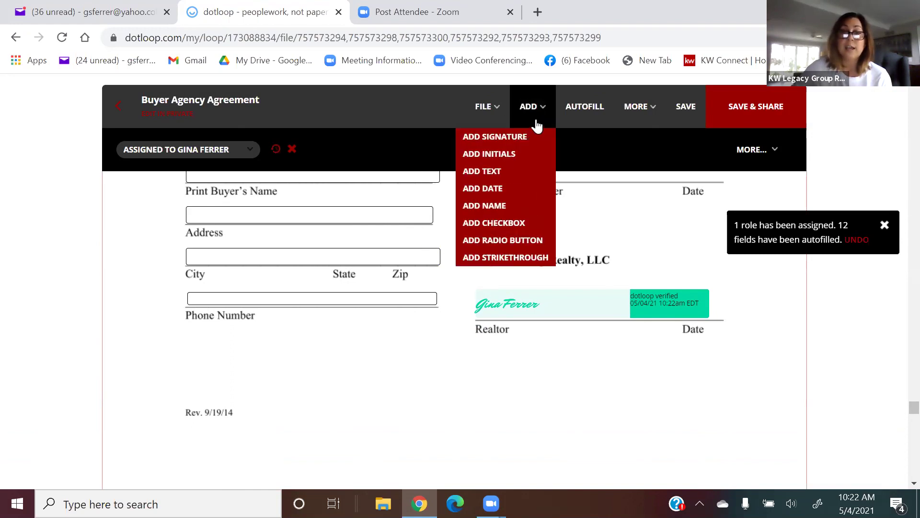
click(528, 188)
click(665, 358)
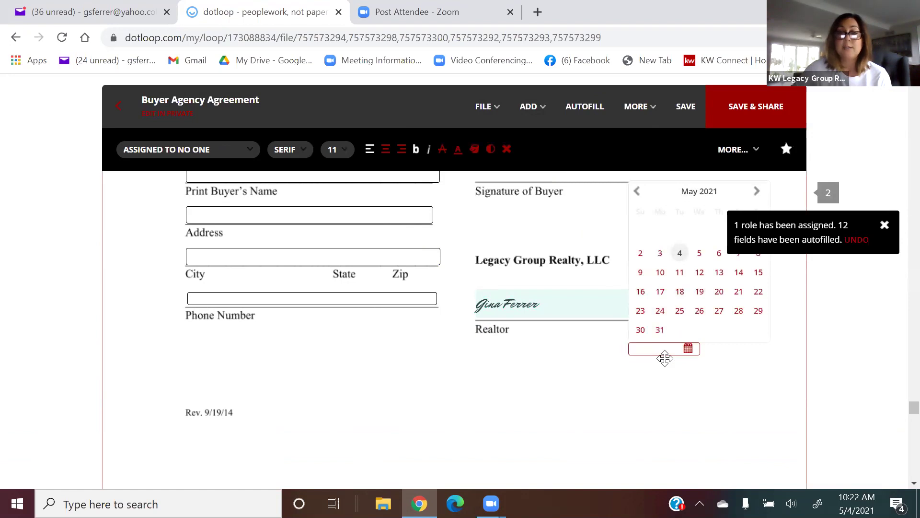
click(679, 252)
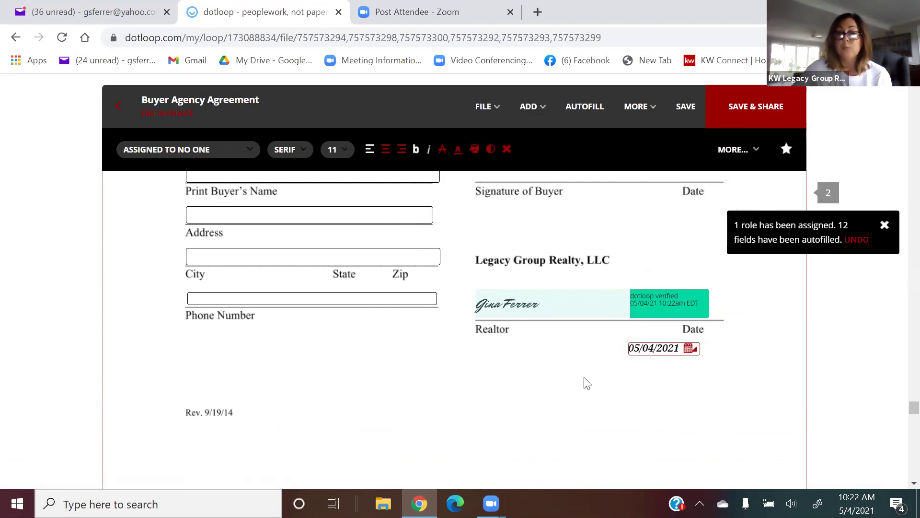
click(668, 350)
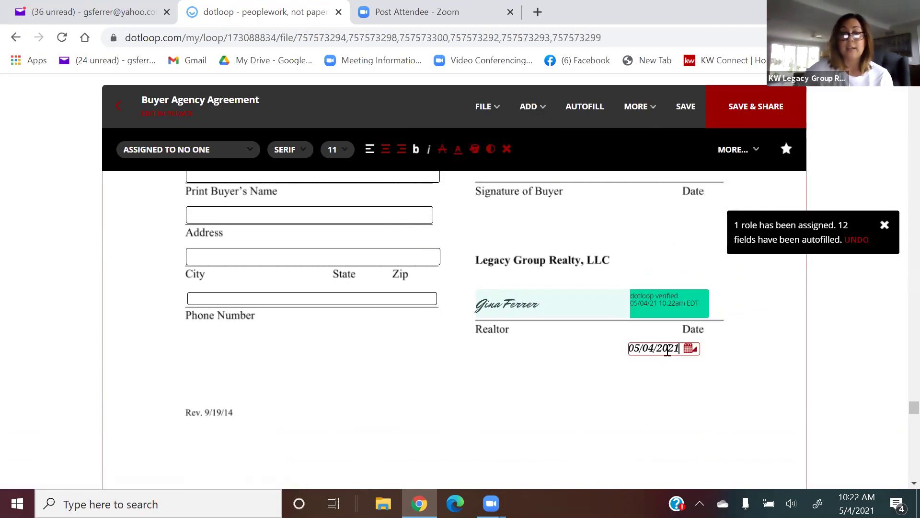
click(508, 146)
scroll(594, 342, down, 10)
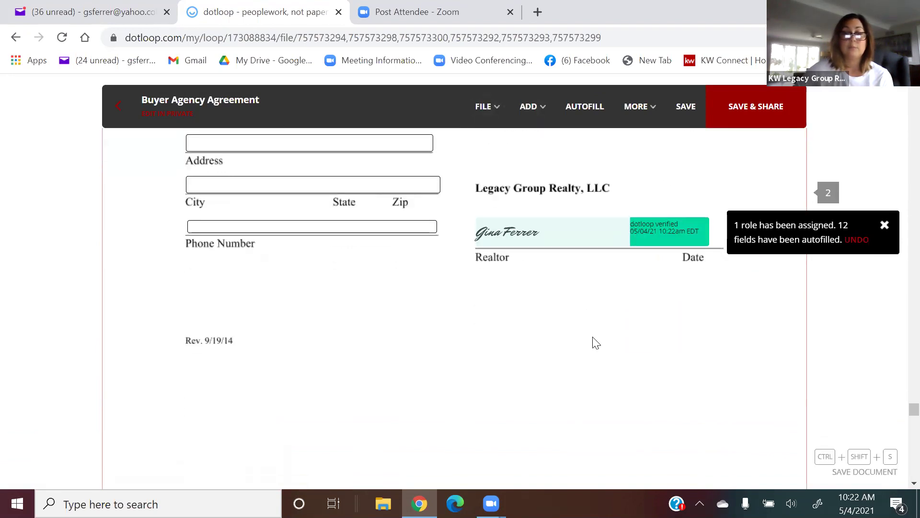
scroll(597, 343, down, 10)
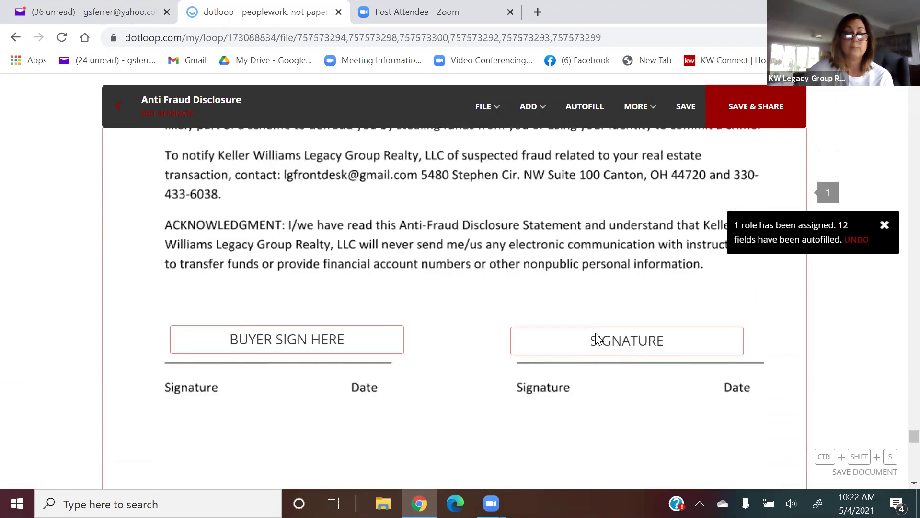
Assign the Anti Fraud Disclosure's BUYER SIGN HERE field to the buyer.
scroll(599, 335, up, 5)
click(272, 376)
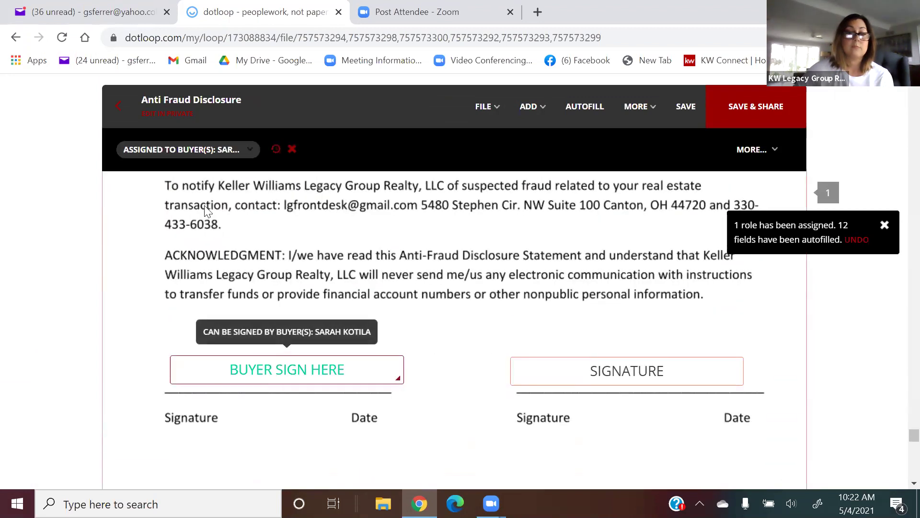
click(199, 151)
click(189, 177)
scroll(431, 293, down, 15)
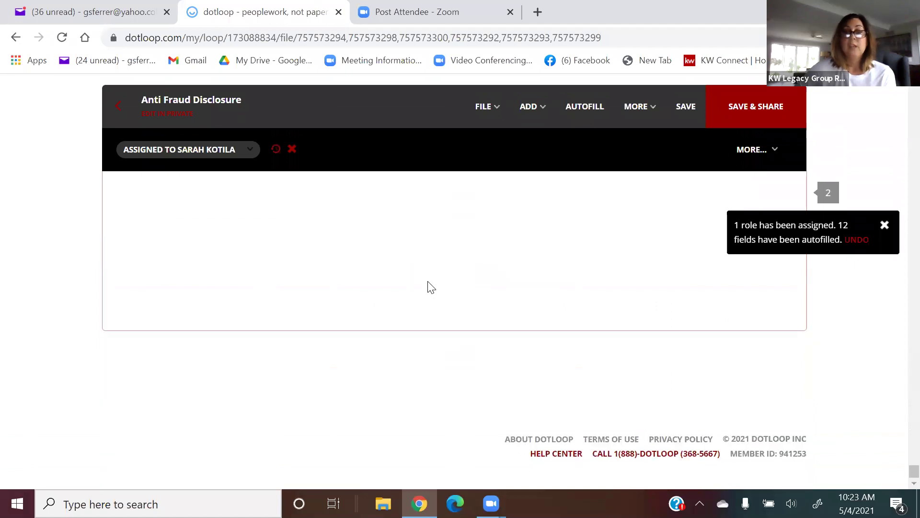
Save the document edits and return to the loop's document list.
click(884, 225)
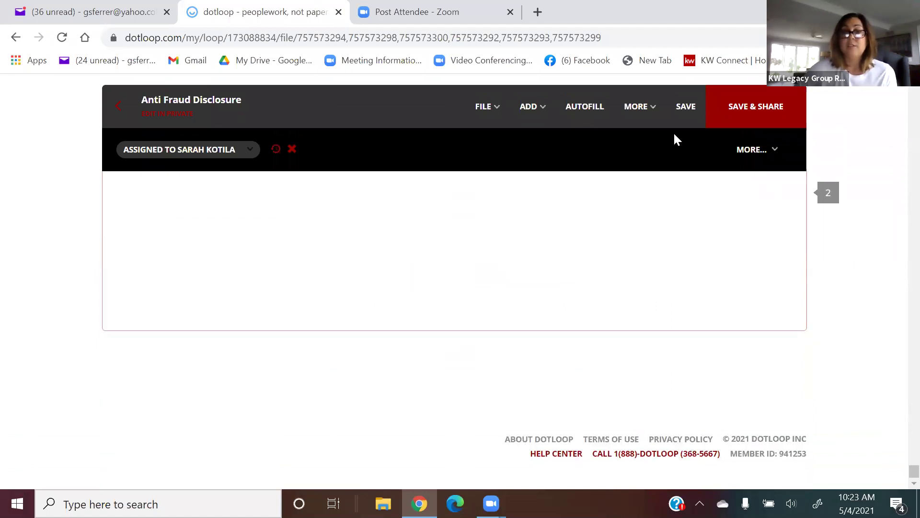
click(671, 112)
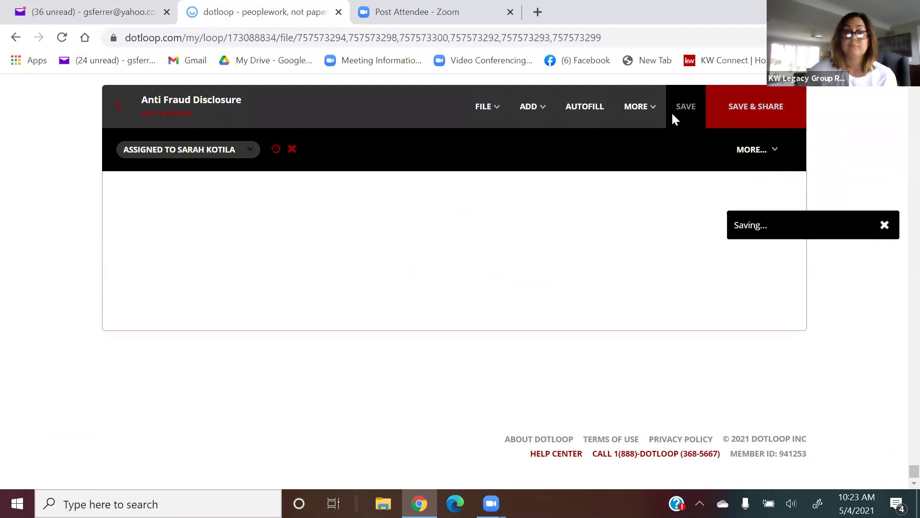
click(113, 109)
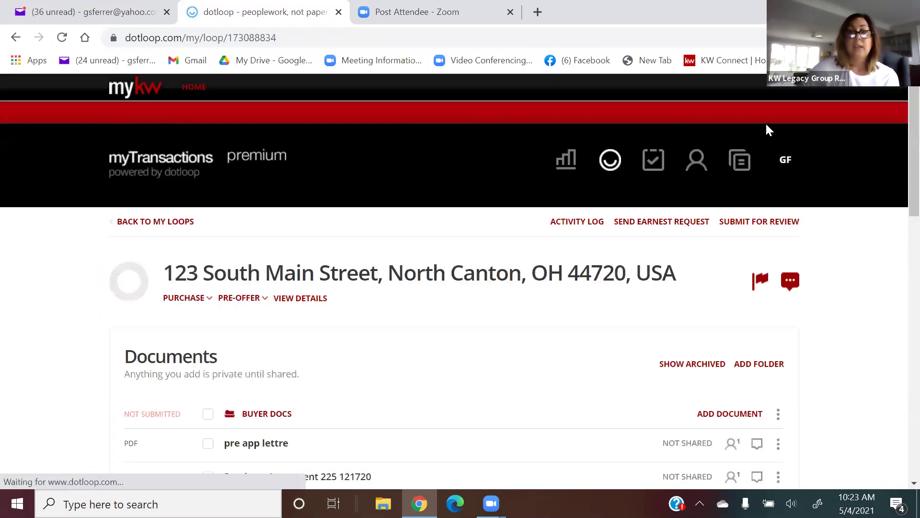
Select the Buyer Docs folder, excluding pre app lettre and SKM_C450i21050314170.pdf.
scroll(826, 216, down, 5)
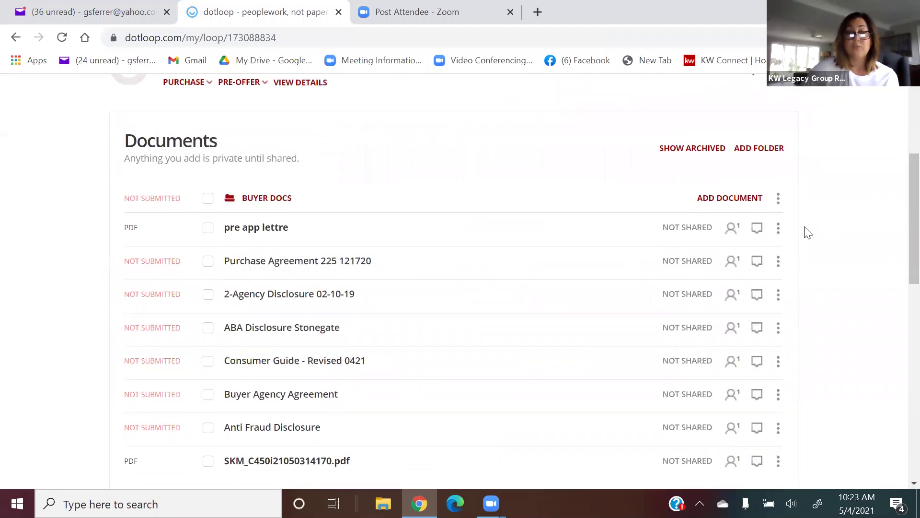
click(207, 199)
click(207, 228)
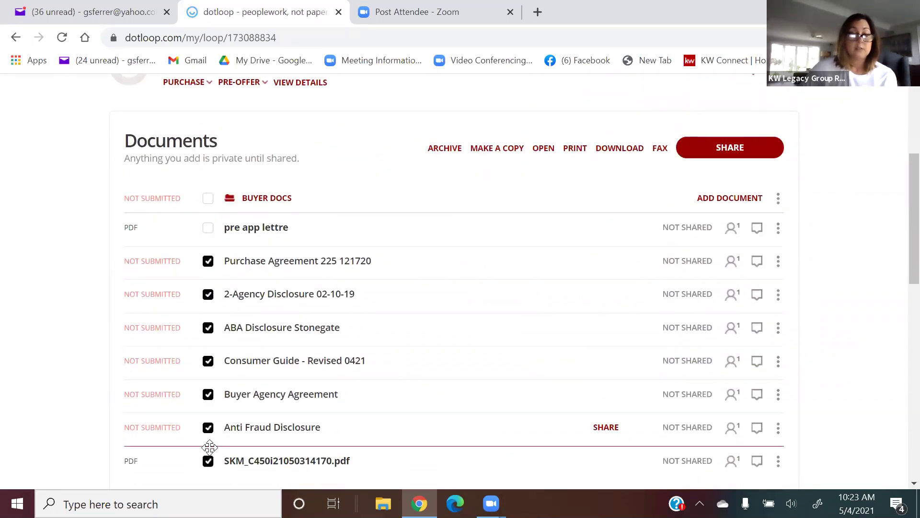
click(207, 461)
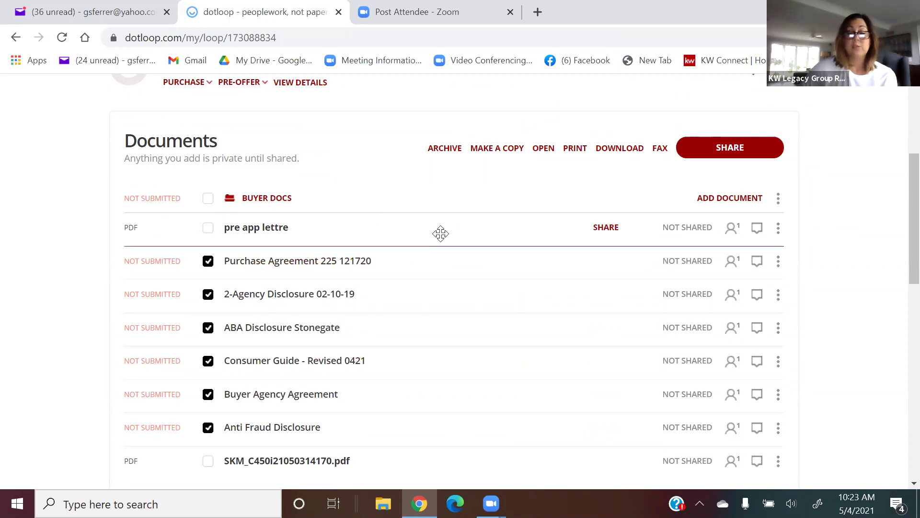
Share the six selected documents and open the buyer's Can Sign permission options.
click(714, 154)
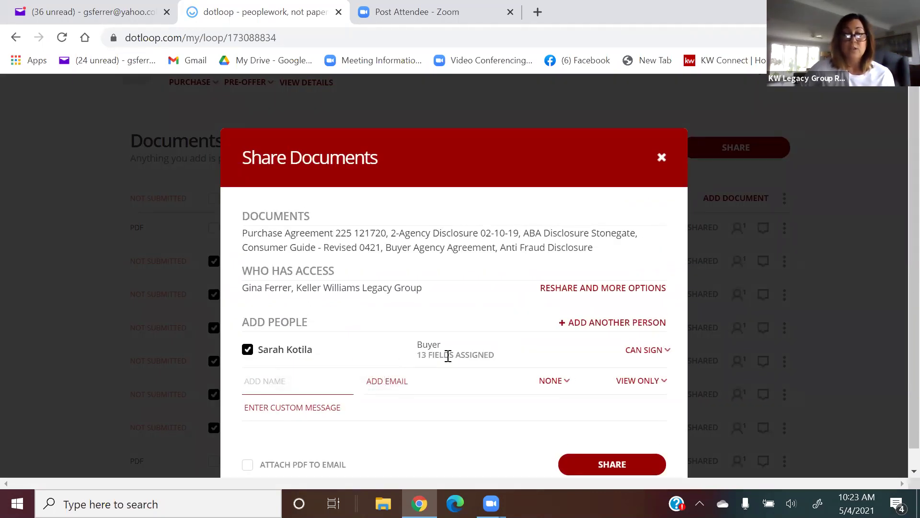
mouse_move(294, 357)
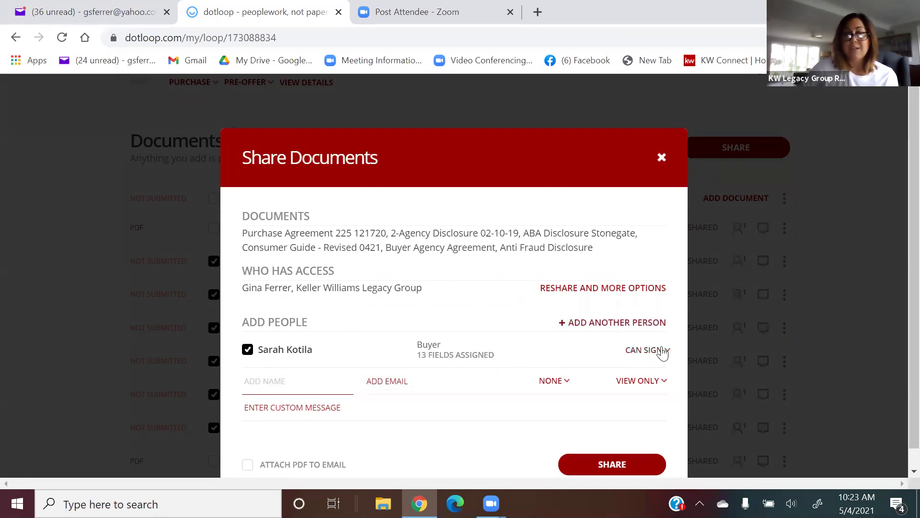
scroll(661, 352, down, 1)
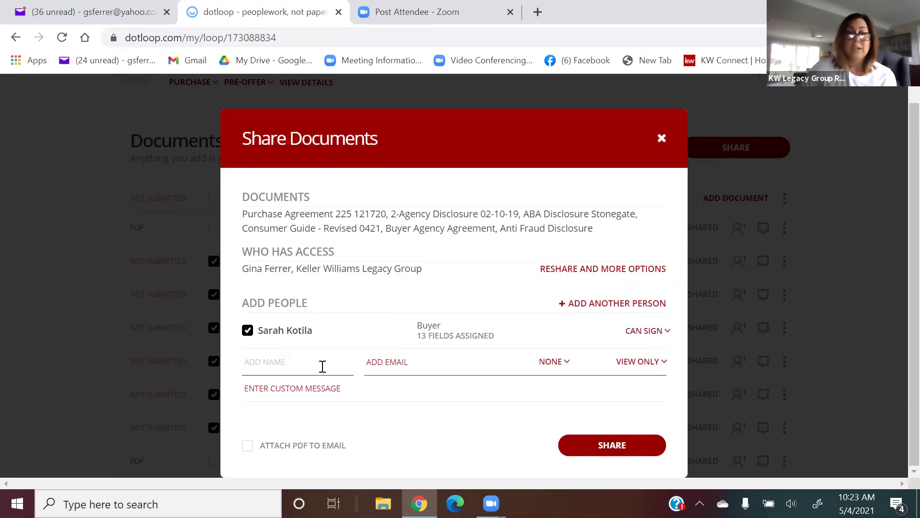
click(667, 332)
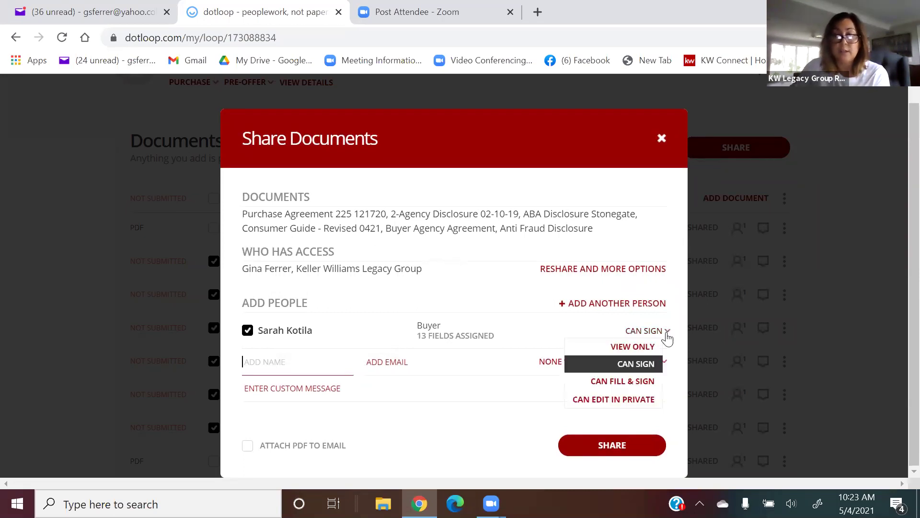
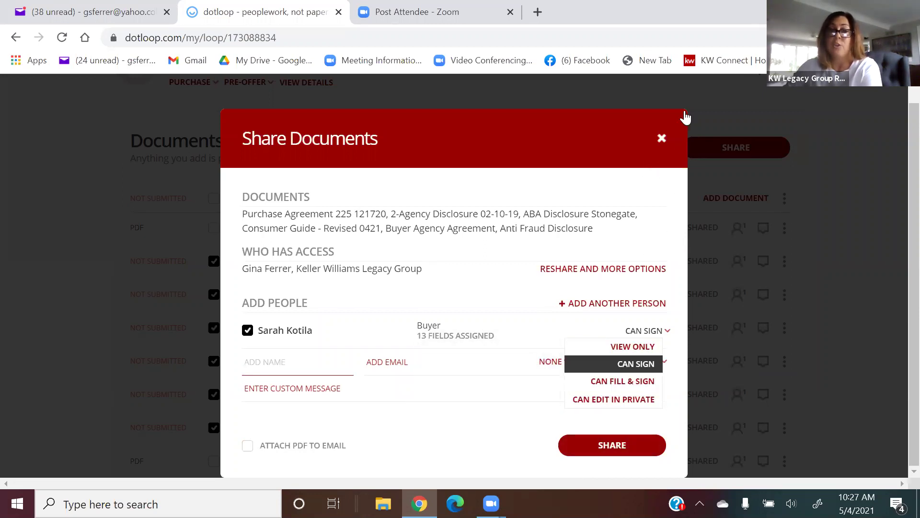
Cancel sharing the six documents and review the loop's documents and People sections.
click(661, 142)
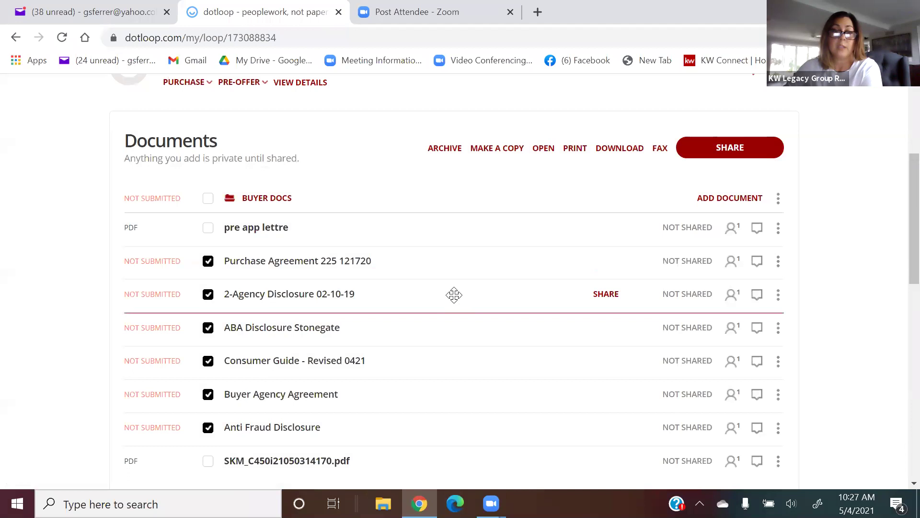
scroll(454, 296, down, 1)
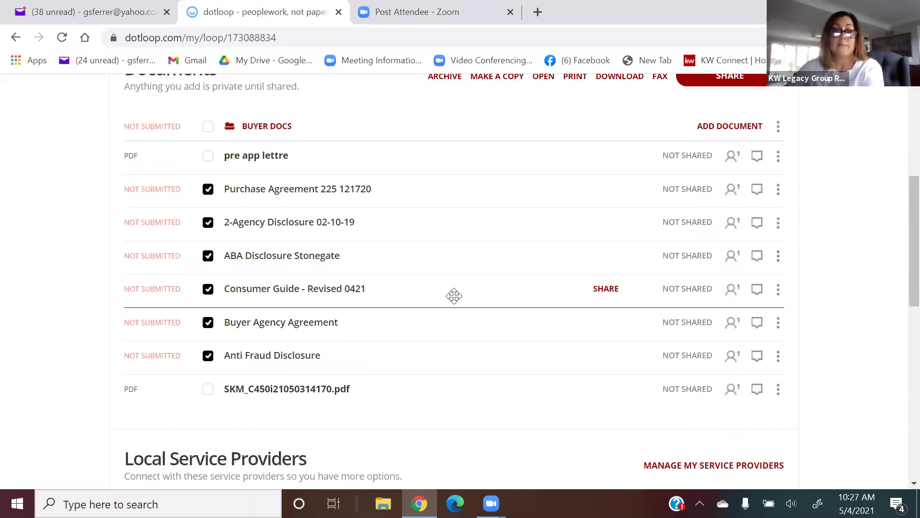
scroll(454, 295, up, 2)
scroll(463, 292, down, 1)
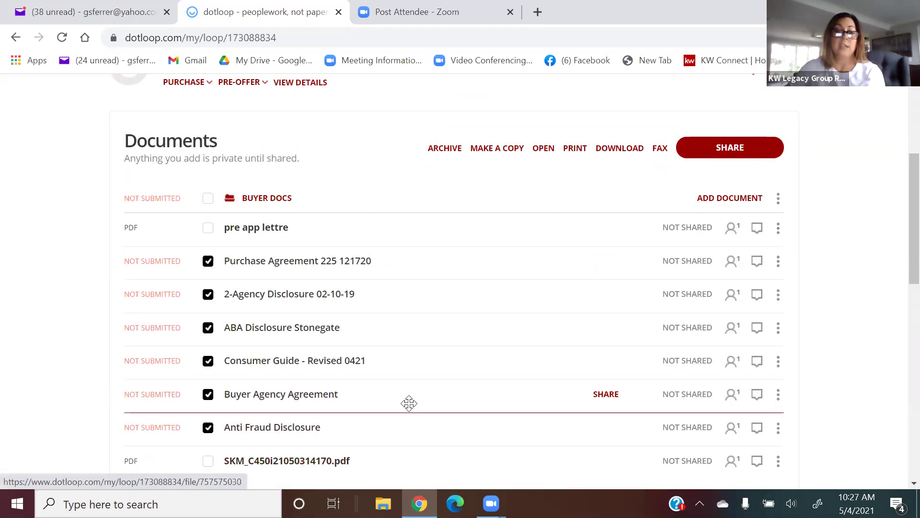
scroll(409, 402, down, 2)
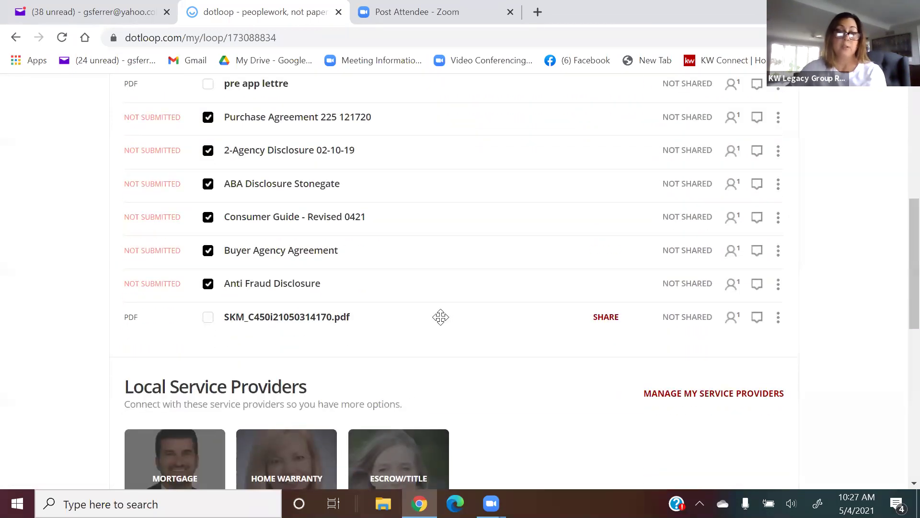
scroll(501, 309, down, 5)
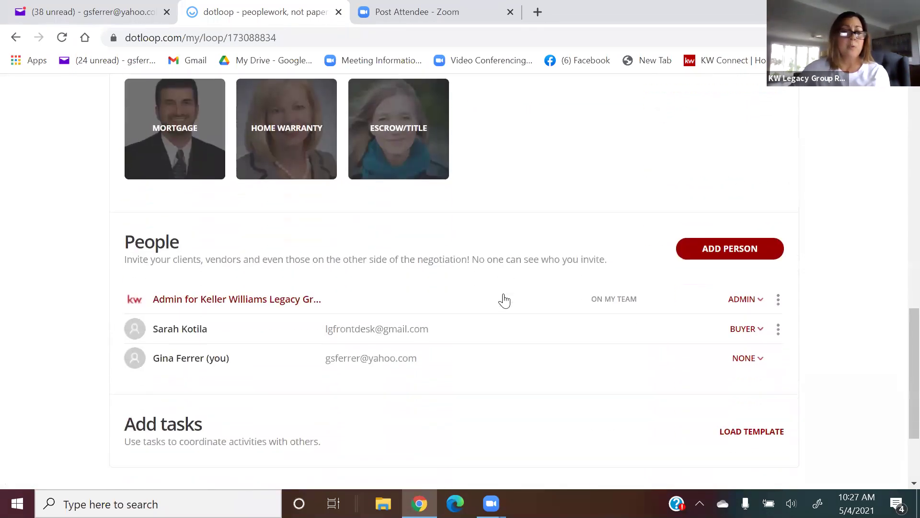
scroll(504, 301, down, 2)
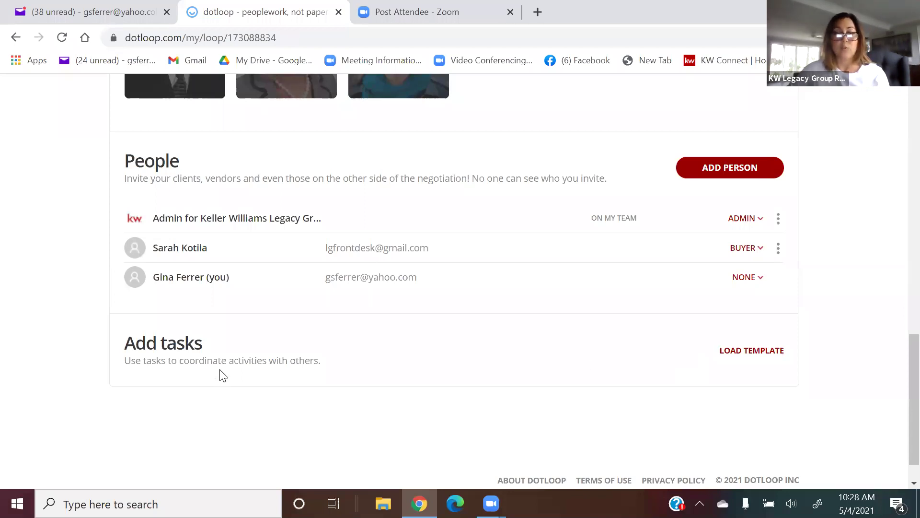
scroll(222, 374, up, 9)
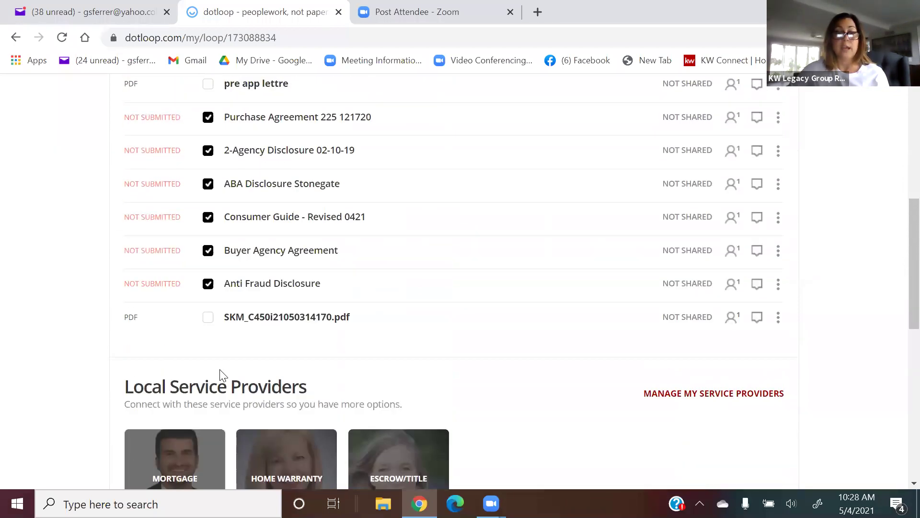
scroll(221, 371, down, 1)
scroll(415, 186, up, 3)
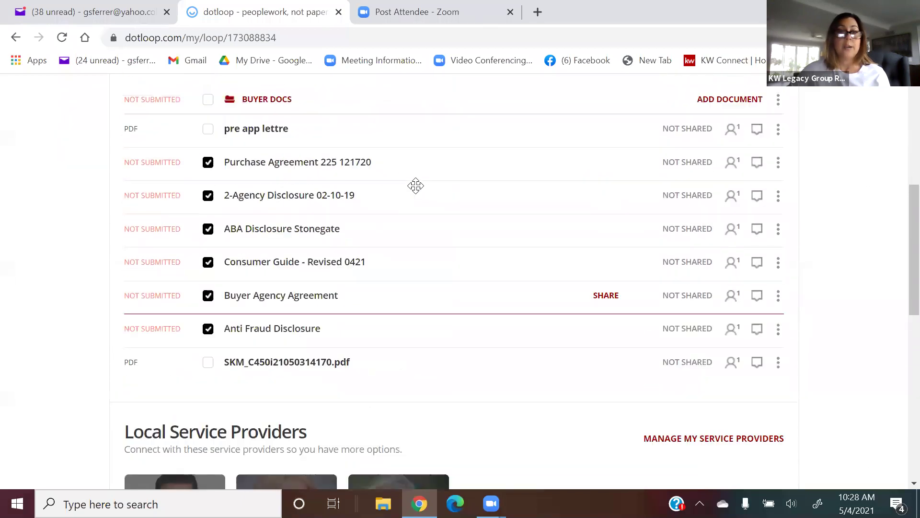
scroll(416, 185, up, 2)
Clear the Buyer Docs selection and tick only Purchase Agreement 225 121720.
click(208, 199)
click(208, 199)
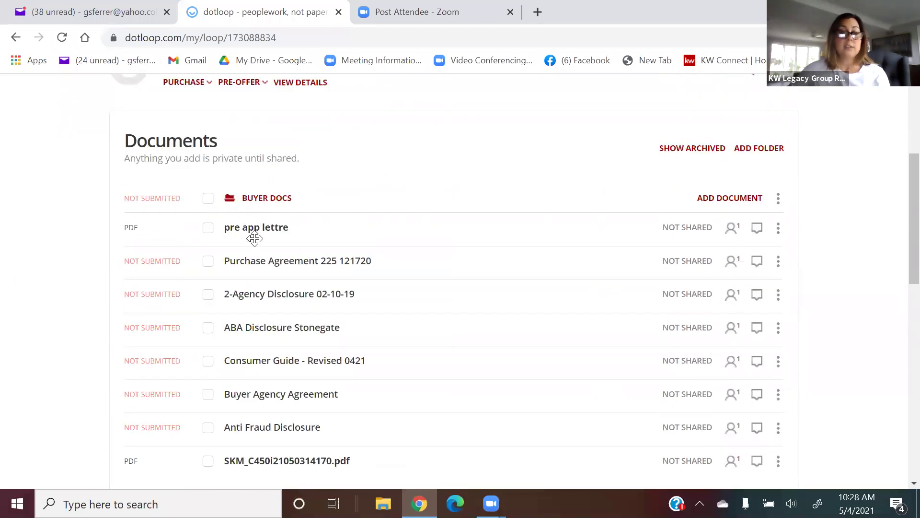
scroll(456, 305, down, 3)
scroll(458, 304, up, 3)
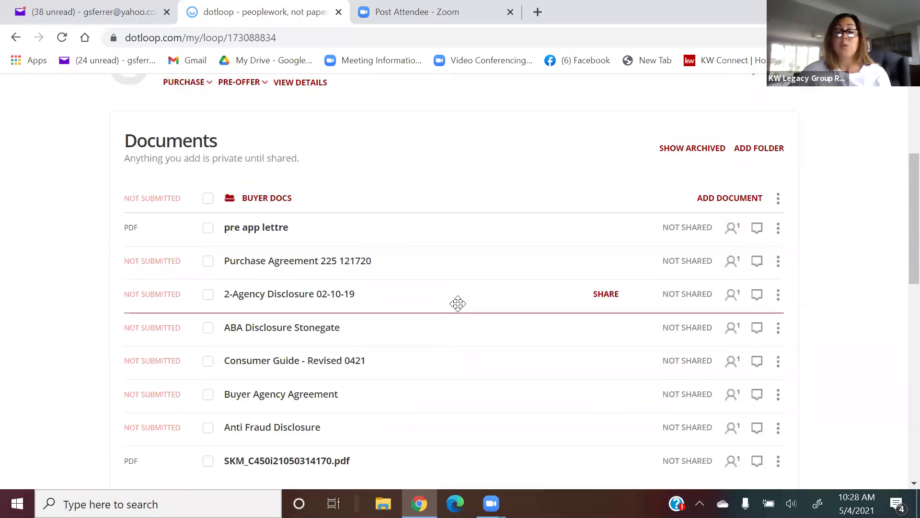
scroll(458, 304, up, 5)
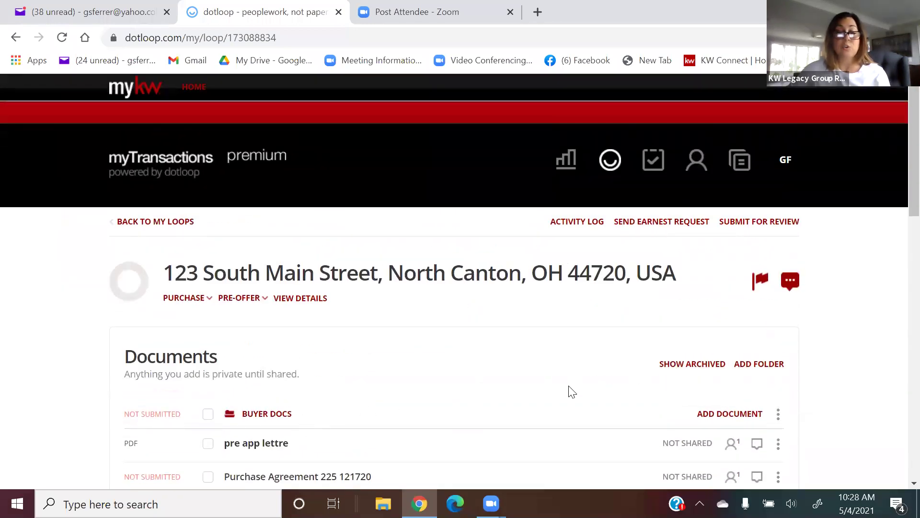
scroll(571, 391, down, 5)
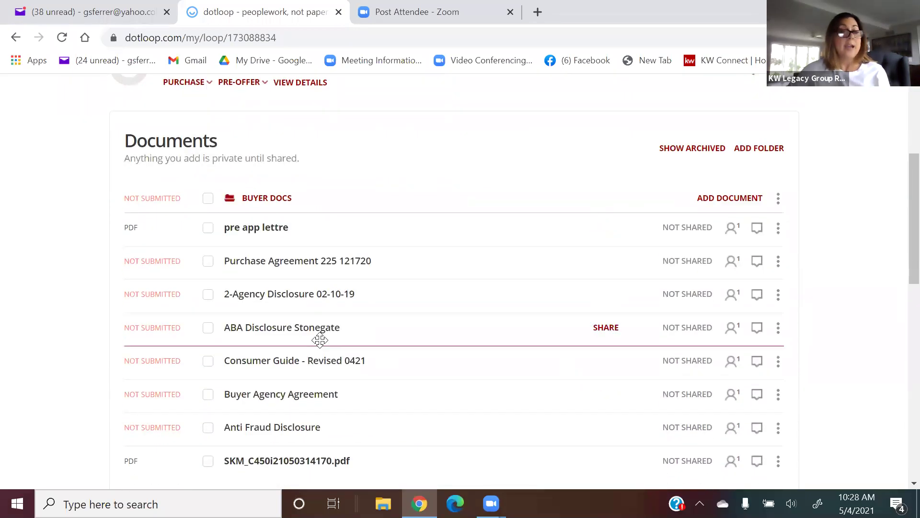
click(208, 264)
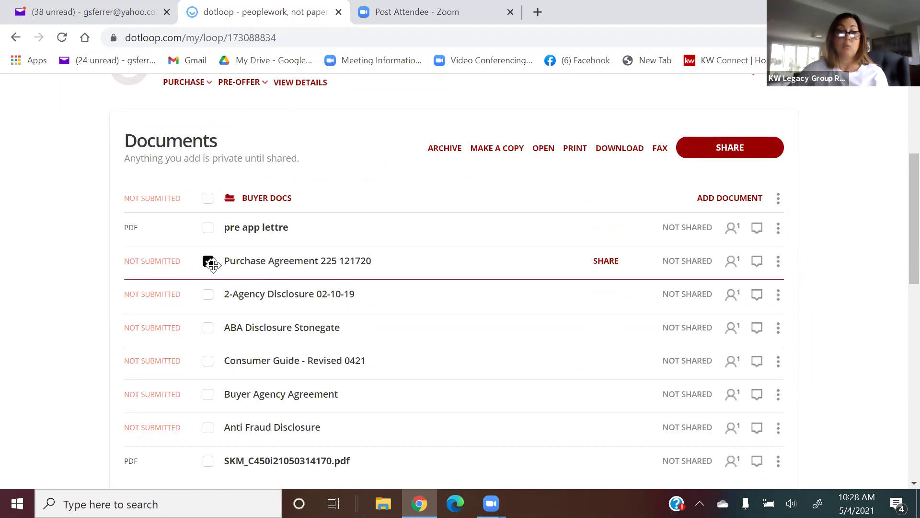
Open Purchase Agreement 225 121720 to check its prefilled address, then return to the loop.
click(258, 265)
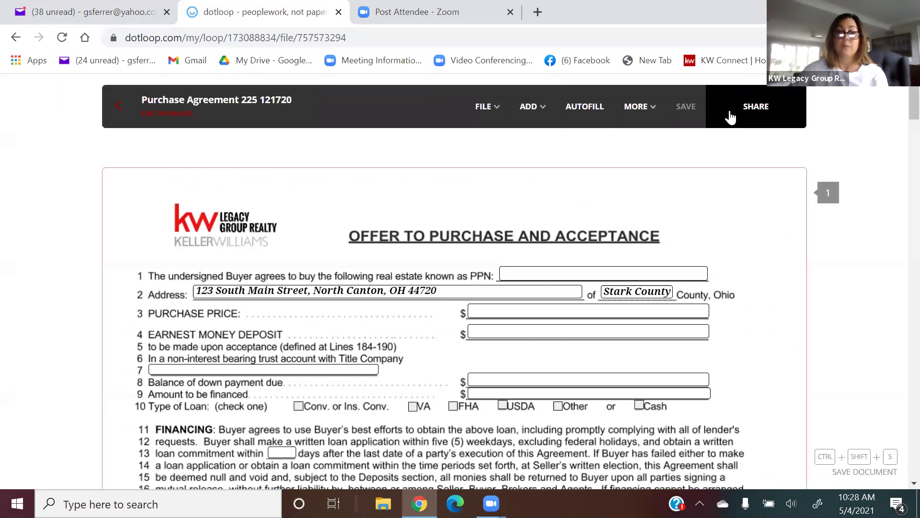
click(114, 115)
scroll(389, 228, down, 8)
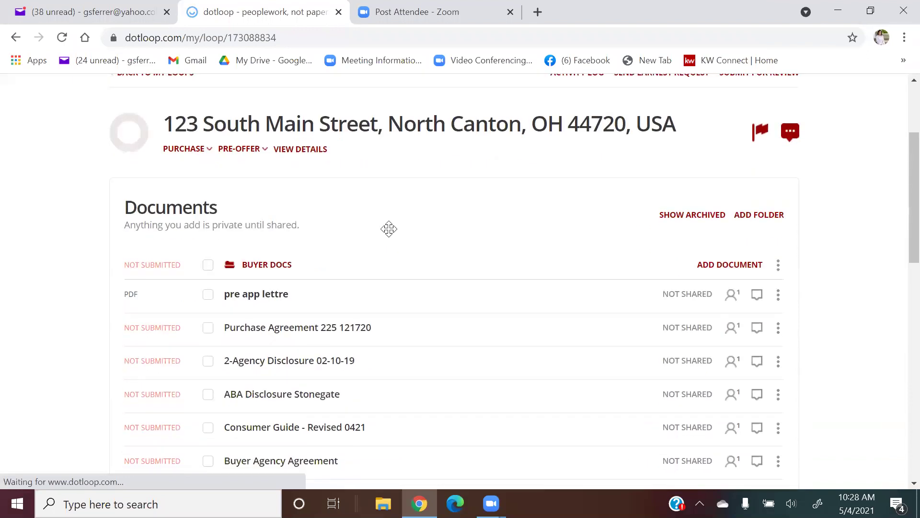
scroll(389, 228, down, 1)
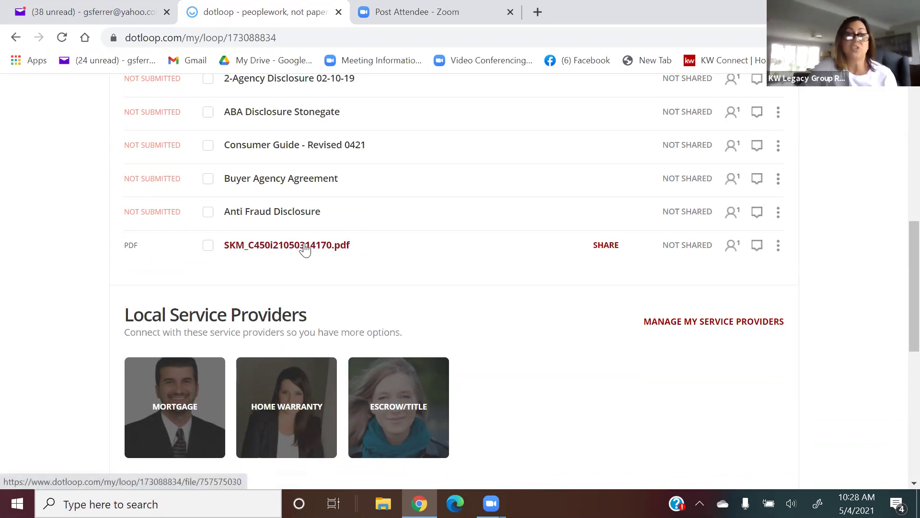
click(302, 247)
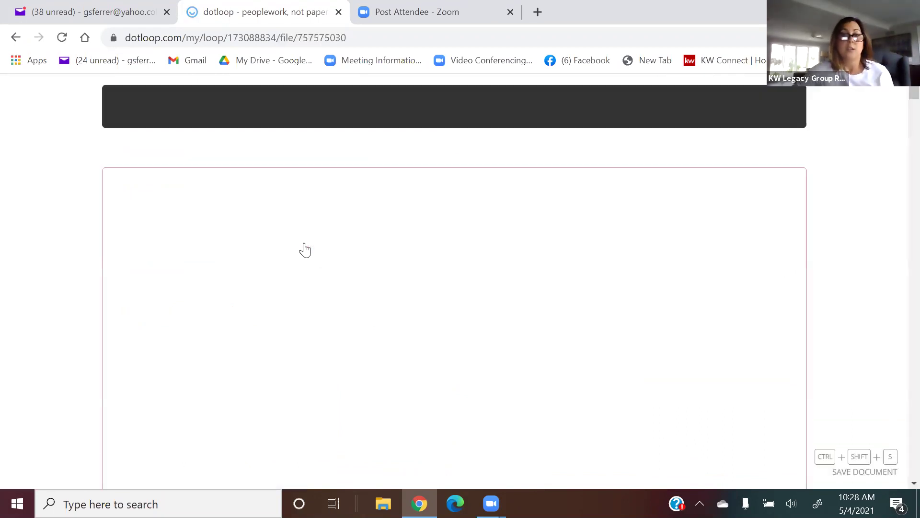
scroll(304, 244, down, 4)
scroll(305, 243, down, 15)
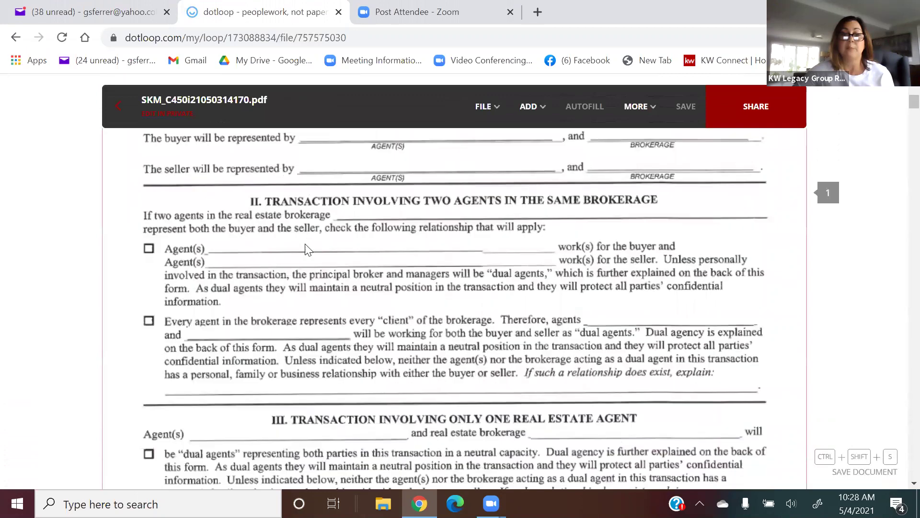
scroll(305, 244, up, 6)
scroll(305, 243, up, 10)
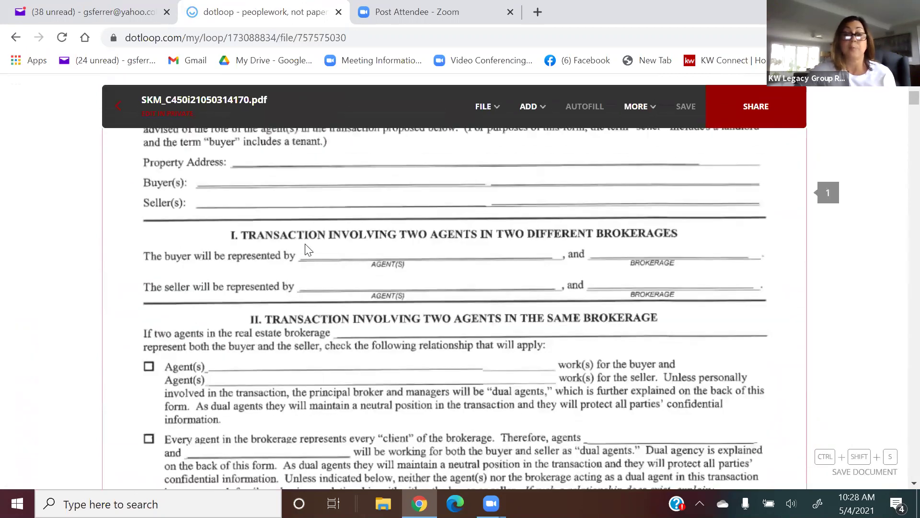
scroll(305, 243, down, 7)
scroll(305, 243, up, 7)
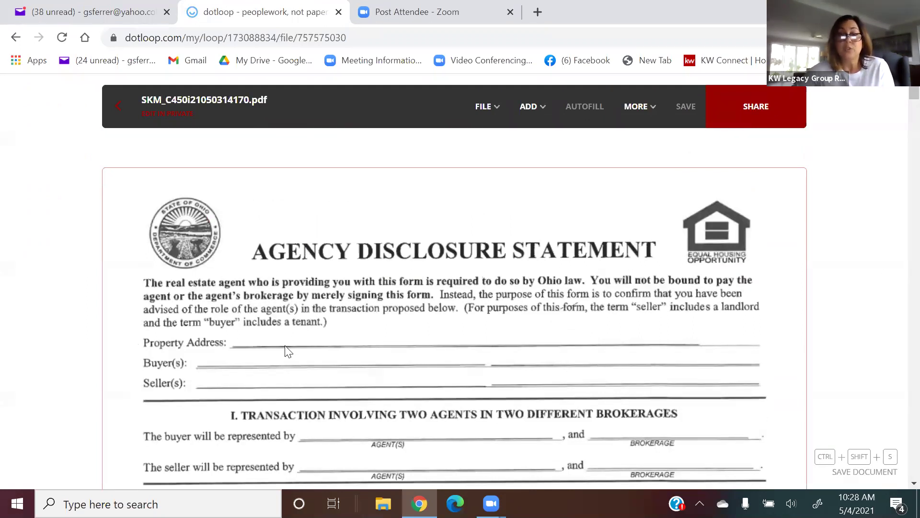
scroll(288, 352, down, 3)
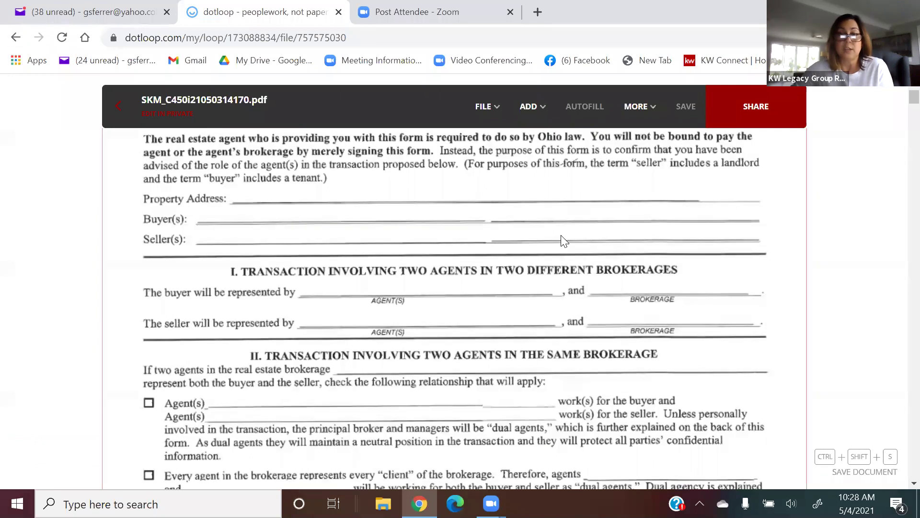
scroll(616, 267, down, 9)
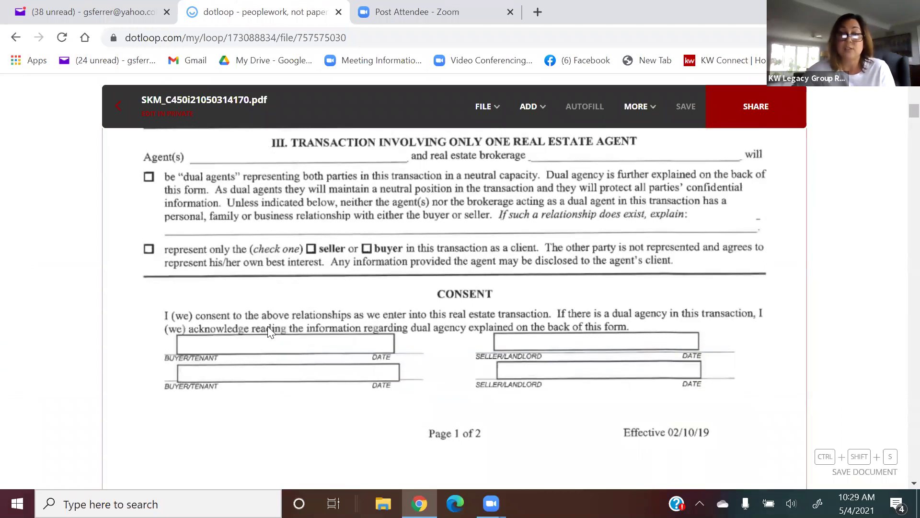
scroll(267, 326, up, 12)
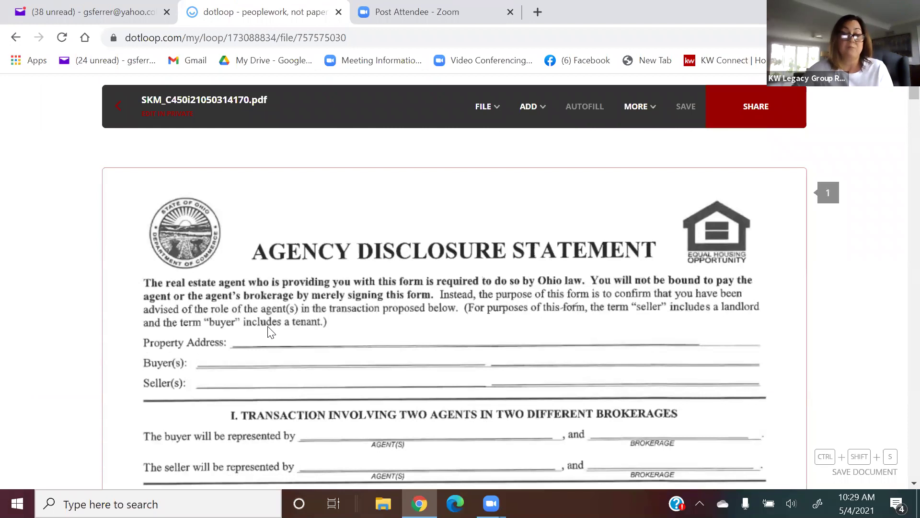
scroll(268, 326, down, 2)
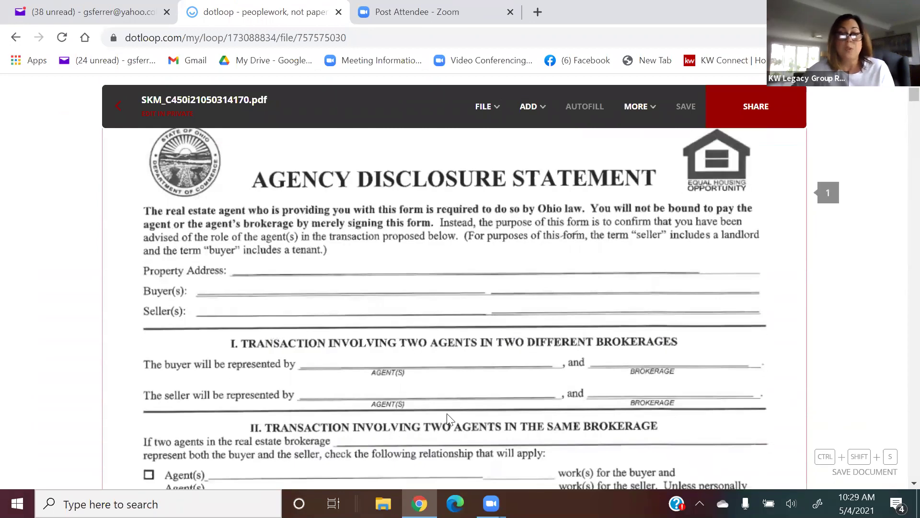
scroll(472, 313, down, 5)
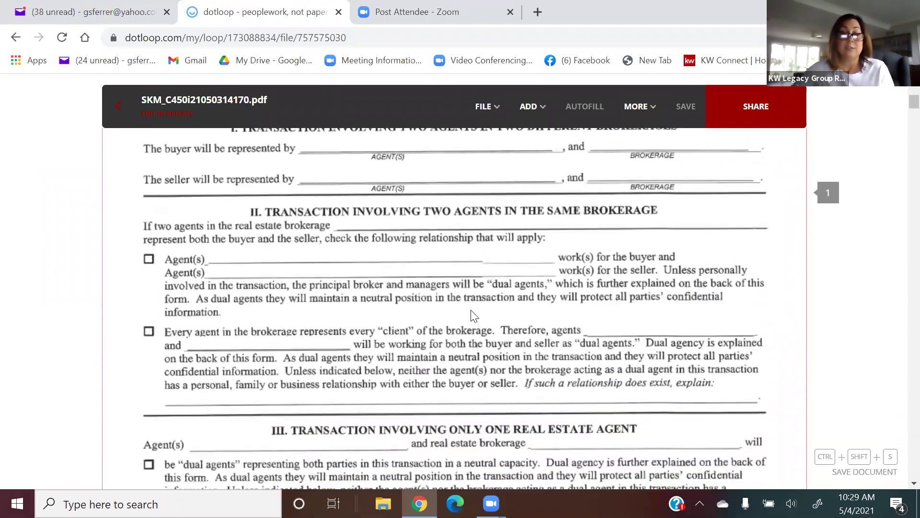
scroll(474, 317, up, 6)
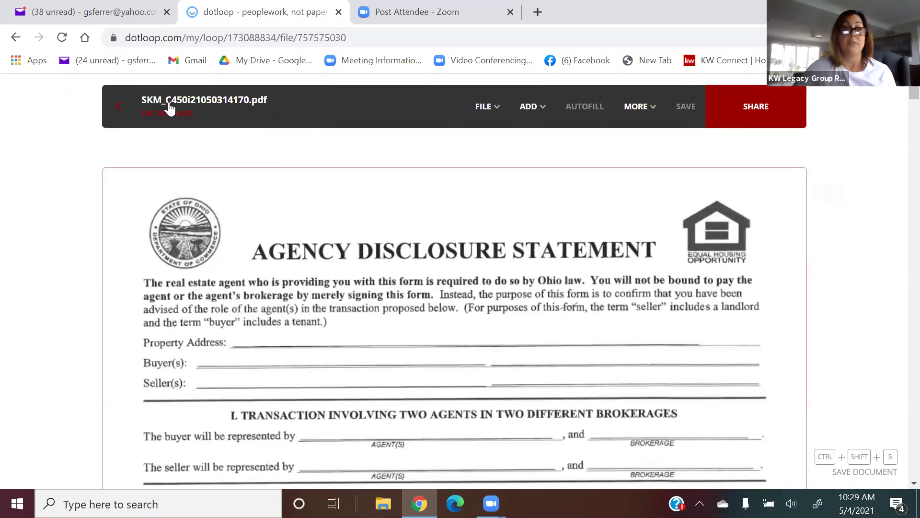
click(114, 102)
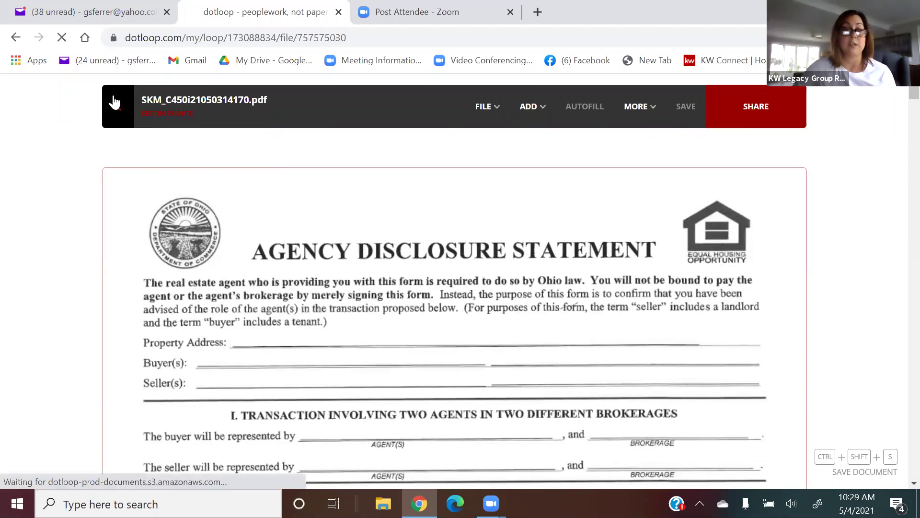
scroll(487, 317, down, 5)
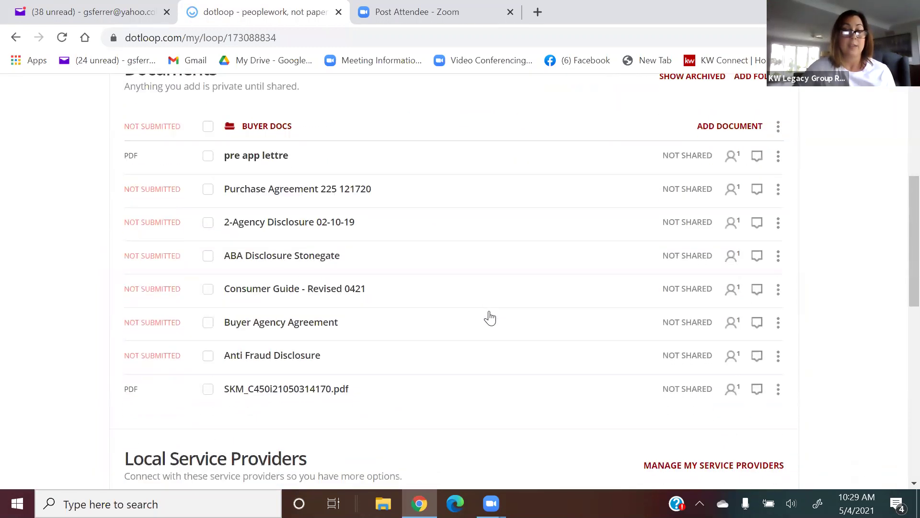
Reopen the scanned SKM_C450i21050314170.pdf and show its FILE actions menu.
scroll(489, 318, down, 1)
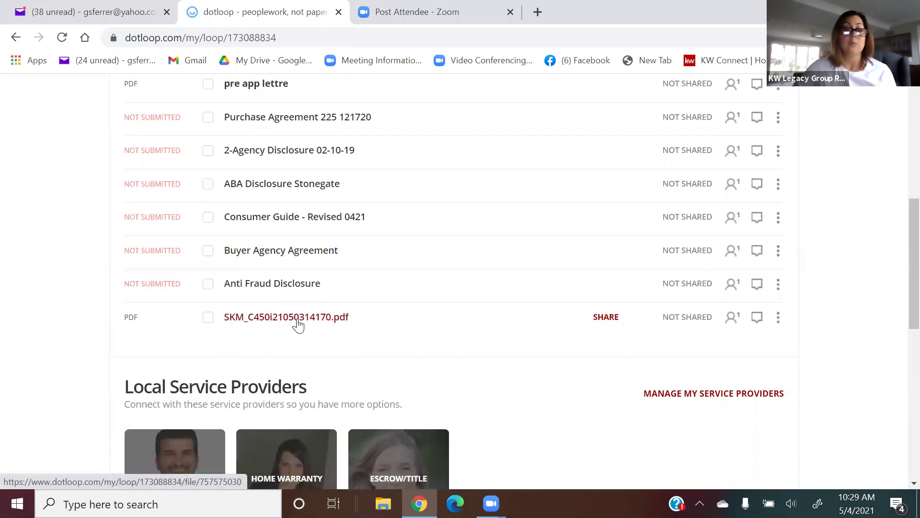
click(297, 318)
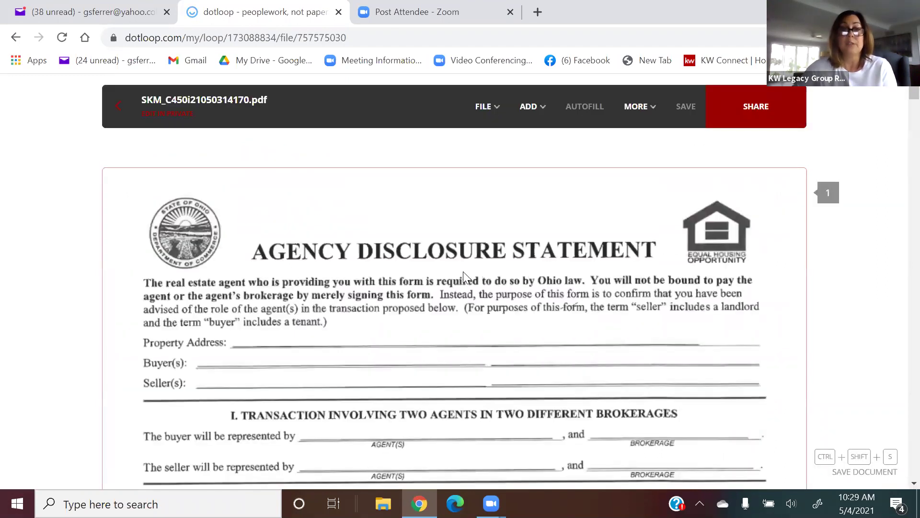
click(477, 124)
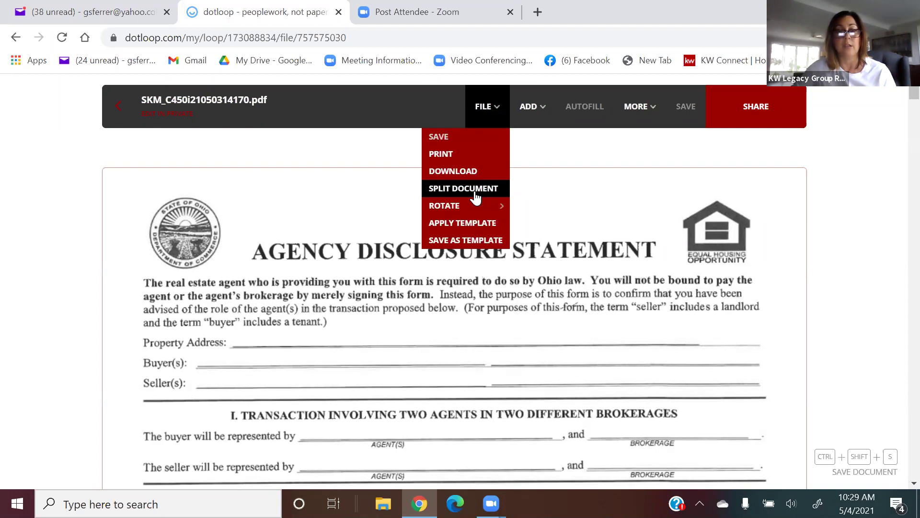
Start splitting the 13-page scanned PDF and review its pages.
click(476, 192)
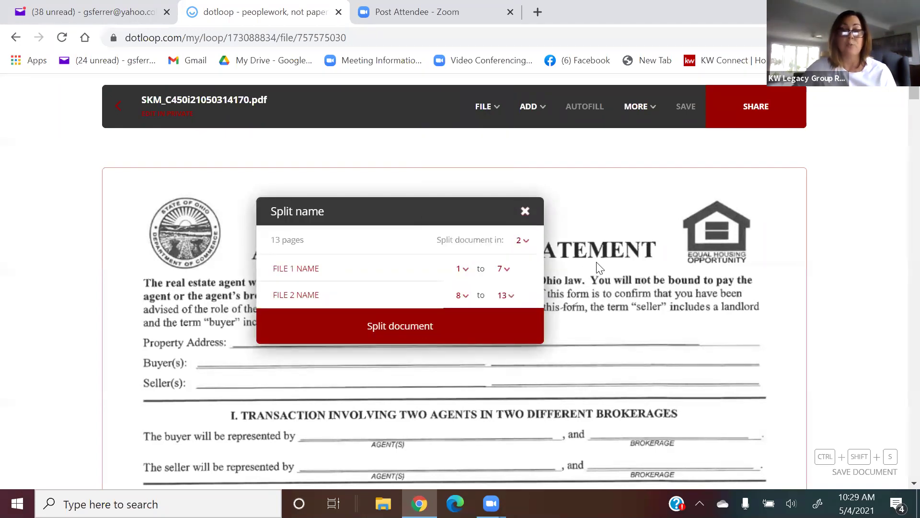
scroll(609, 272, down, 15)
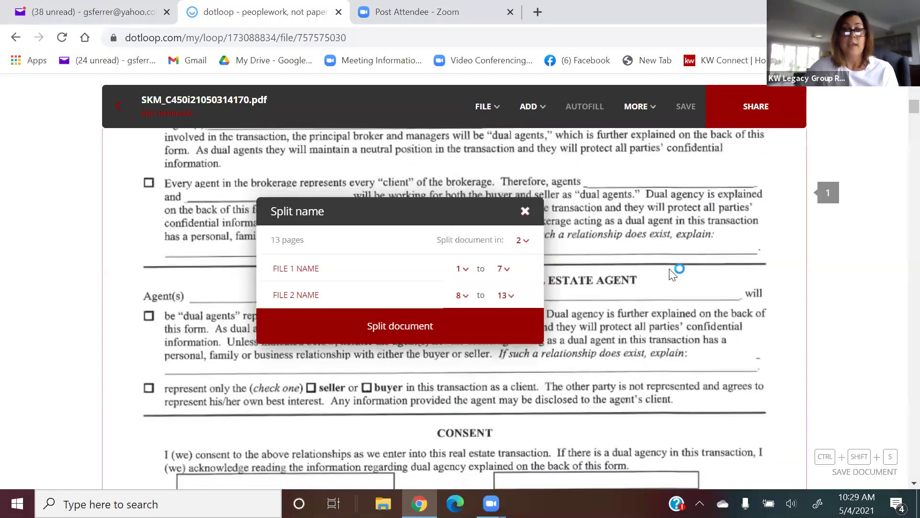
scroll(674, 253, down, 20)
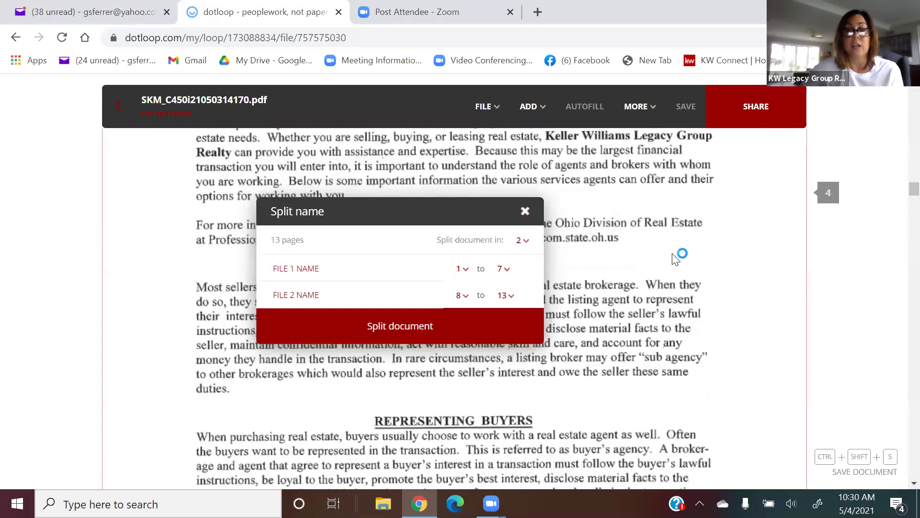
scroll(670, 255, down, 5)
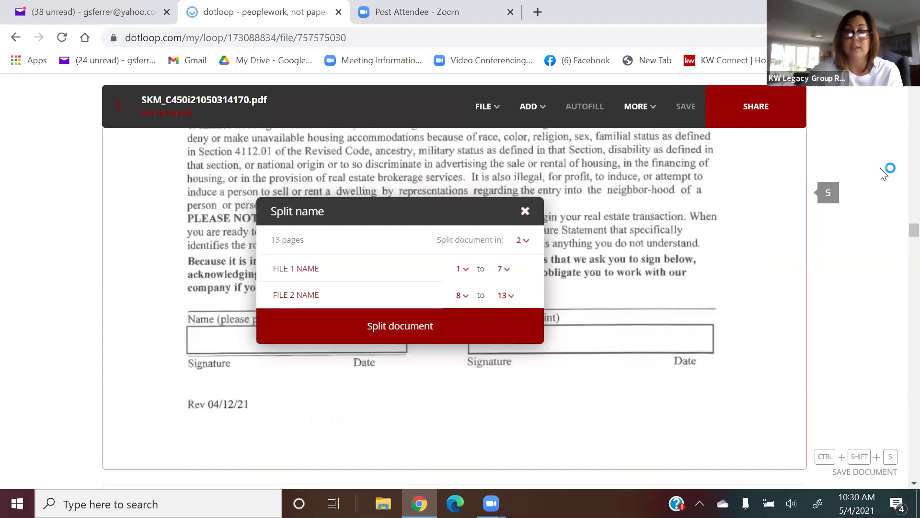
scroll(900, 237, down, 10)
drag(898, 281, 898, 466)
scroll(900, 471, up, 15)
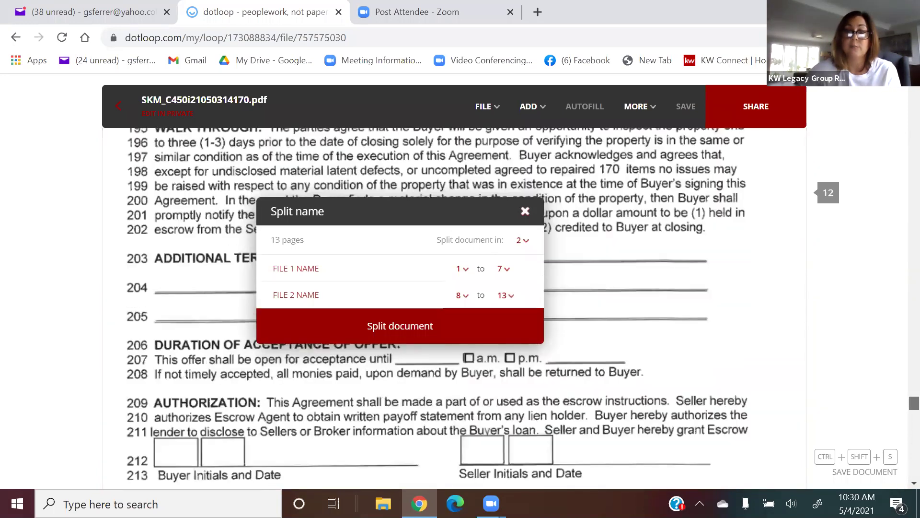
scroll(455, 307, up, 20)
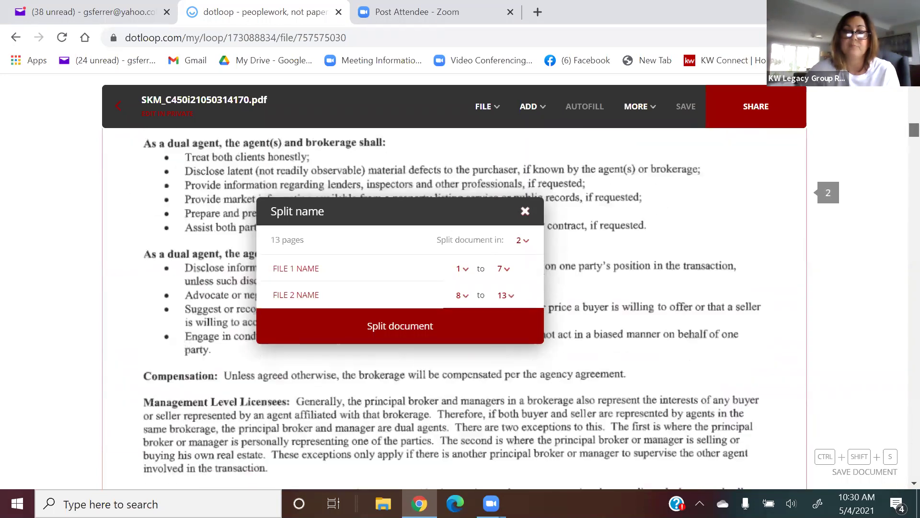
Set the split to 13 one-page files.
click(527, 243)
drag(539, 247, 537, 314)
click(528, 366)
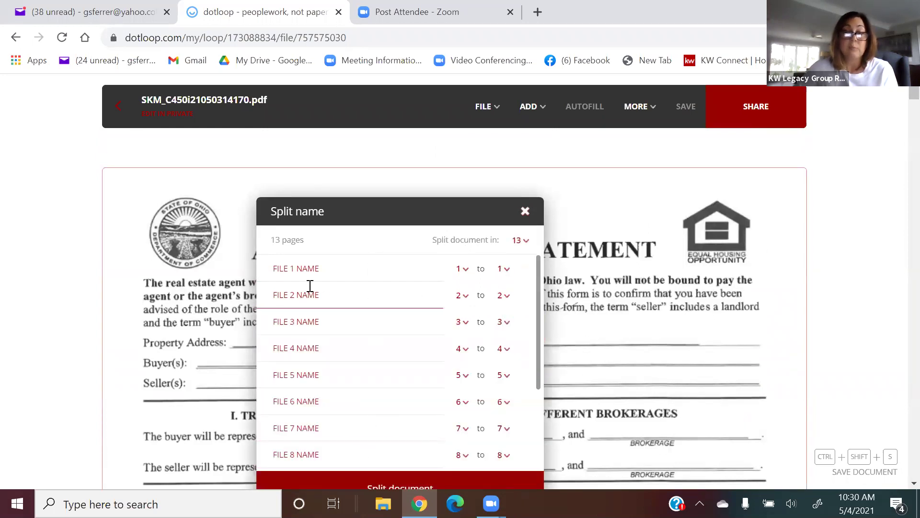
Name the first split file 'Agency' and try setting its ending page to 2.
scroll(844, 276, down, 8)
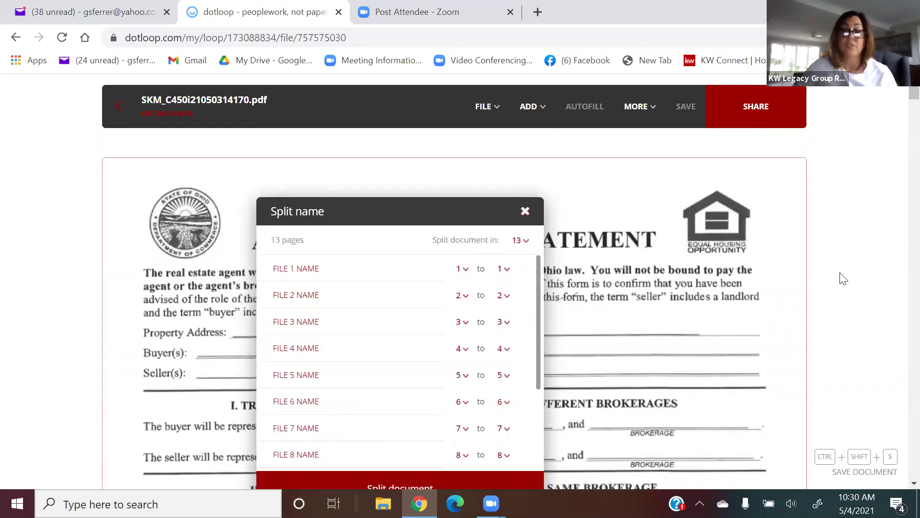
scroll(836, 278, down, 10)
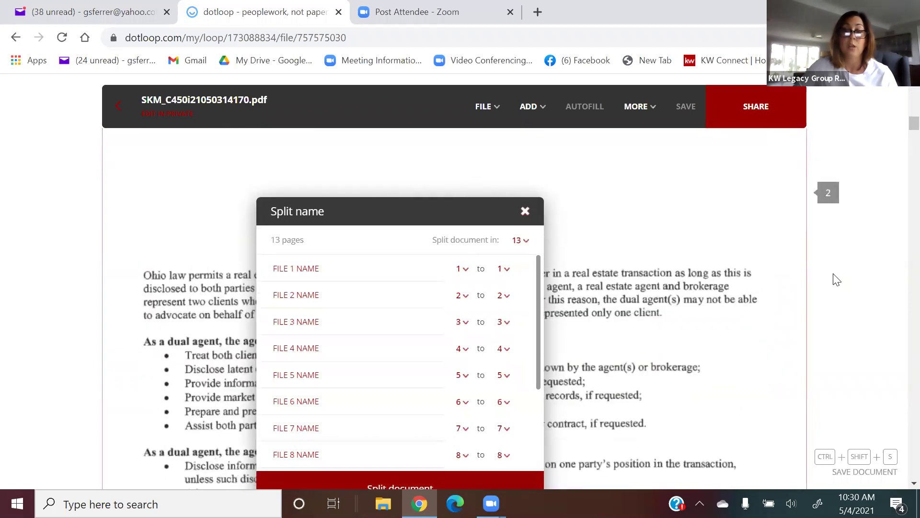
click(315, 261)
text(Agency dis)
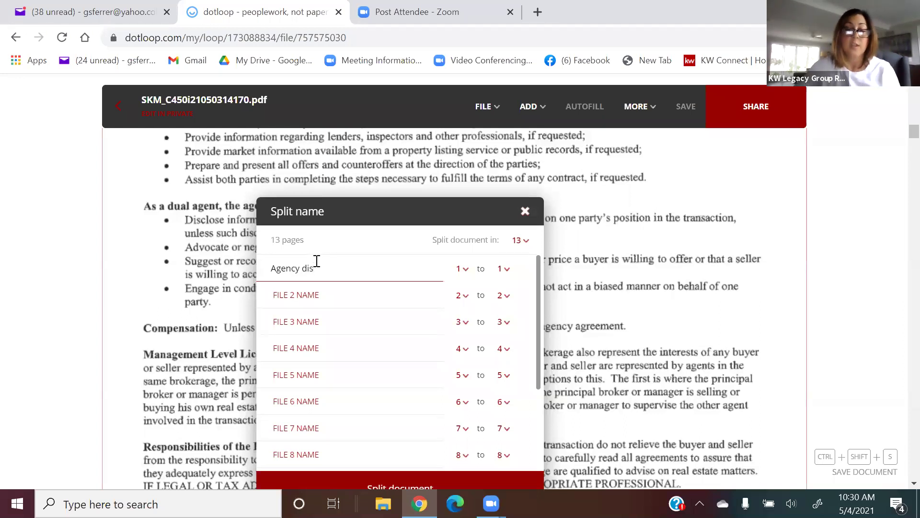
click(507, 271)
click(505, 273)
click(508, 269)
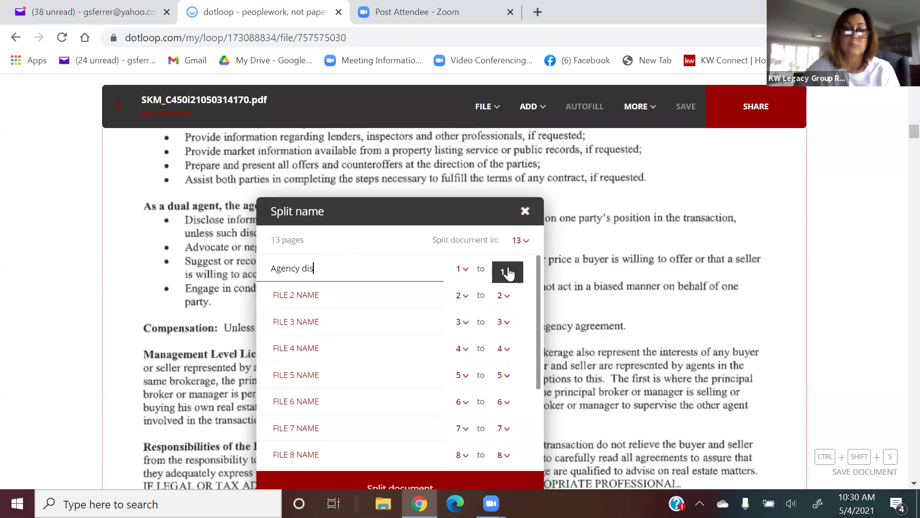
text(2)
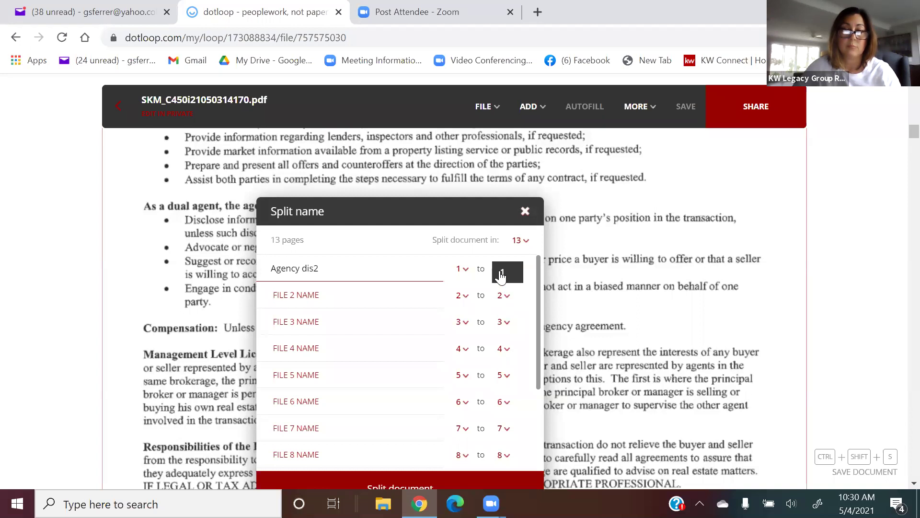
click(506, 275)
click(505, 273)
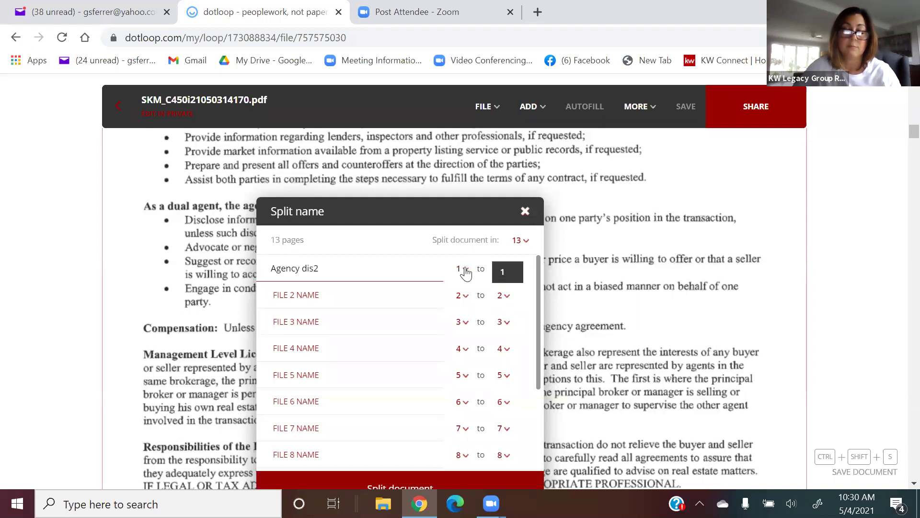
click(458, 271)
click(506, 272)
click(506, 297)
click(506, 273)
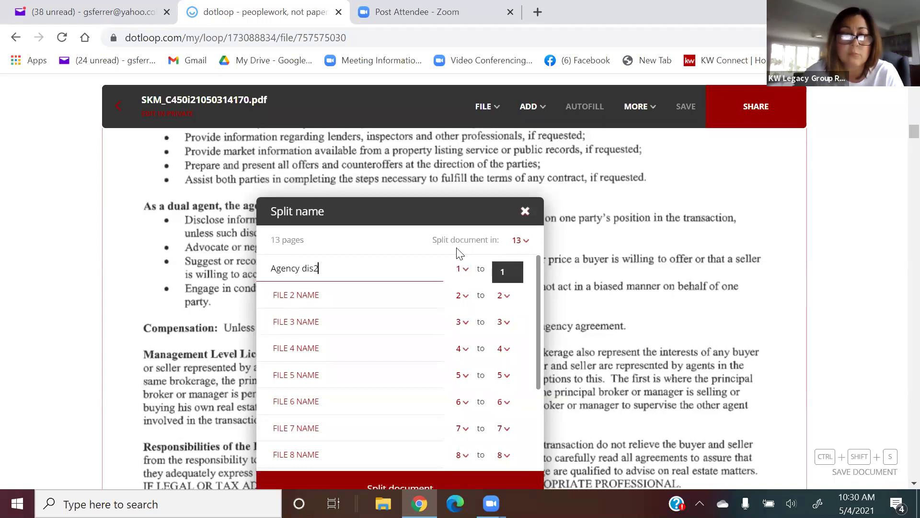
Change the split to 10 files and make the first file cover pages 1–2.
click(513, 243)
click(507, 271)
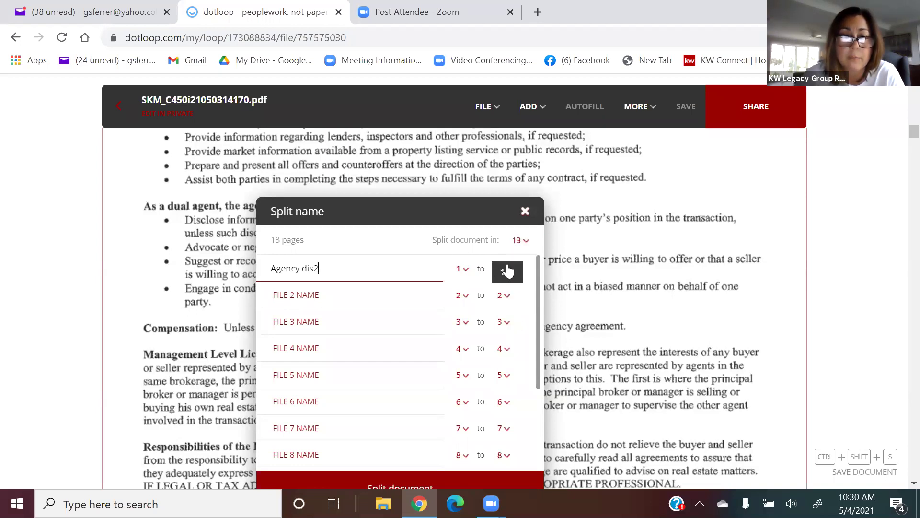
click(523, 243)
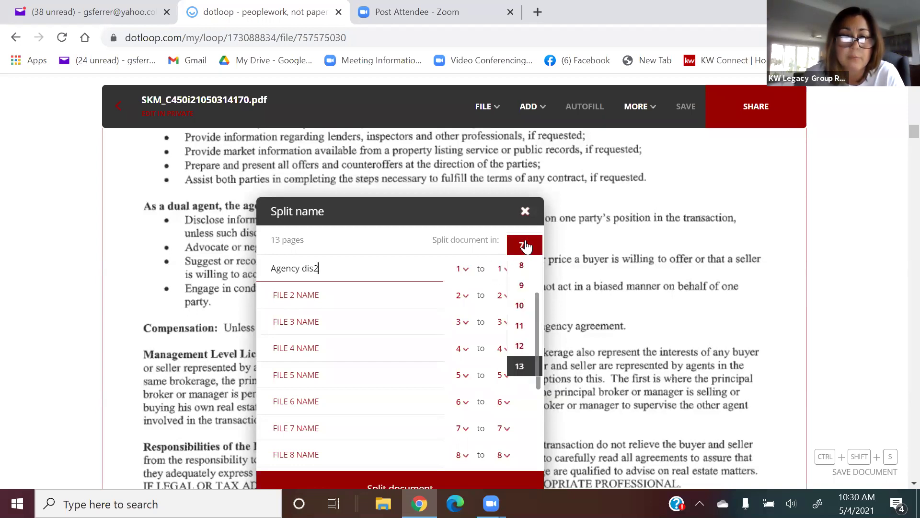
click(520, 306)
click(503, 270)
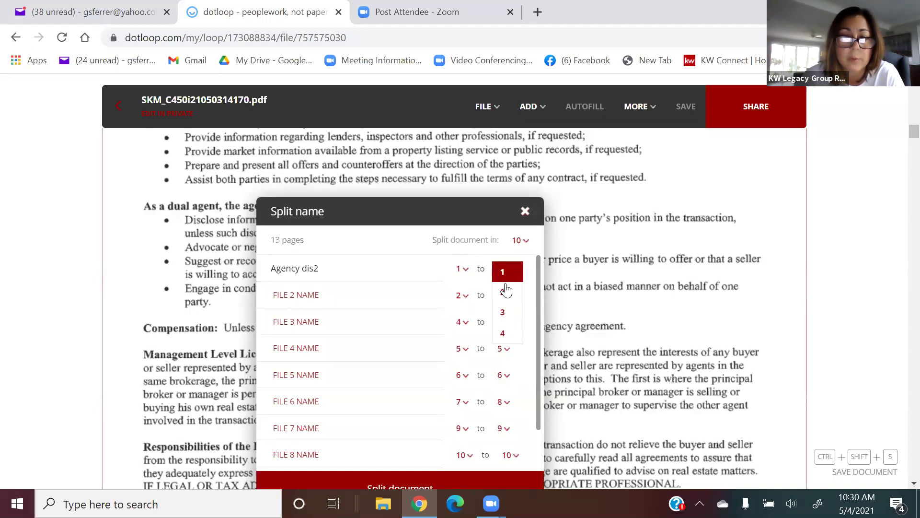
click(505, 290)
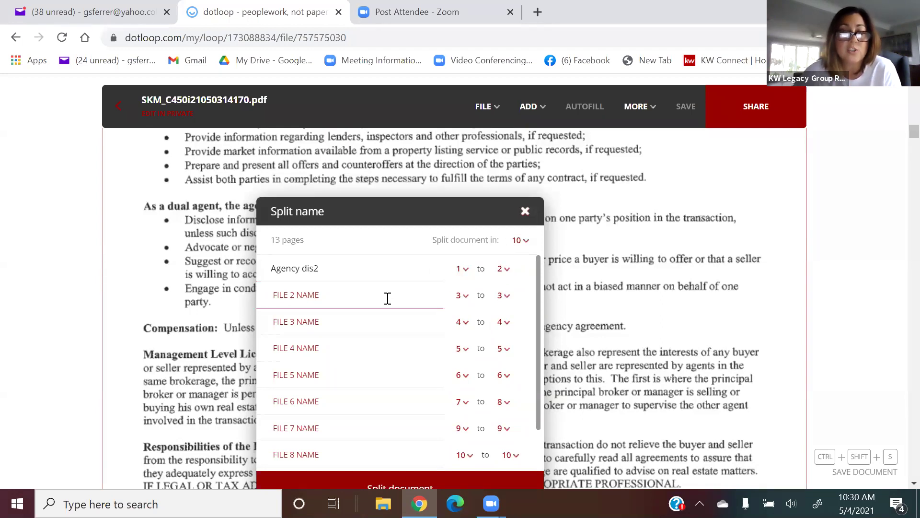
scroll(715, 274, down, 10)
scroll(714, 274, down, 10)
scroll(714, 276, up, 5)
scroll(715, 275, down, 9)
scroll(713, 273, down, 10)
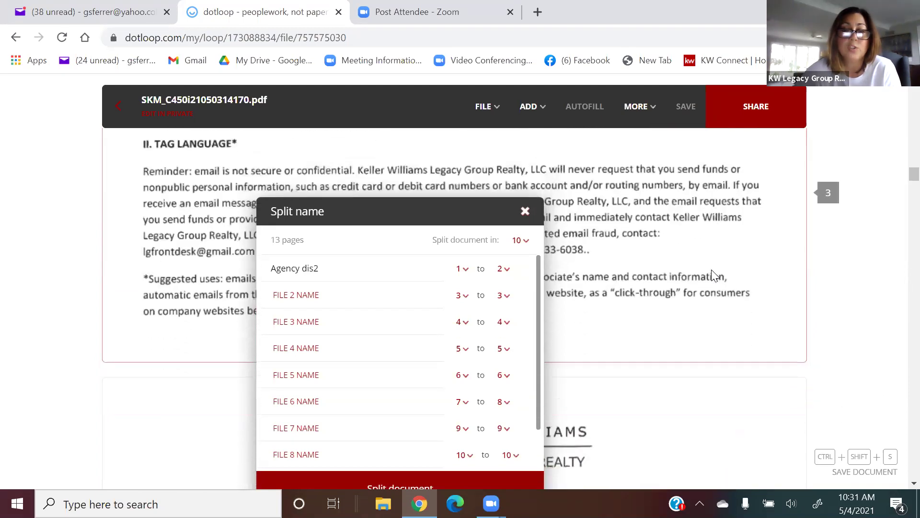
Name the second split file 'anti fraud'.
click(404, 300)
text(anti fraud)
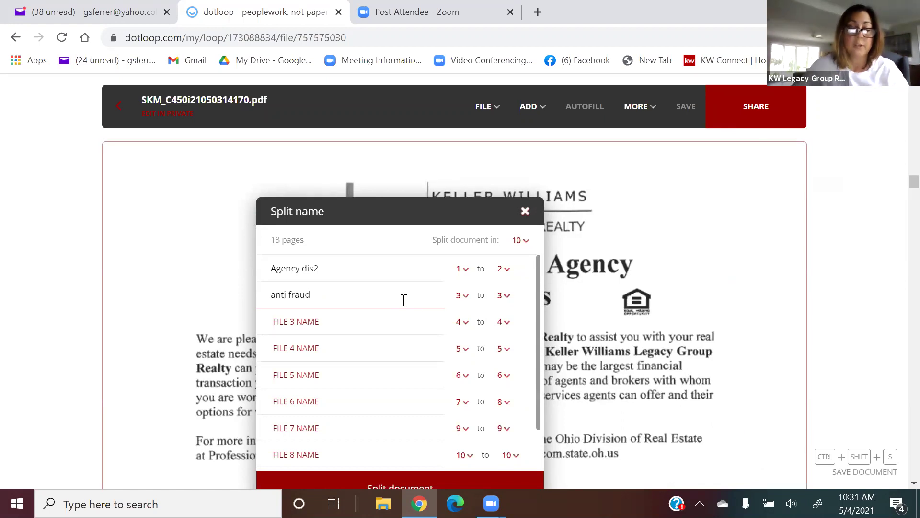
scroll(666, 323, down, 10)
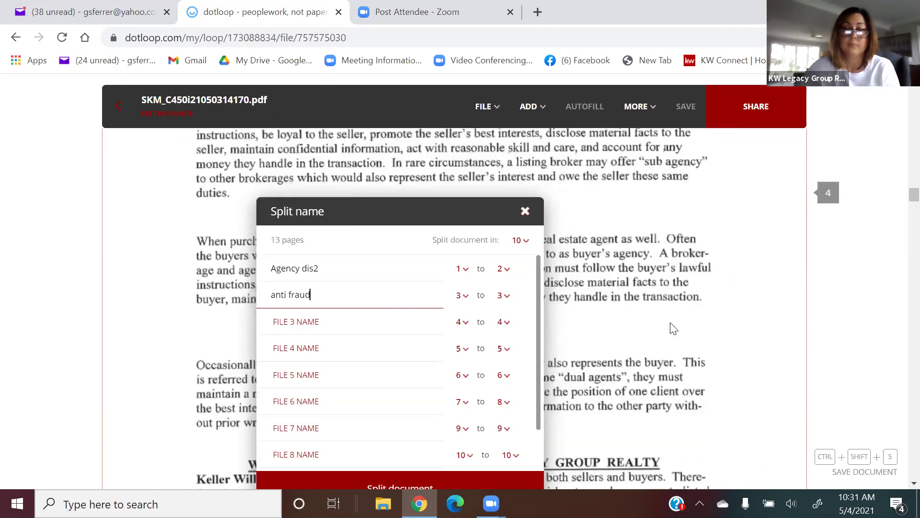
scroll(674, 329, down, 10)
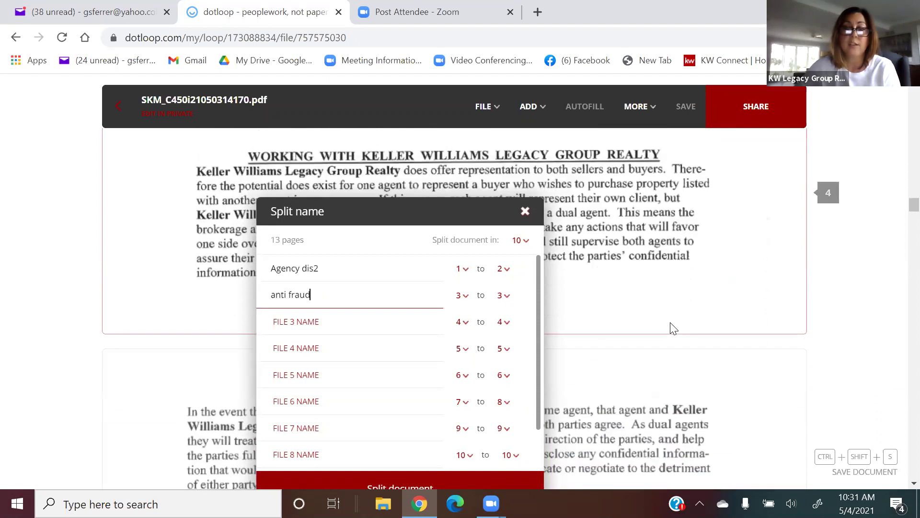
scroll(673, 328, down, 3)
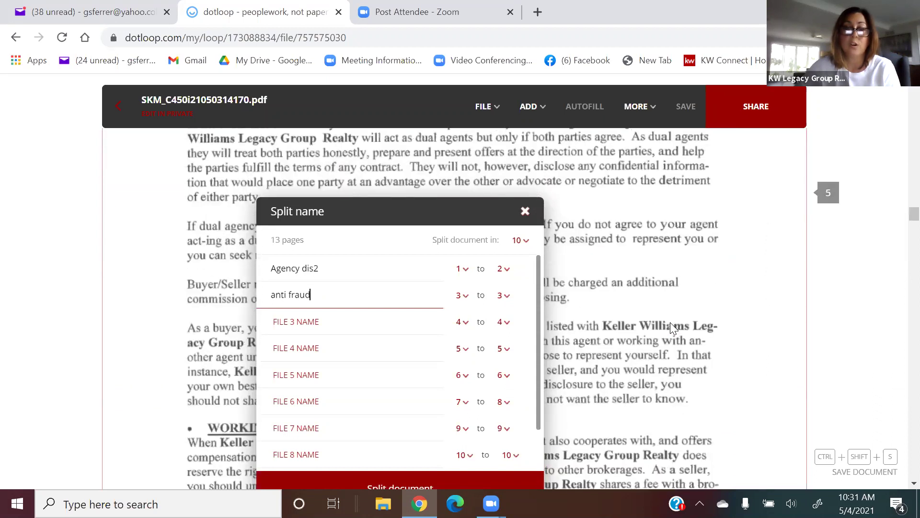
Make the third file cover pages 4–5 and name it 'con guide'.
click(507, 328)
click(508, 364)
click(412, 321)
text(con guide)
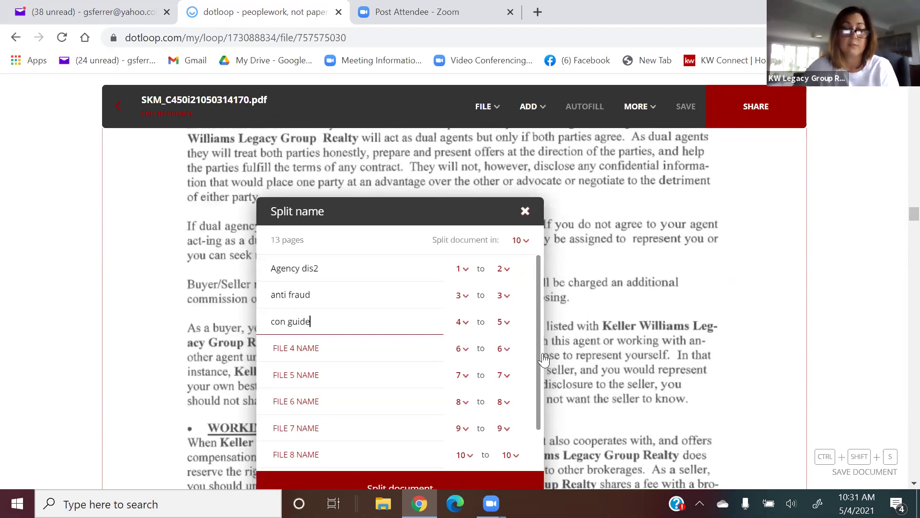
scroll(545, 358, down, 10)
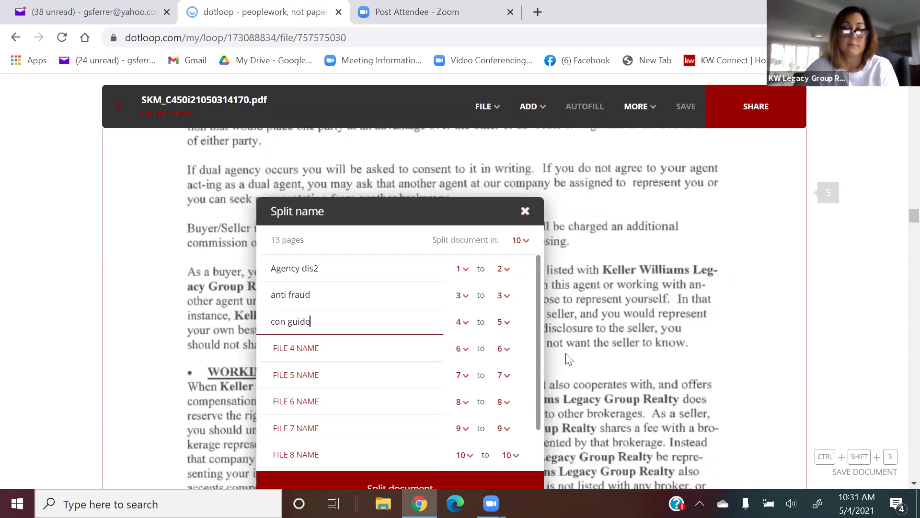
scroll(572, 354, down, 9)
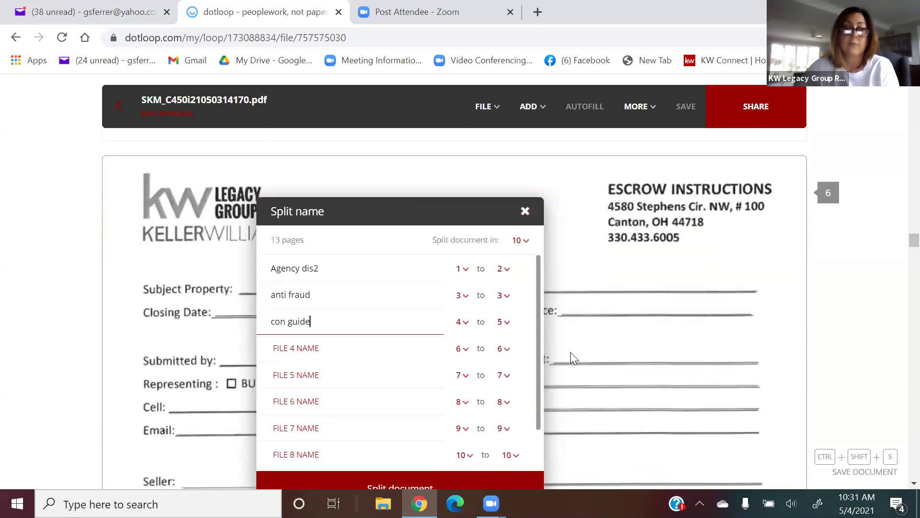
scroll(574, 358, down, 3)
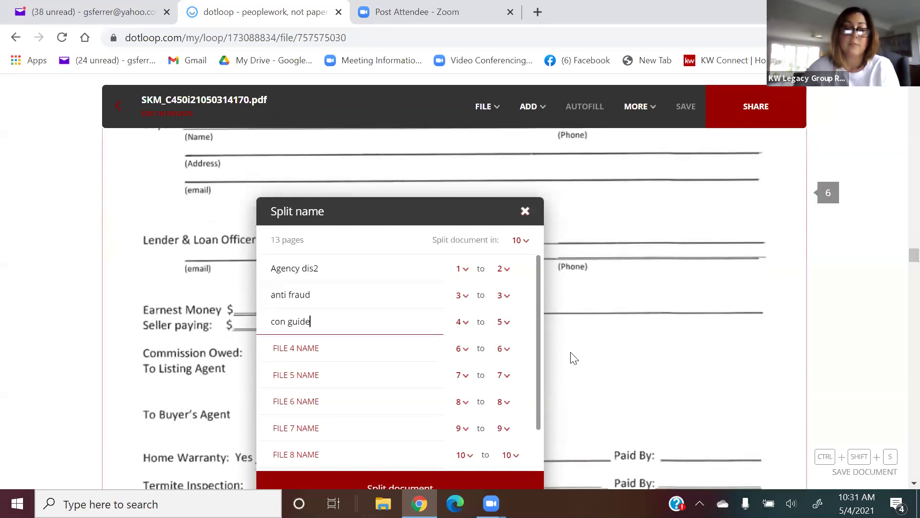
scroll(657, 326, down, 8)
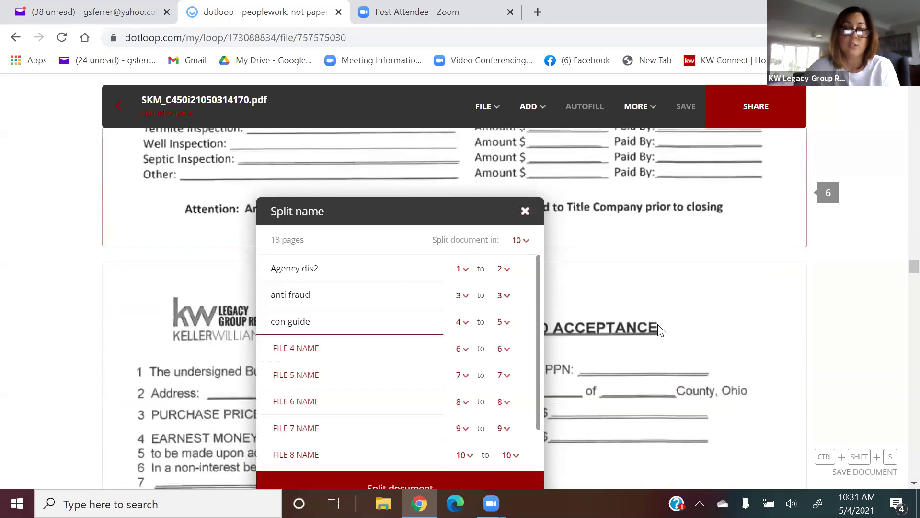
Name the fourth file 'es in' and keep the fifth file ending at page 7.
click(340, 347)
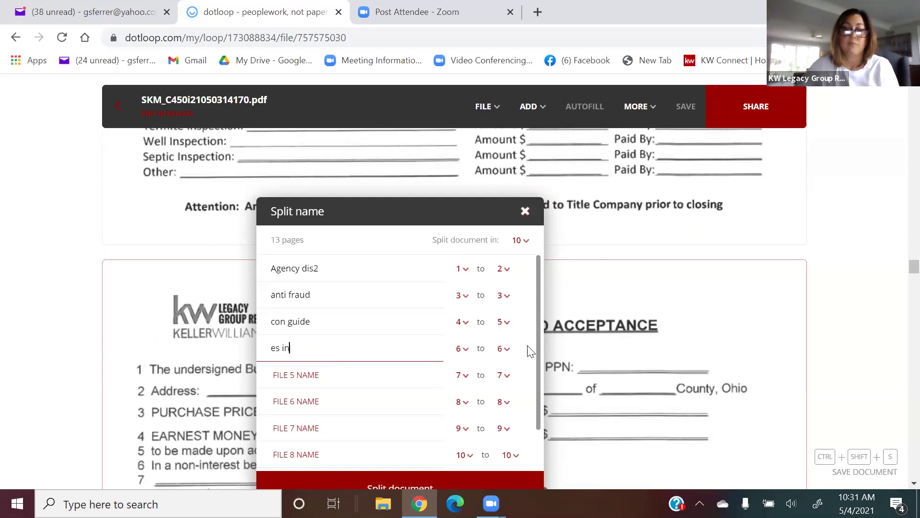
scroll(530, 351, down, 4)
scroll(622, 296, down, 15)
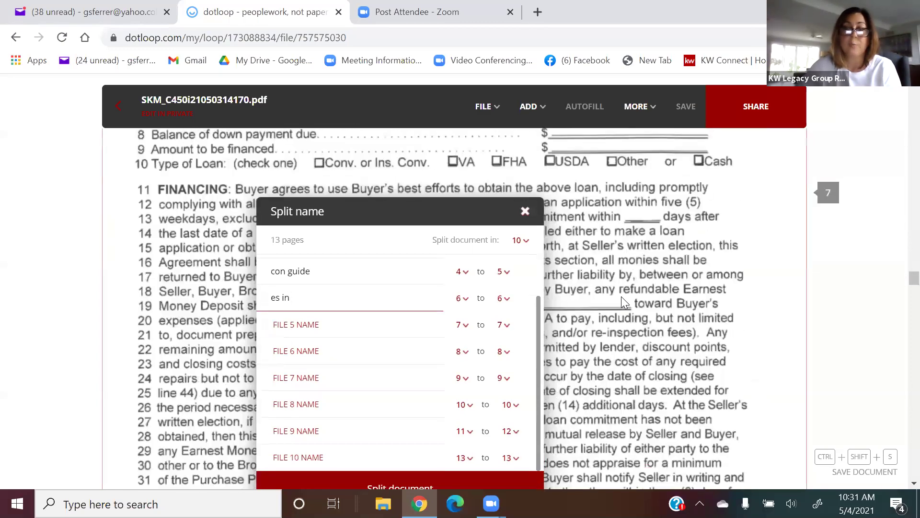
scroll(621, 300, down, 15)
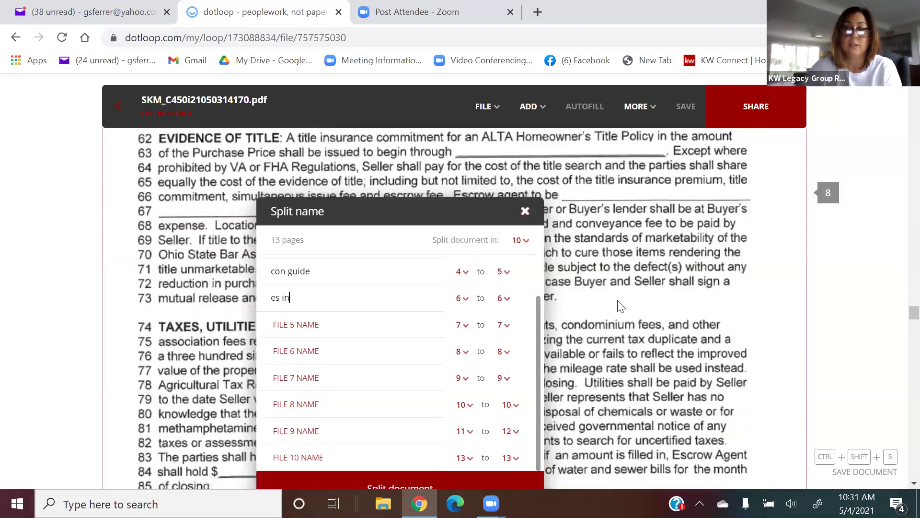
scroll(618, 301, down, 15)
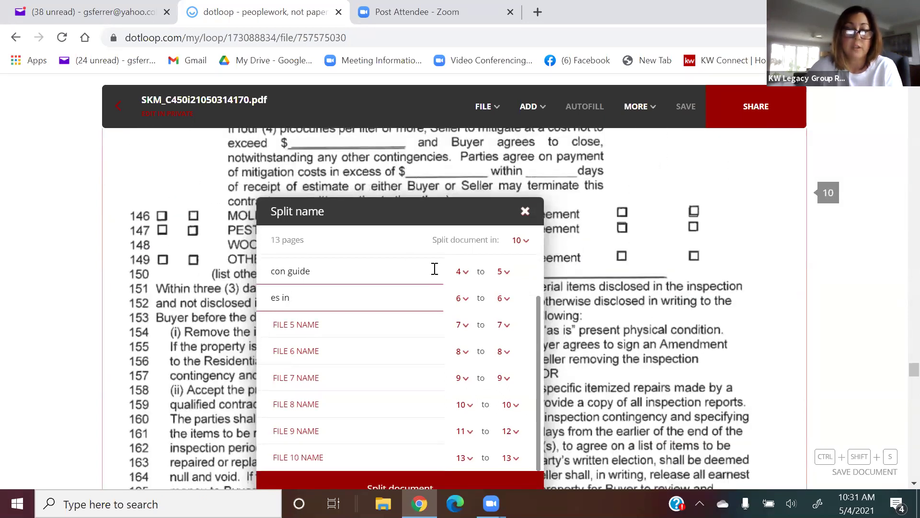
click(389, 326)
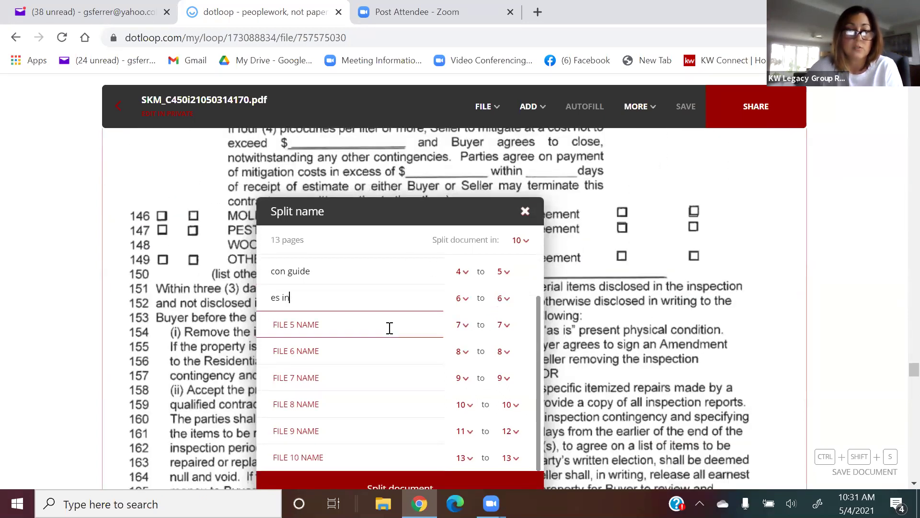
click(505, 326)
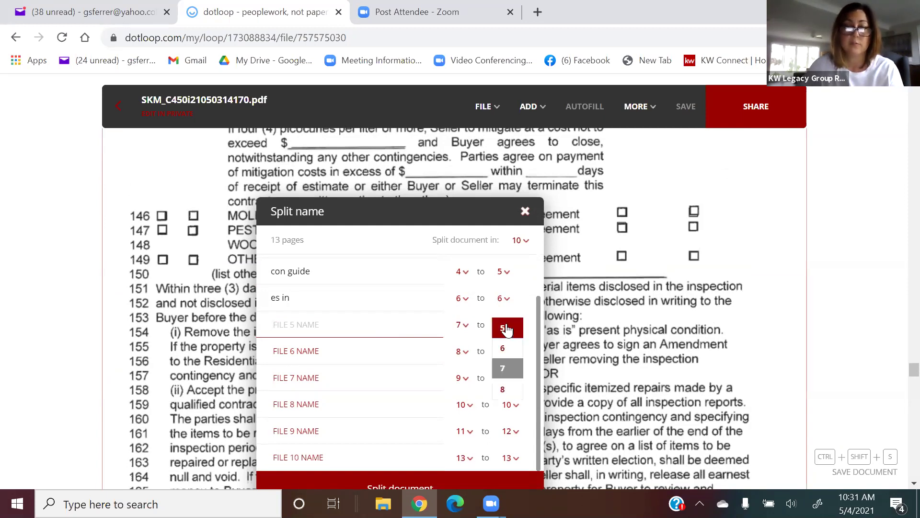
scroll(509, 365, down, 3)
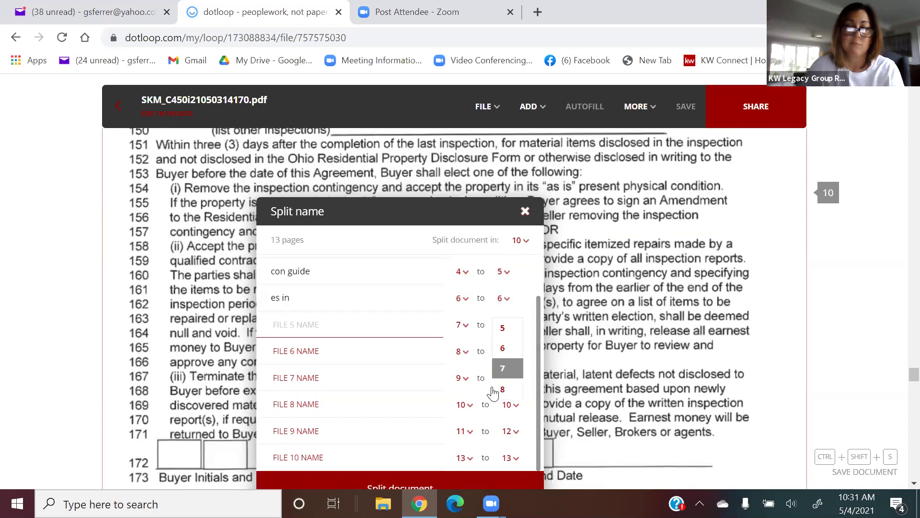
click(492, 388)
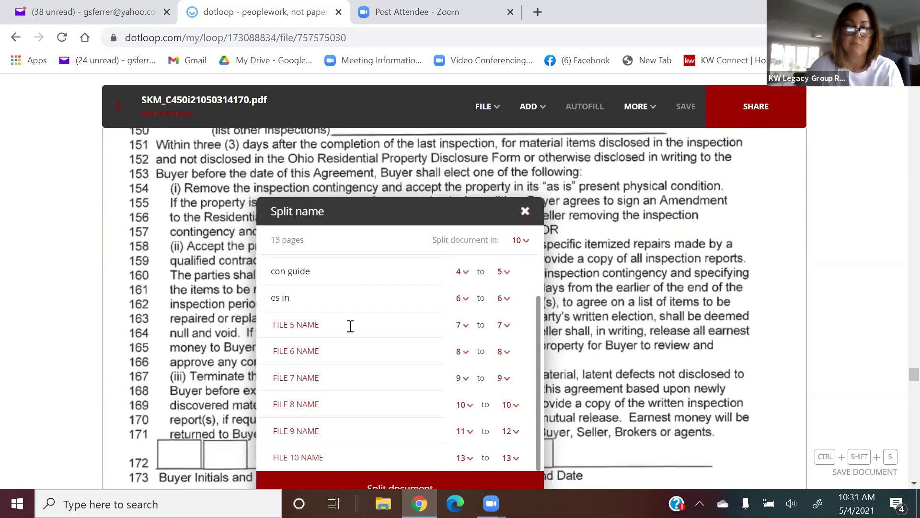
click(509, 326)
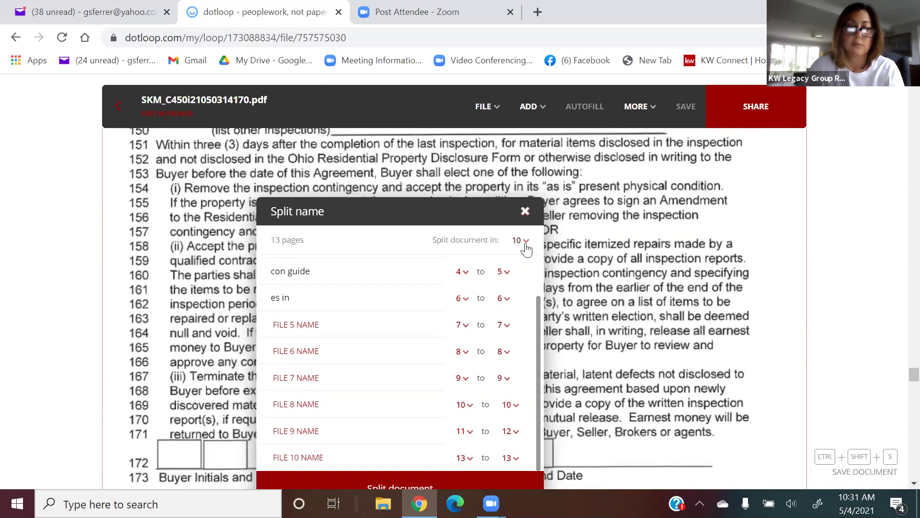
Switch the split to 13 files and back to 10 to reset page ranges.
click(522, 242)
scroll(526, 261, down, 3)
click(519, 345)
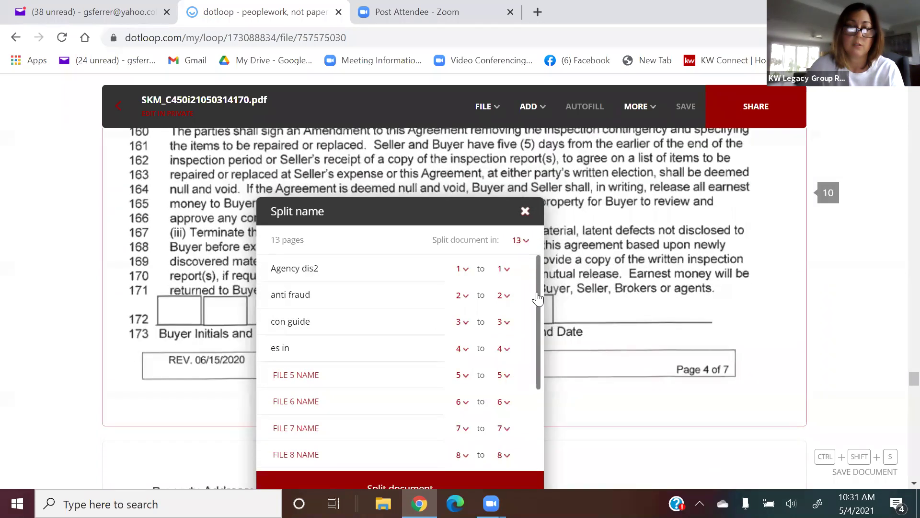
click(507, 269)
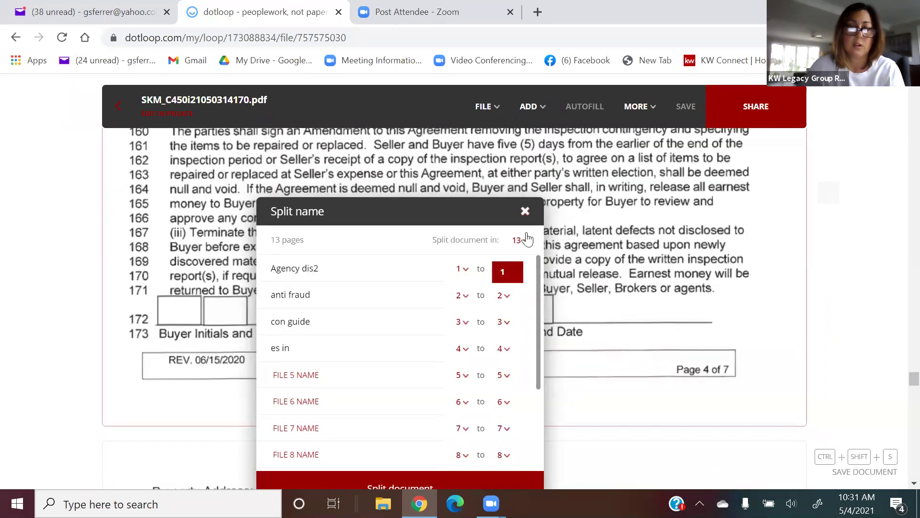
click(520, 243)
click(521, 241)
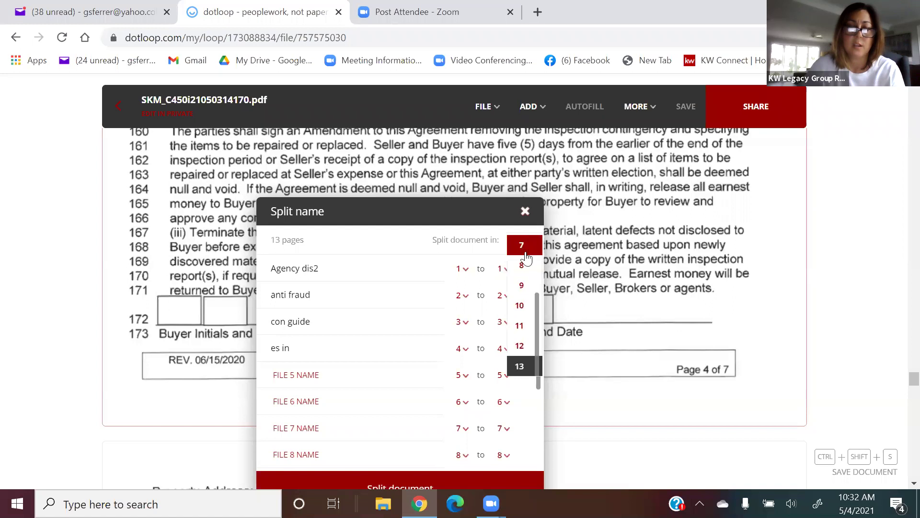
click(529, 306)
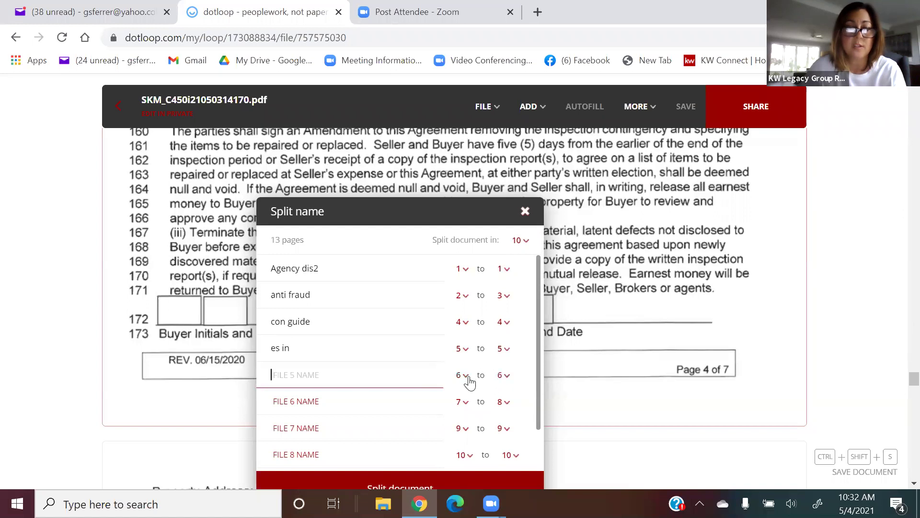
Make the fifth file cover pages 6–8, name it 'purch agrr', and run the split.
click(503, 376)
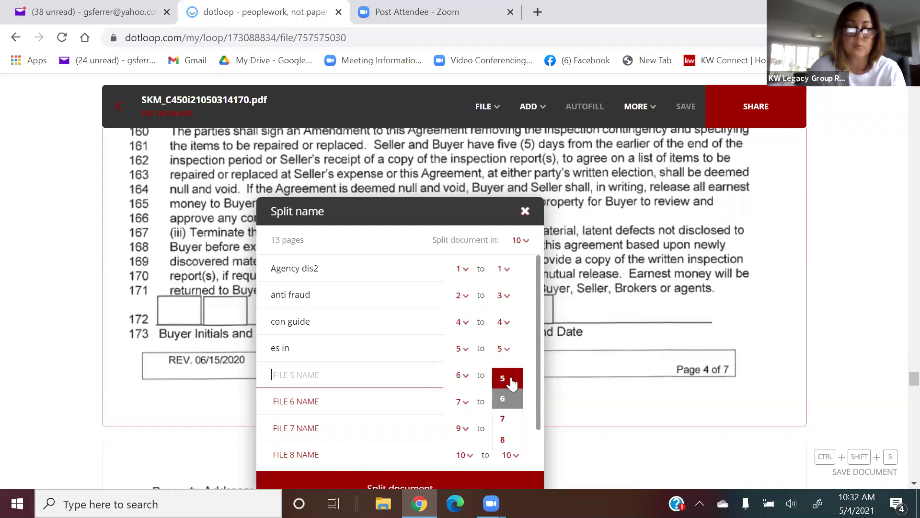
scroll(506, 412, down, 3)
click(506, 438)
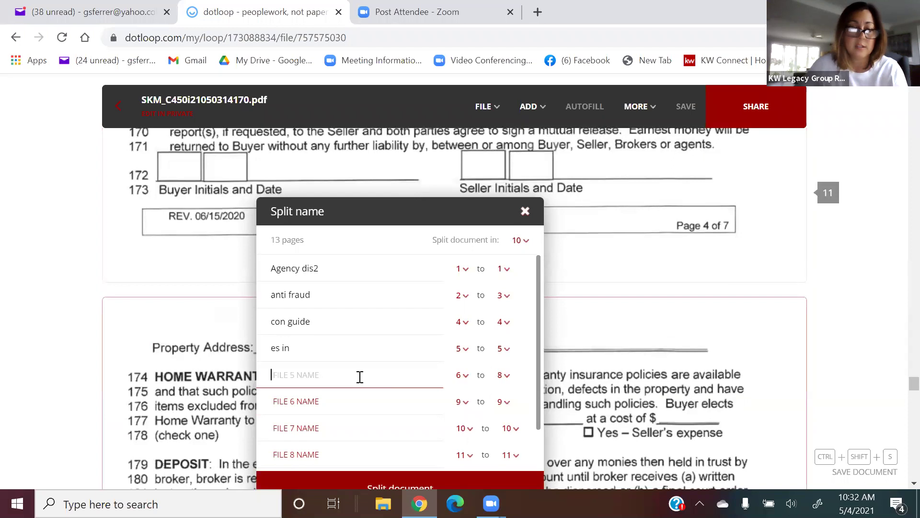
text(p)
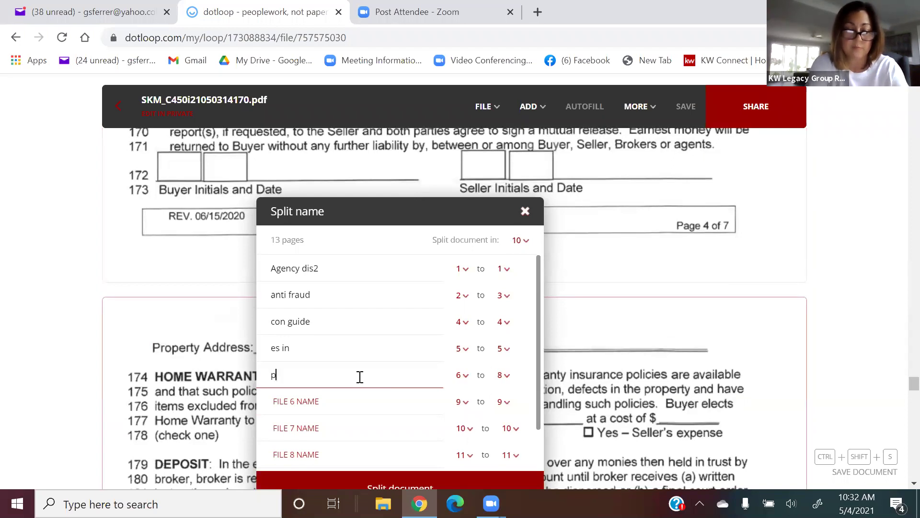
text(urch agrr)
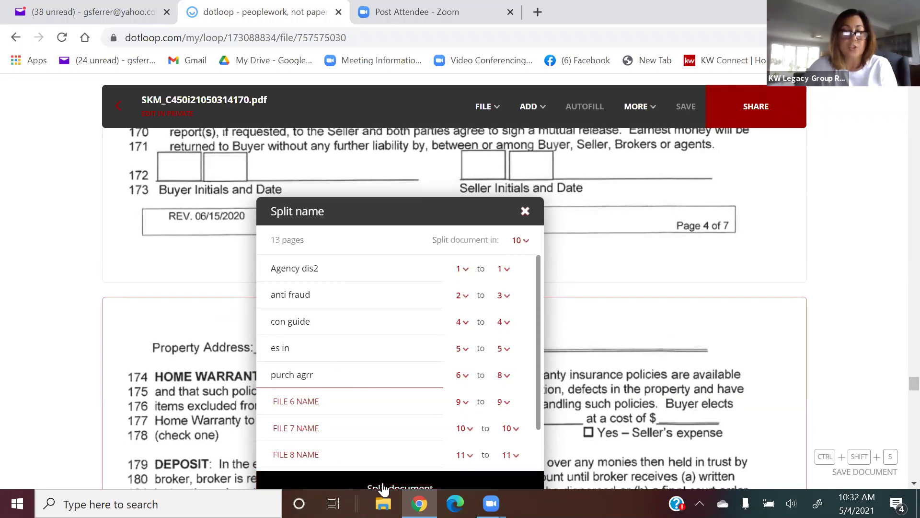
click(473, 481)
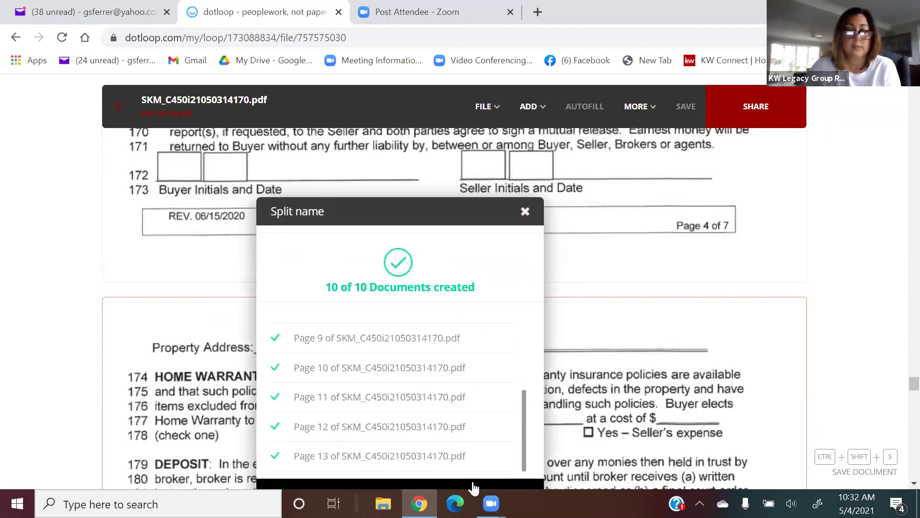
Close the split summary and review the new split documents in the loop's list.
scroll(475, 487, down, 3)
click(491, 484)
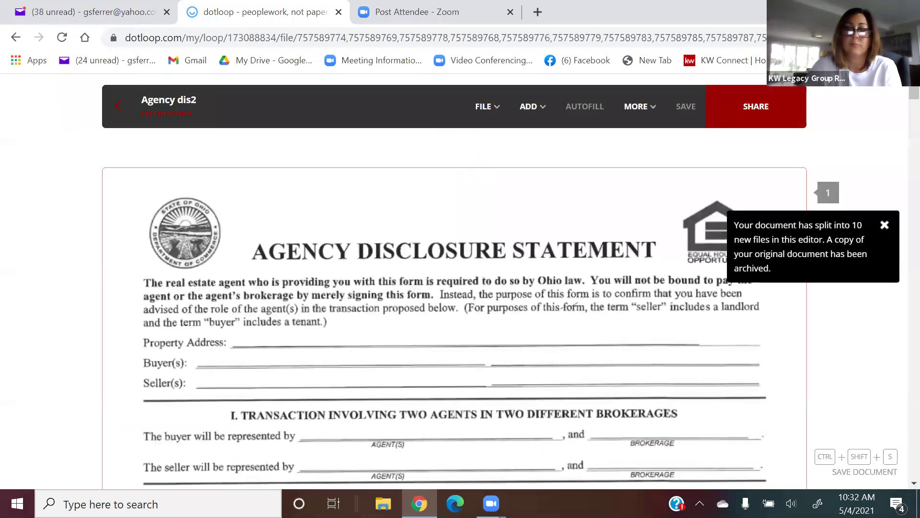
click(110, 108)
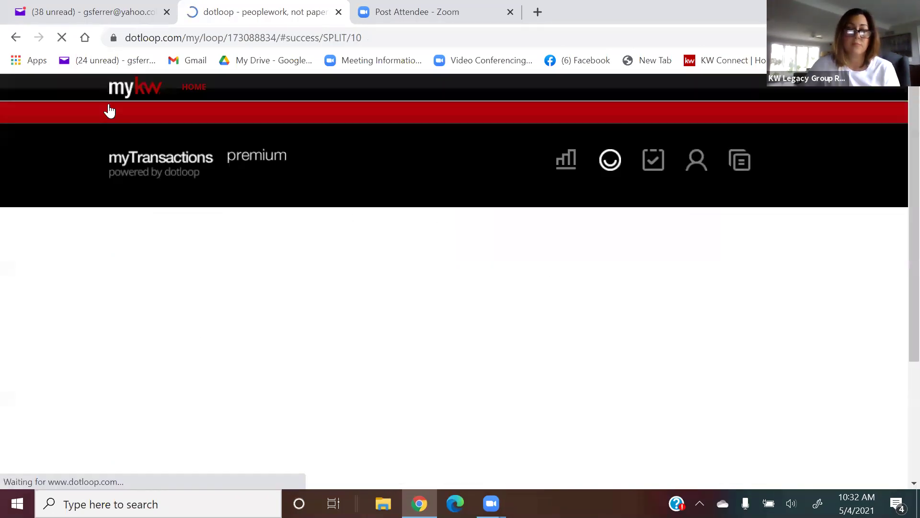
scroll(354, 218, down, 6)
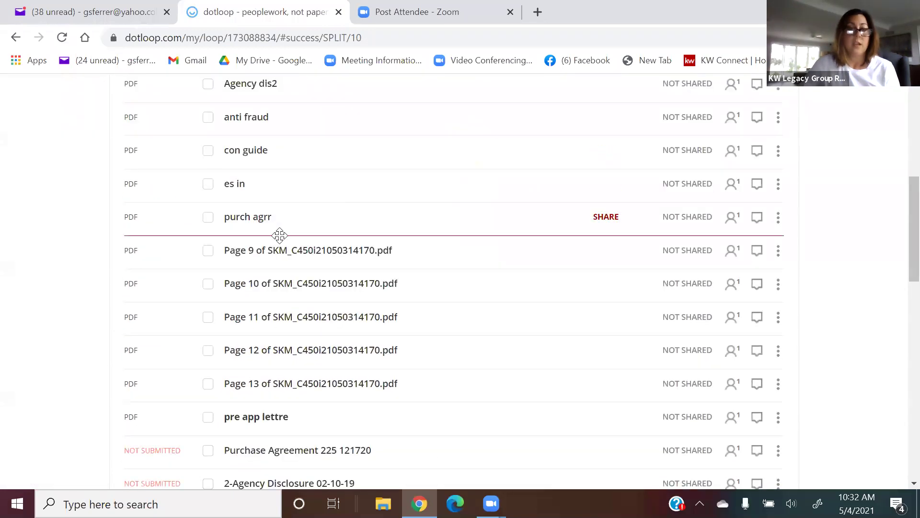
scroll(321, 395, down, 6)
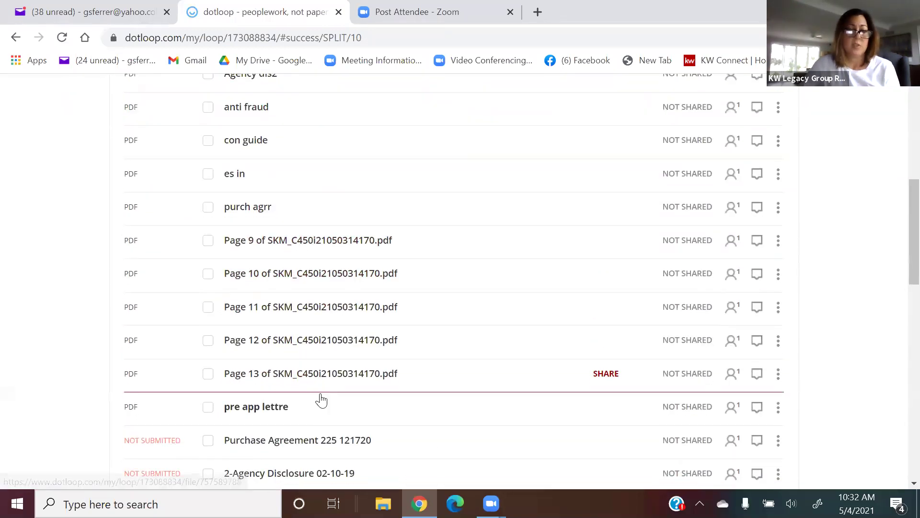
scroll(320, 397, up, 7)
scroll(320, 398, down, 2)
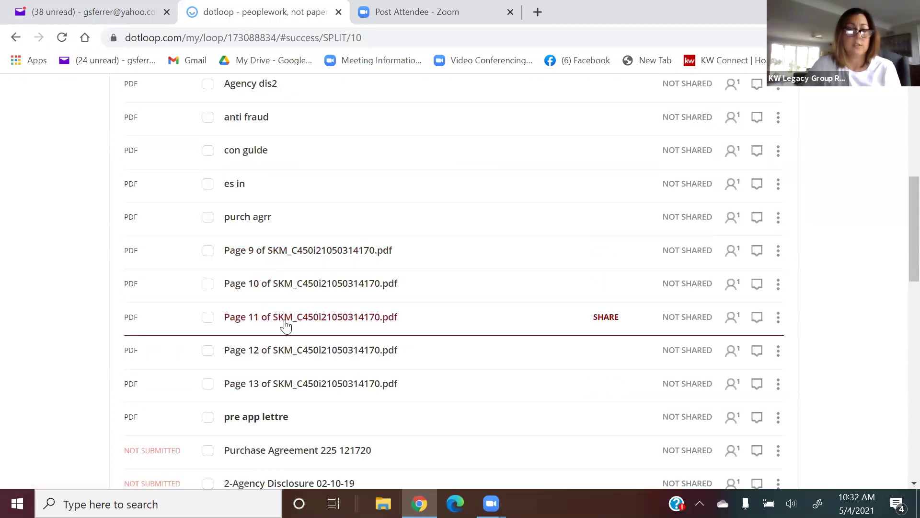
scroll(292, 259, up, 2)
scroll(292, 259, down, 2)
scroll(292, 259, down, 2)
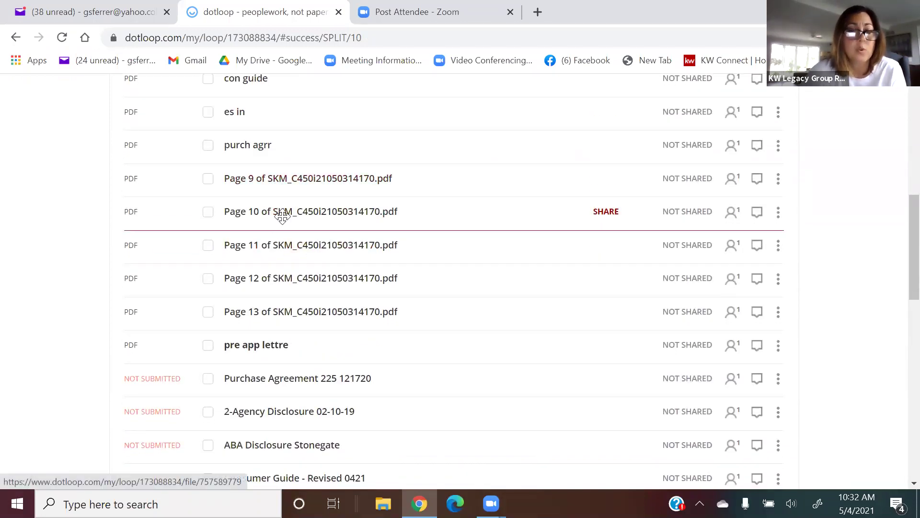
scroll(279, 186, up, 5)
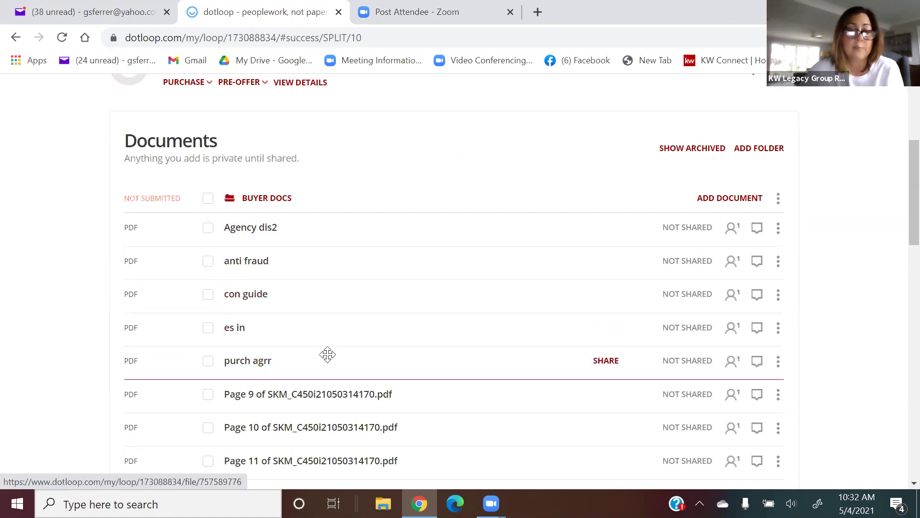
scroll(336, 345, down, 5)
scroll(343, 338, down, 3)
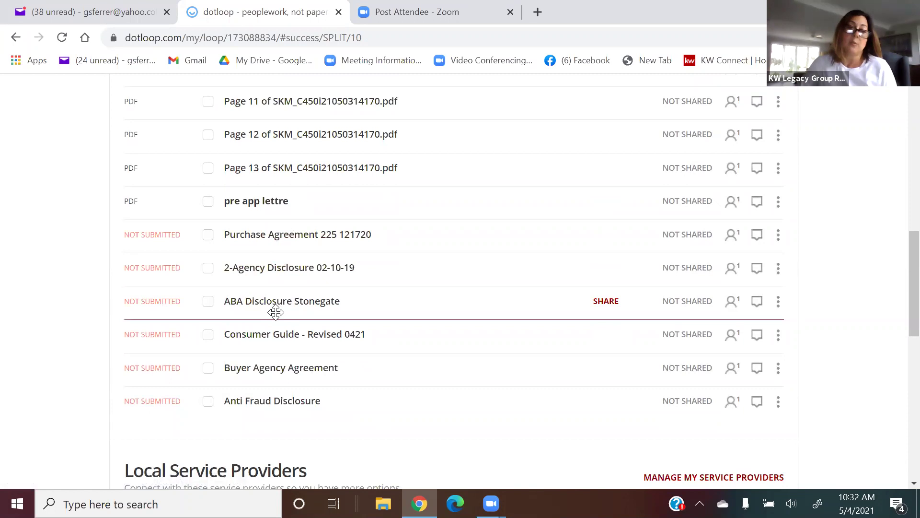
scroll(415, 138, up, 2)
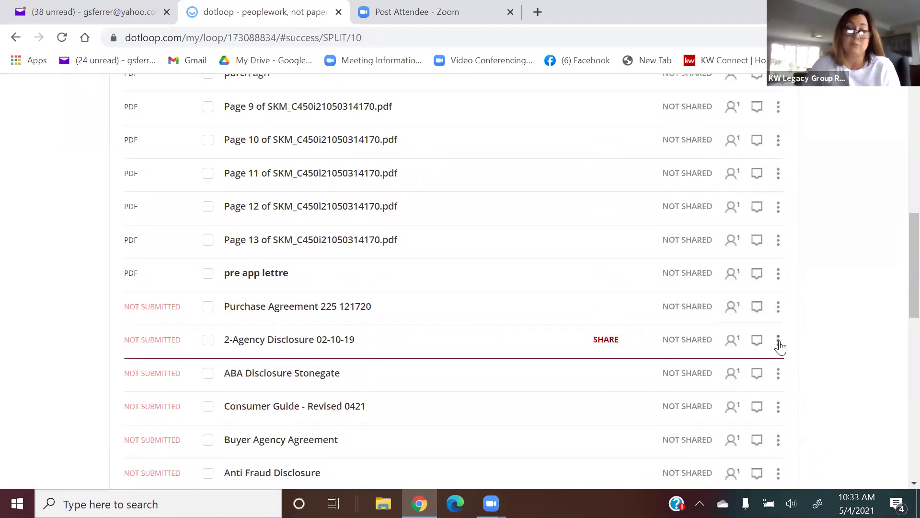
scroll(755, 325, up, 2)
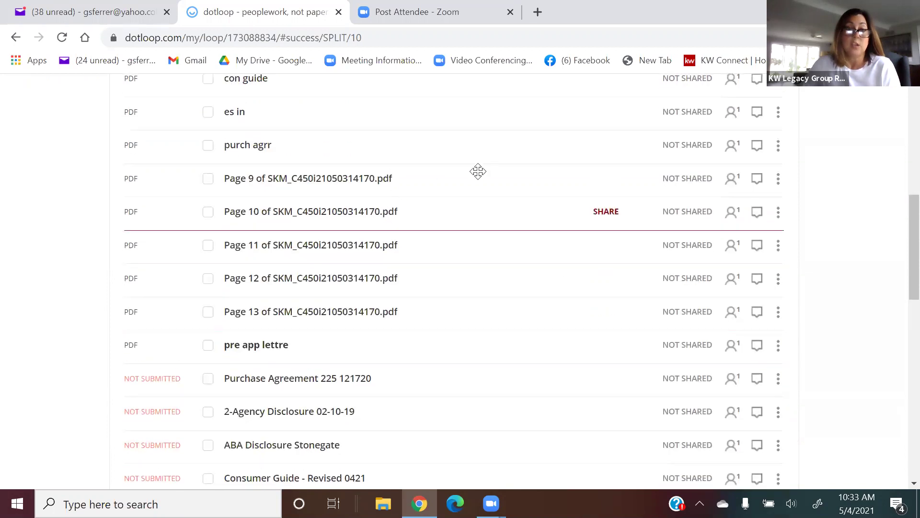
Archive the leftover Page 9 and Page 10 files.
click(779, 182)
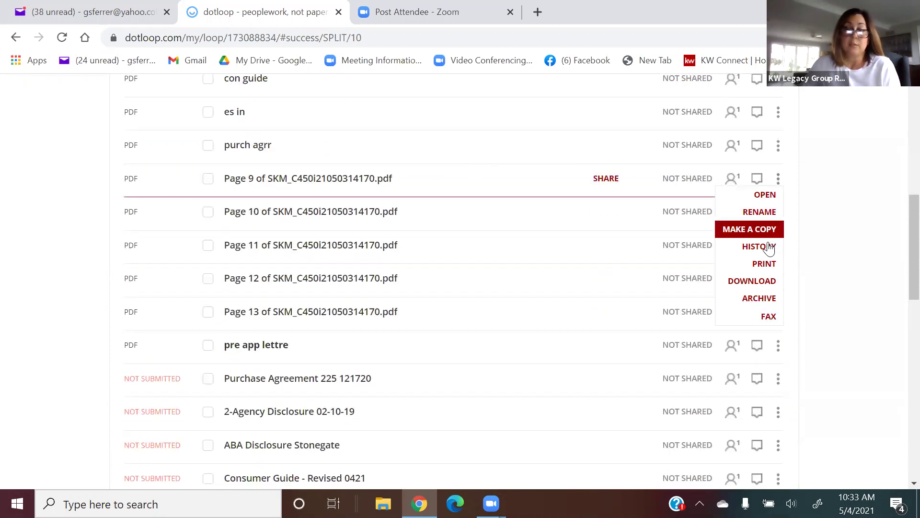
click(761, 298)
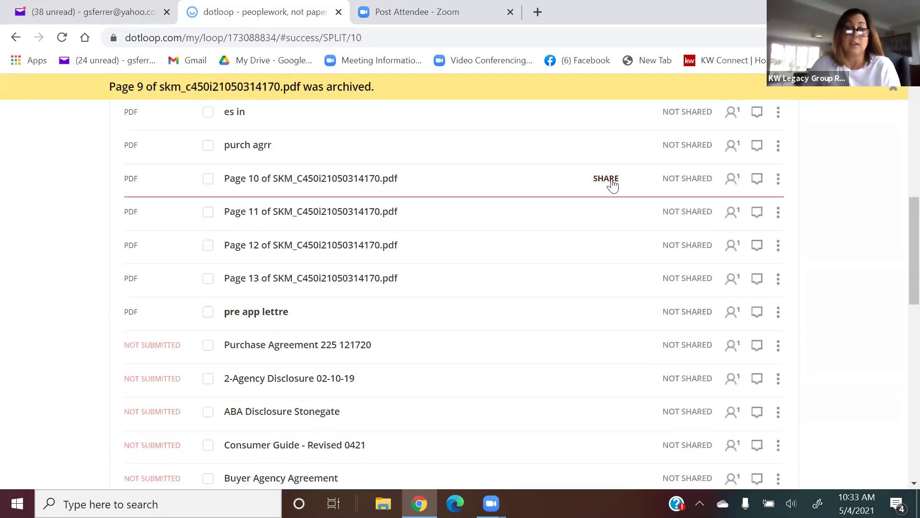
click(778, 178)
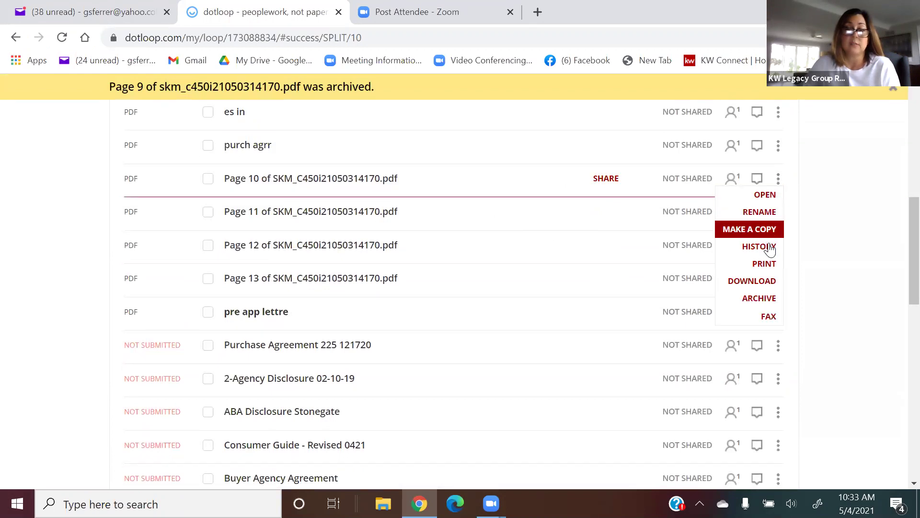
click(761, 298)
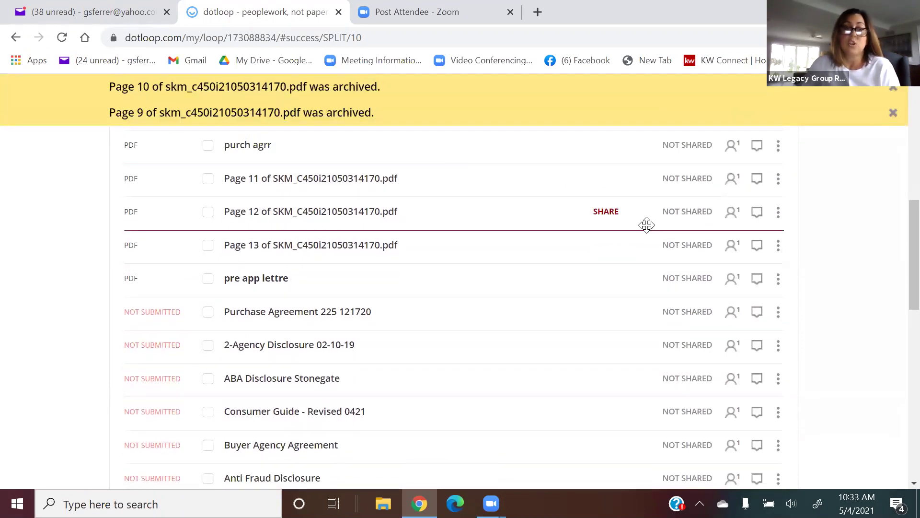
Show archived documents and confirm archived Page 10 is still kept.
scroll(647, 225, up, 6)
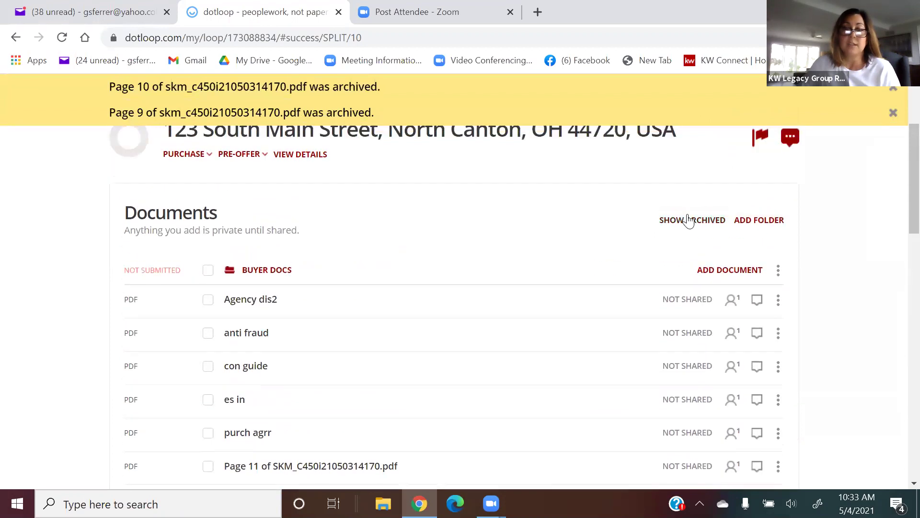
click(693, 220)
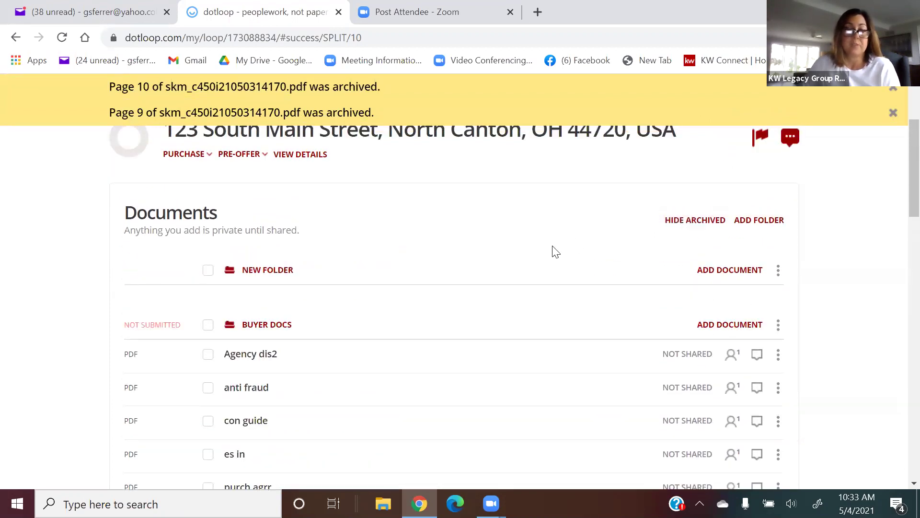
scroll(551, 247, down, 15)
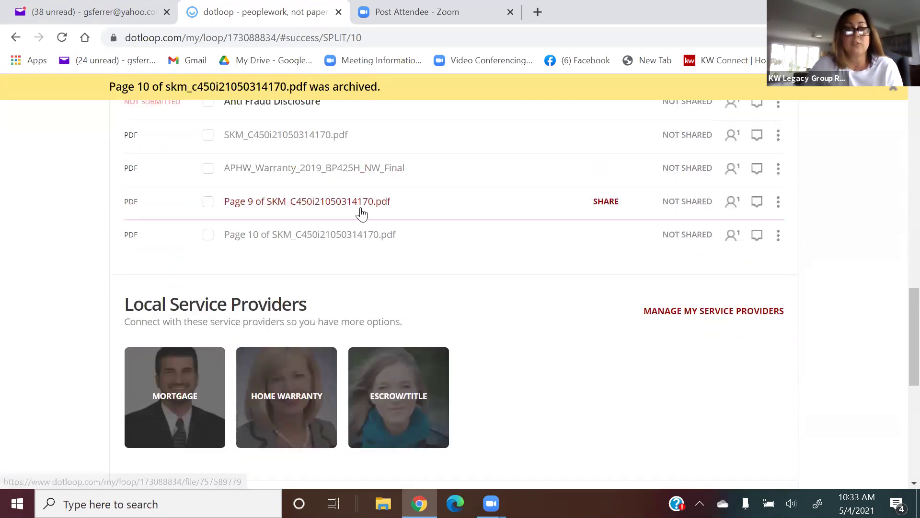
click(778, 235)
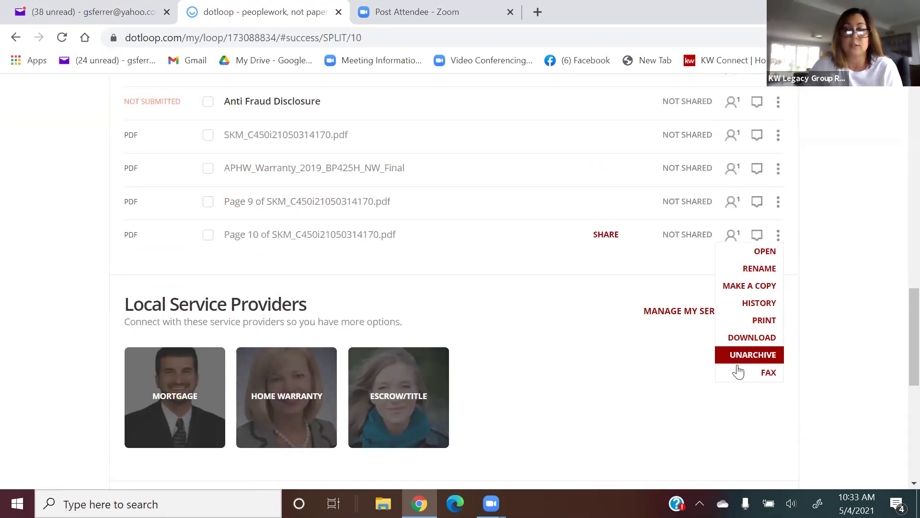
click(856, 280)
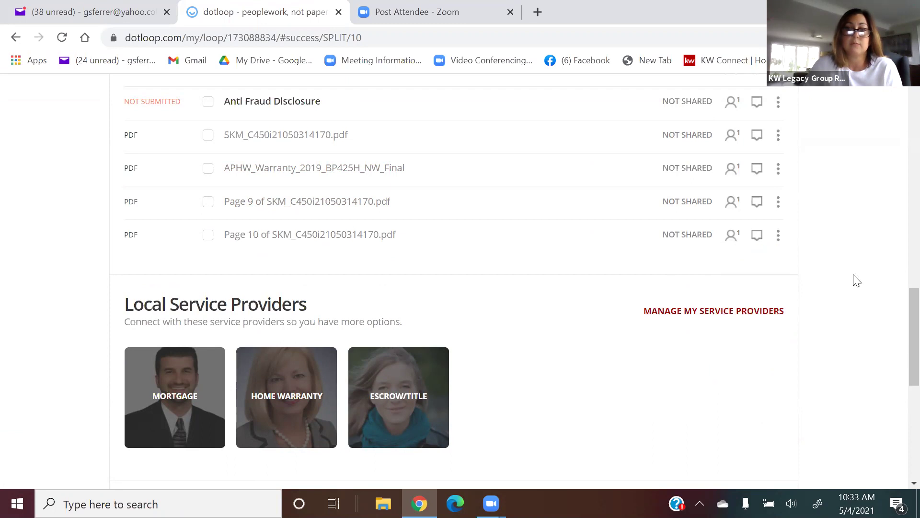
Hide archived documents again and open the Agency dis2 document.
scroll(856, 280, up, 20)
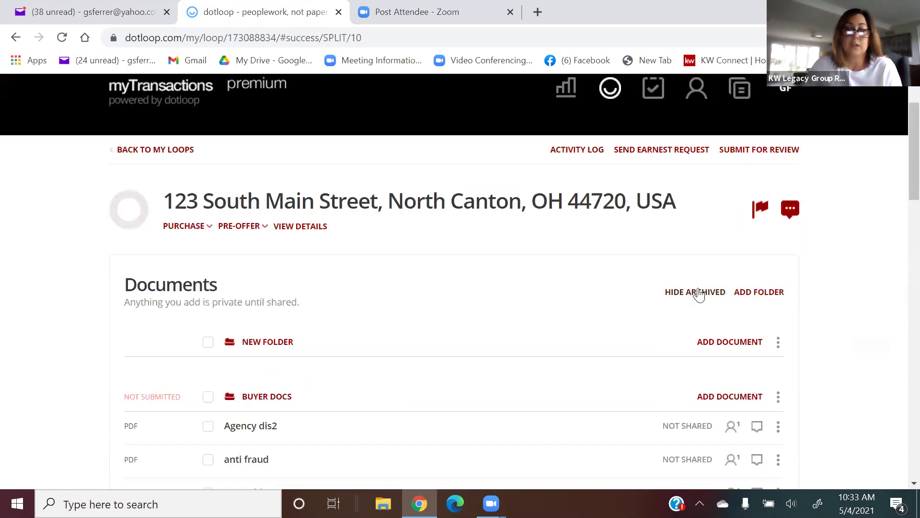
click(699, 295)
scroll(435, 292, down, 3)
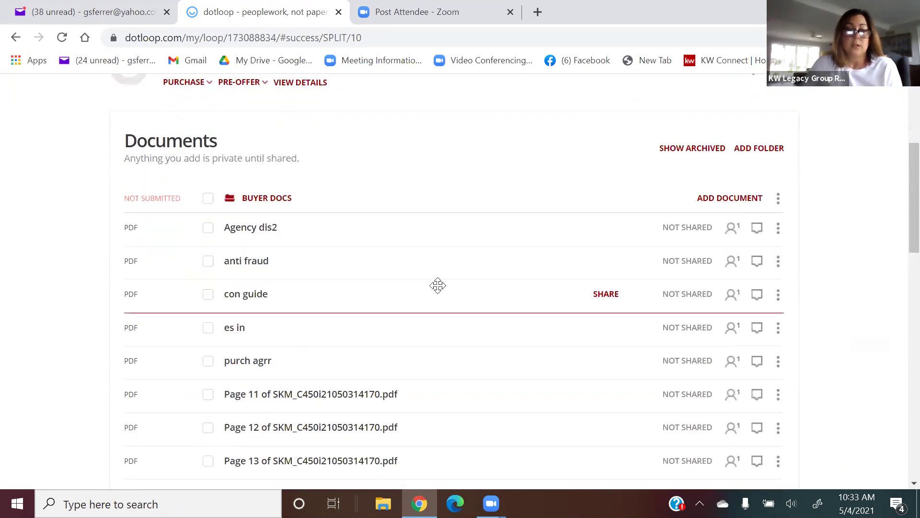
scroll(431, 283, down, 2)
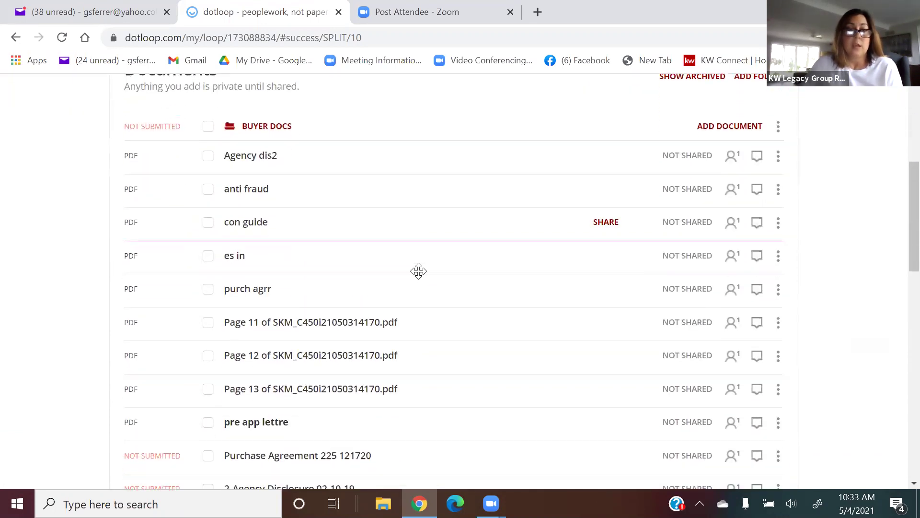
click(242, 164)
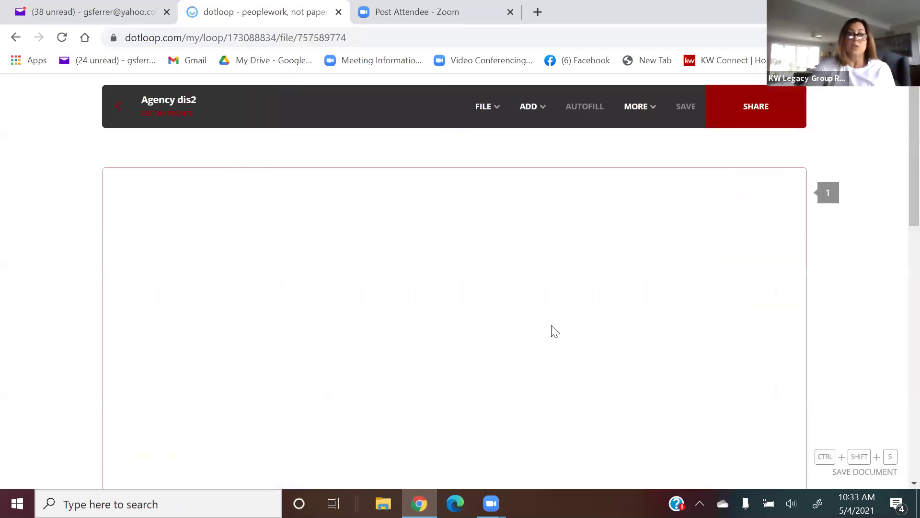
Add a widened text field on the Property Address line reading 123 main.
scroll(552, 327, down, 5)
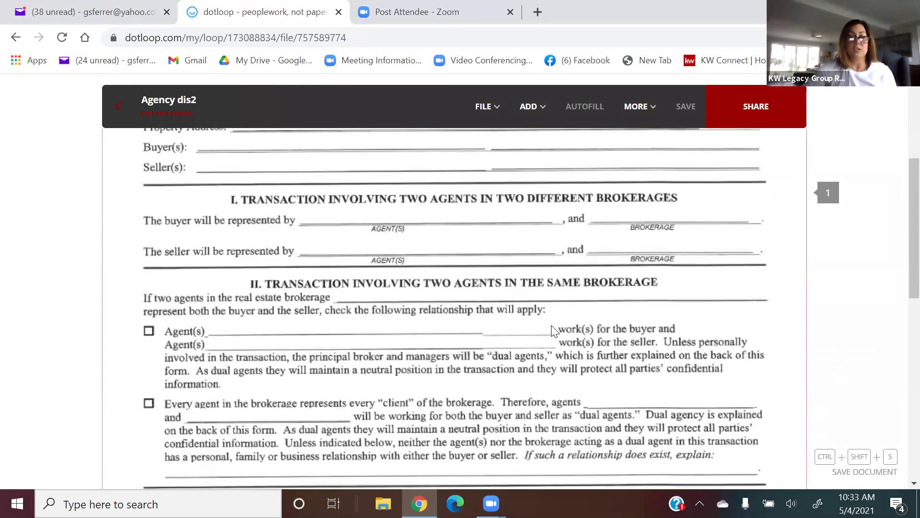
scroll(551, 328, down, 8)
scroll(552, 328, up, 11)
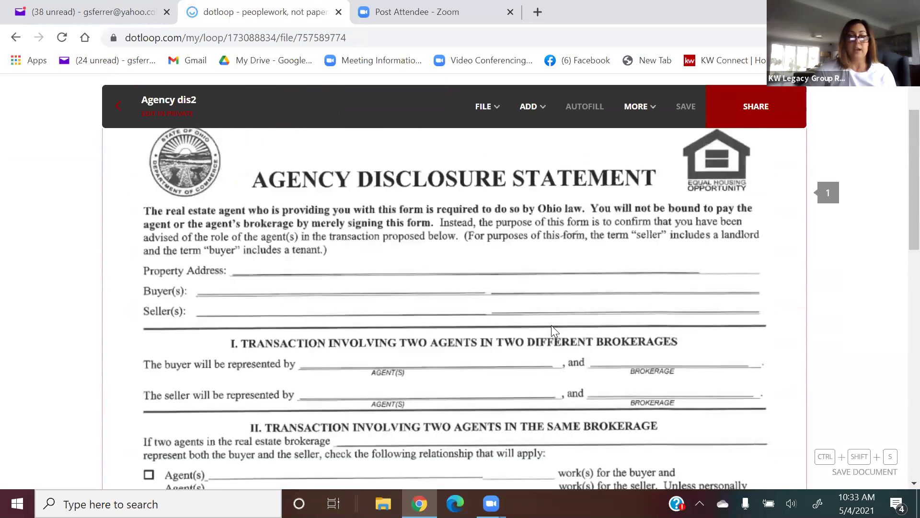
scroll(552, 326, up, 2)
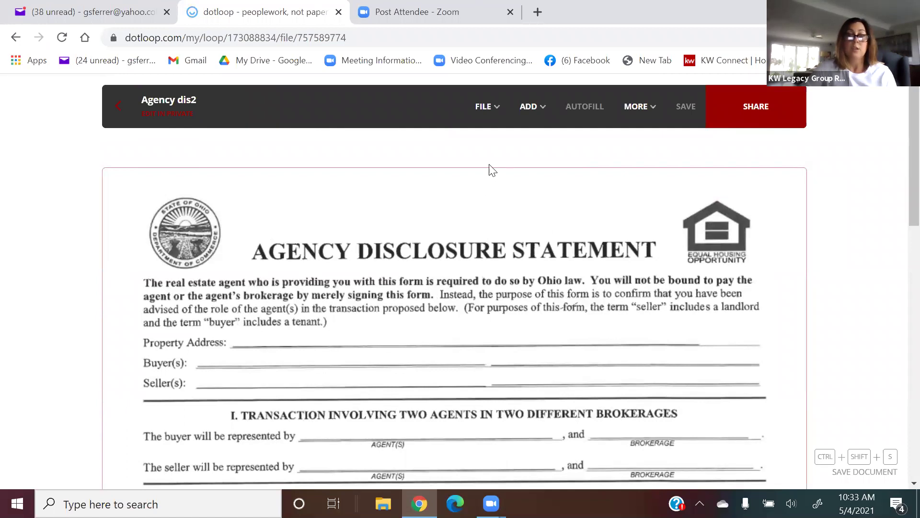
click(538, 111)
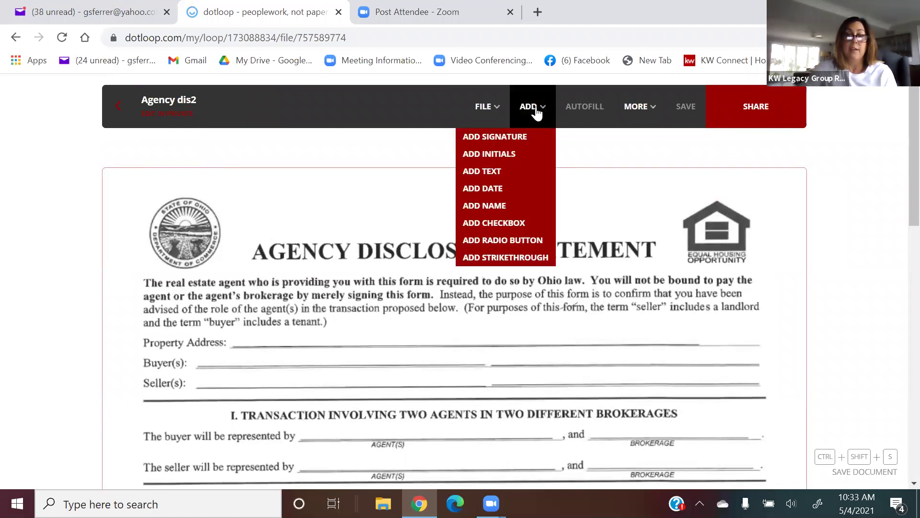
click(520, 171)
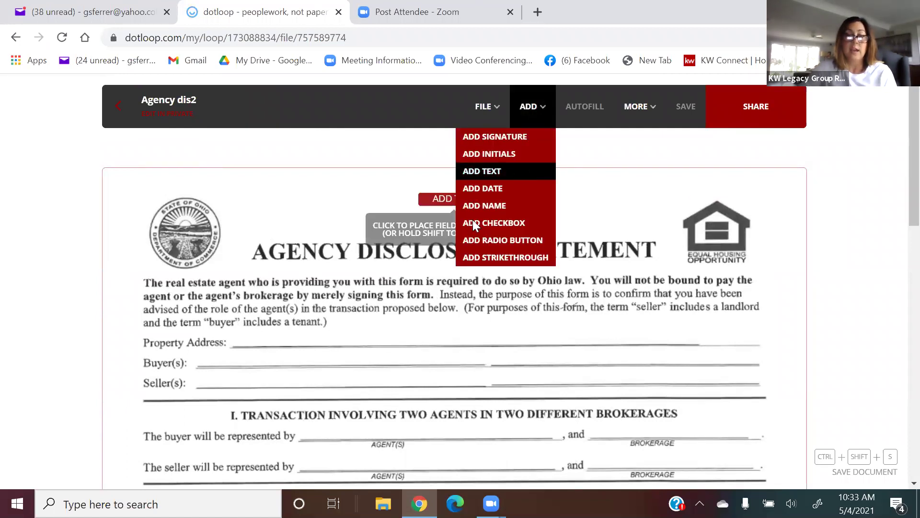
click(275, 346)
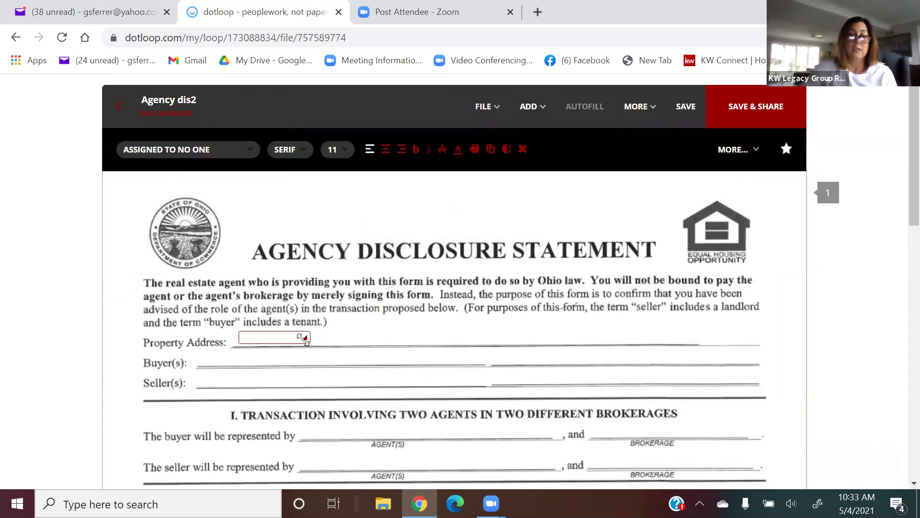
drag(303, 337, 524, 339)
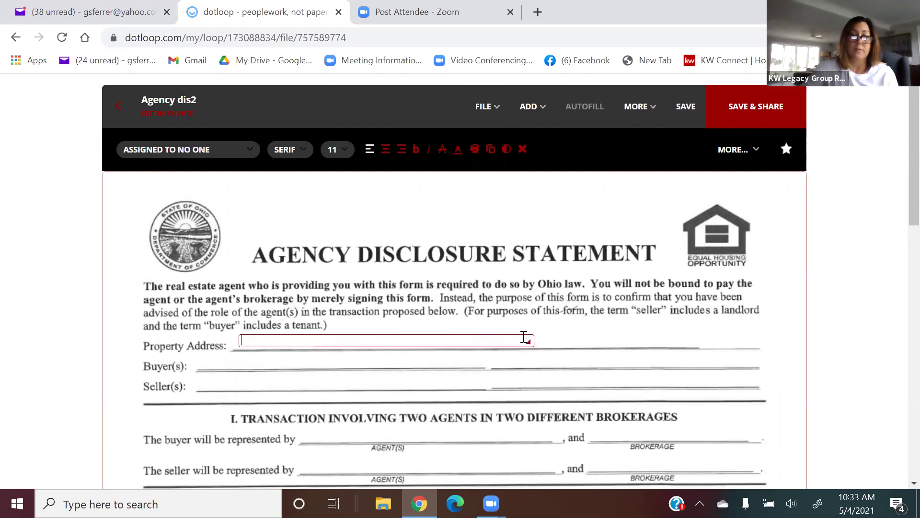
text(123 main....)
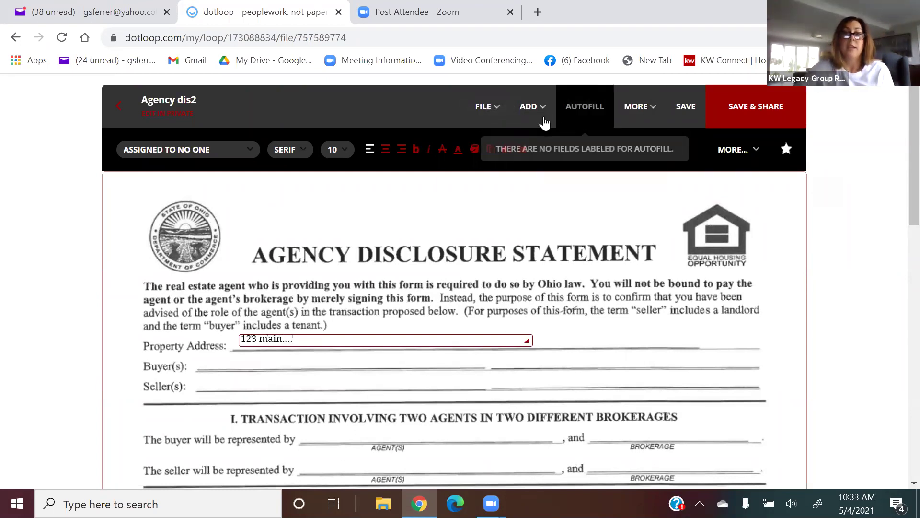
Add a second widened text field on the Buyer(s) line.
click(531, 107)
click(525, 173)
click(238, 368)
drag(268, 358, 385, 361)
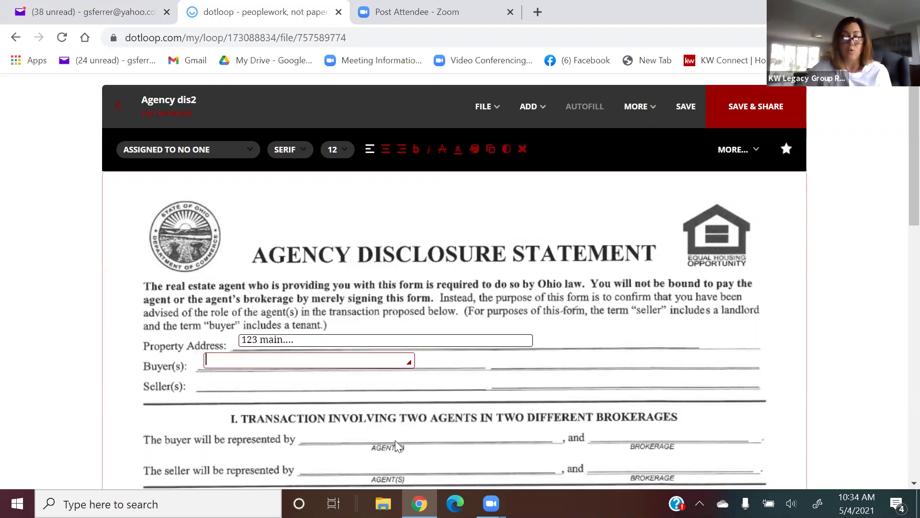
scroll(395, 440, down, 3)
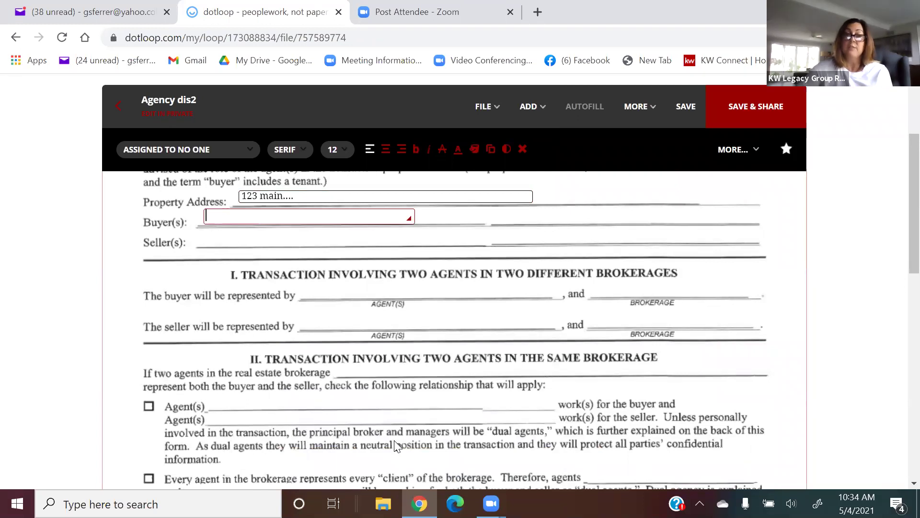
scroll(395, 445, down, 2)
scroll(395, 441, up, 4)
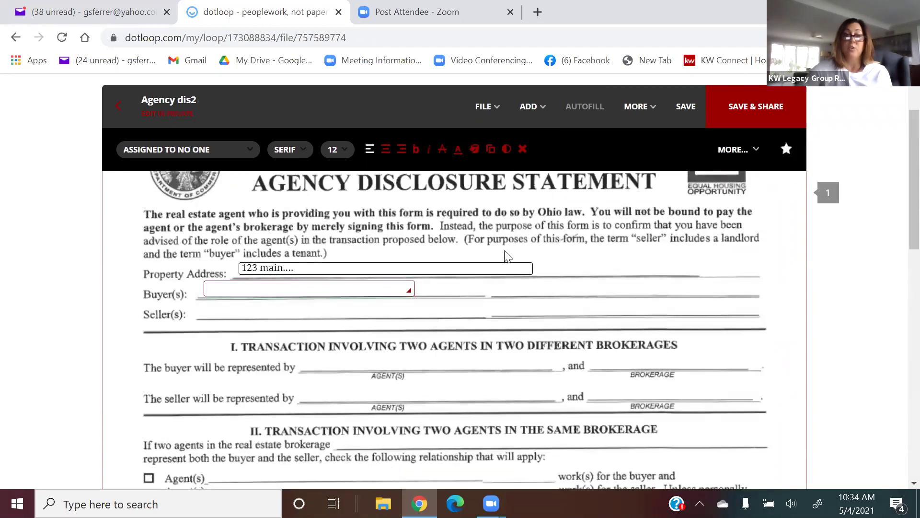
click(533, 108)
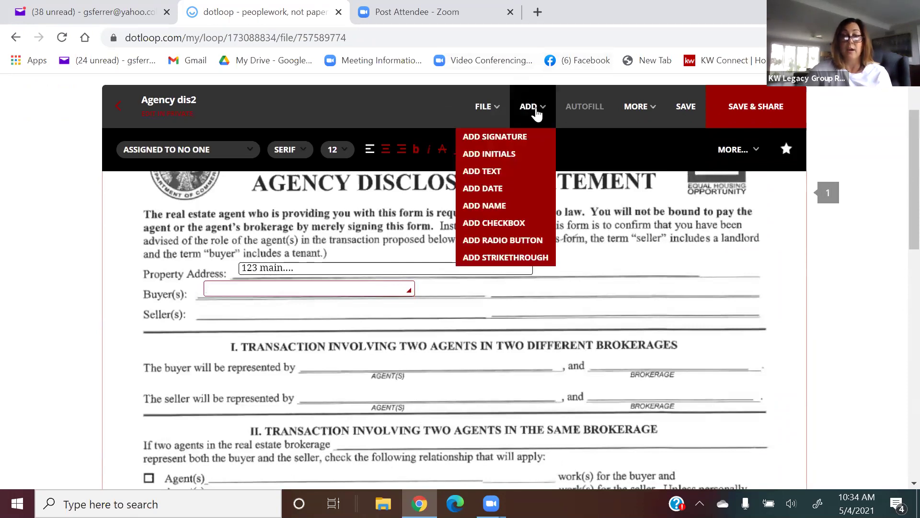
Place checkbox fields over the Agent(s) box and the 'Every agent in the brokerage' box.
scroll(530, 211, down, 3)
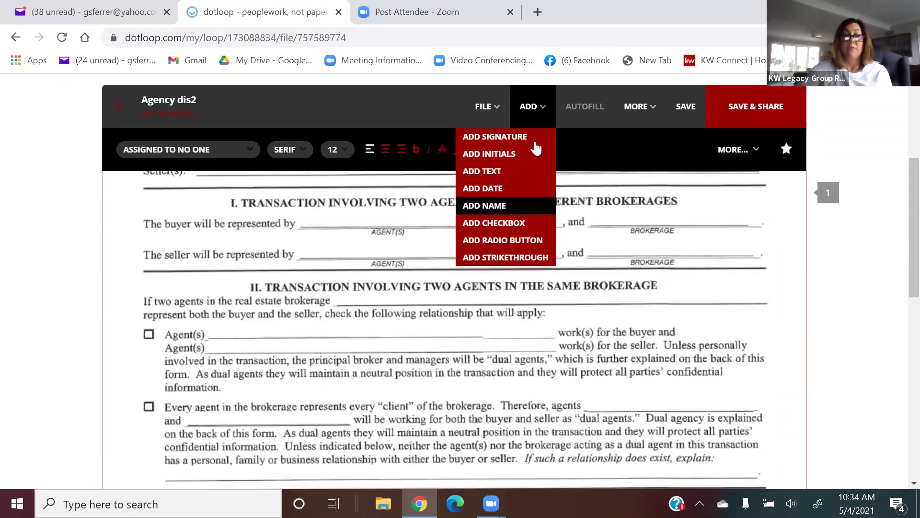
click(518, 223)
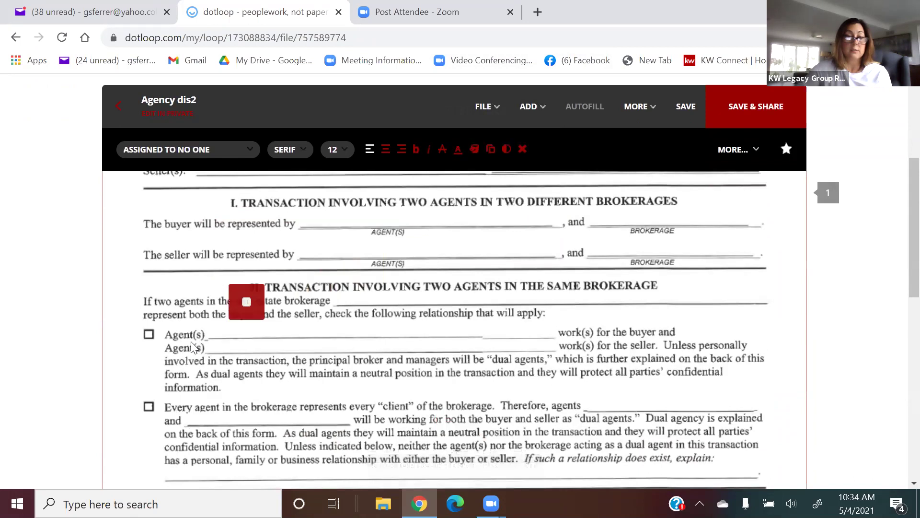
click(149, 356)
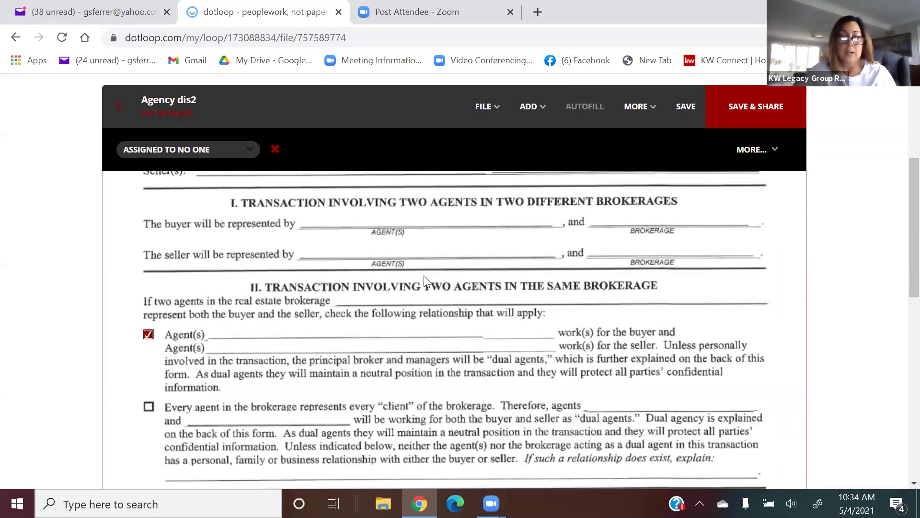
click(531, 107)
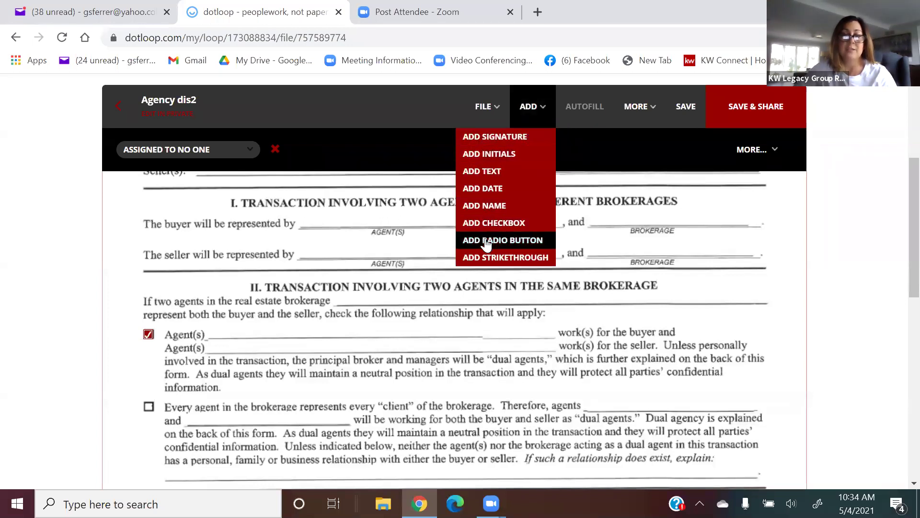
click(489, 223)
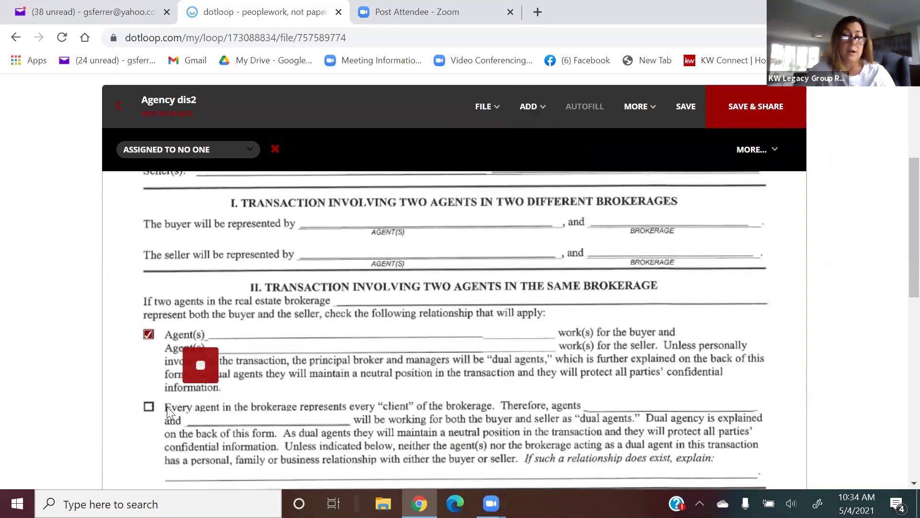
click(153, 434)
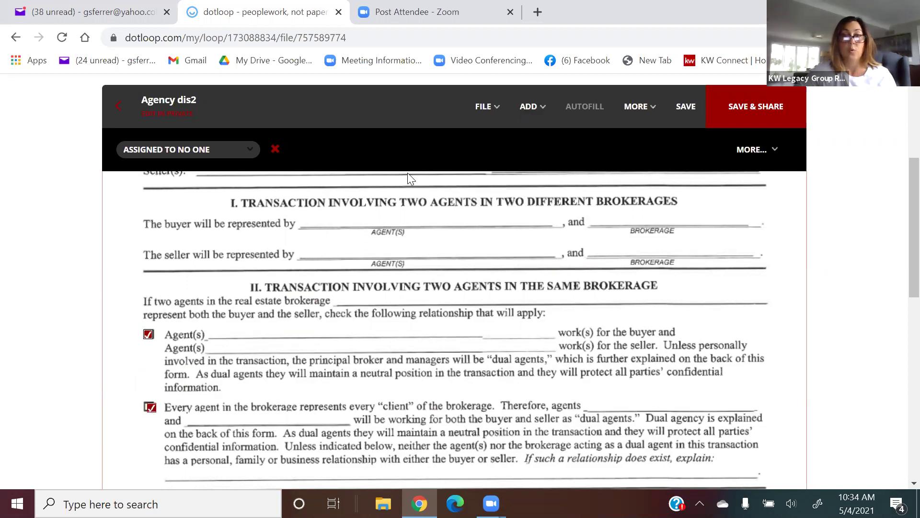
scroll(484, 197, down, 3)
scroll(484, 196, down, 4)
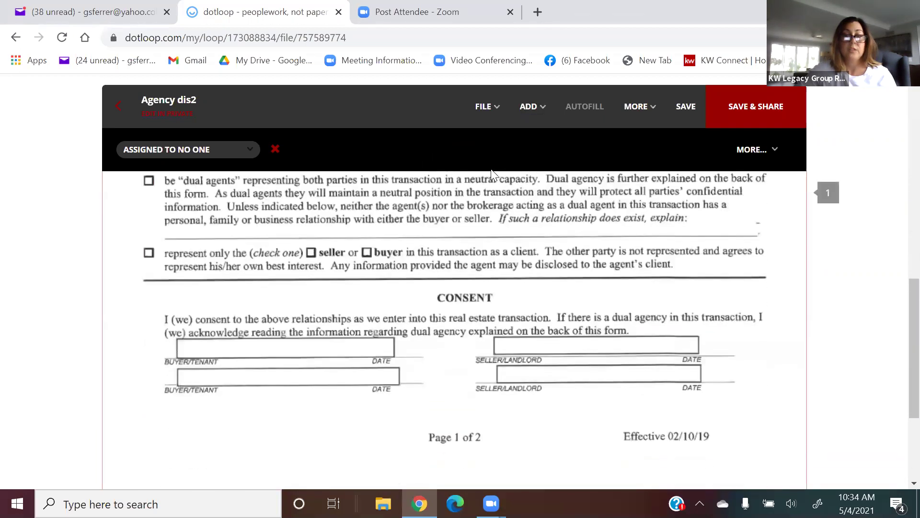
Add a signature field on the first buyer line, assigned to the first listed participant.
click(527, 106)
click(519, 140)
click(294, 369)
click(215, 155)
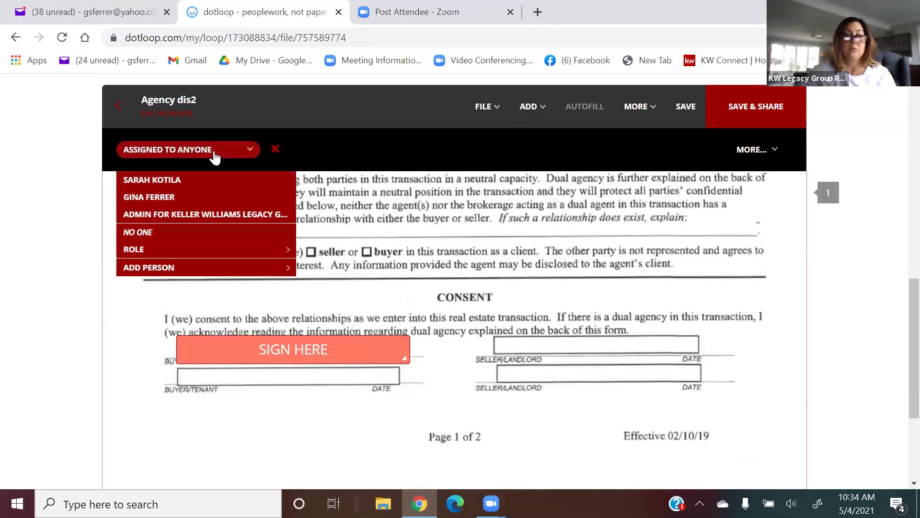
click(207, 180)
scroll(428, 309, down, 4)
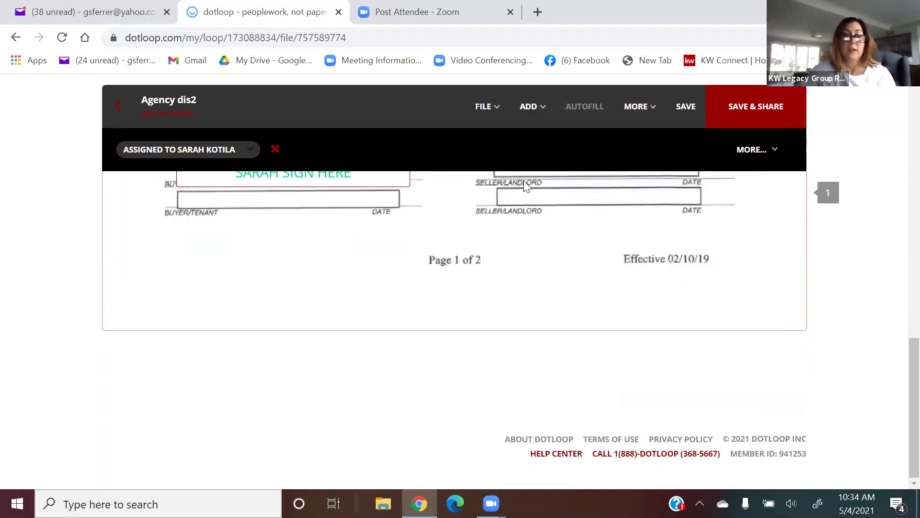
Add a buyer initials field below the signature lines, save Agency dis2, and return to the loop.
click(532, 108)
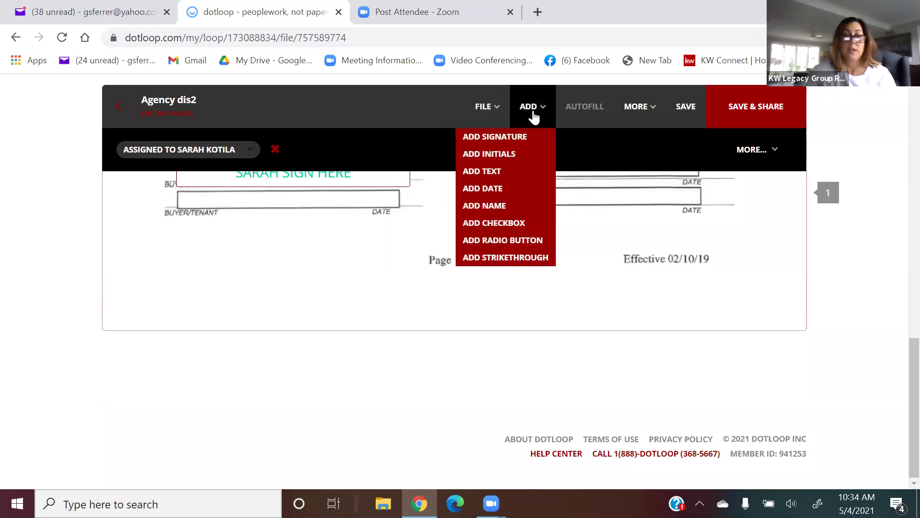
click(489, 154)
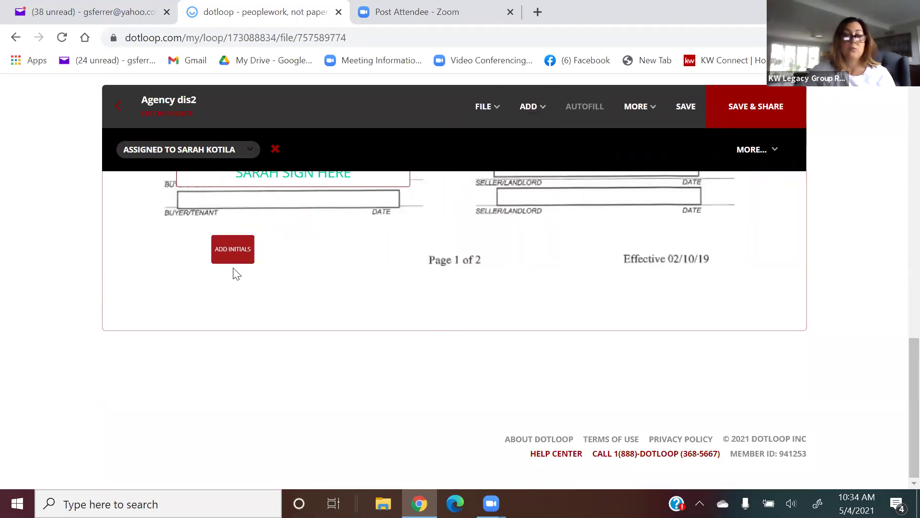
click(233, 261)
click(194, 153)
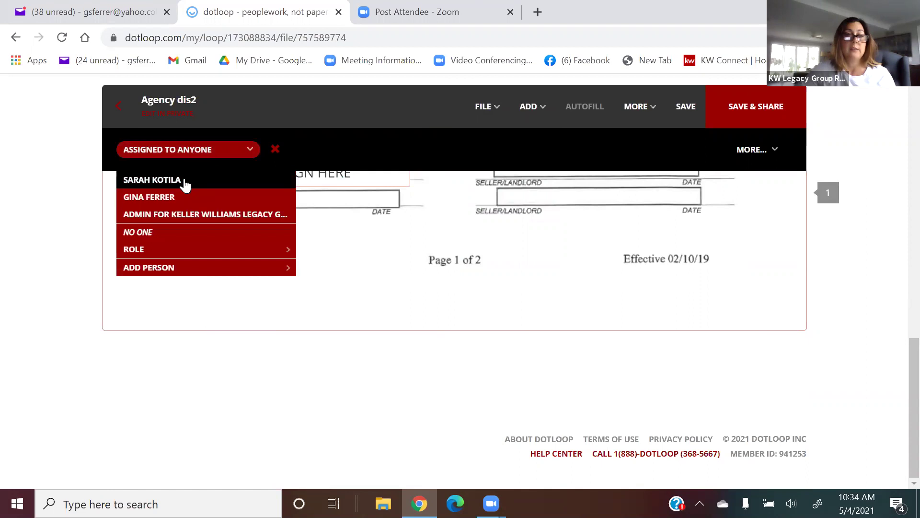
click(190, 180)
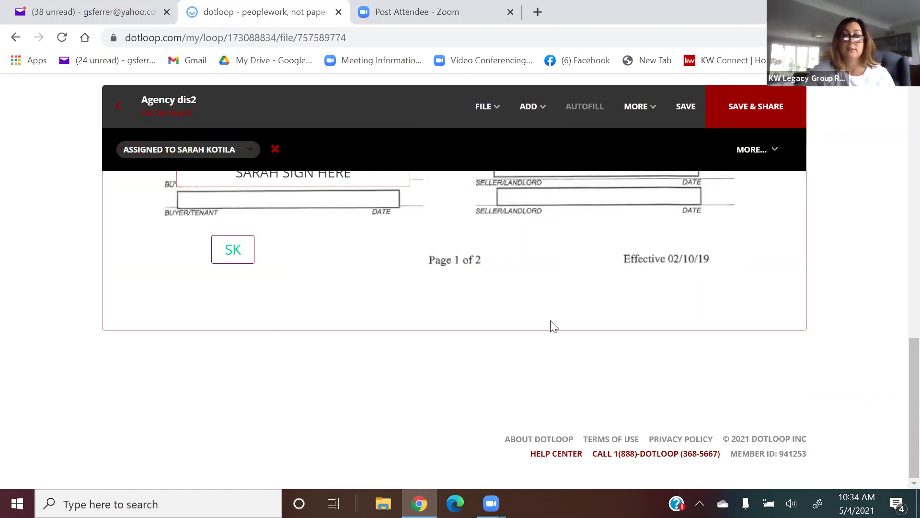
scroll(552, 326, up, 8)
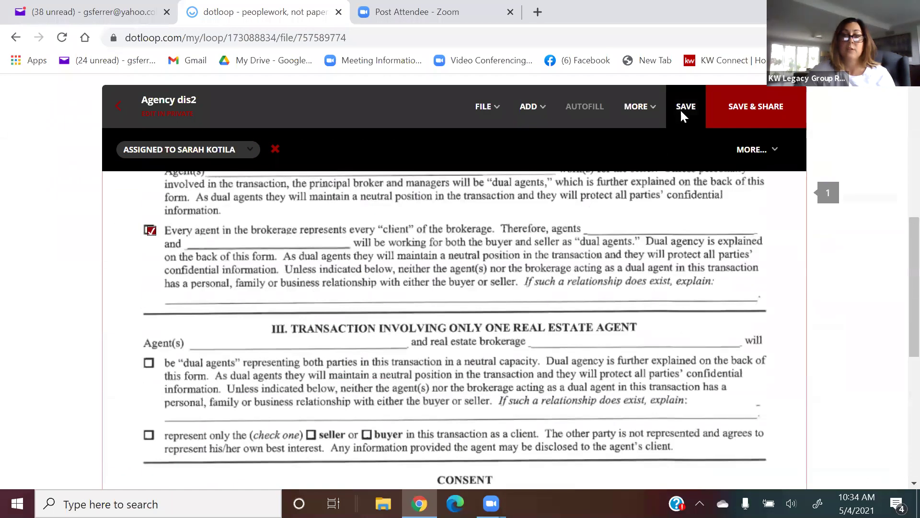
click(685, 109)
click(105, 116)
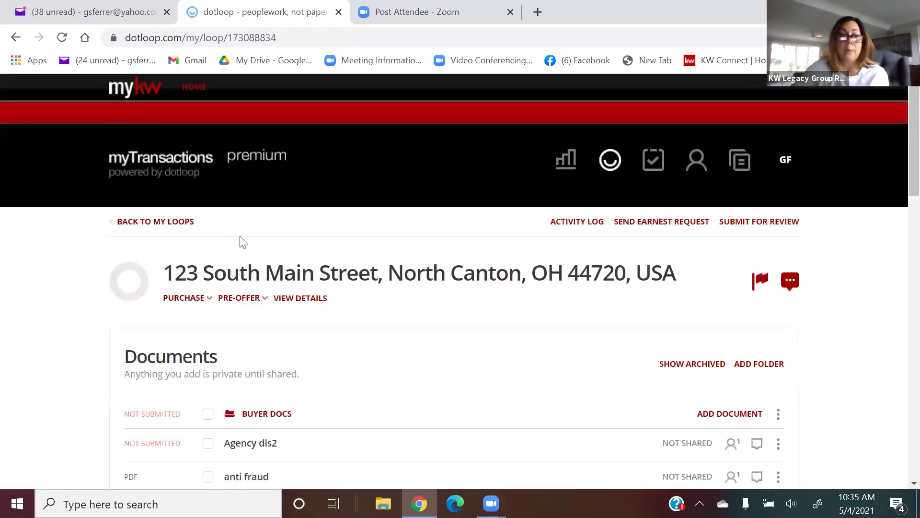
Go back to My Loops, reopen the 123 South Main Street loop, then return to My Loops.
scroll(331, 304, down, 2)
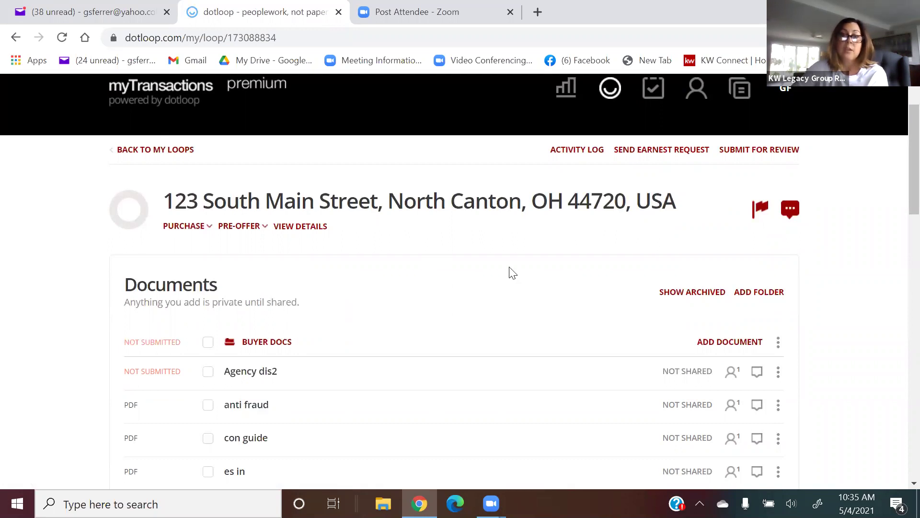
scroll(512, 273, up, 2)
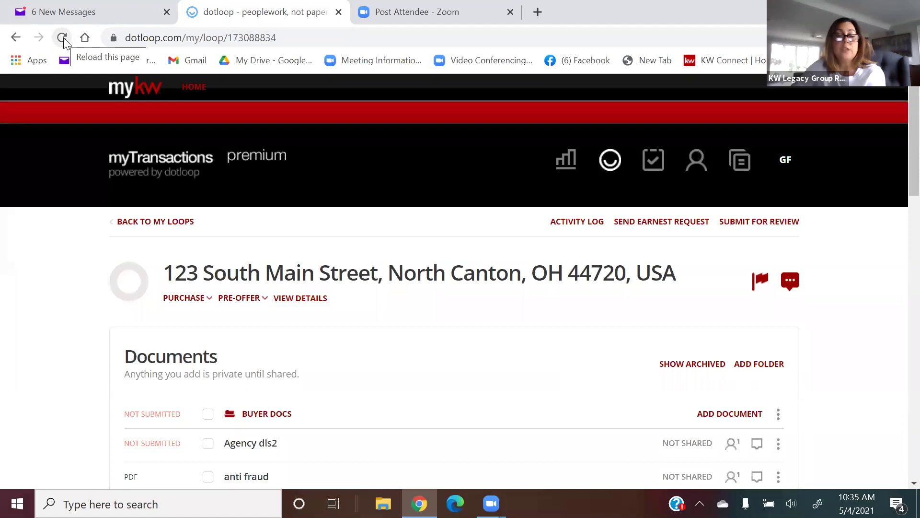
click(134, 224)
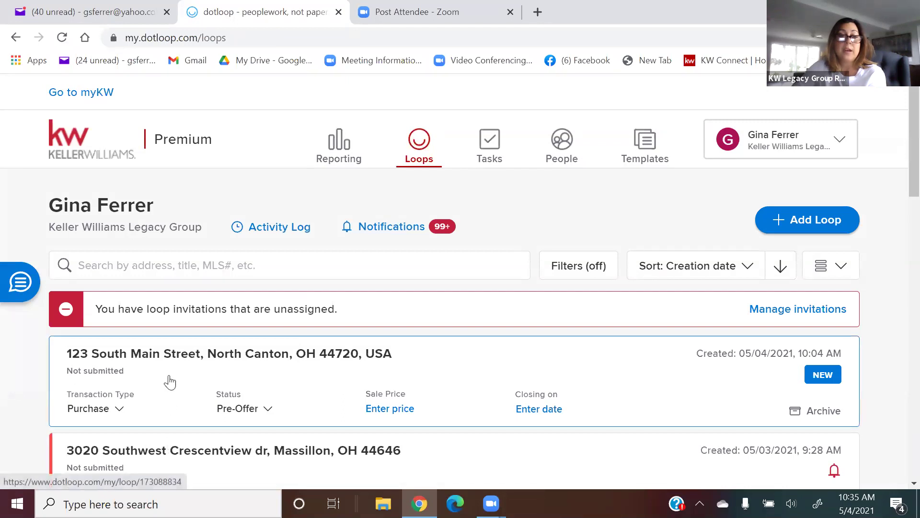
click(169, 384)
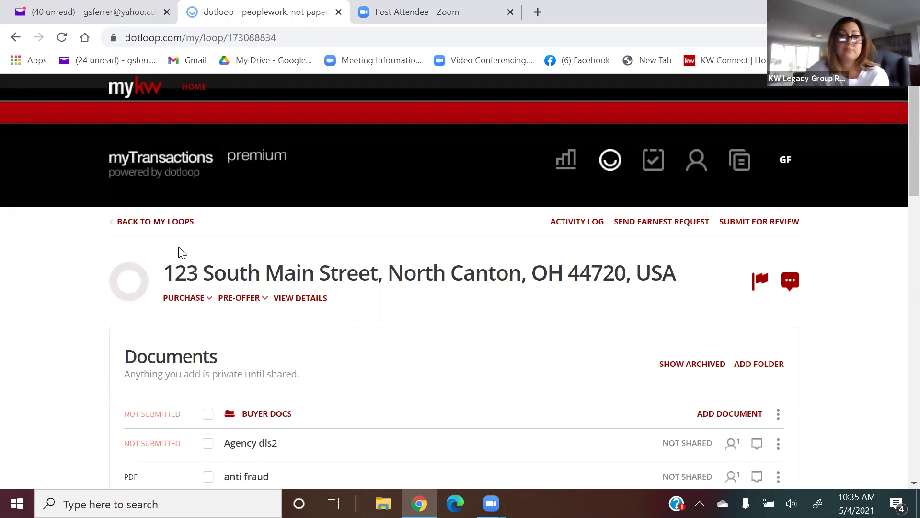
click(164, 224)
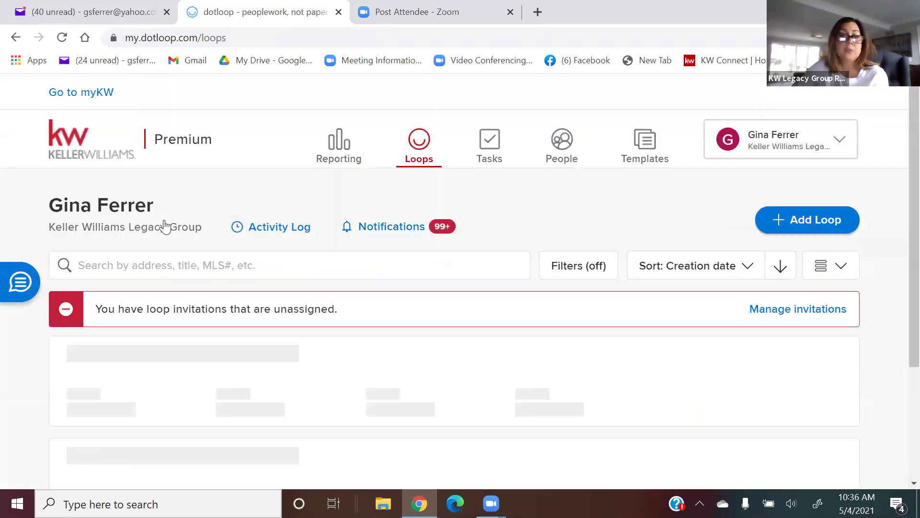
click(646, 148)
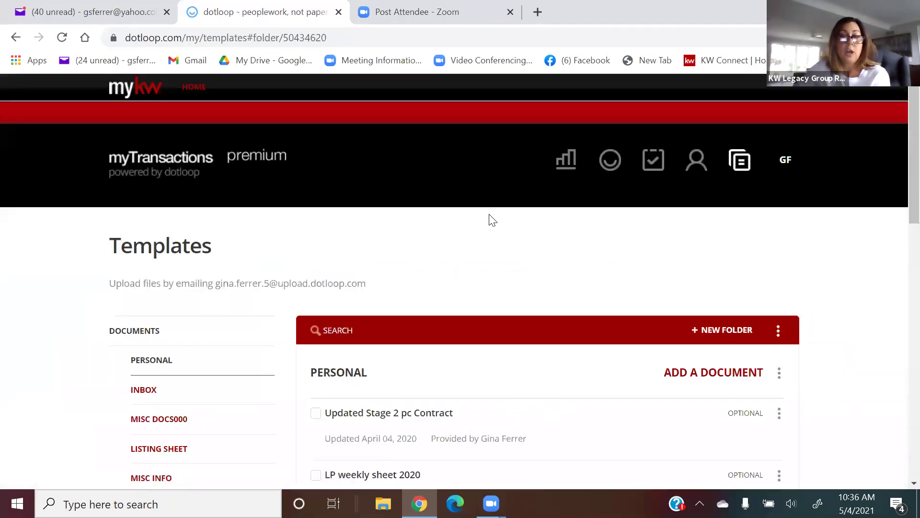
Browse the template folders and view the Inbox folder's scanned uploads like the SKM_C654e files.
scroll(493, 220, down, 1)
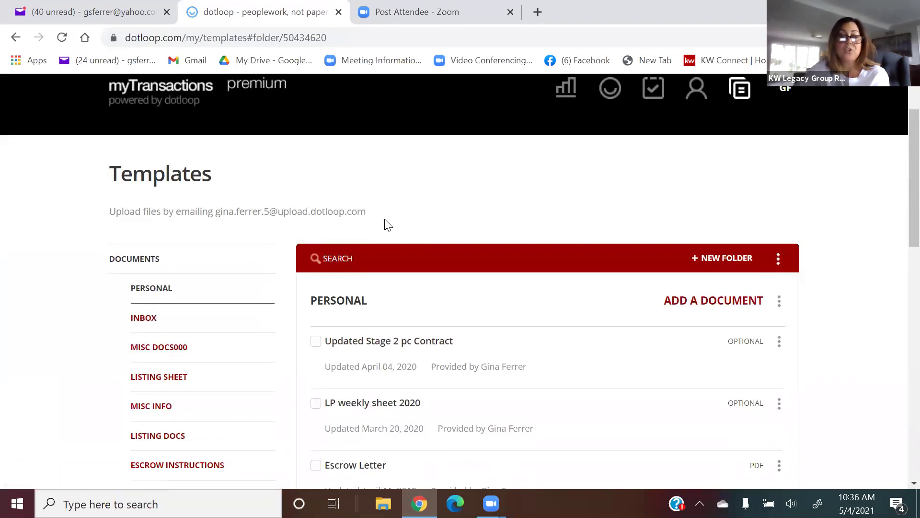
scroll(180, 250, down, 1)
scroll(181, 248, up, 3)
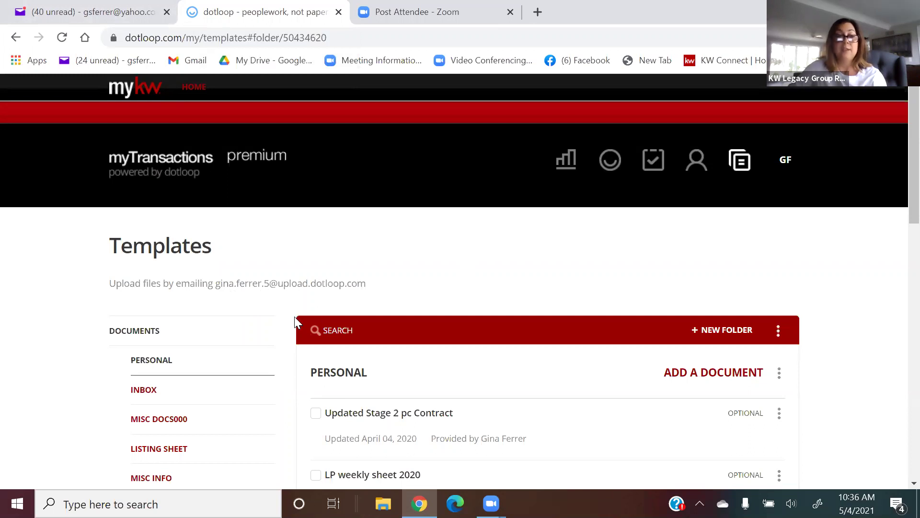
scroll(190, 337, down, 2)
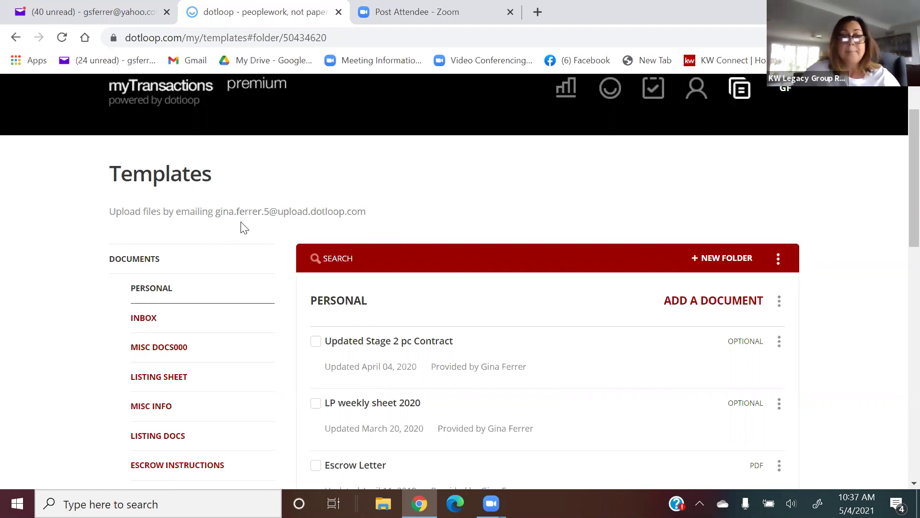
click(146, 319)
scroll(256, 306, down, 1)
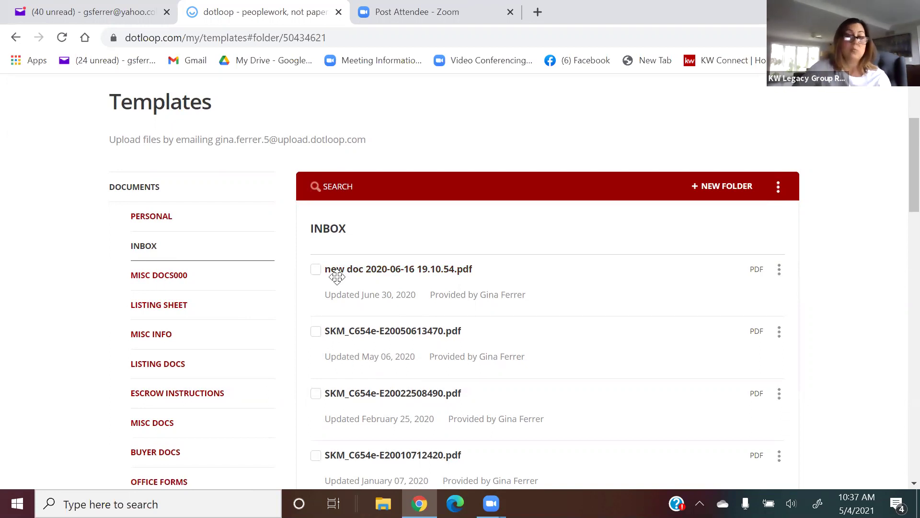
scroll(185, 224, down, 2)
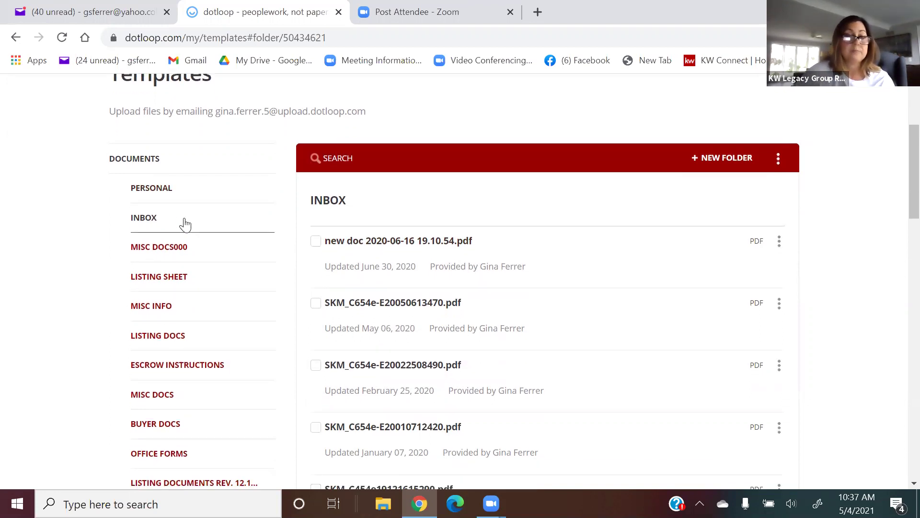
scroll(185, 224, up, 2)
scroll(183, 227, down, 2)
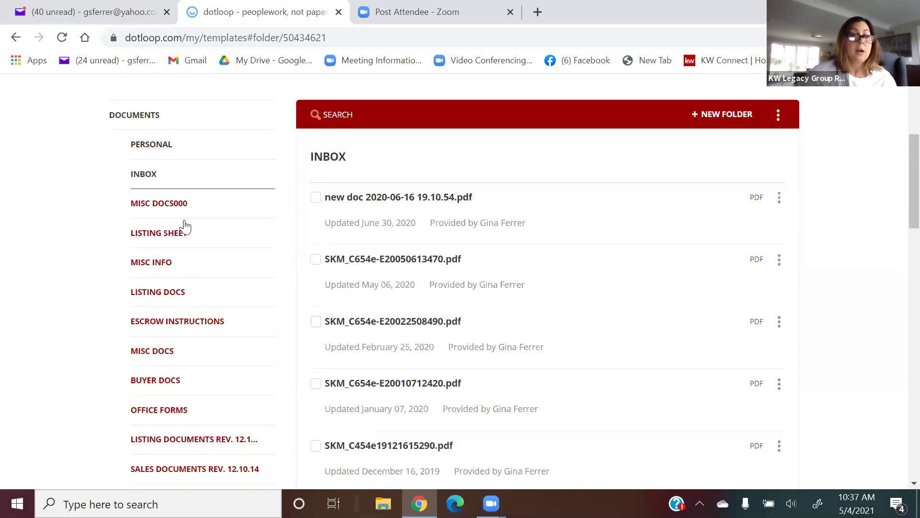
scroll(227, 319, down, 8)
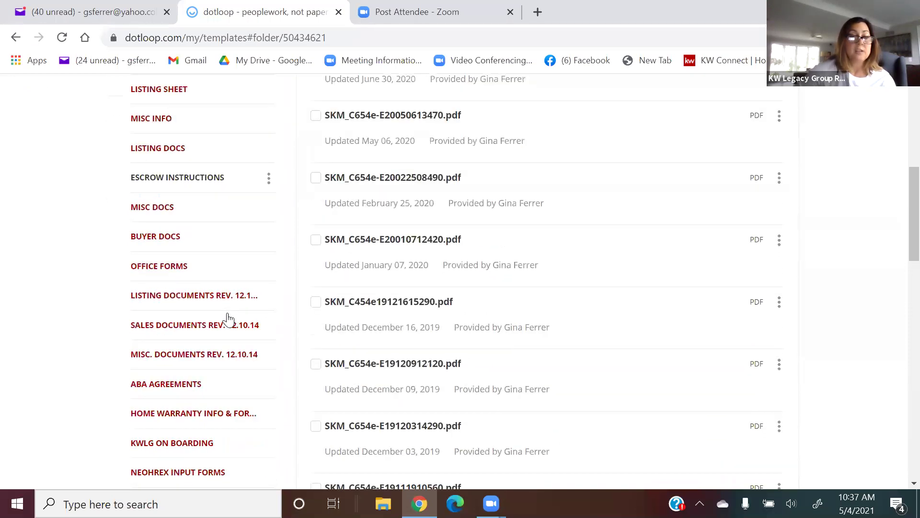
scroll(228, 320, down, 5)
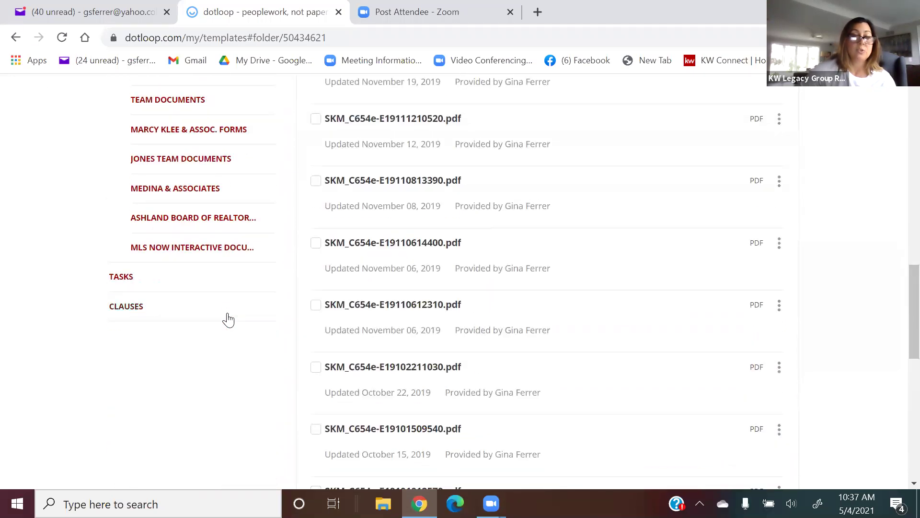
scroll(228, 320, up, 7)
scroll(228, 319, up, 10)
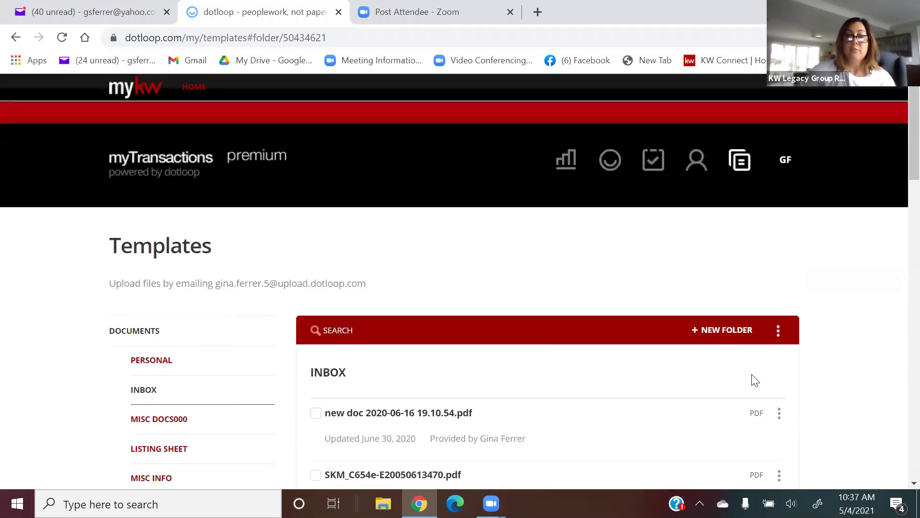
Create a new template folder named BUYER DOCS 2.
click(727, 330)
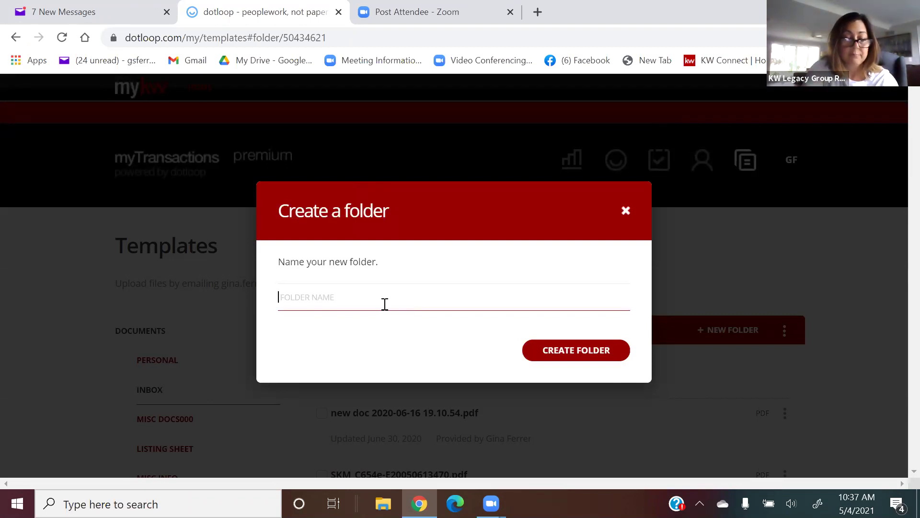
text(buyer docs 2)
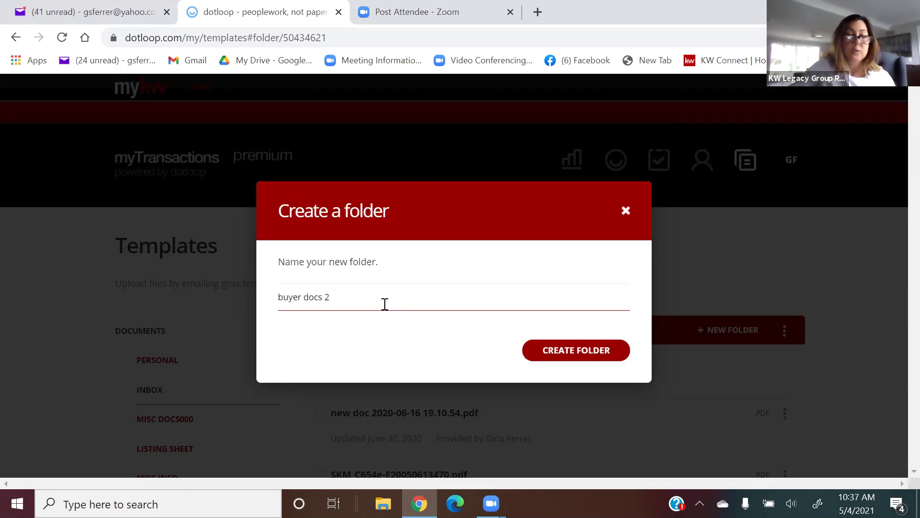
click(570, 345)
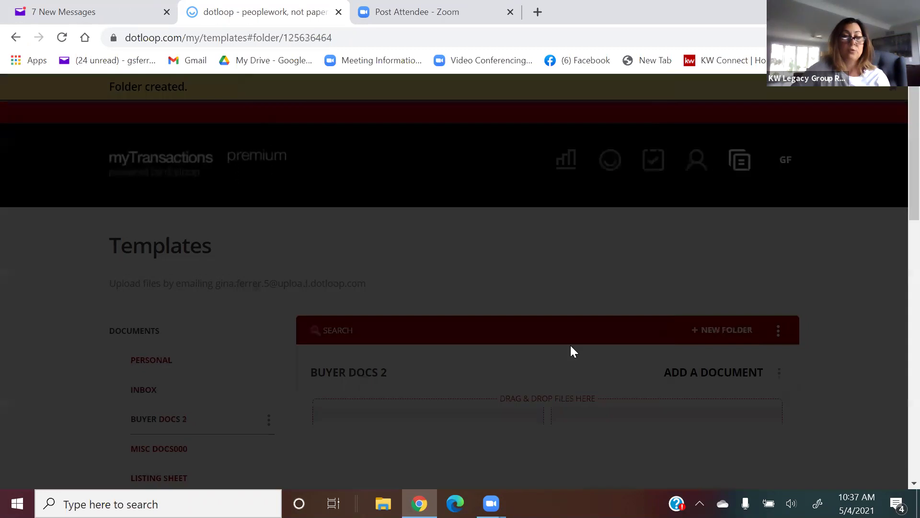
scroll(570, 346, down, 1)
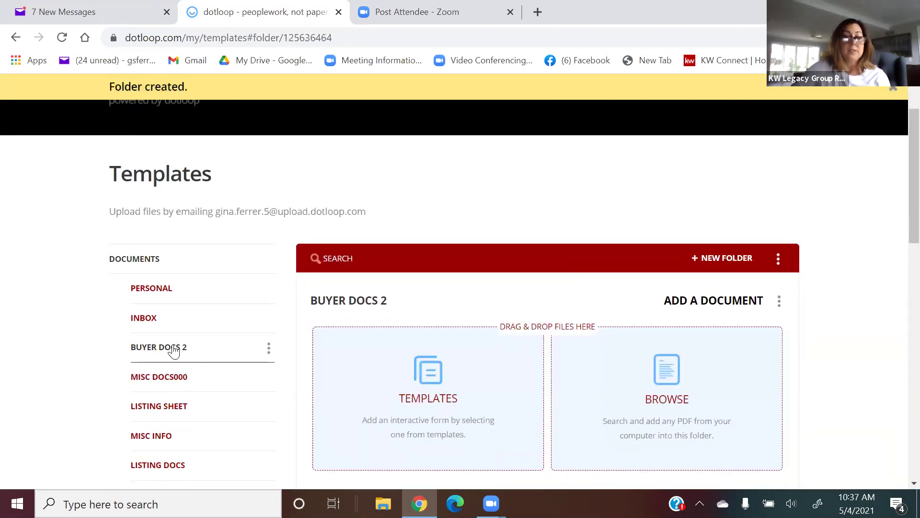
scroll(211, 341, down, 1)
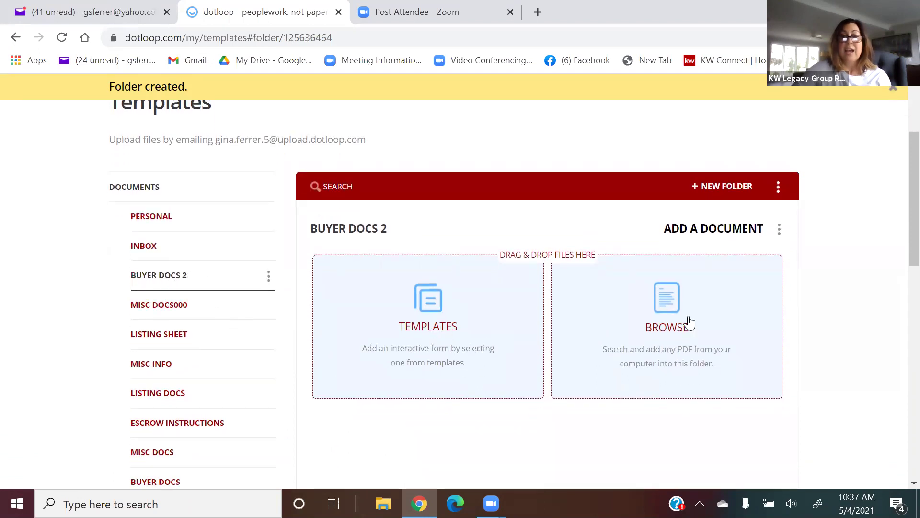
Select ABA Disclosure Stonegate, Agency Disclosure, Anti Fraud Disclosure, Buyer Agency Agreement and Consumer Guide from sales documents.
click(438, 311)
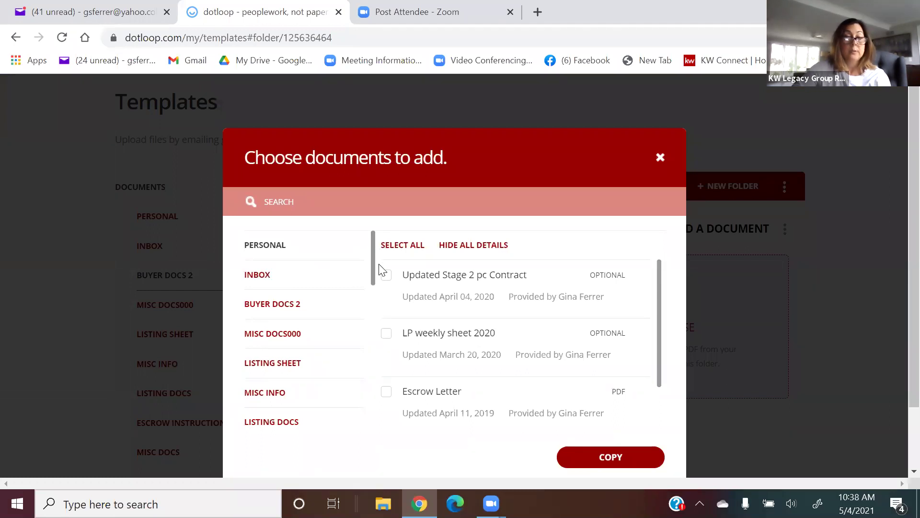
drag(373, 257, 374, 292)
scroll(369, 306, down, 2)
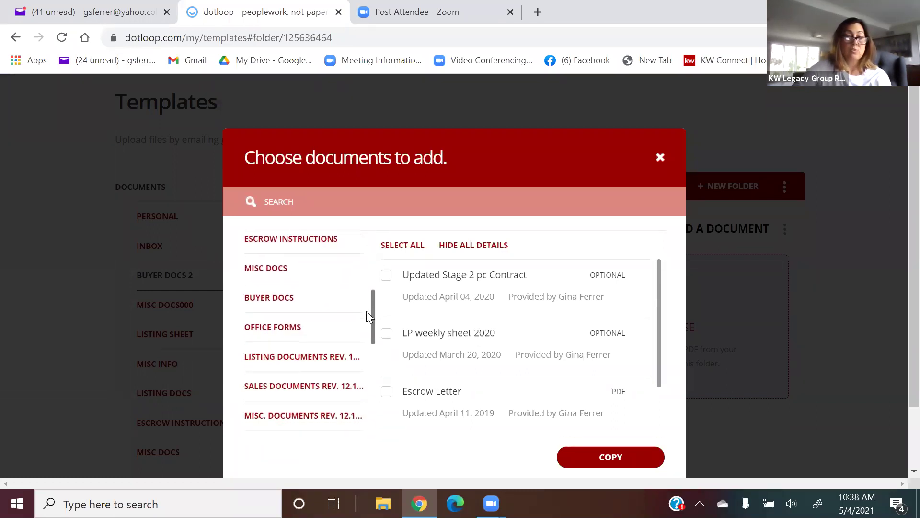
click(283, 363)
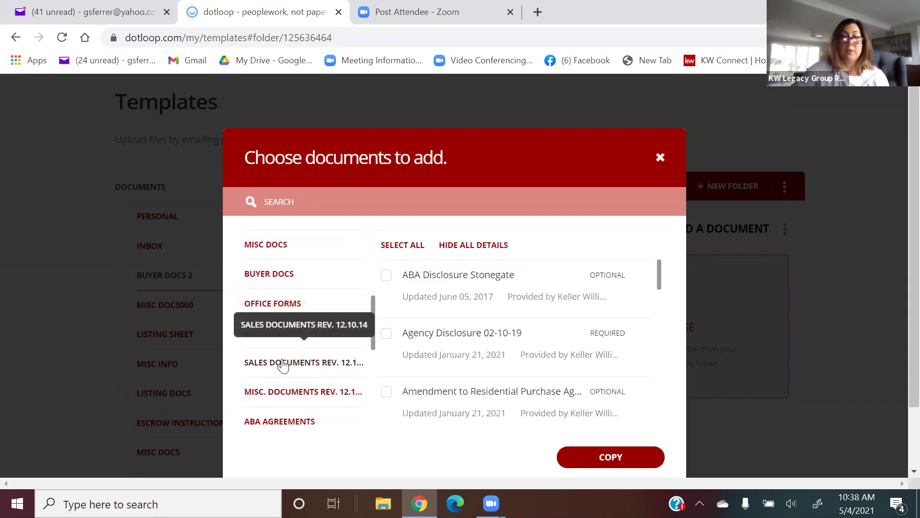
click(385, 276)
click(386, 334)
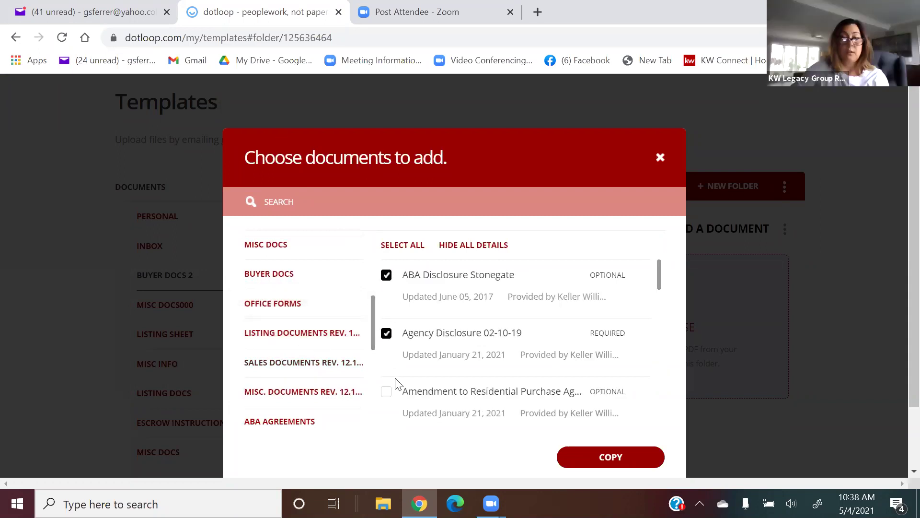
scroll(536, 323, down, 2)
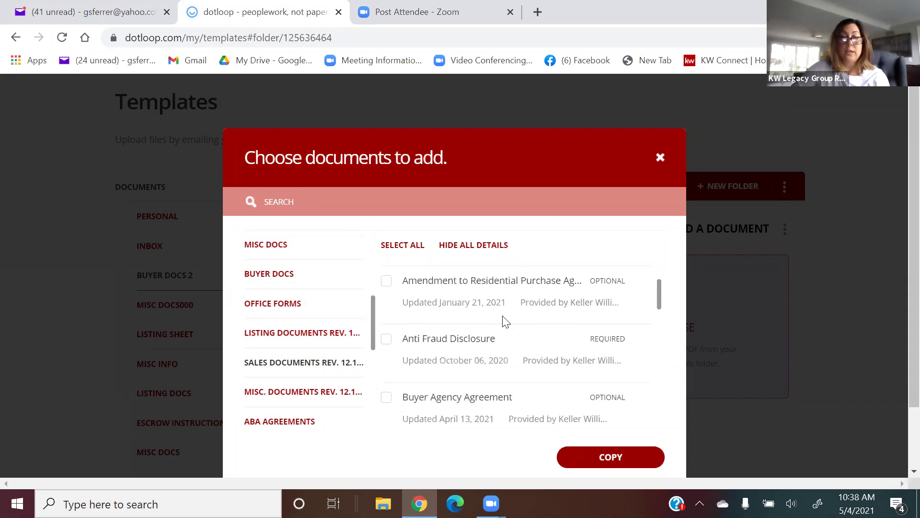
click(386, 340)
click(386, 397)
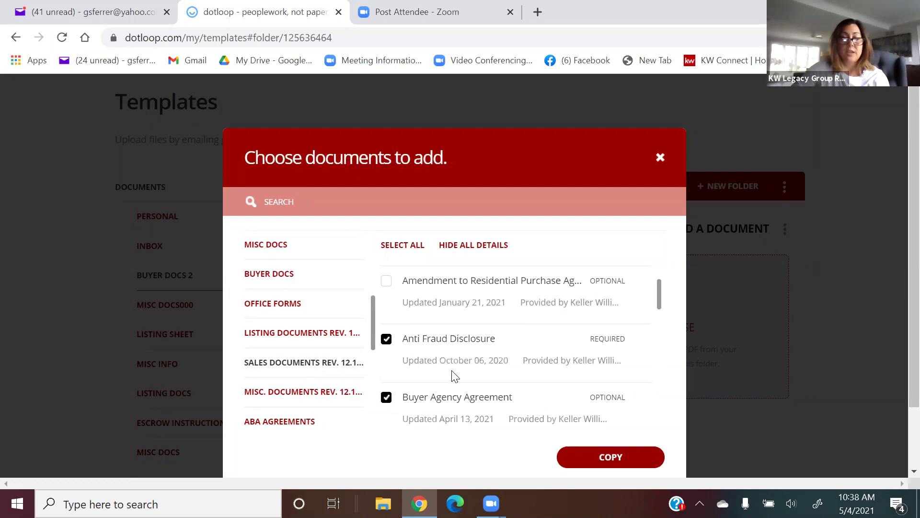
scroll(454, 364, down, 2)
click(388, 345)
Add Purchase Agreement 225 121720 and copy all six documents into BUYER DOCS 2.
scroll(463, 348, down, 2)
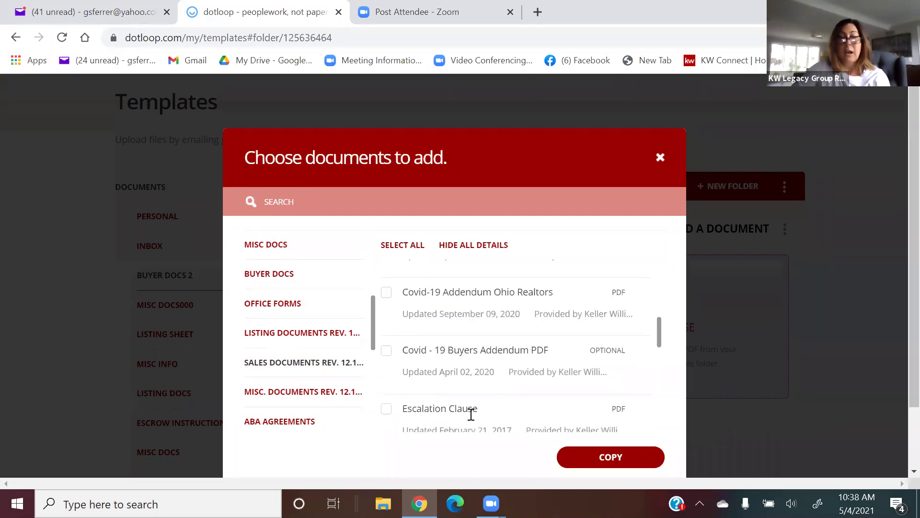
scroll(471, 414, down, 2)
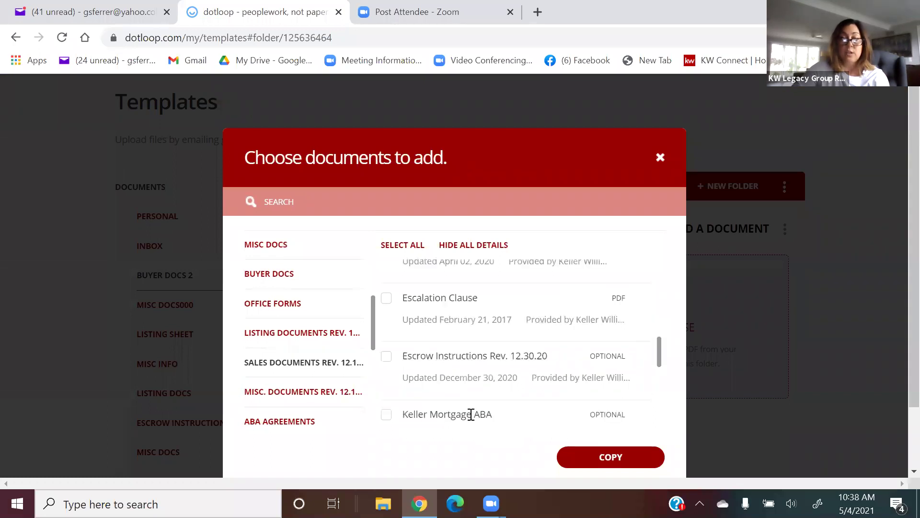
scroll(471, 414, down, 4)
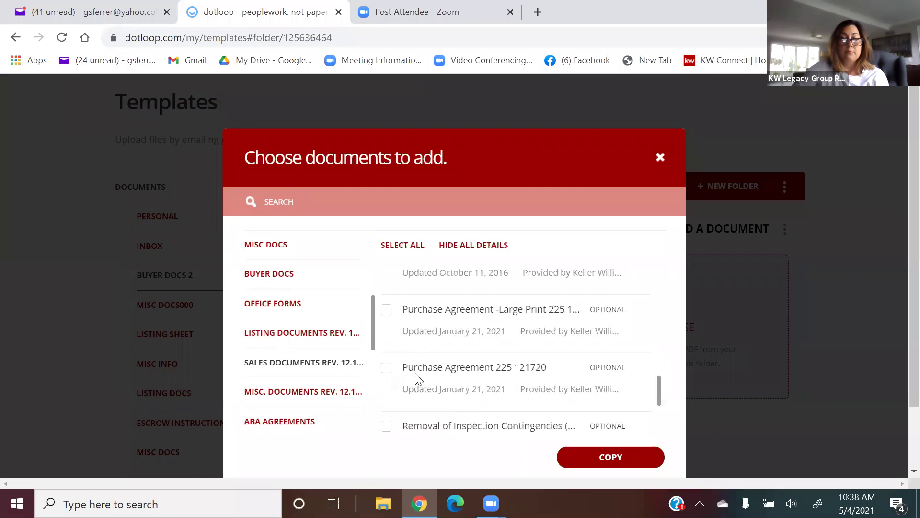
click(387, 369)
scroll(523, 358, down, 2)
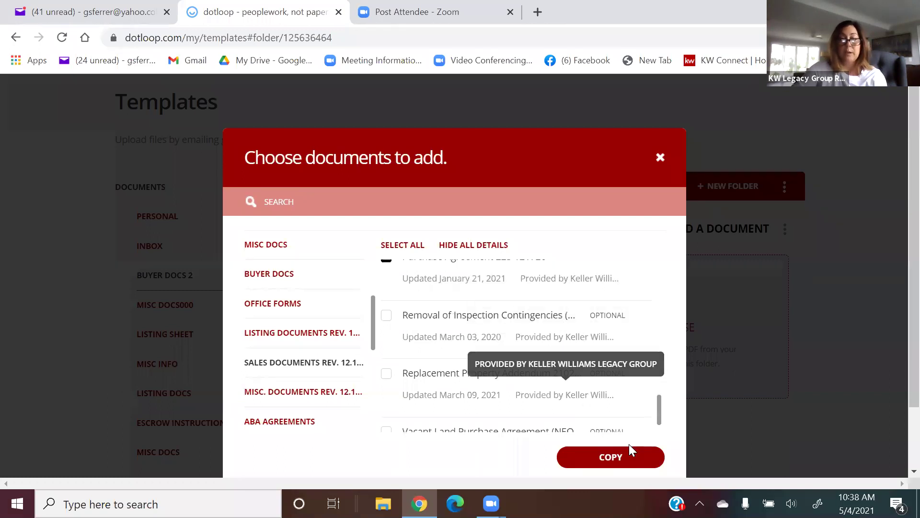
click(633, 456)
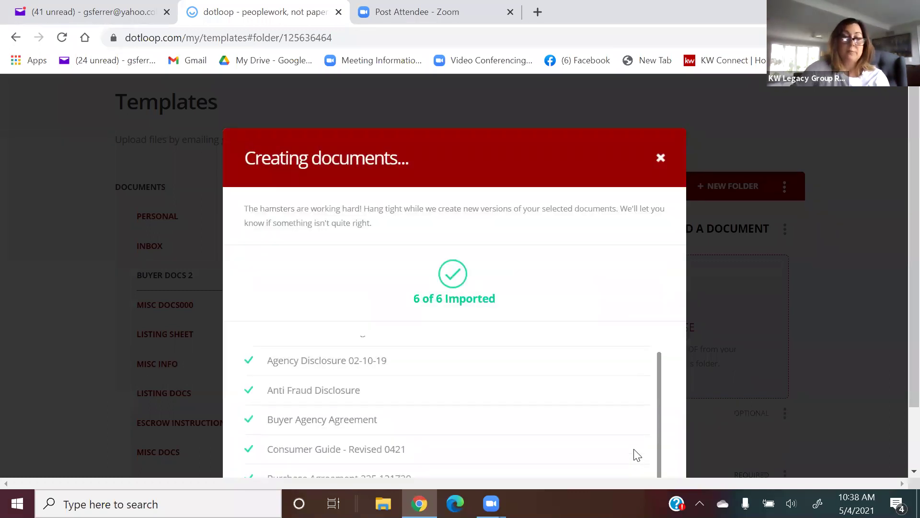
click(632, 449)
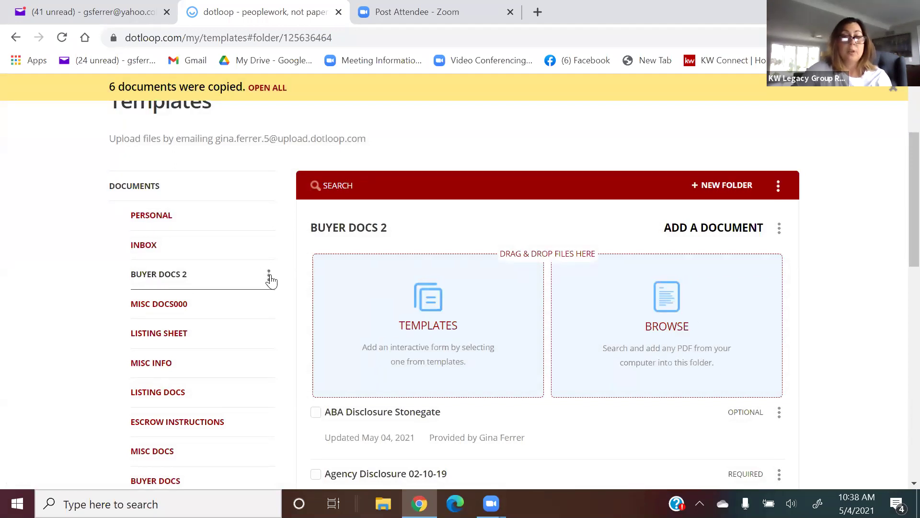
scroll(269, 275, down, 3)
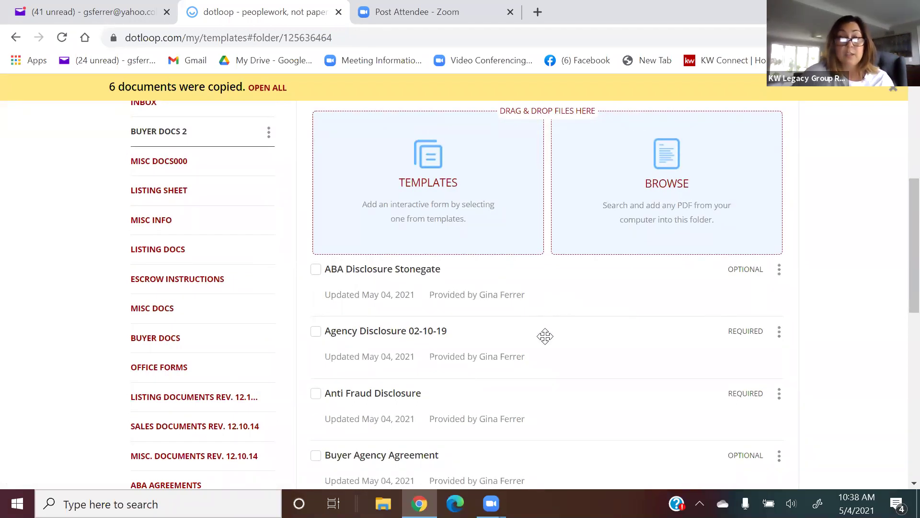
scroll(545, 336, down, 1)
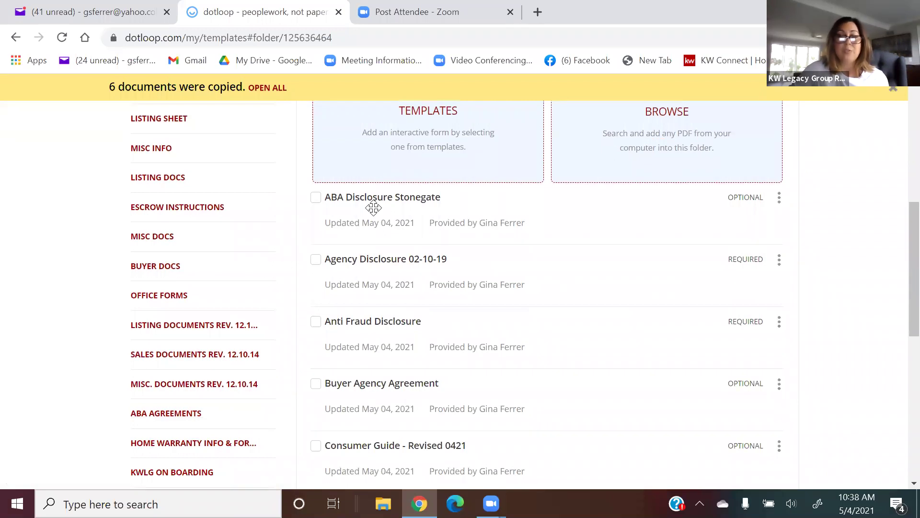
scroll(402, 250, down, 2)
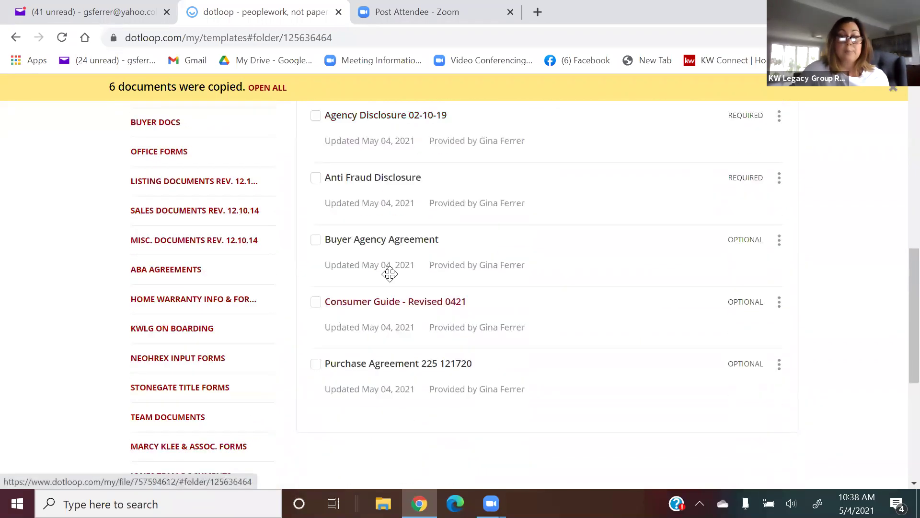
click(397, 245)
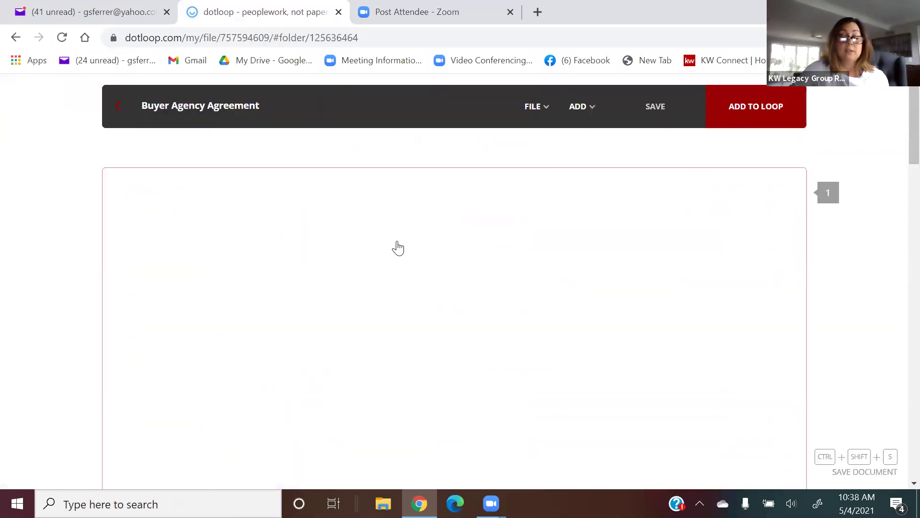
Enter 'res prop' as the Buyer Agency Agreement's property location, save it, and go back.
scroll(401, 246, down, 1)
click(317, 308)
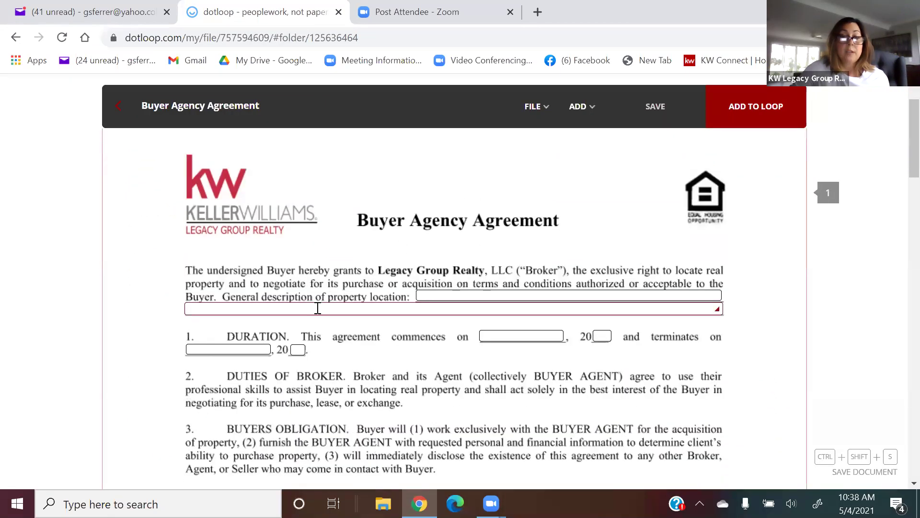
text(res )
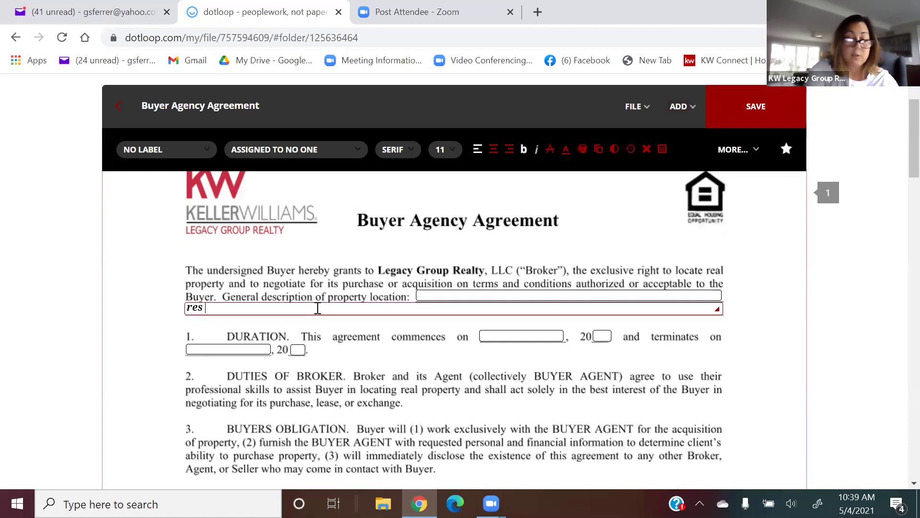
text(prop)
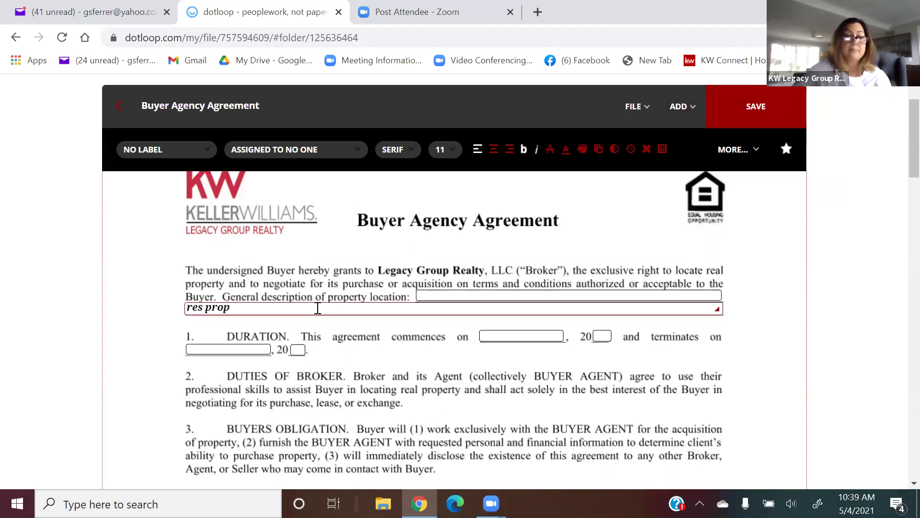
scroll(330, 338, down, 1)
scroll(329, 337, down, 10)
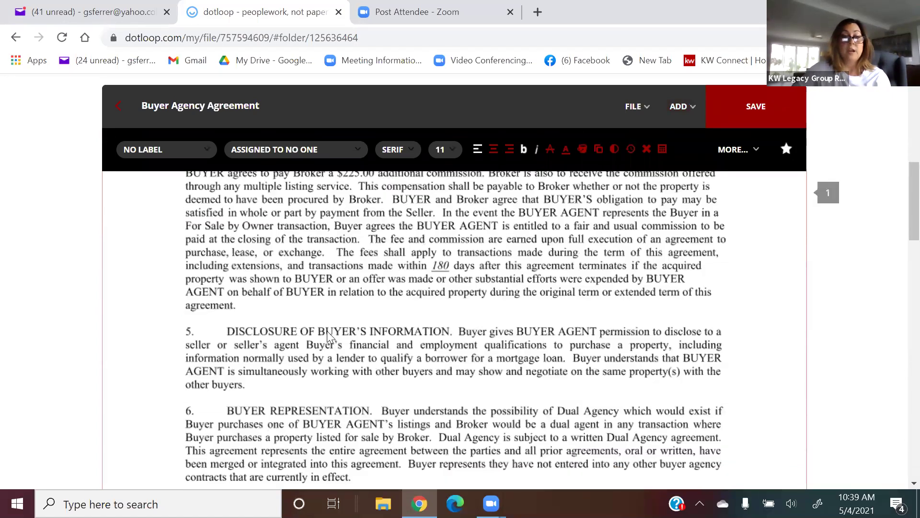
scroll(327, 330, down, 9)
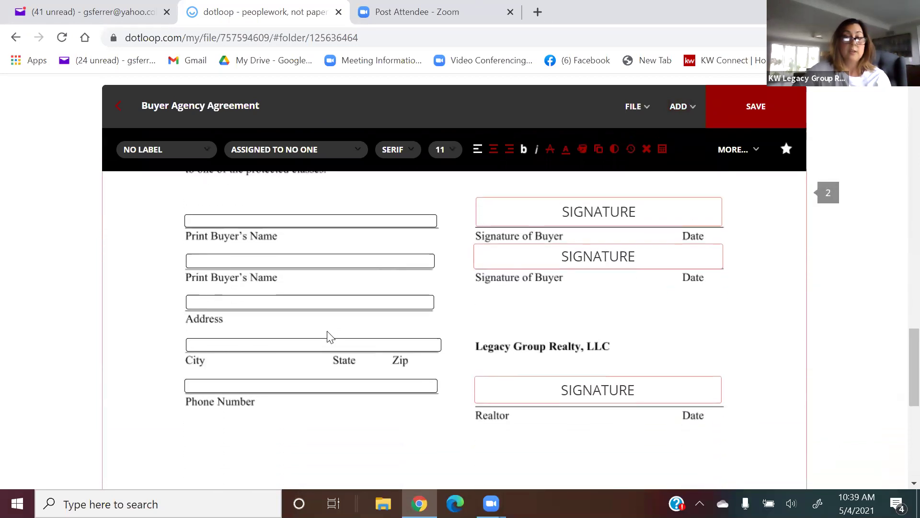
click(546, 402)
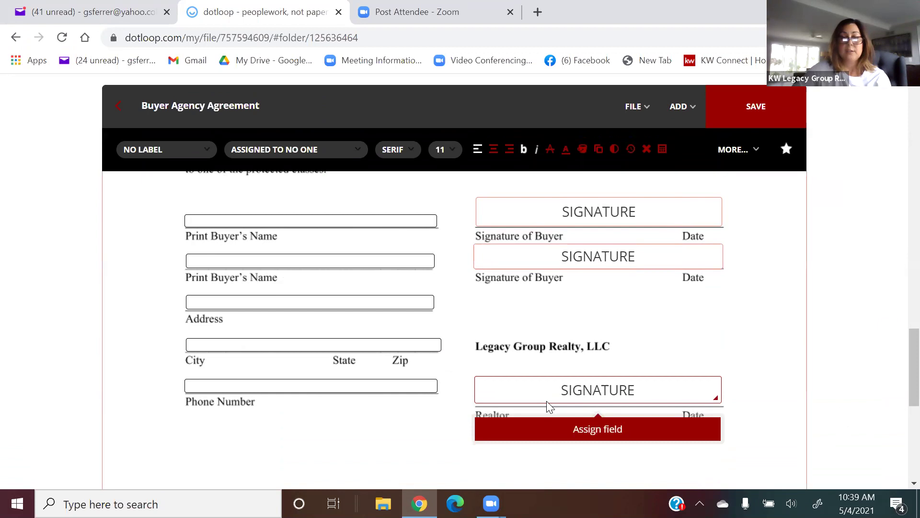
scroll(336, 336, down, 10)
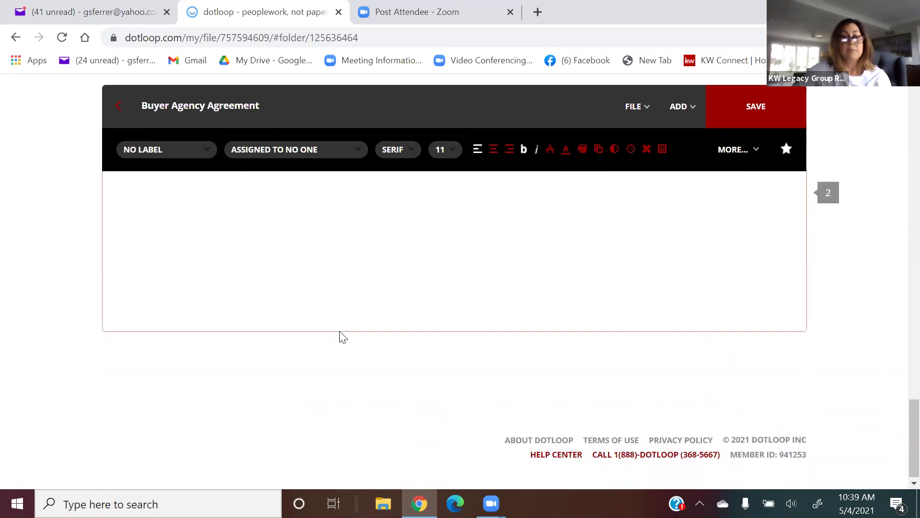
click(712, 126)
click(106, 112)
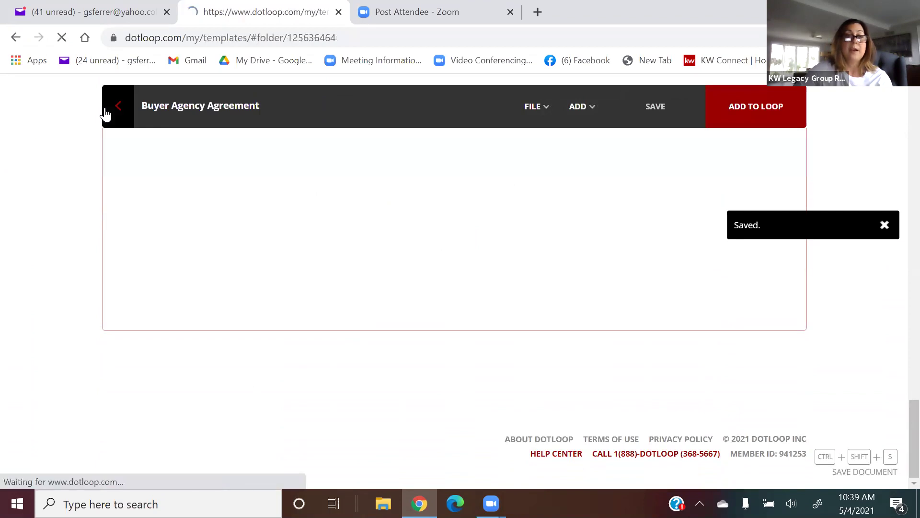
scroll(158, 150, down, 7)
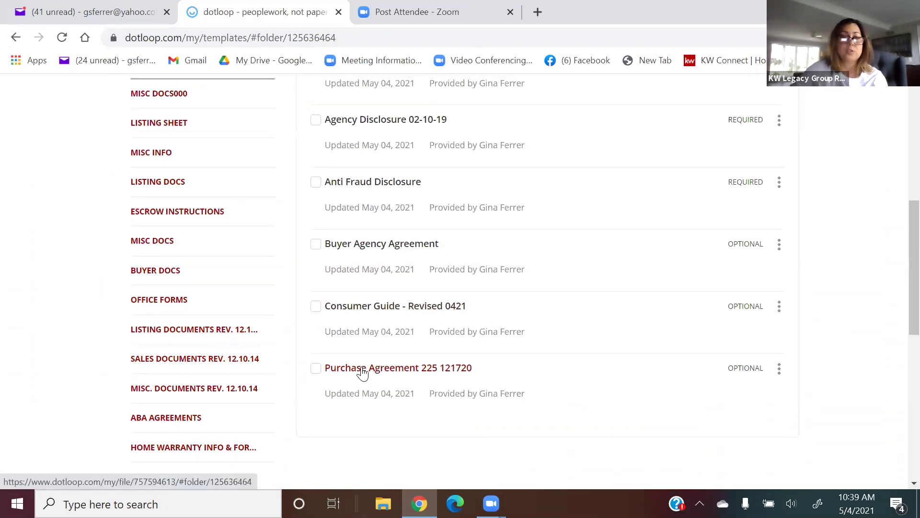
scroll(361, 372, up, 5)
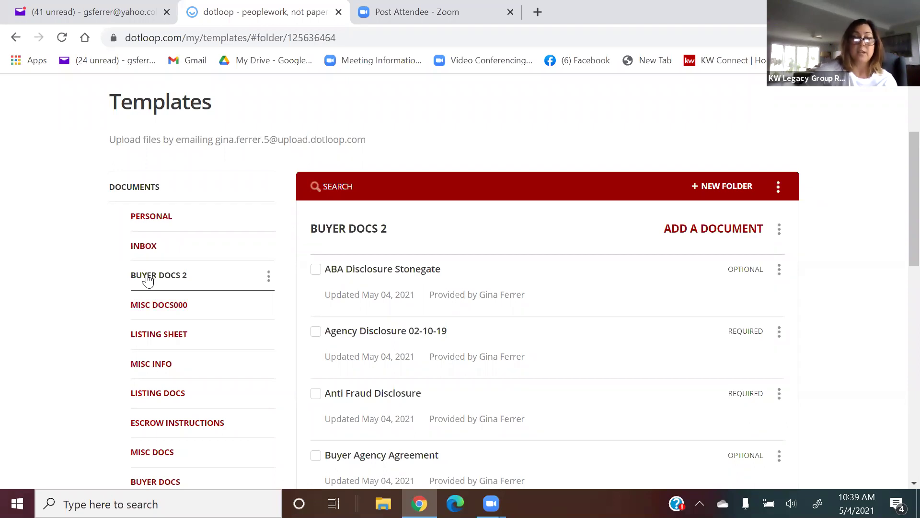
click(153, 365)
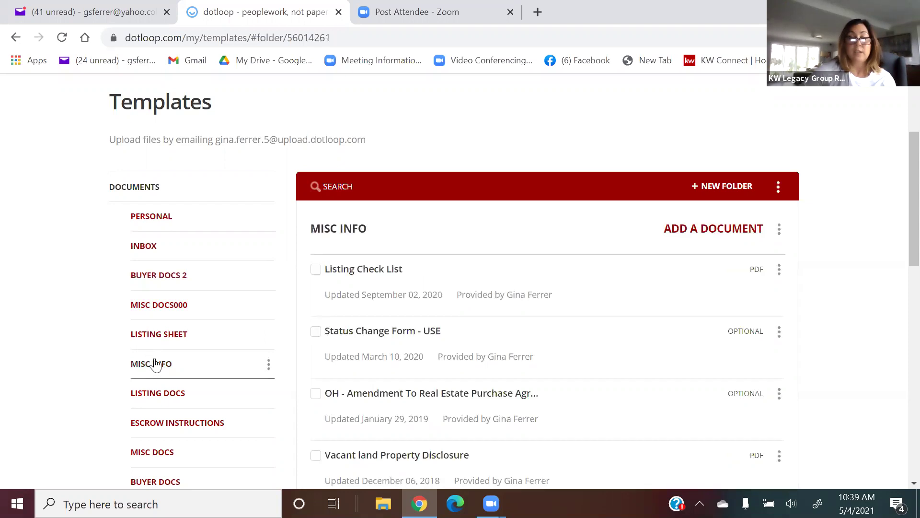
scroll(461, 319, down, 2)
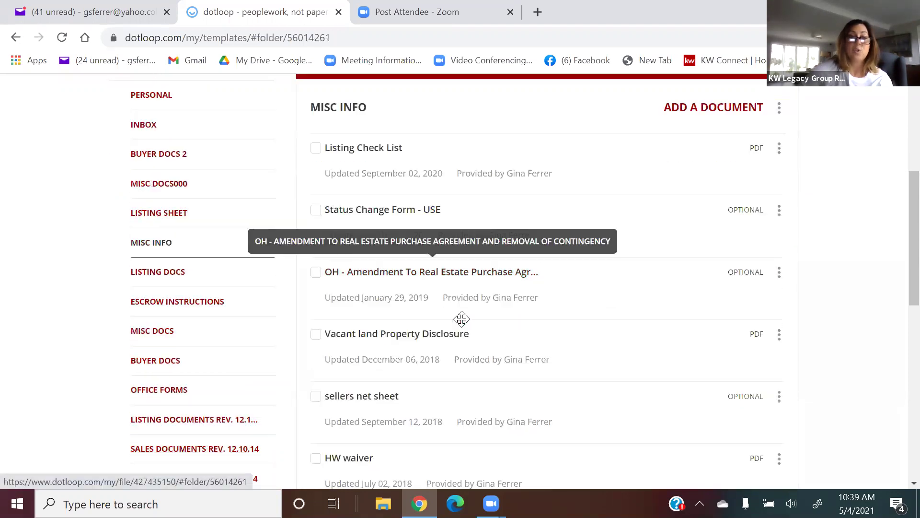
scroll(461, 319, down, 1)
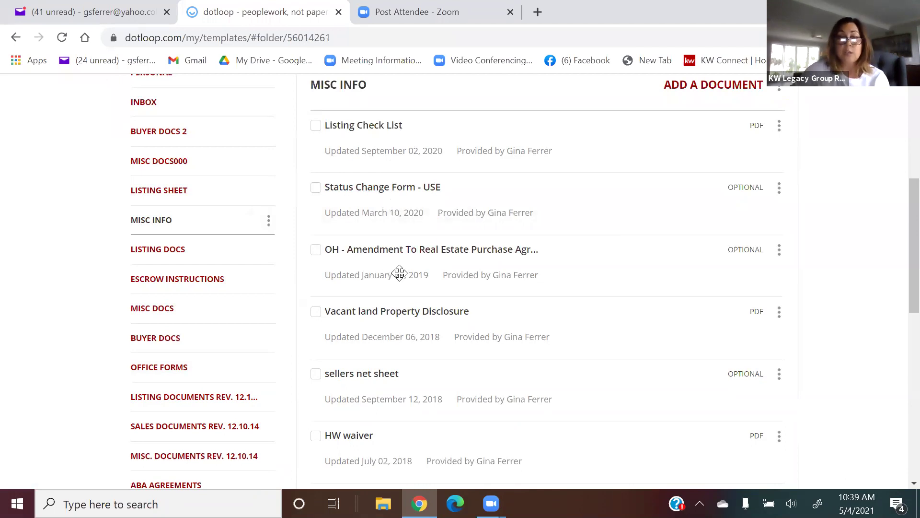
scroll(390, 267, down, 2)
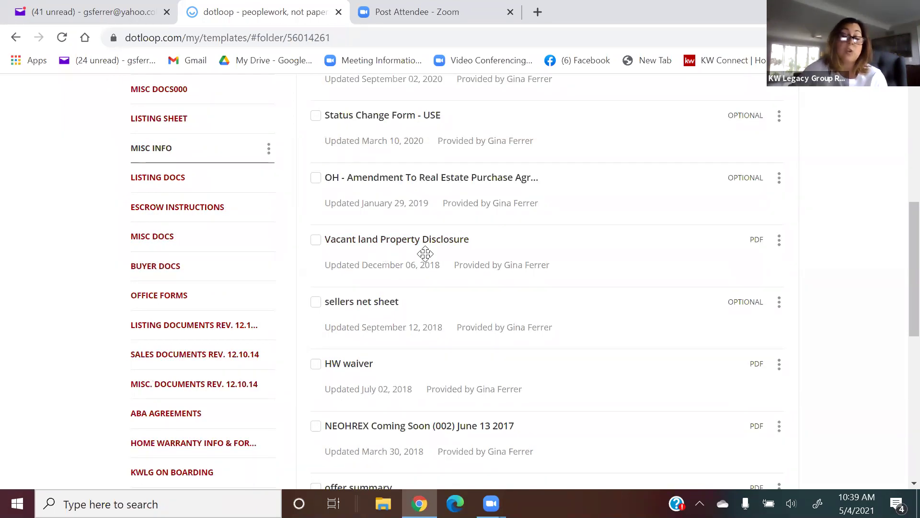
scroll(425, 253, down, 2)
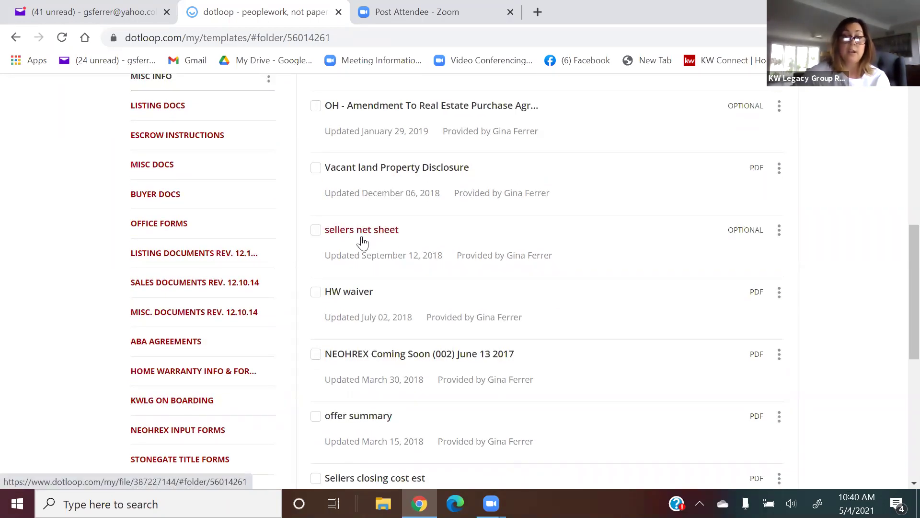
scroll(407, 366, down, 2)
scroll(408, 366, down, 2)
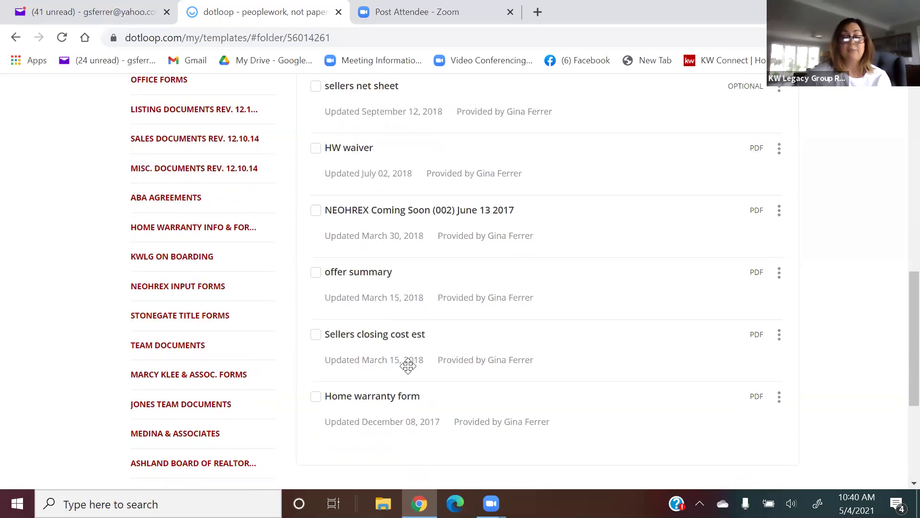
scroll(408, 366, down, 2)
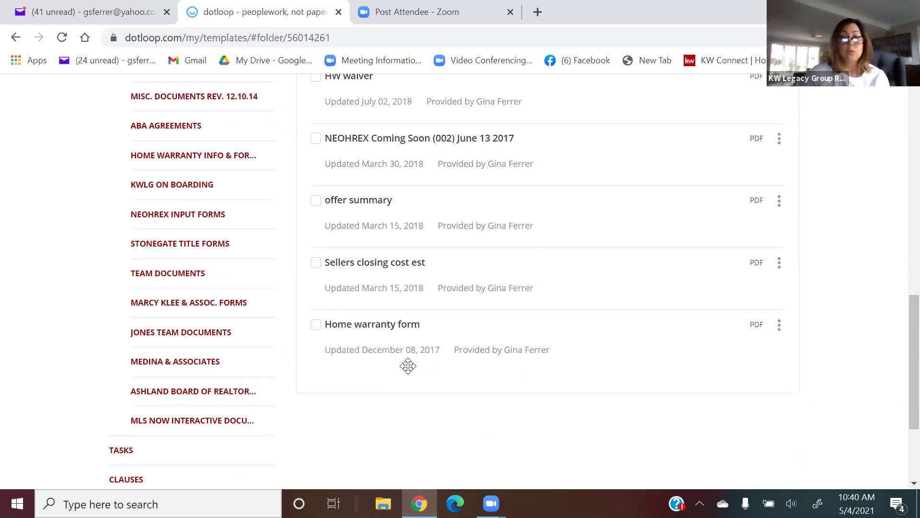
scroll(408, 366, up, 4)
scroll(408, 365, up, 2)
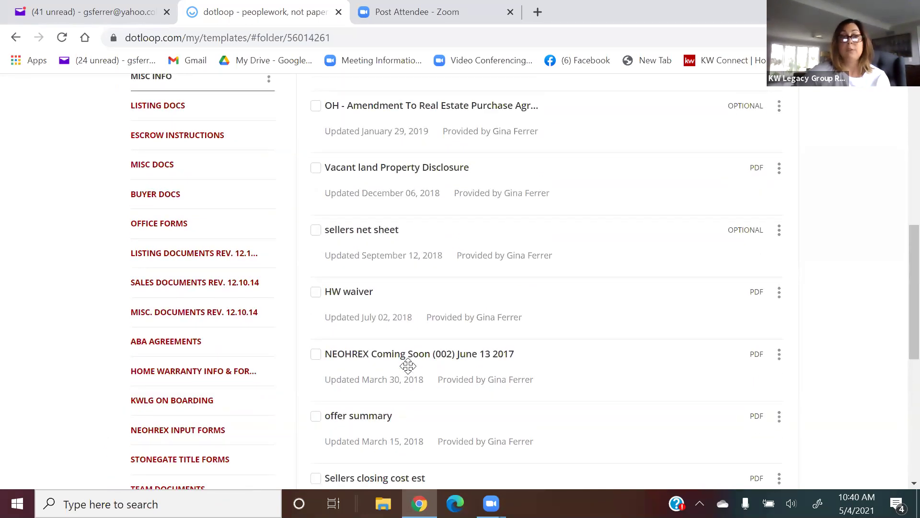
scroll(408, 365, up, 2)
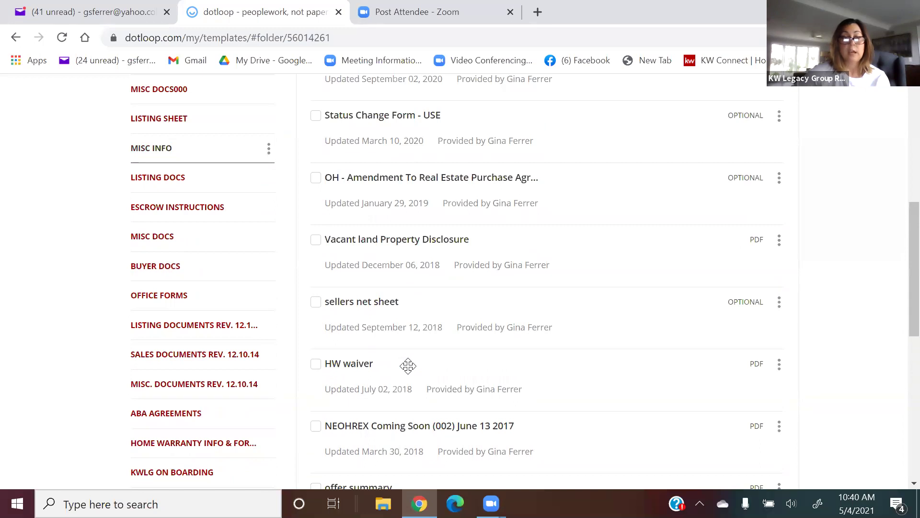
scroll(408, 366, up, 2)
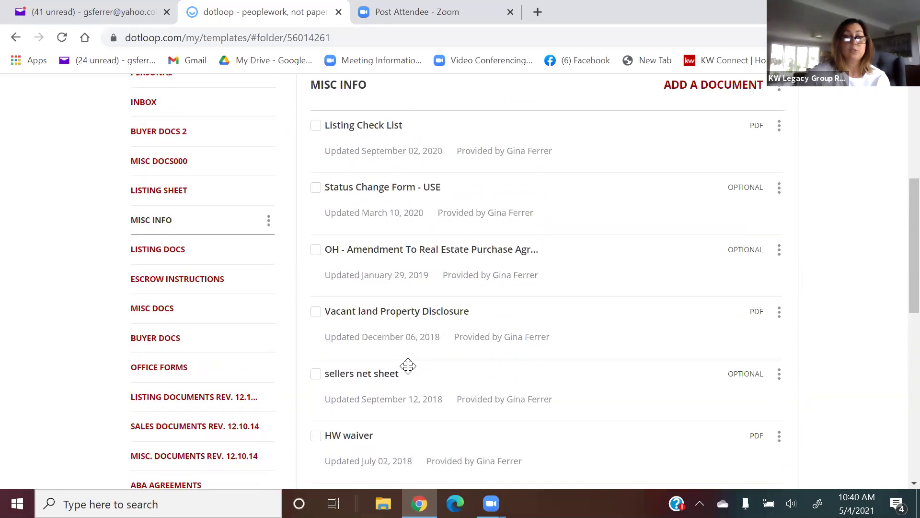
scroll(408, 365, down, 2)
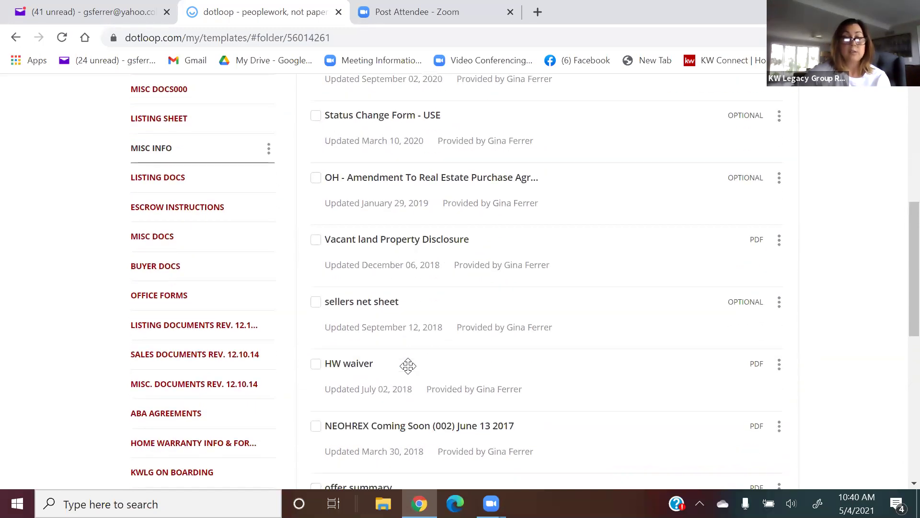
scroll(408, 366, up, 2)
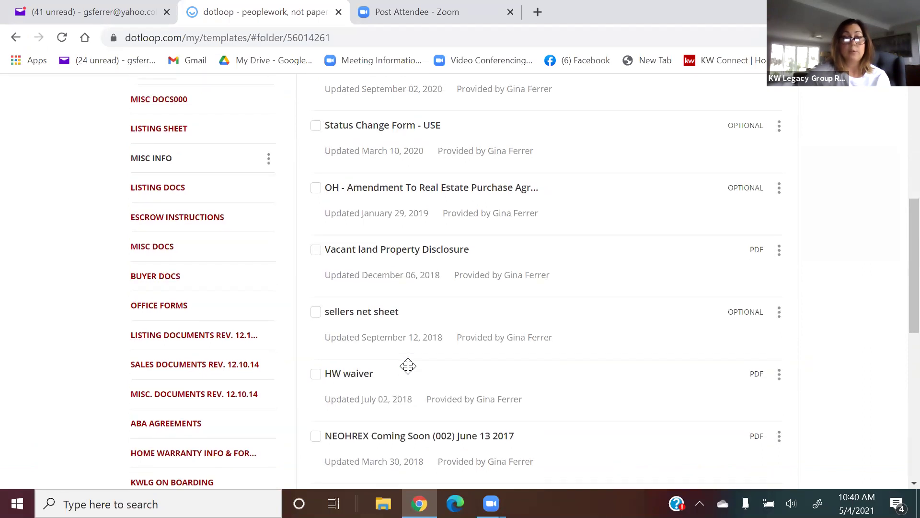
scroll(408, 366, down, 4)
scroll(408, 365, down, 8)
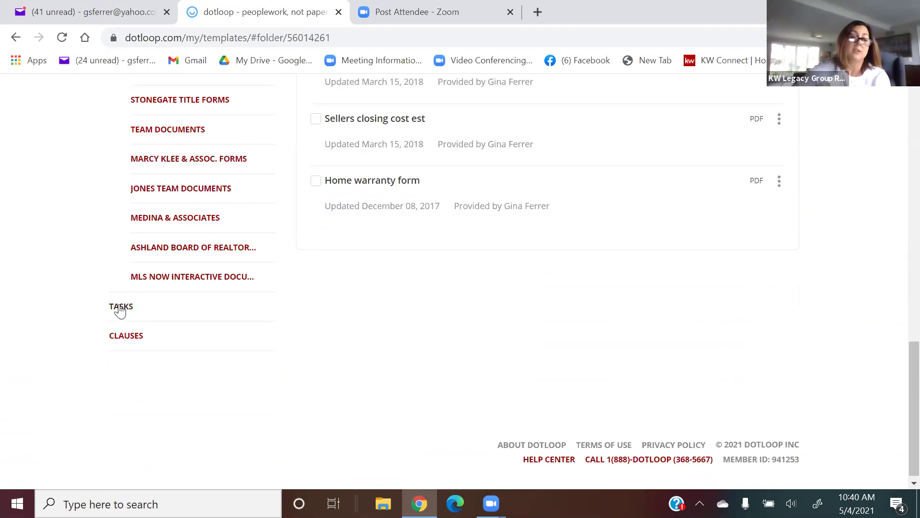
click(138, 337)
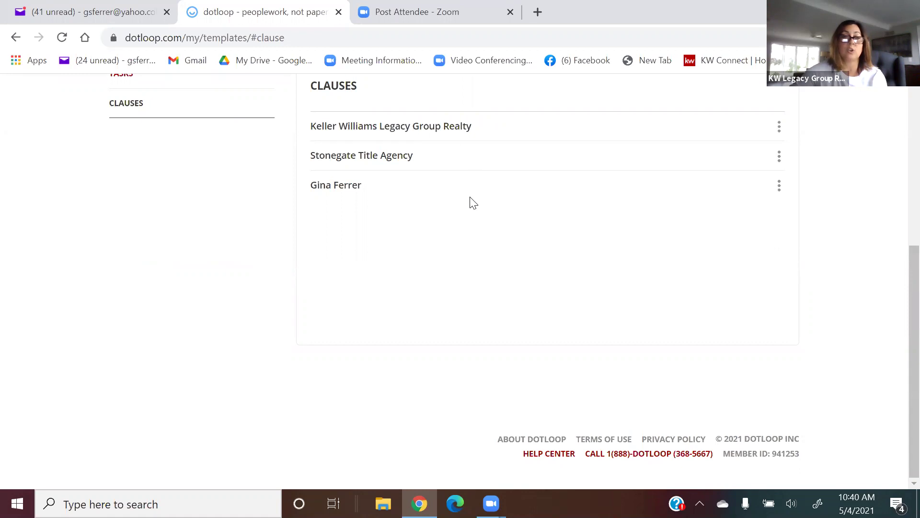
Scroll through the clause list, reviewing entries like Keller Williams Legacy Group Realty and Stonegate Title Agency.
scroll(470, 200, up, 2)
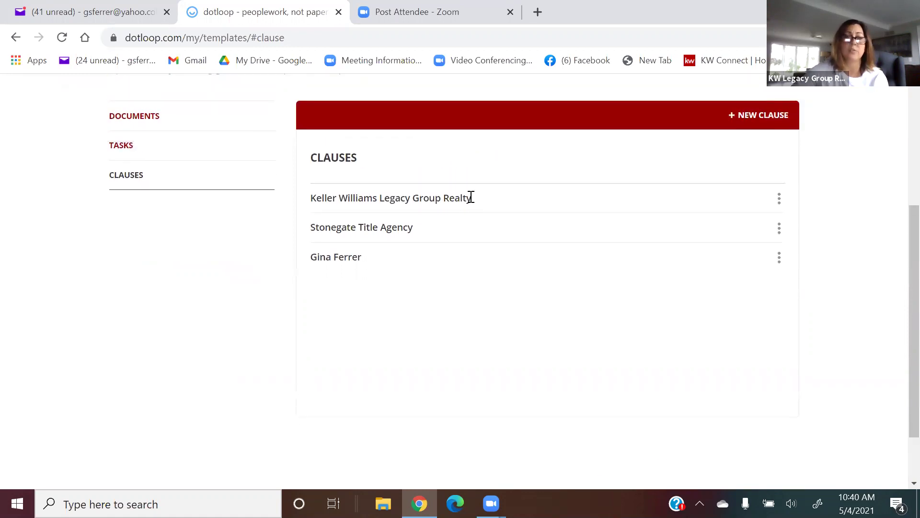
scroll(470, 197, up, 3)
scroll(470, 202, down, 3)
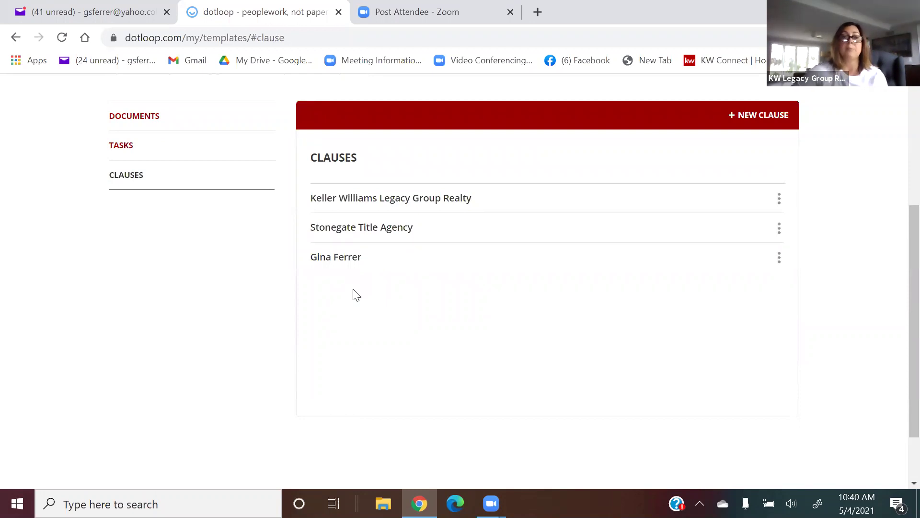
scroll(356, 295, up, 3)
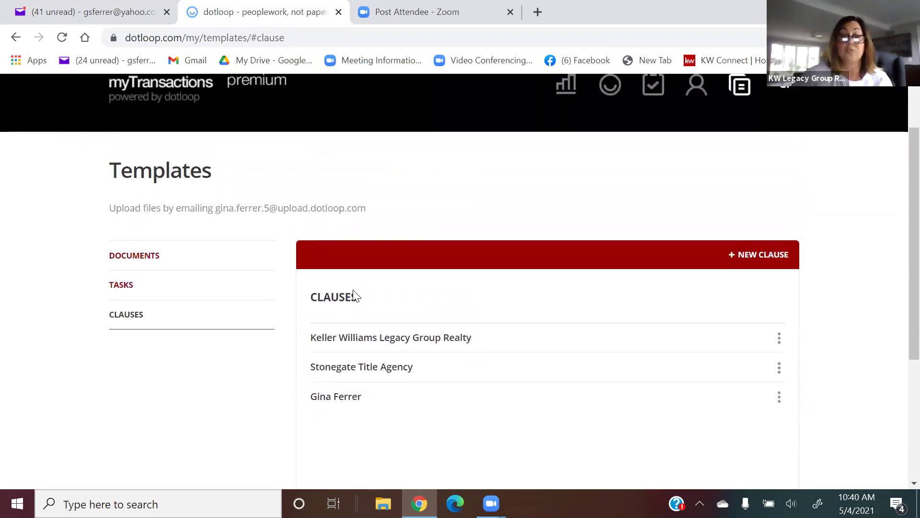
scroll(354, 296, down, 2)
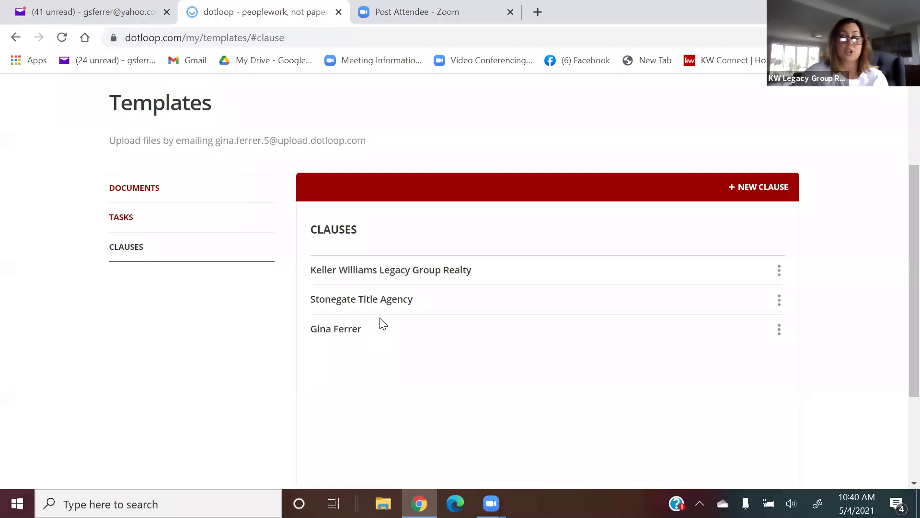
scroll(411, 322, up, 3)
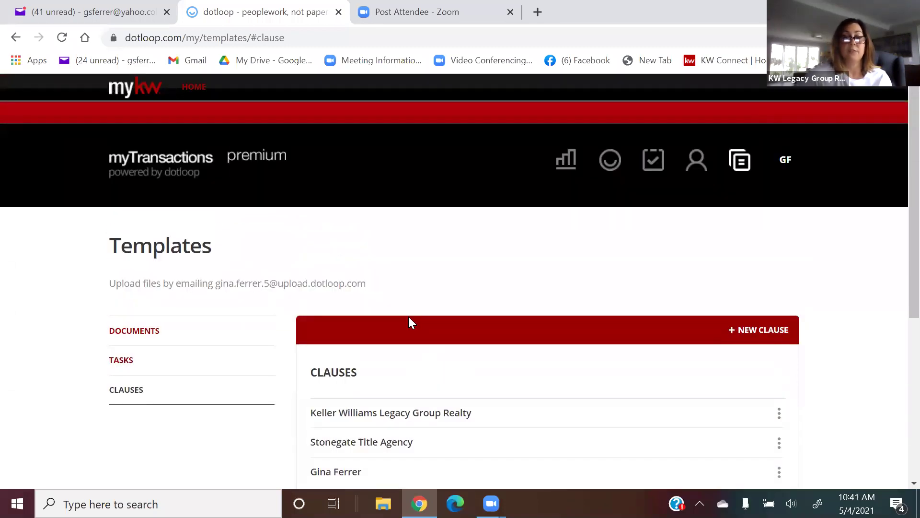
scroll(408, 323, down, 3)
scroll(408, 322, up, 3)
Open the loops list, try a search for 20, then clear it and browse the loops.
click(611, 161)
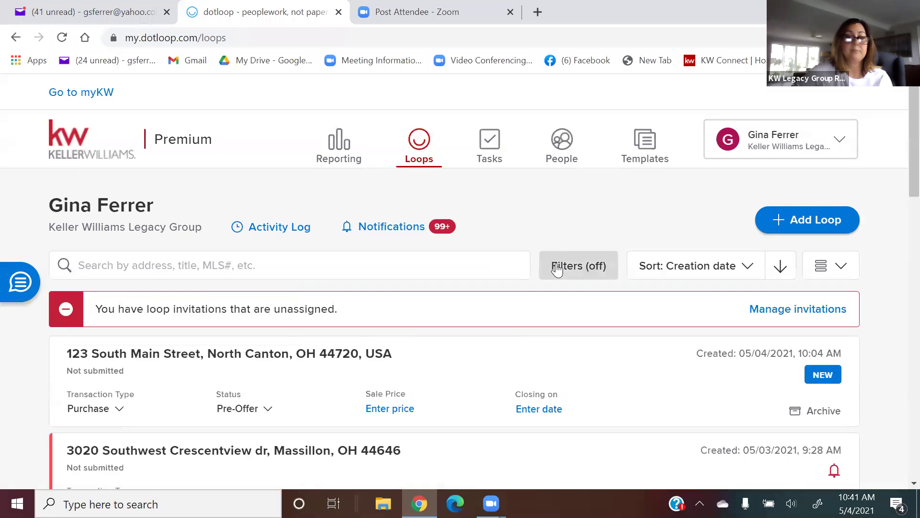
click(289, 270)
text(20)
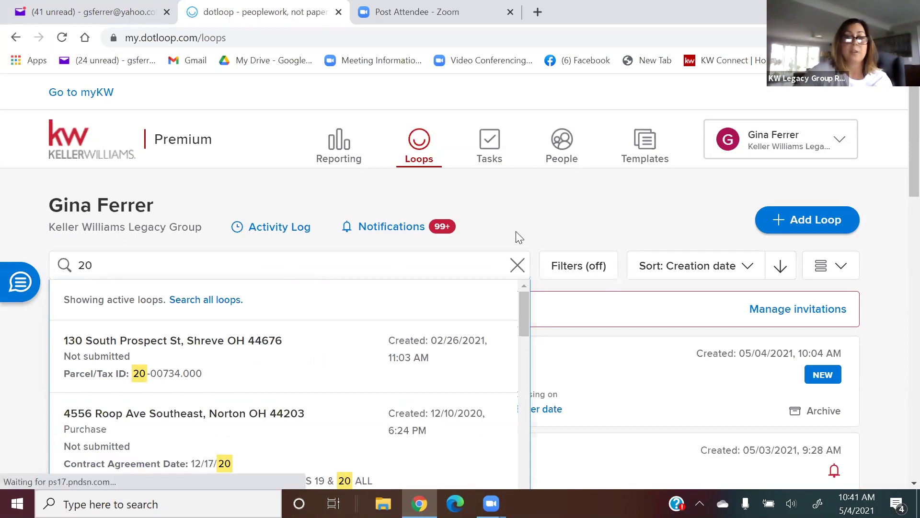
click(517, 265)
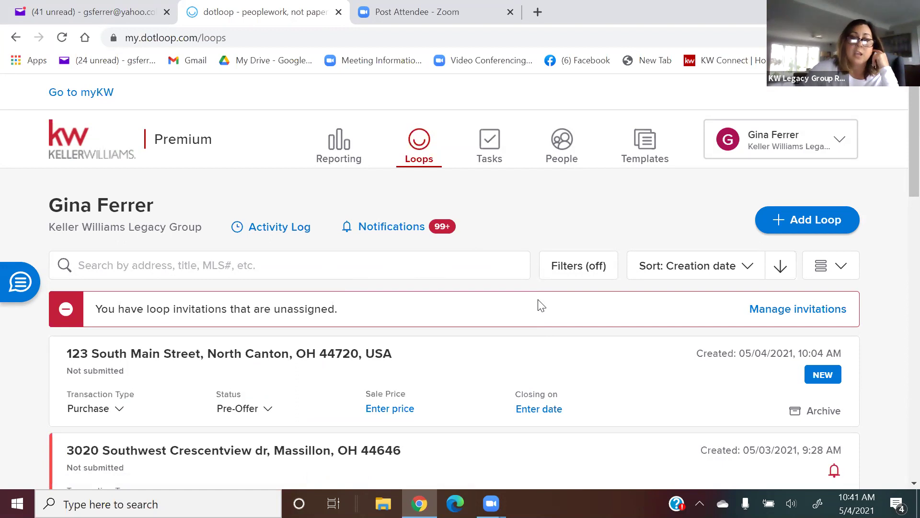
scroll(545, 308, down, 3)
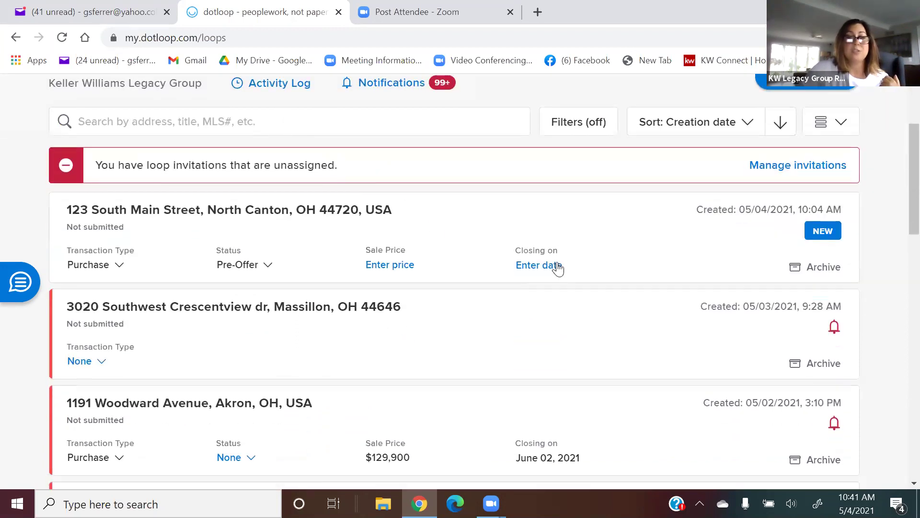
scroll(551, 310, down, 7)
scroll(554, 303, down, 6)
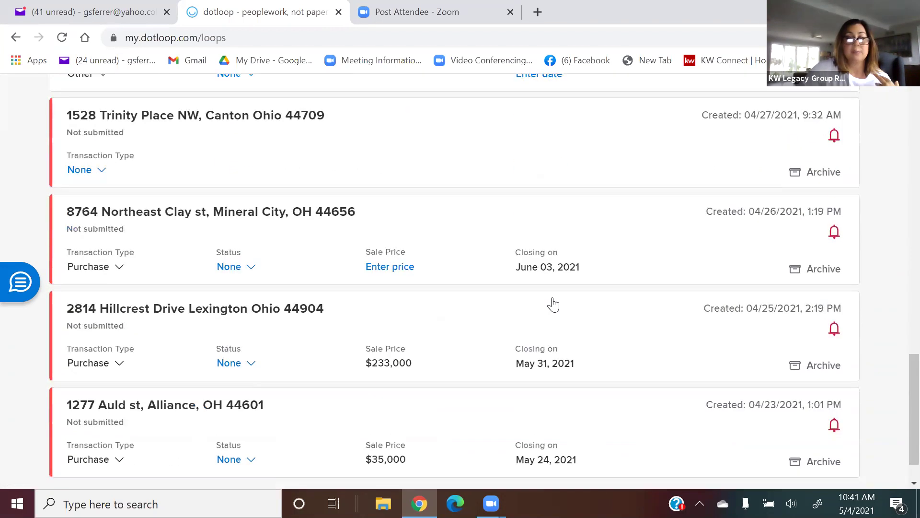
scroll(555, 303, down, 13)
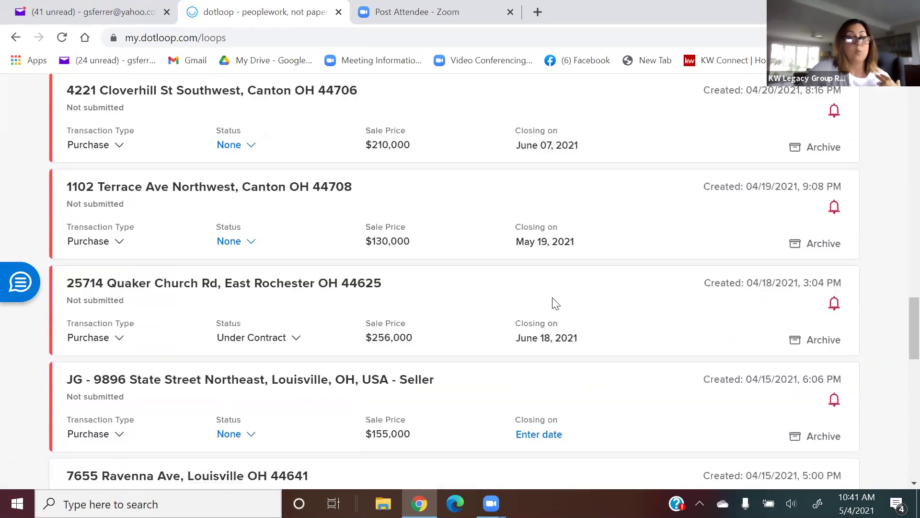
scroll(551, 304, up, 20)
scroll(571, 302, up, 10)
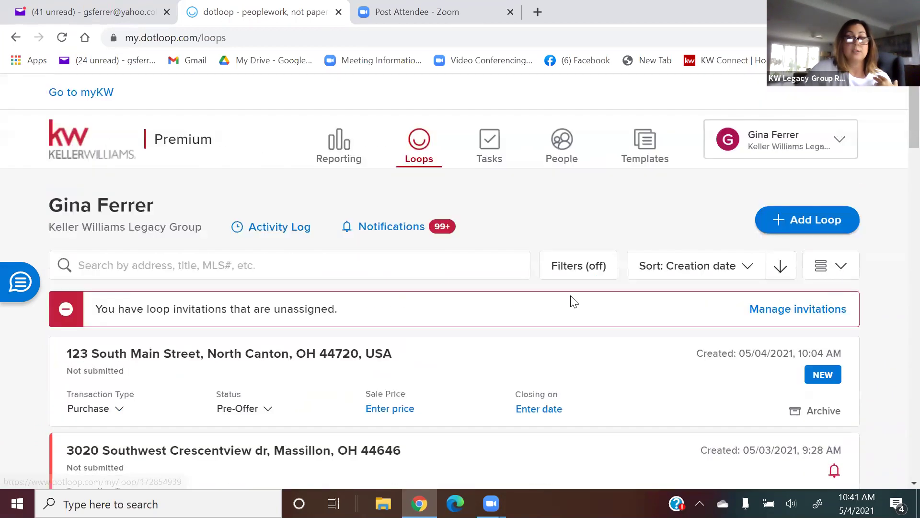
Search the loops for 130 to find the matching property loop.
click(289, 257)
text(20)
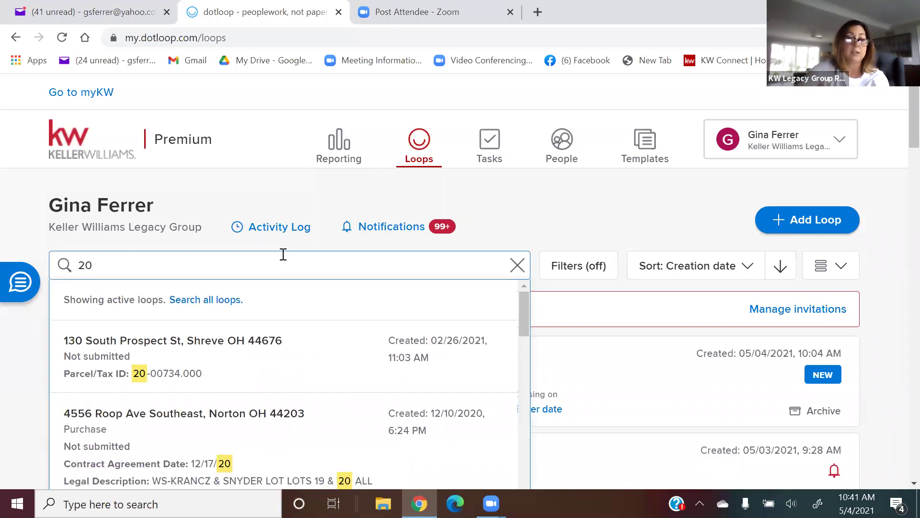
key(BackSpace)
key(BackSpace)
text(130)
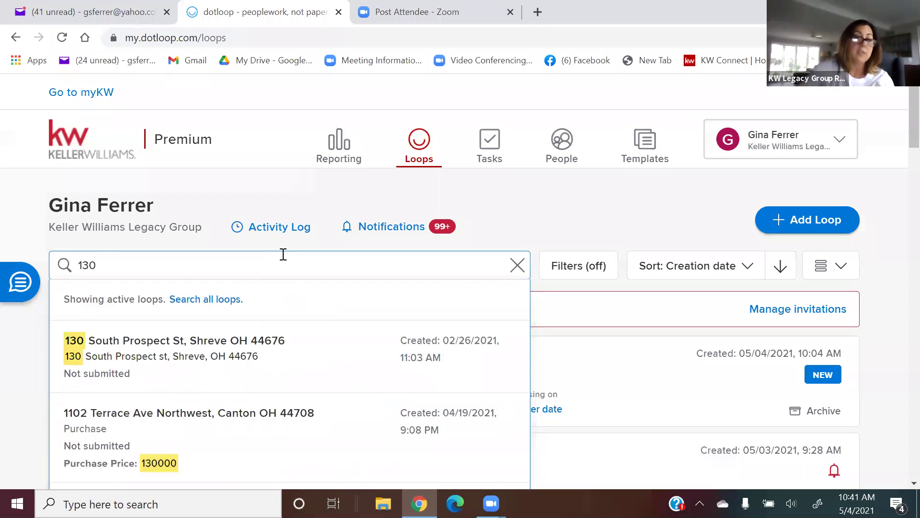
click(287, 376)
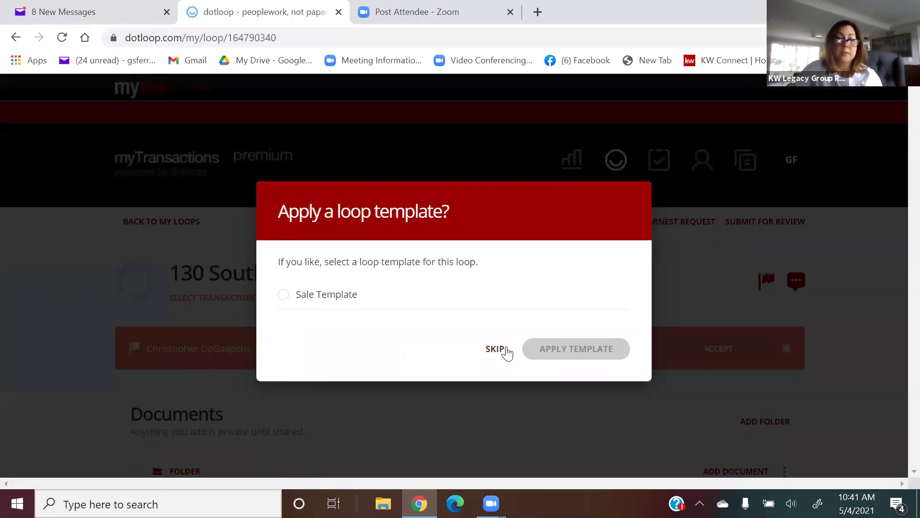
click(498, 350)
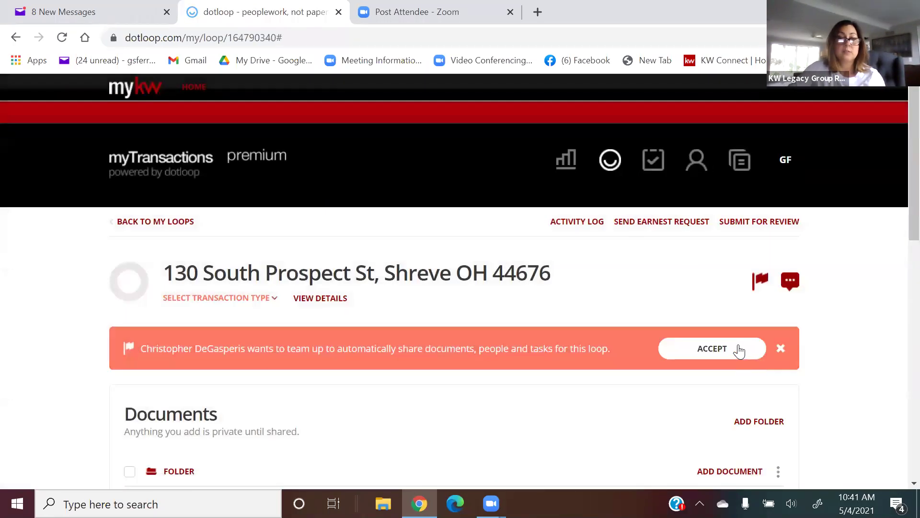
click(712, 349)
scroll(638, 346, down, 1)
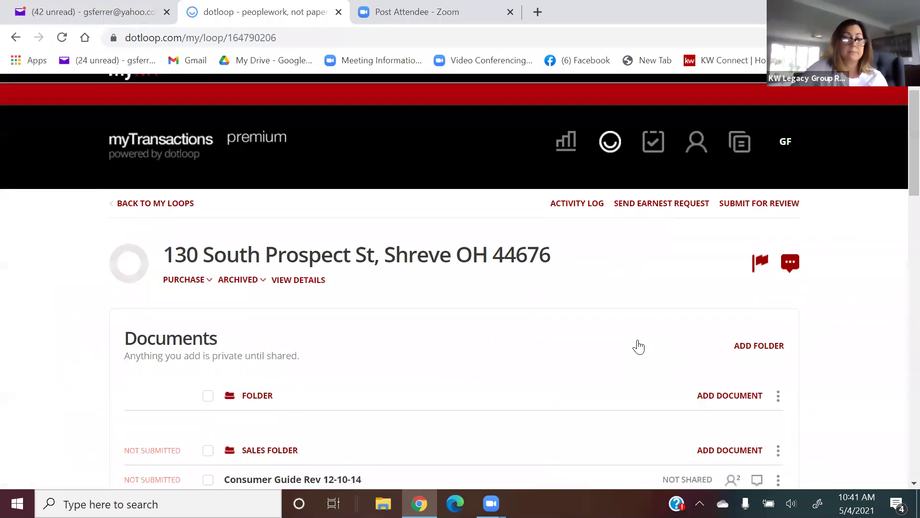
scroll(638, 347, down, 10)
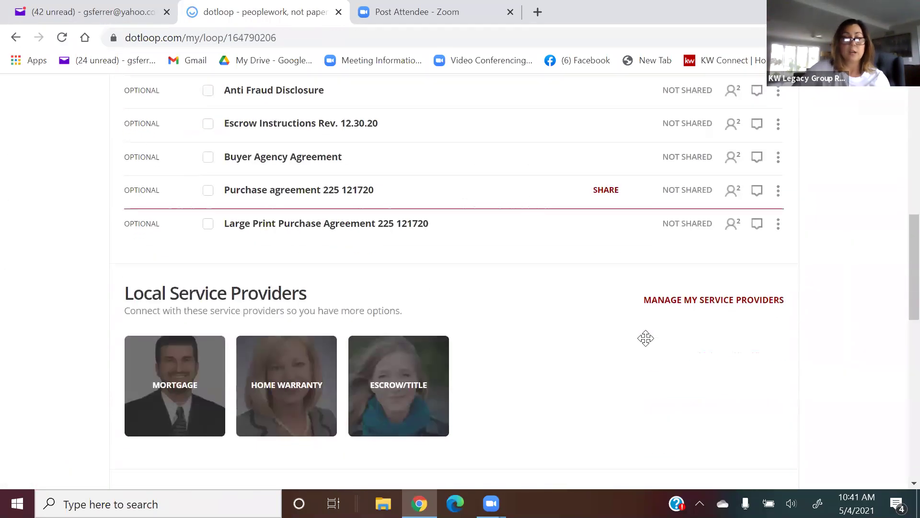
scroll(646, 338, down, 4)
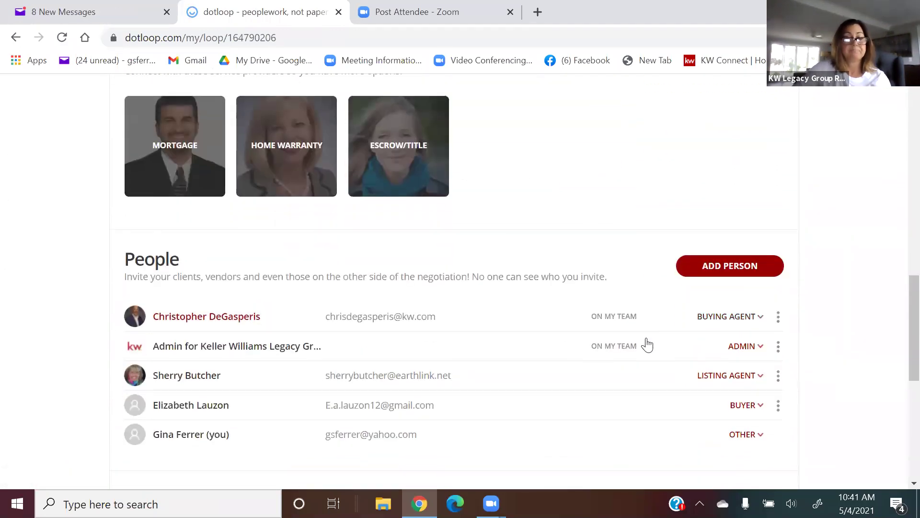
scroll(647, 344, up, 10)
scroll(648, 344, up, 5)
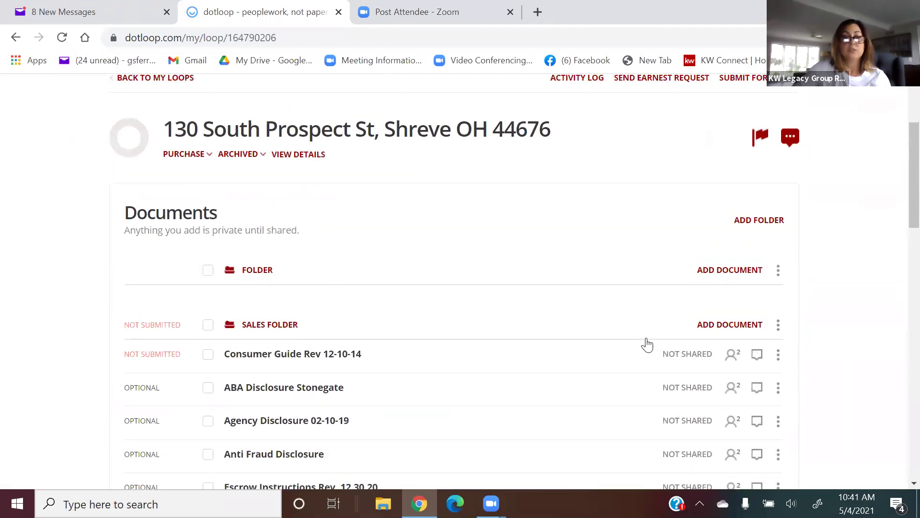
scroll(649, 344, down, 2)
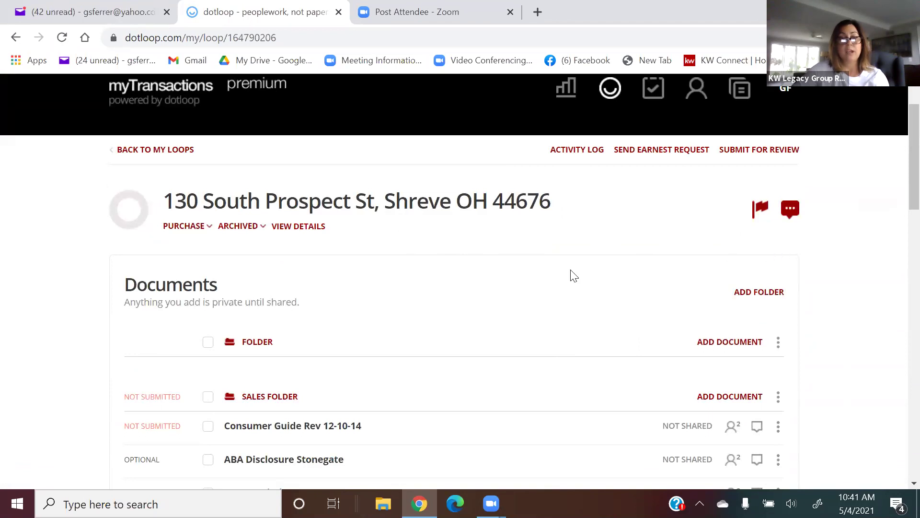
scroll(572, 273, down, 3)
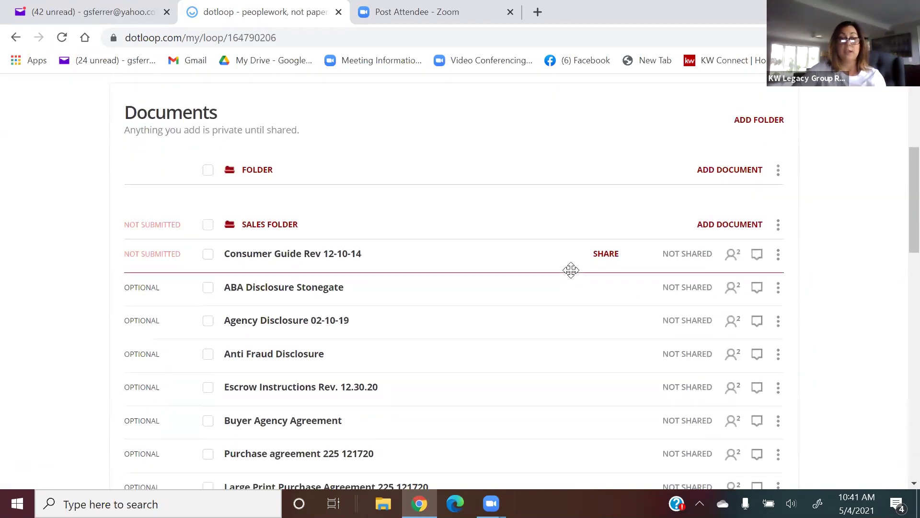
scroll(572, 270, up, 3)
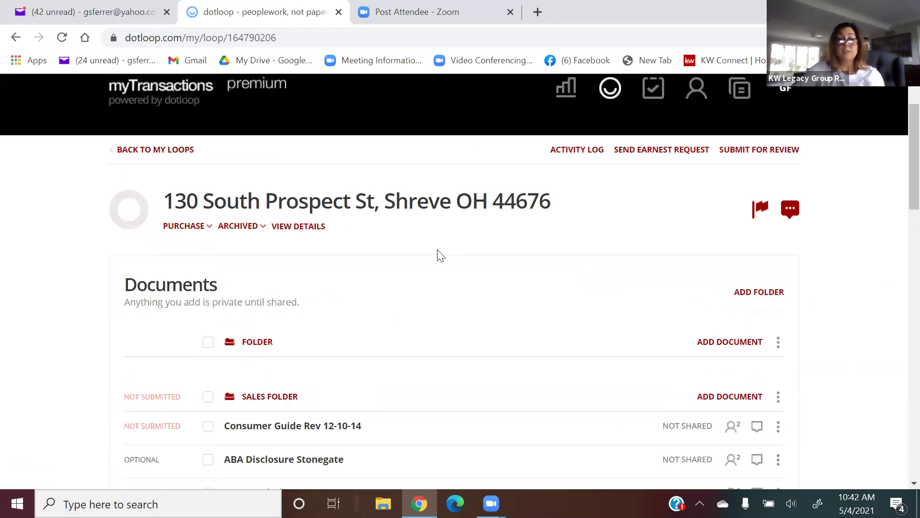
scroll(441, 256, down, 5)
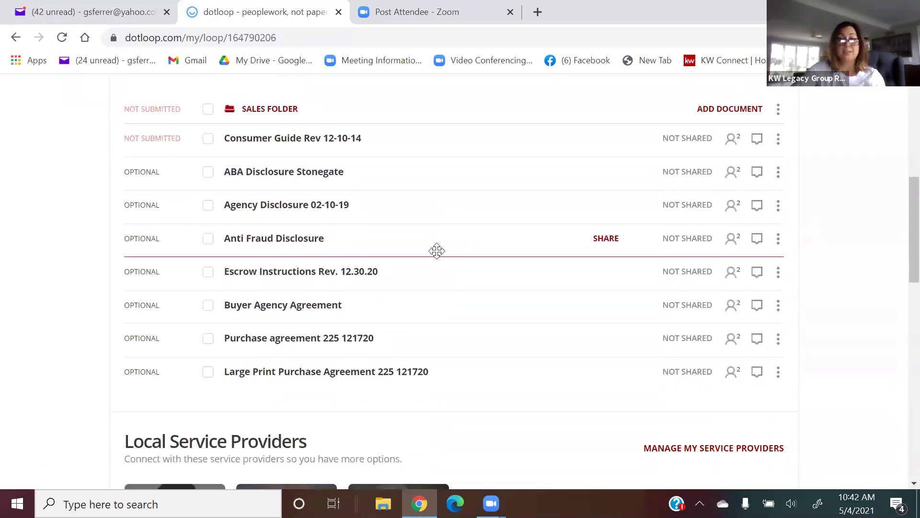
scroll(437, 250, down, 3)
scroll(437, 251, up, 2)
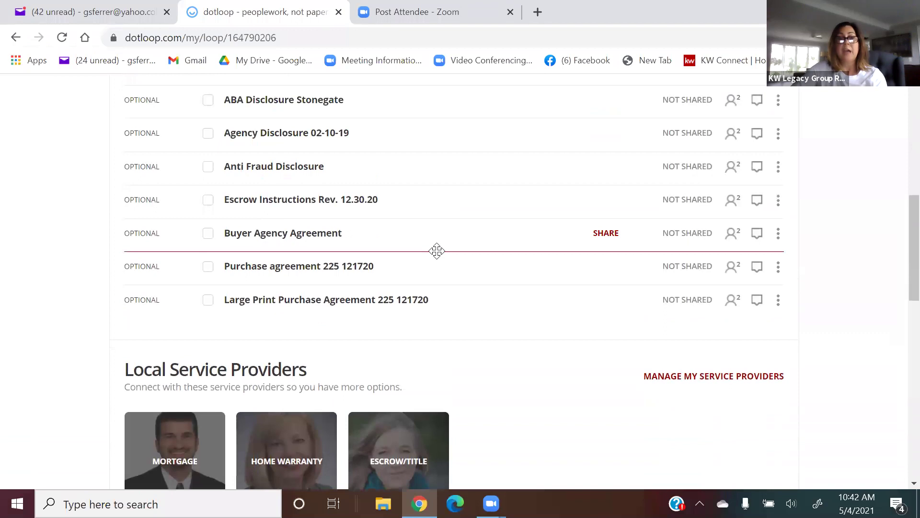
scroll(437, 251, up, 2)
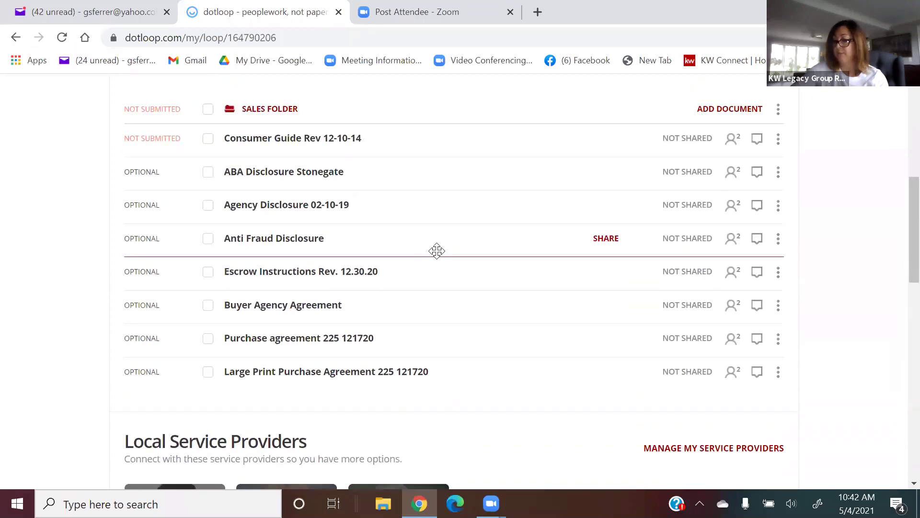
scroll(436, 251, up, 6)
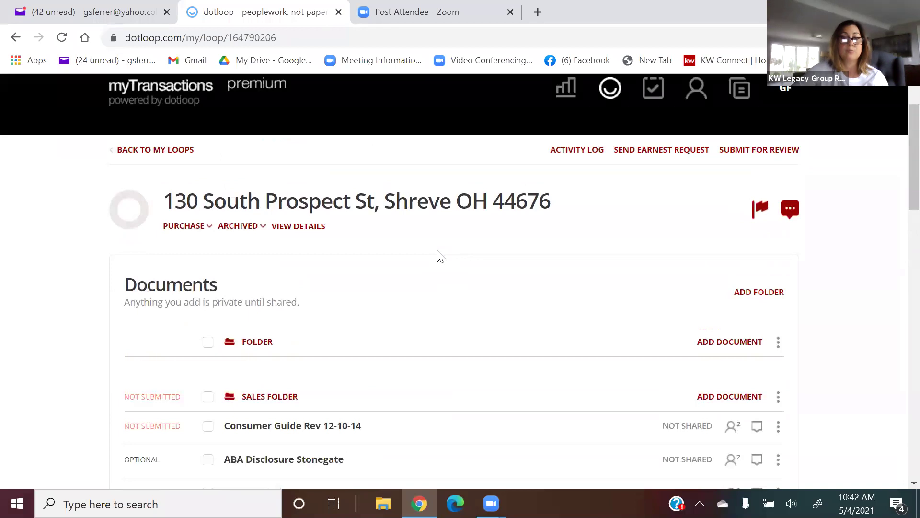
Return to the list of all loops and open the 123 South Main Street loop.
click(179, 151)
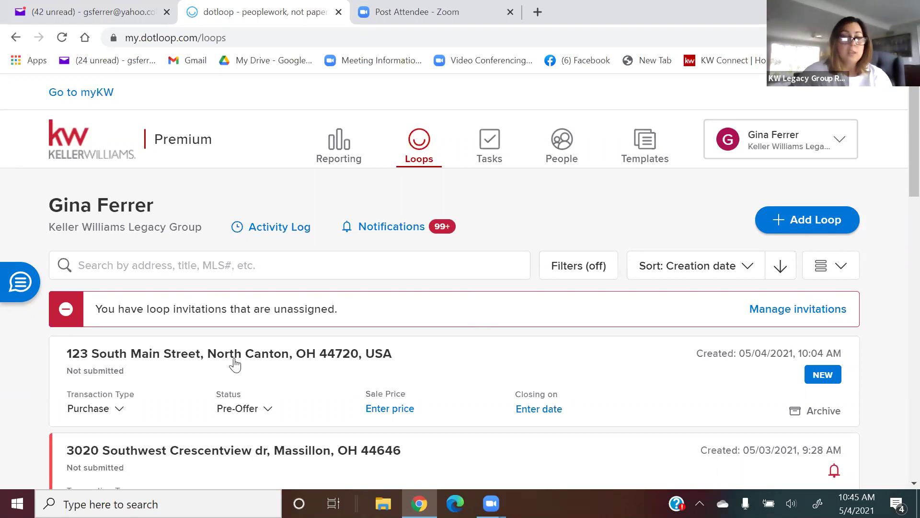
click(212, 362)
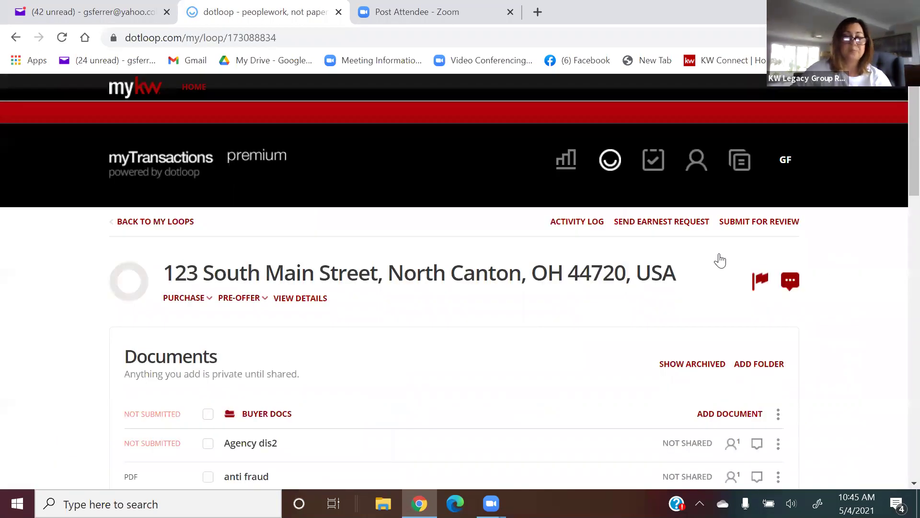
Copy Agency dis2 to the loop's Buyer Docs folder with Make a Copy > To Loop.
scroll(721, 260, down, 4)
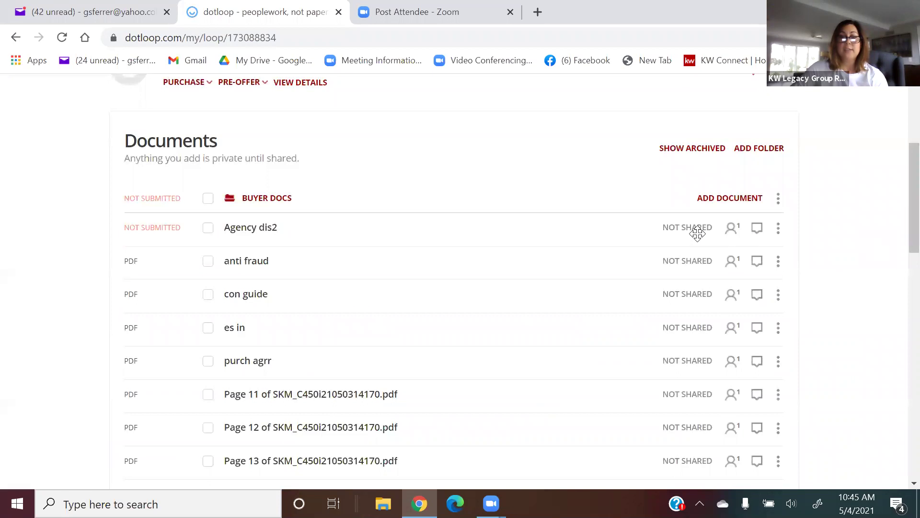
click(779, 198)
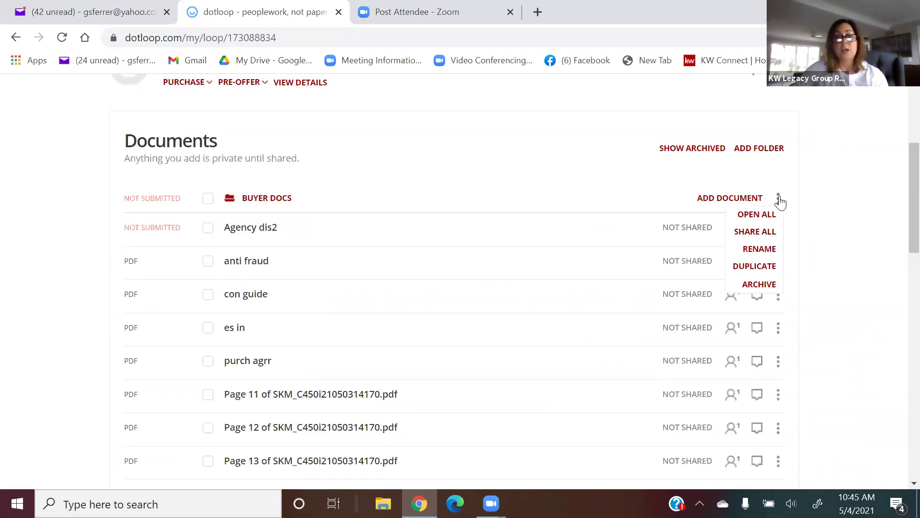
click(829, 212)
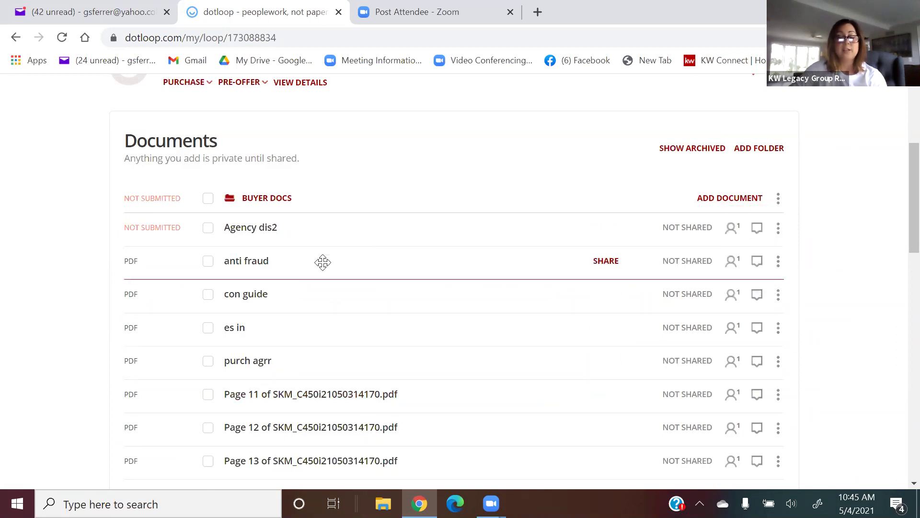
click(780, 229)
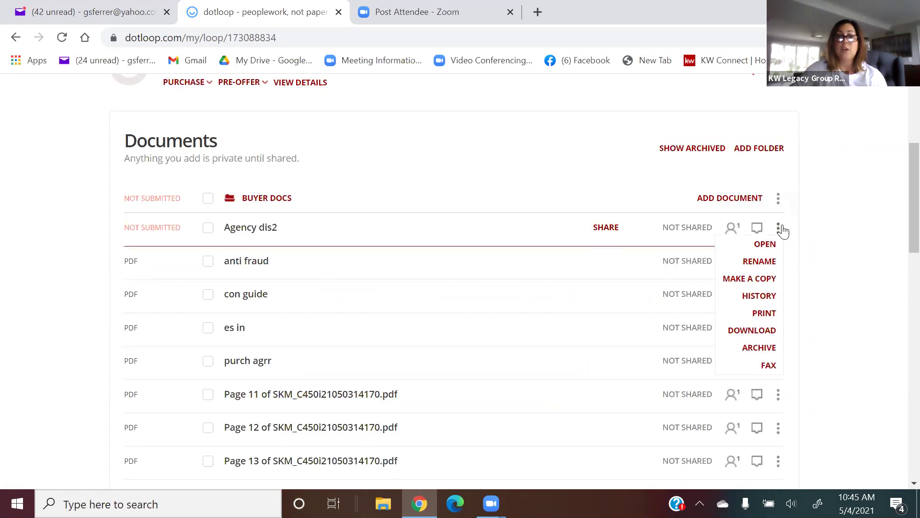
click(772, 282)
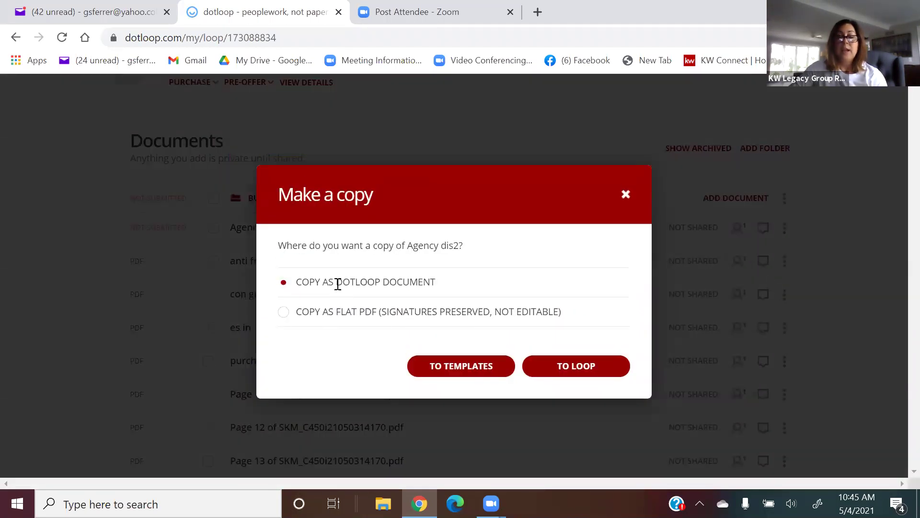
click(573, 370)
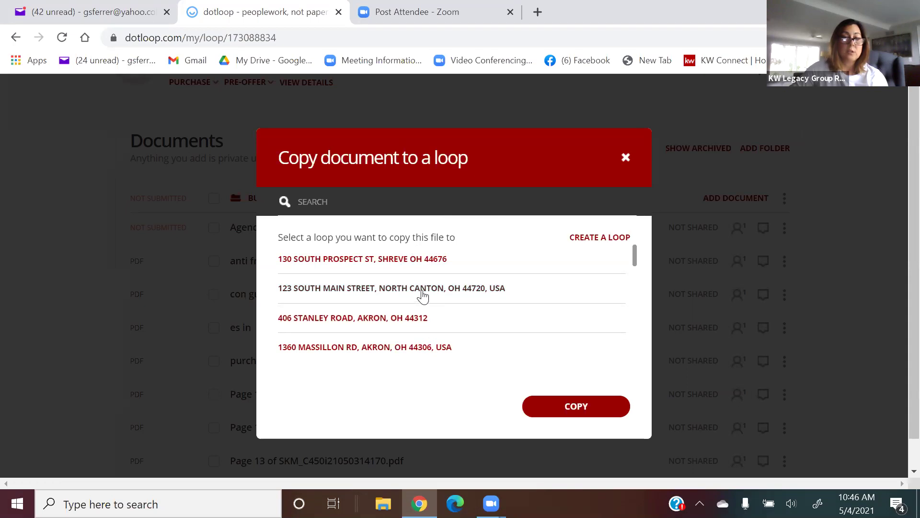
click(422, 296)
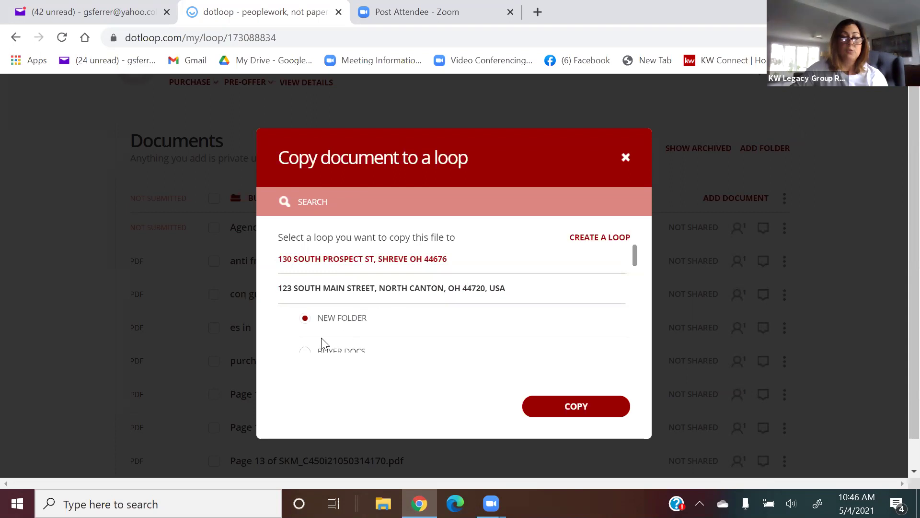
click(305, 351)
click(550, 403)
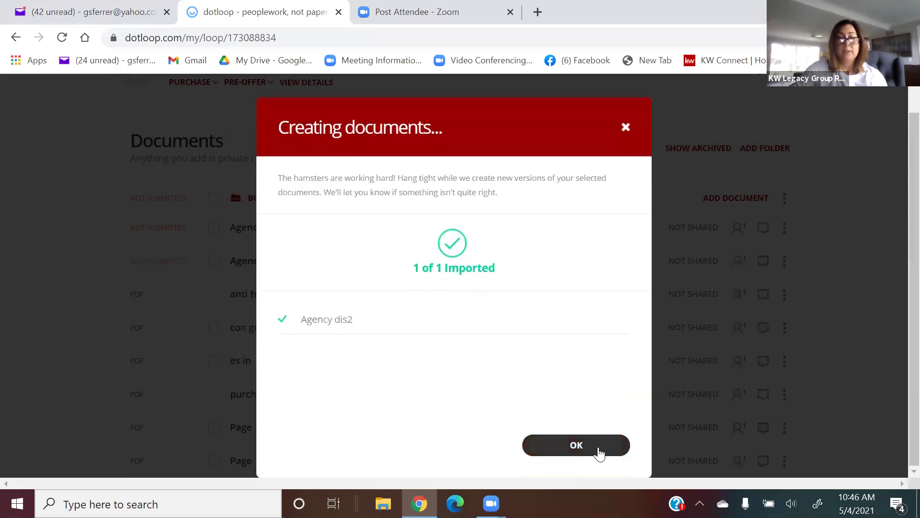
click(597, 453)
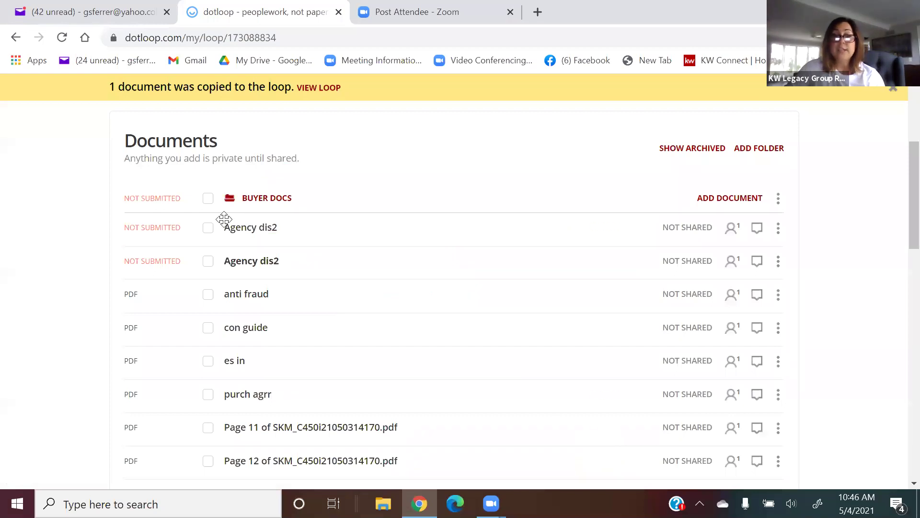
scroll(378, 267, up, 2)
scroll(378, 267, up, 1)
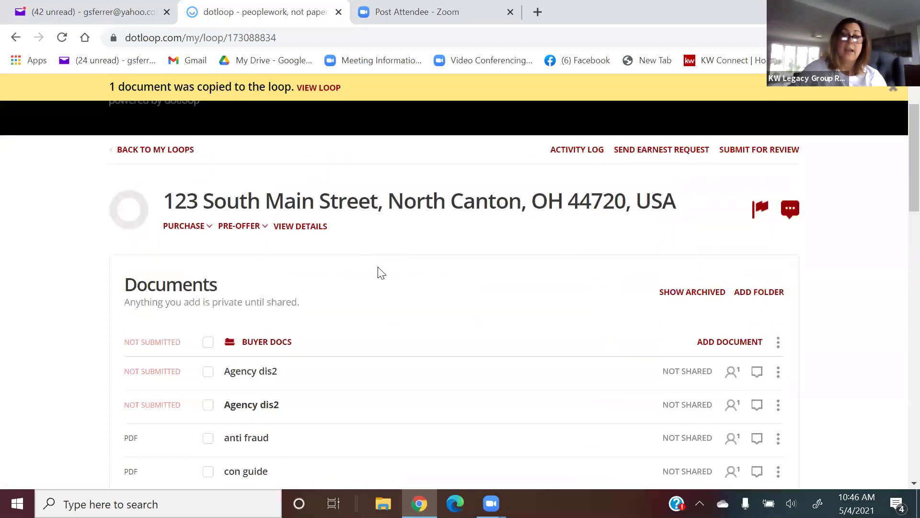
scroll(378, 273, down, 1)
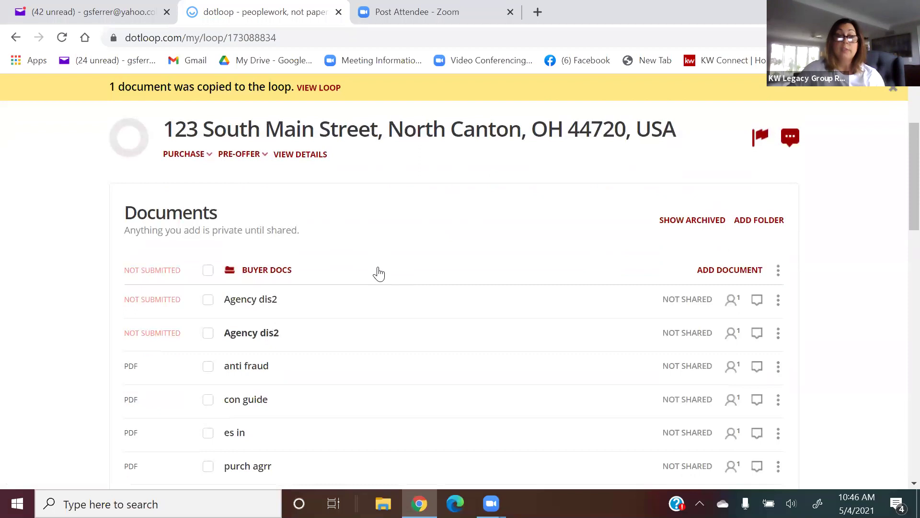
click(243, 303)
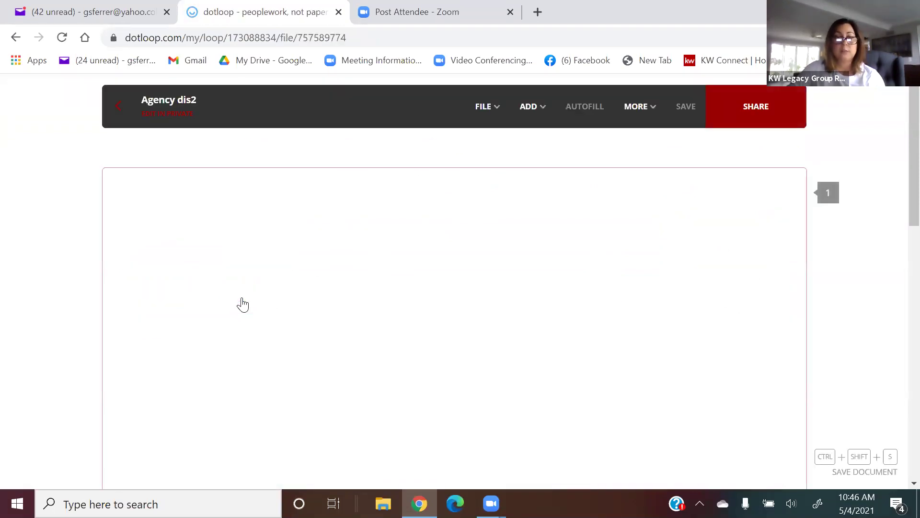
click(121, 124)
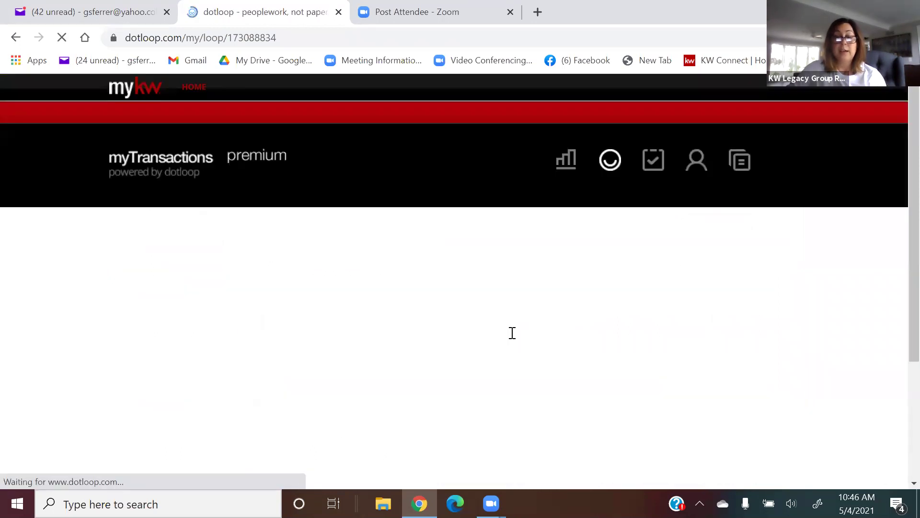
scroll(516, 335, down, 3)
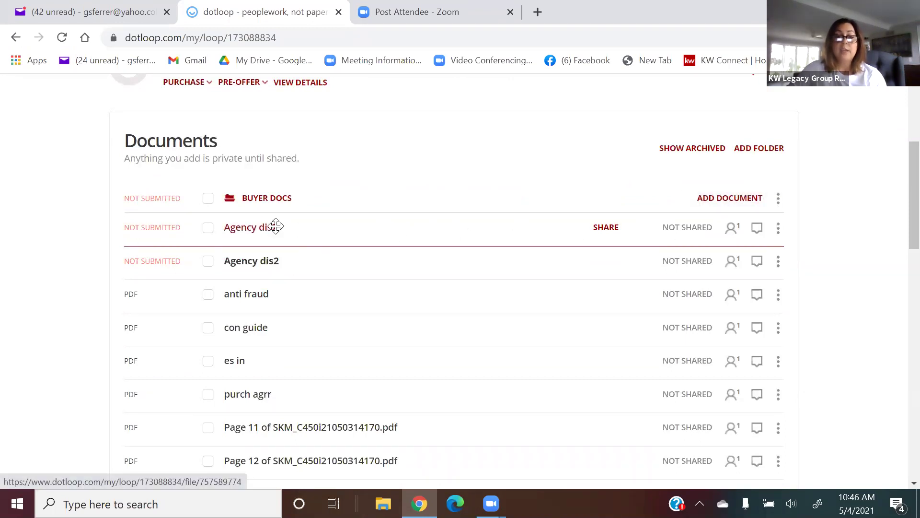
scroll(311, 233, down, 6)
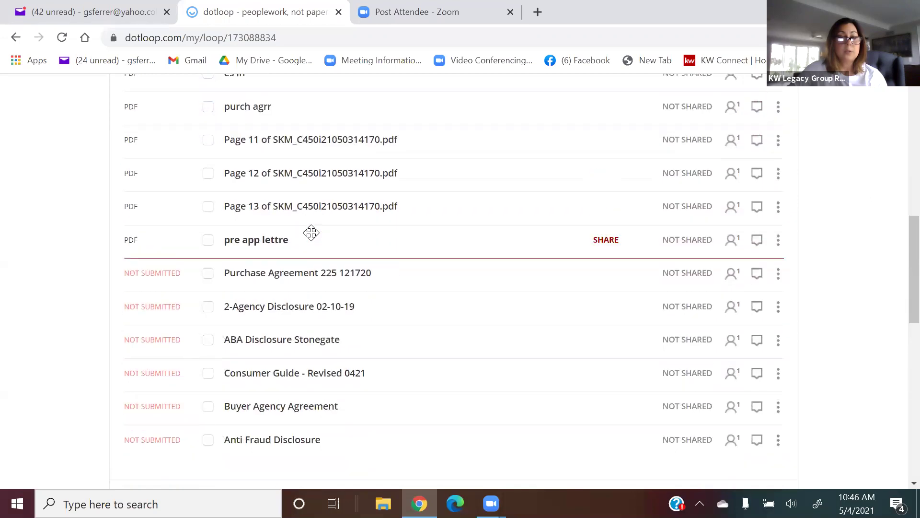
scroll(312, 233, up, 6)
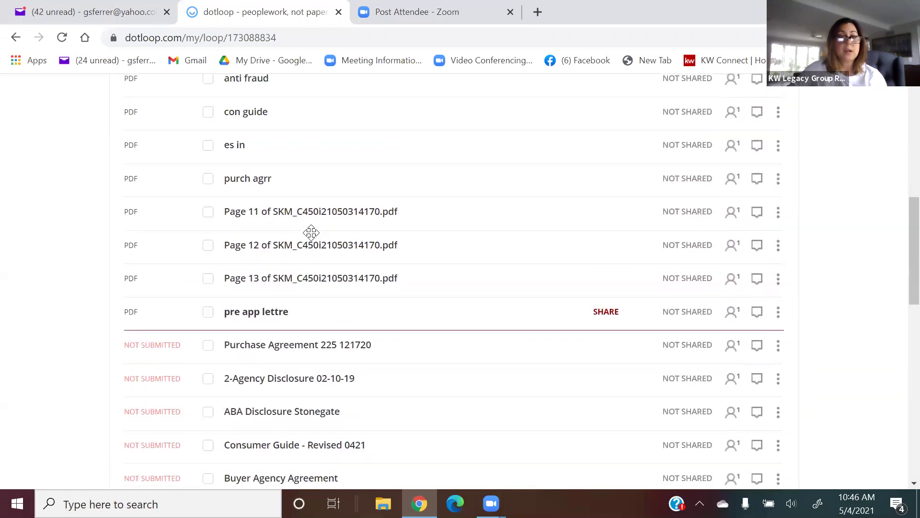
click(262, 261)
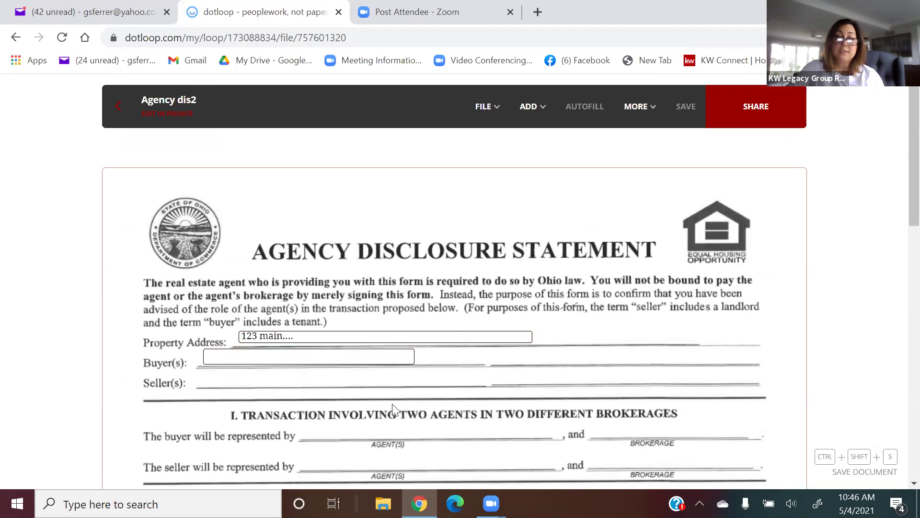
click(108, 106)
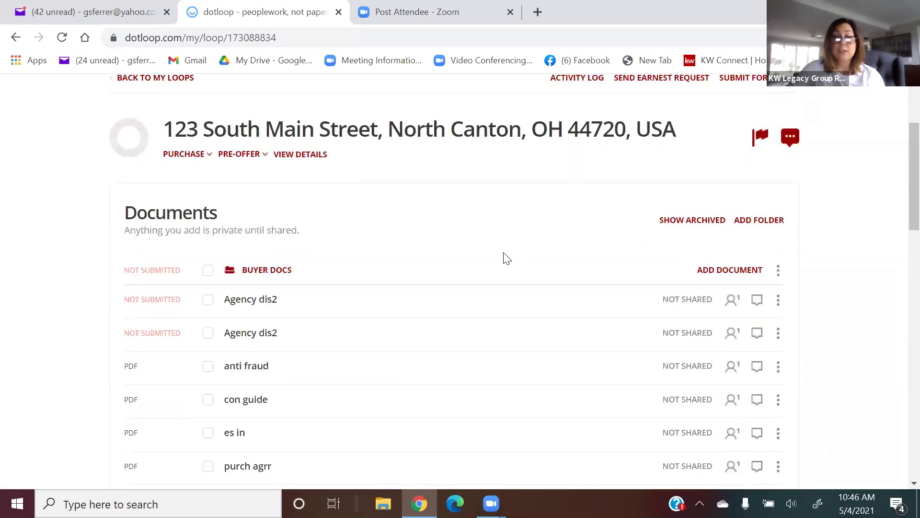
click(779, 301)
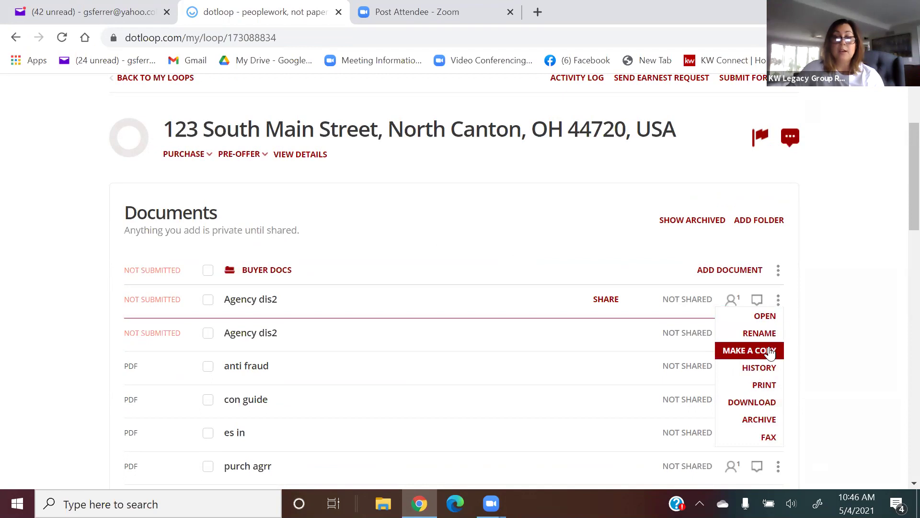
click(769, 351)
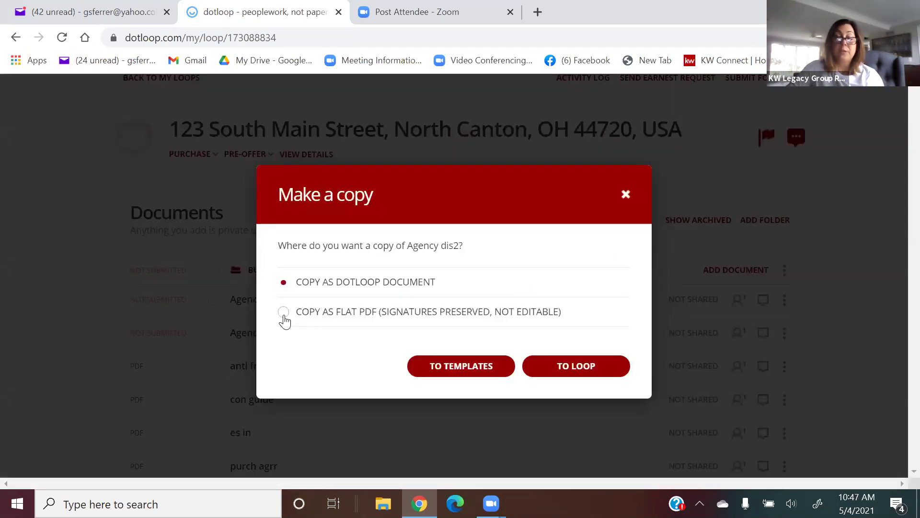
click(283, 313)
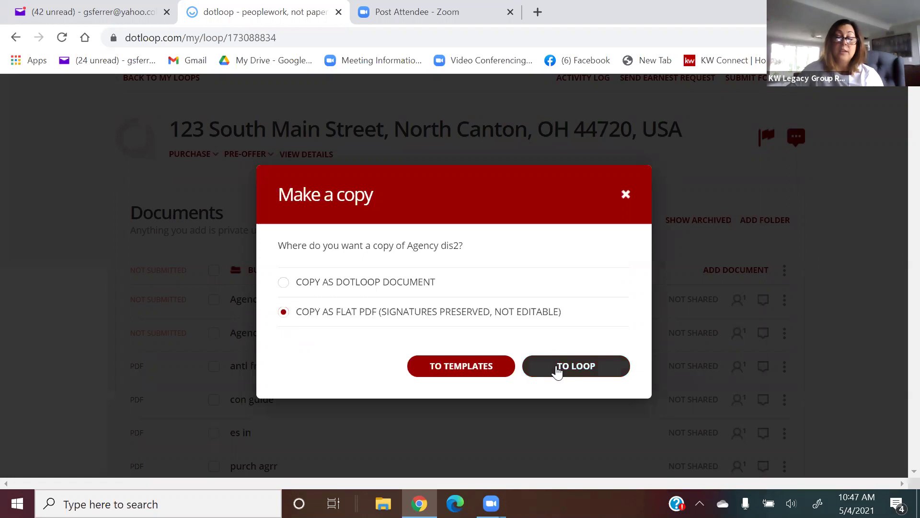
click(557, 369)
click(404, 262)
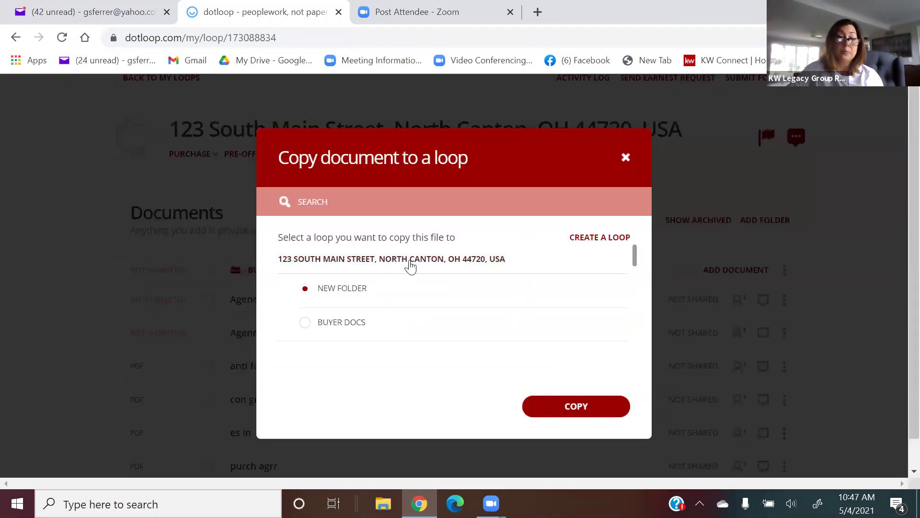
click(590, 407)
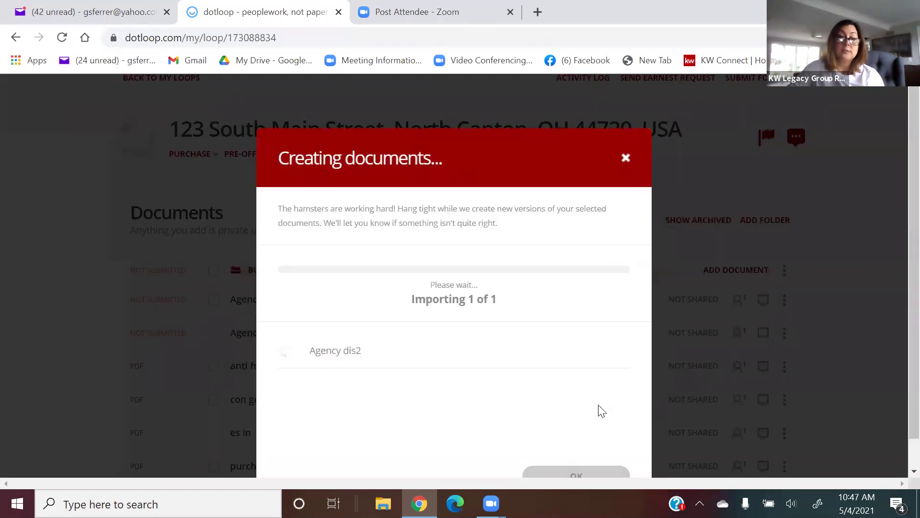
click(610, 473)
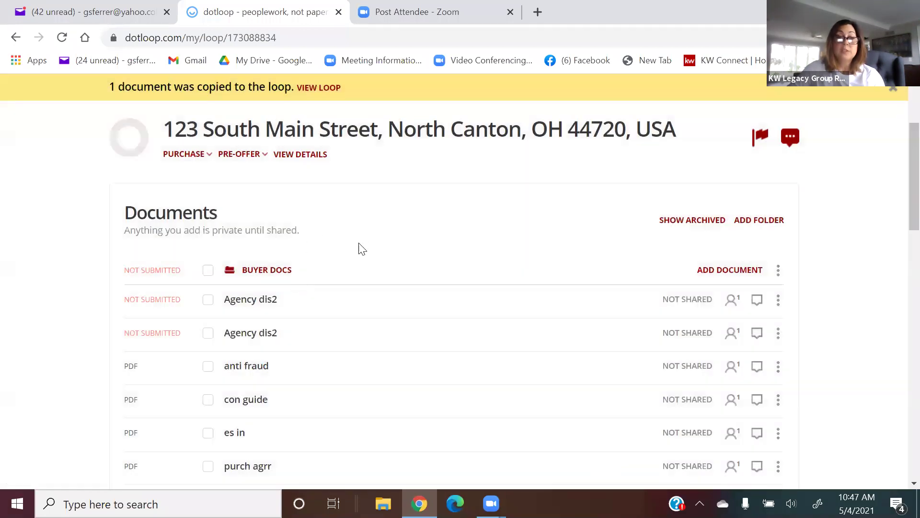
scroll(362, 259, down, 10)
scroll(362, 256, up, 5)
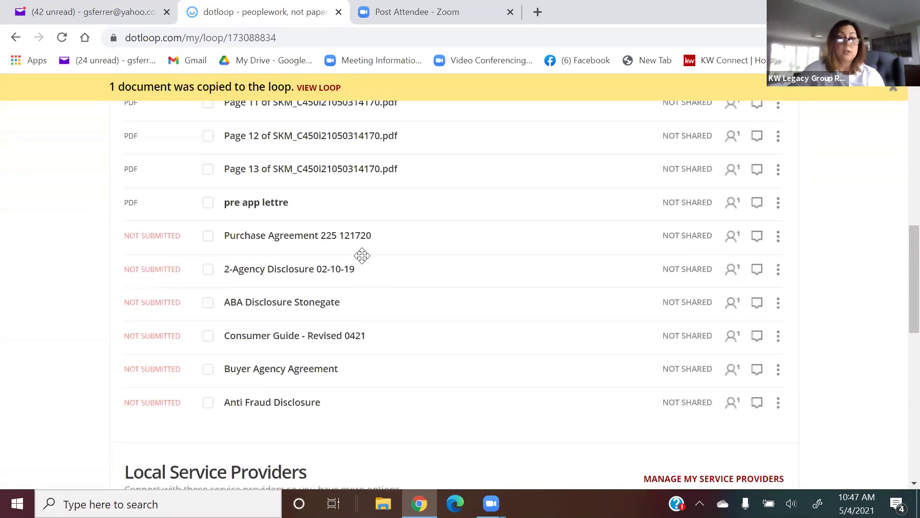
scroll(361, 256, up, 5)
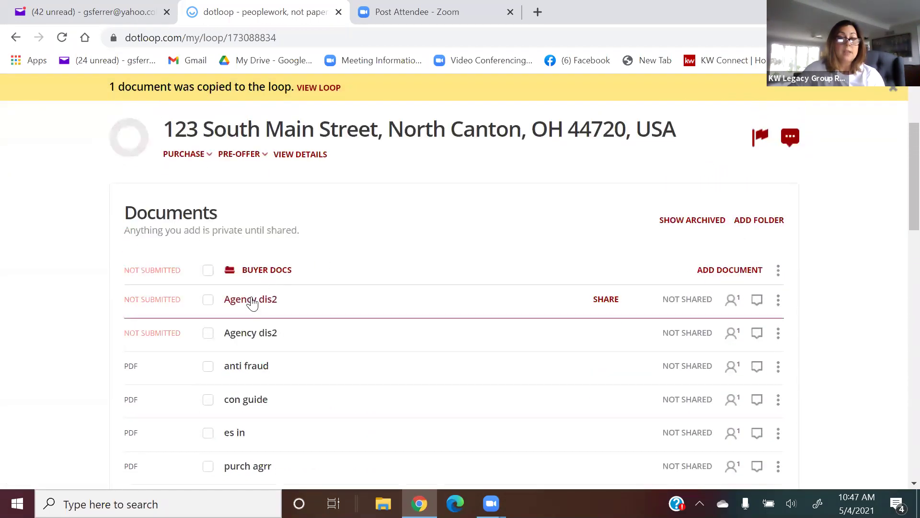
Open the first Agency dis2 copy and place a signature field on the seller signature line.
click(252, 301)
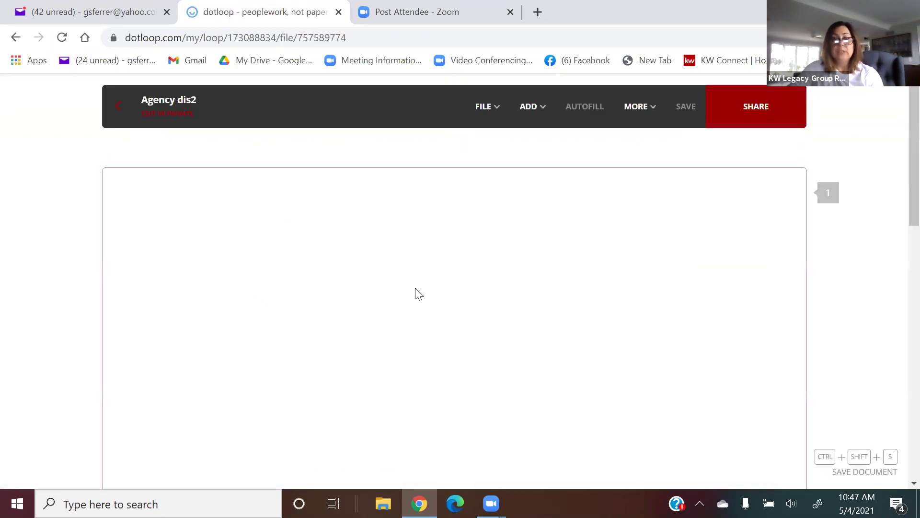
scroll(792, 381, down, 6)
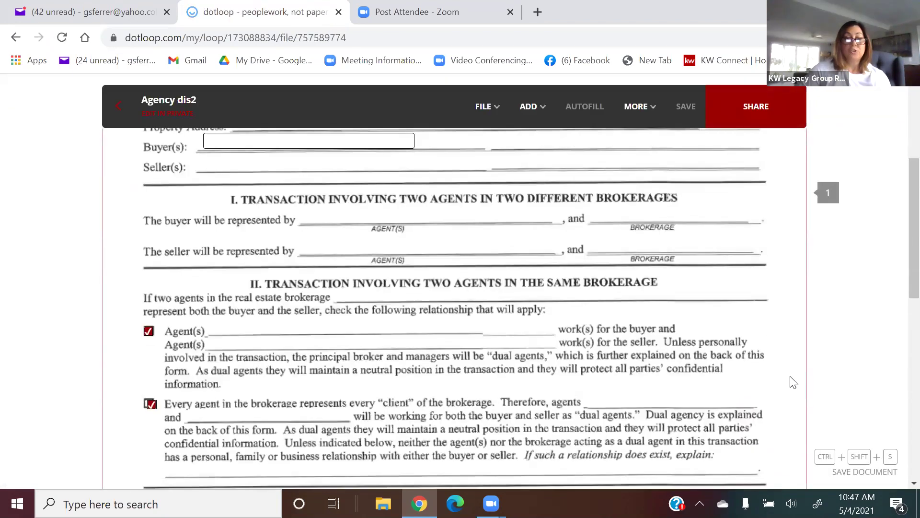
scroll(792, 381, down, 6)
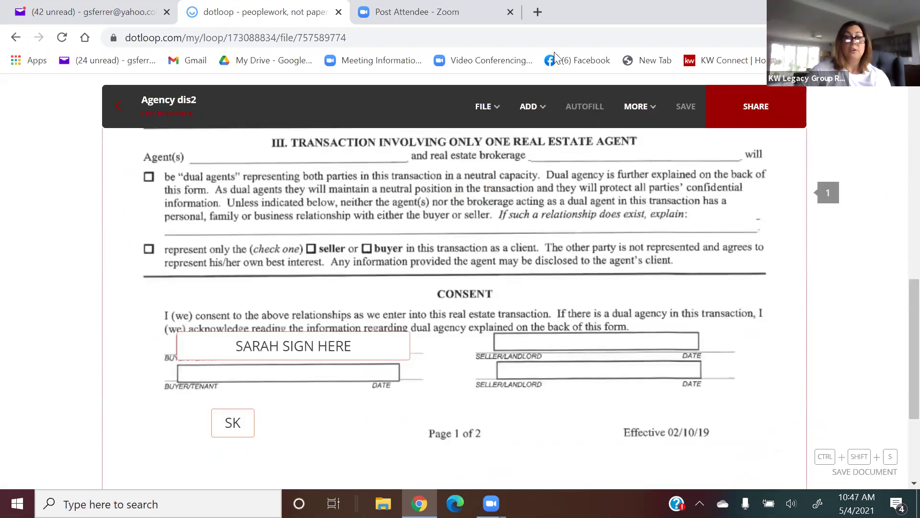
click(542, 120)
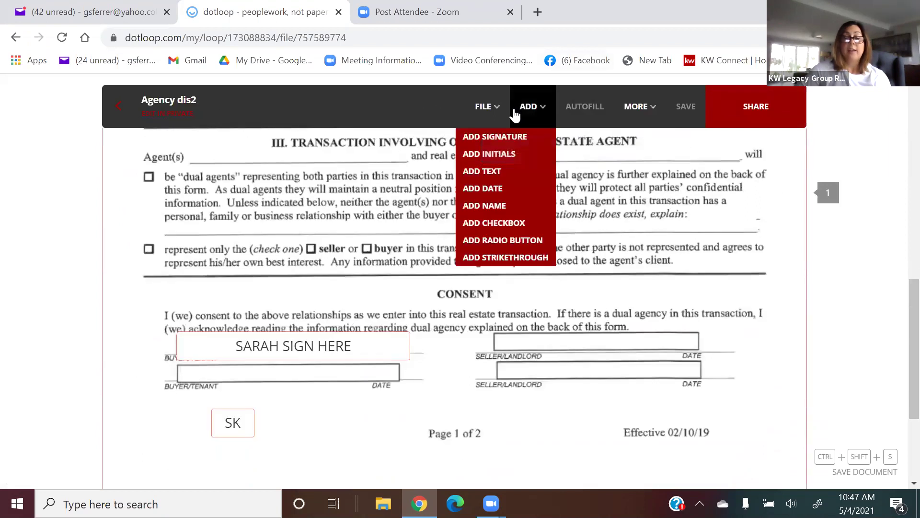
click(528, 143)
click(582, 350)
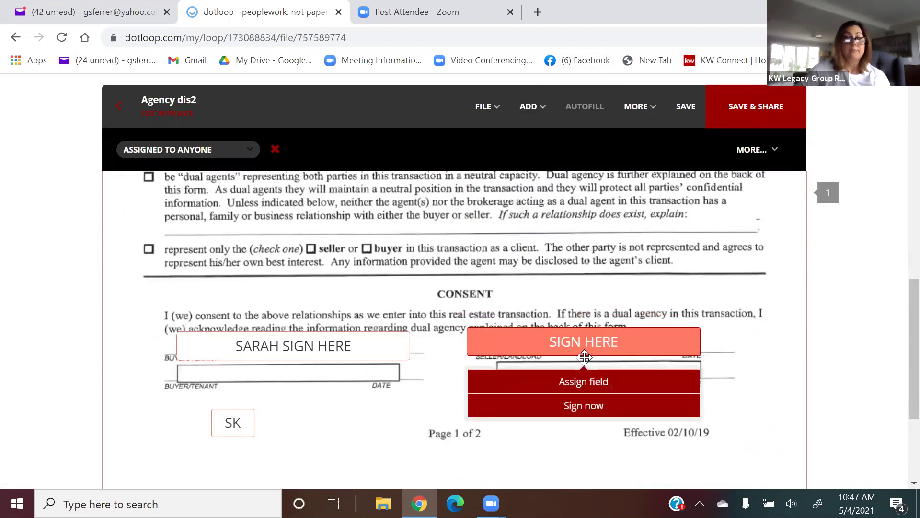
Add a text field beside Seller(s), then leave the form without saving changes.
scroll(581, 350, up, 2)
scroll(581, 350, up, 10)
click(529, 106)
click(481, 171)
click(242, 384)
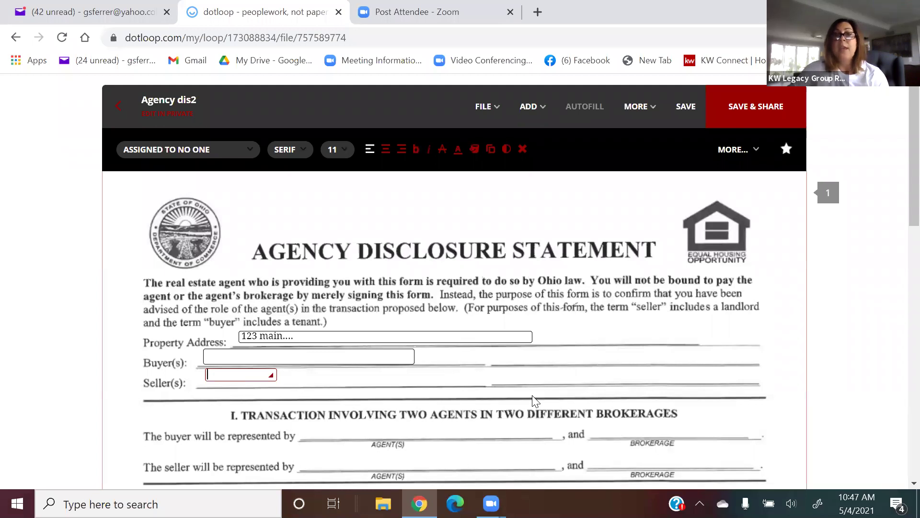
click(124, 124)
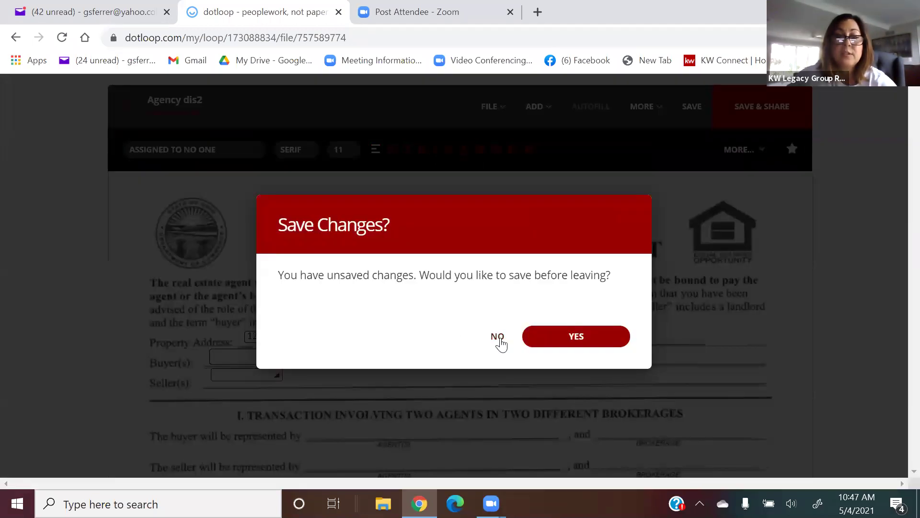
click(499, 340)
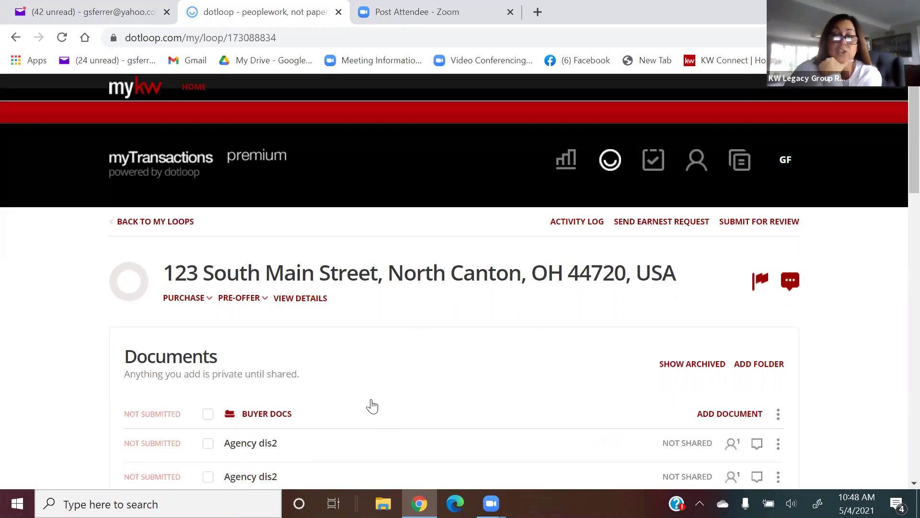
Scroll the reloaded Documents list down and back up to view both Agency dis2 copies.
scroll(372, 406, down, 3)
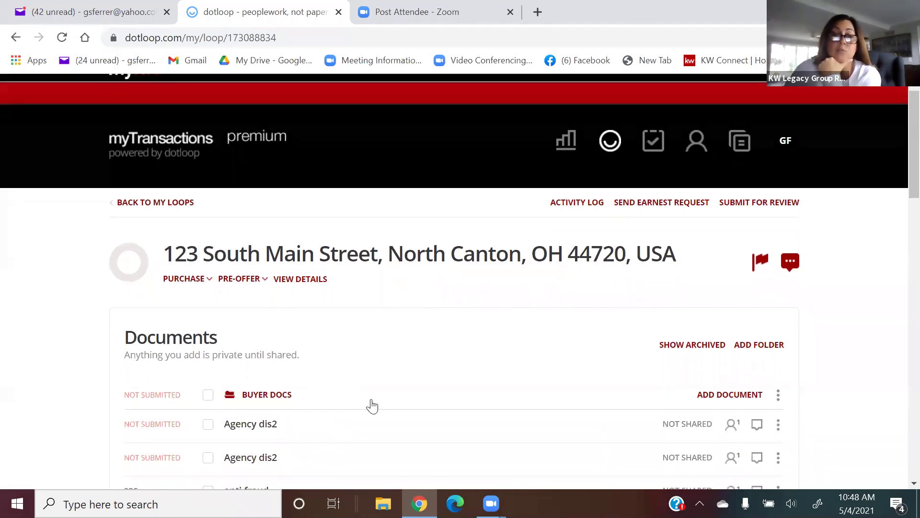
scroll(372, 402, up, 3)
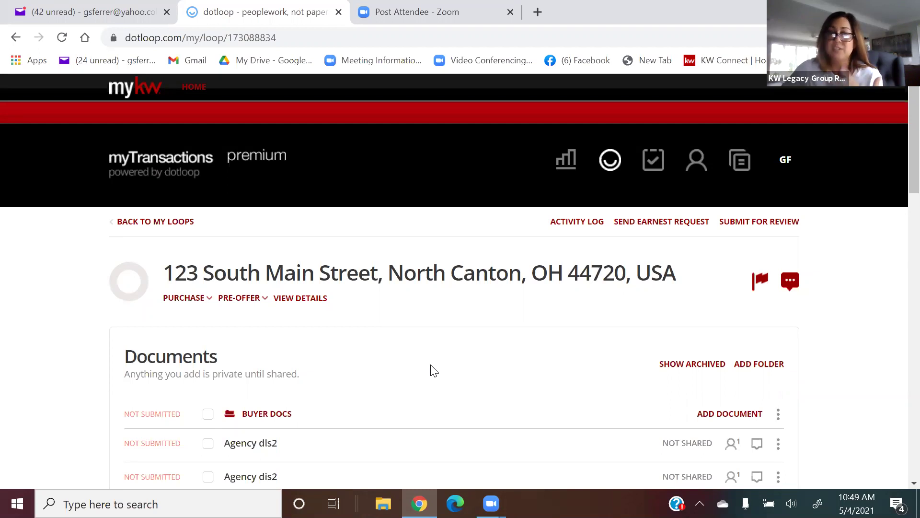
scroll(434, 370, down, 3)
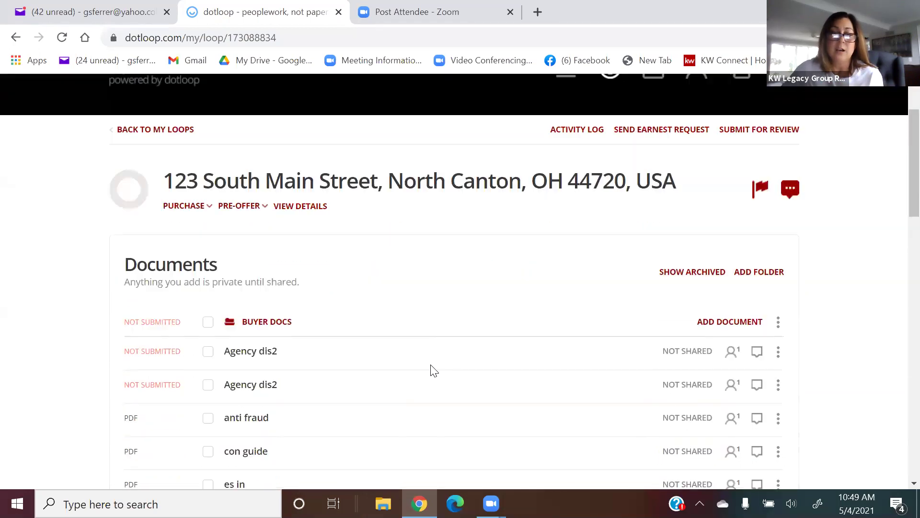
scroll(434, 370, up, 3)
scroll(433, 370, down, 1)
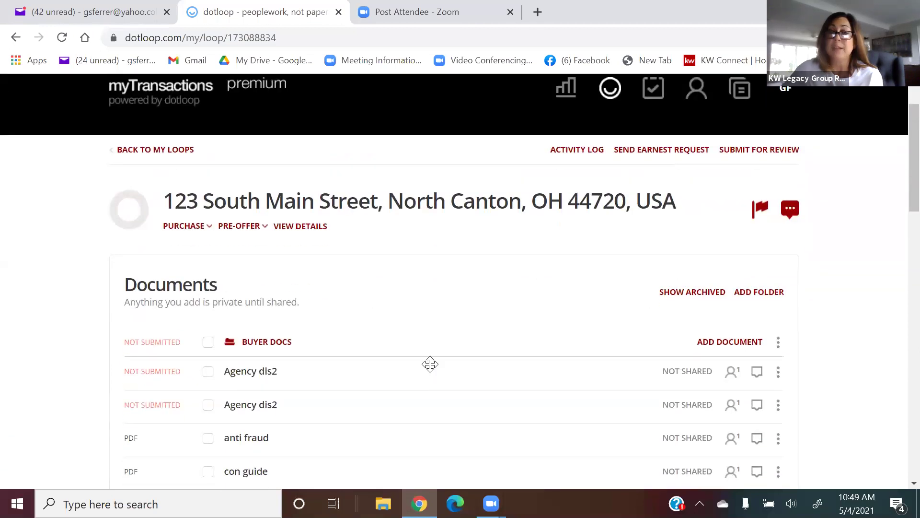
scroll(430, 364, down, 1)
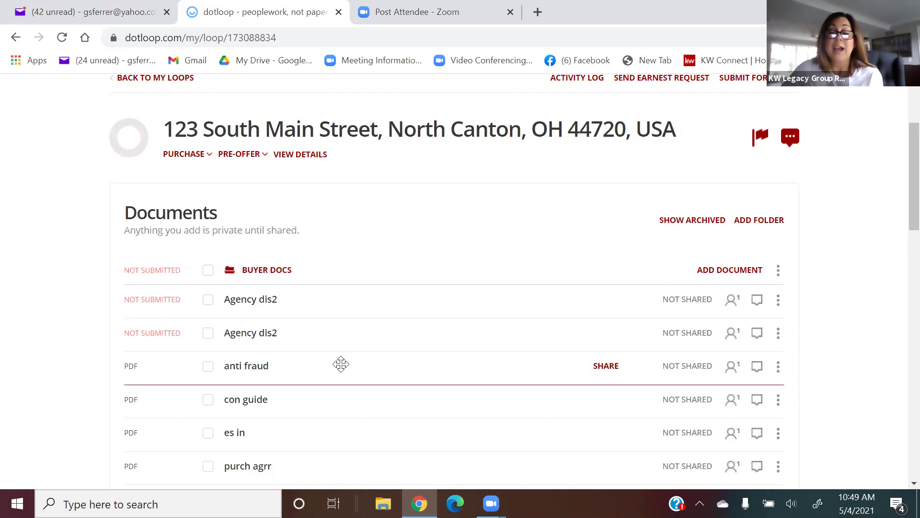
scroll(310, 339, down, 3)
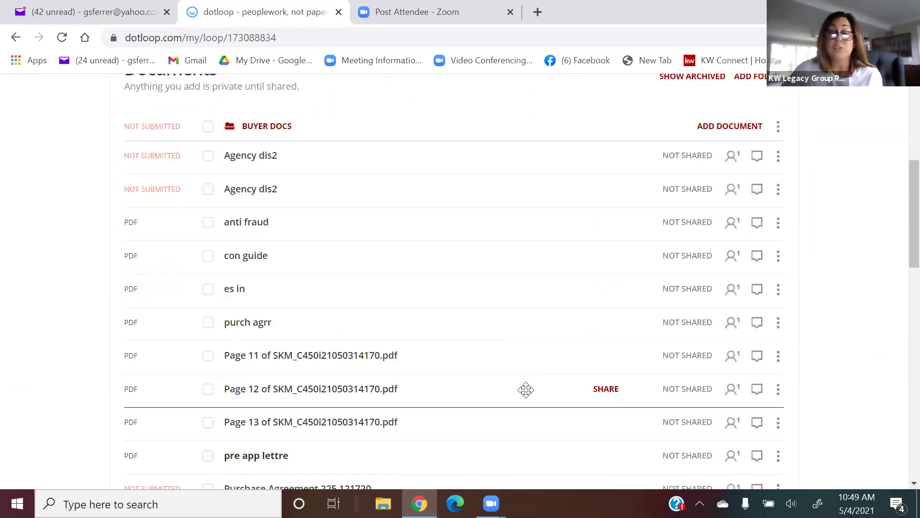
scroll(526, 389, up, 5)
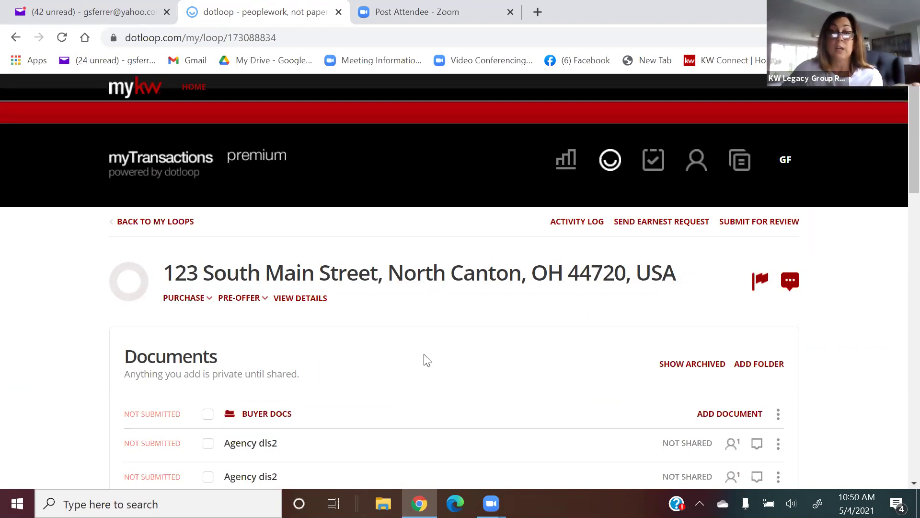
scroll(425, 359, down, 2)
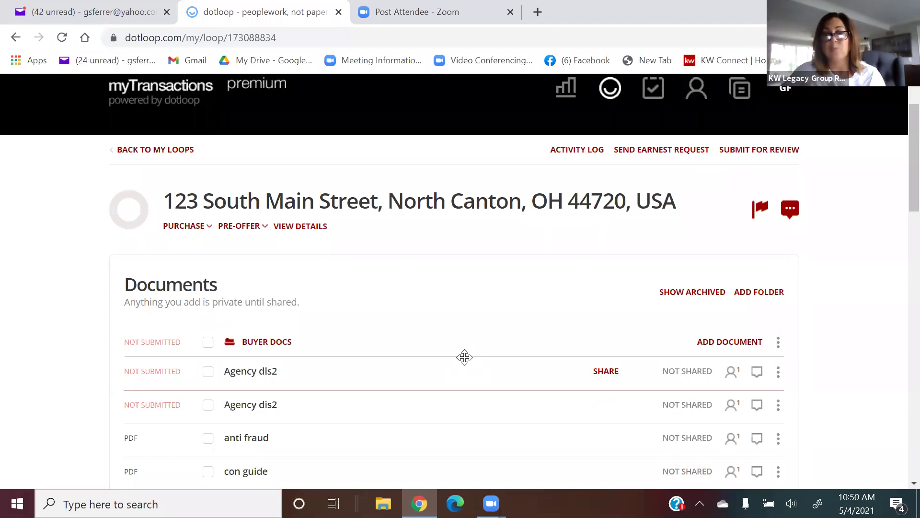
scroll(464, 358, down, 2)
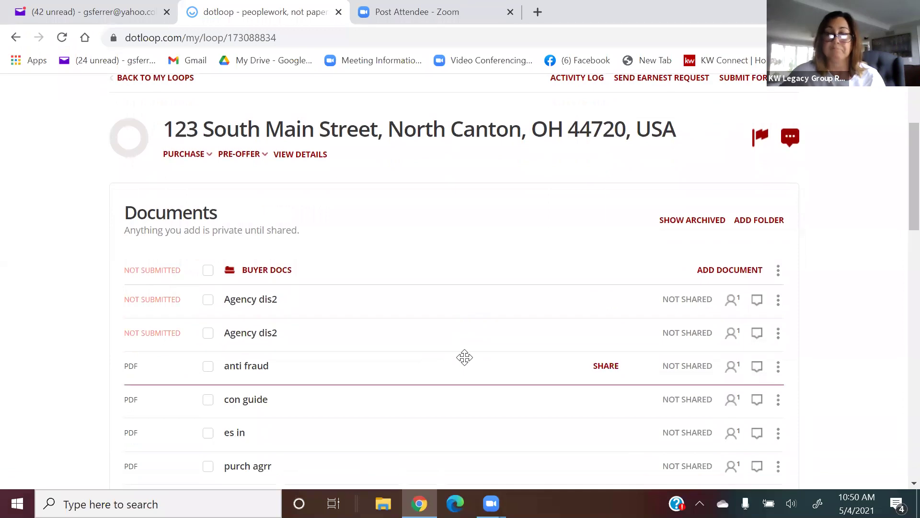
scroll(464, 358, down, 1)
scroll(464, 358, up, 3)
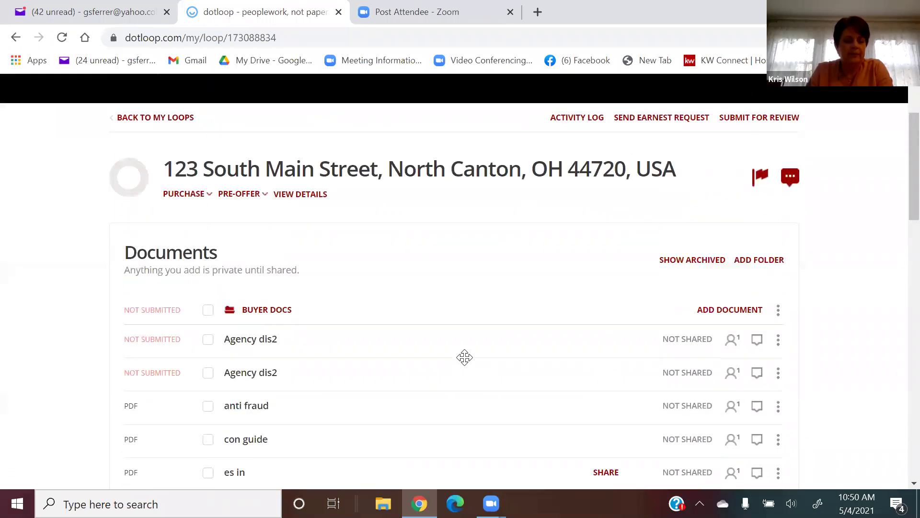
scroll(466, 364, up, 1)
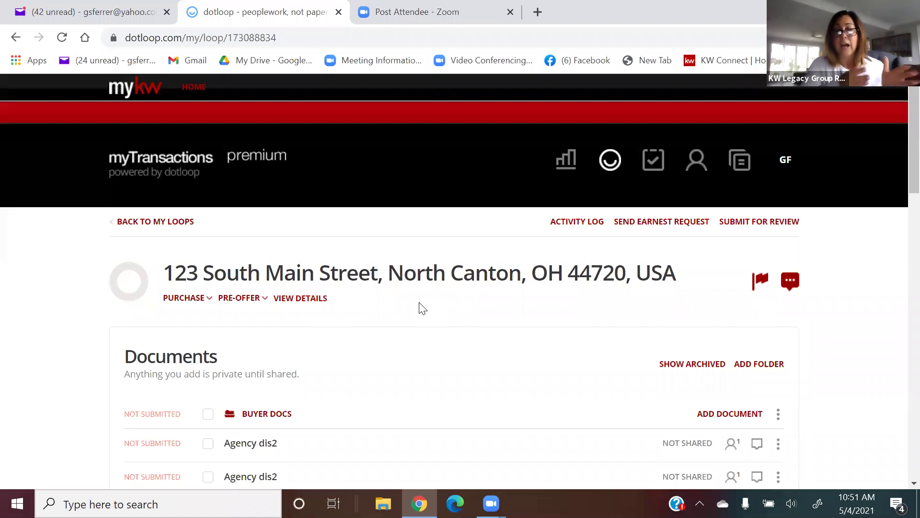
mouse_move(627, 433)
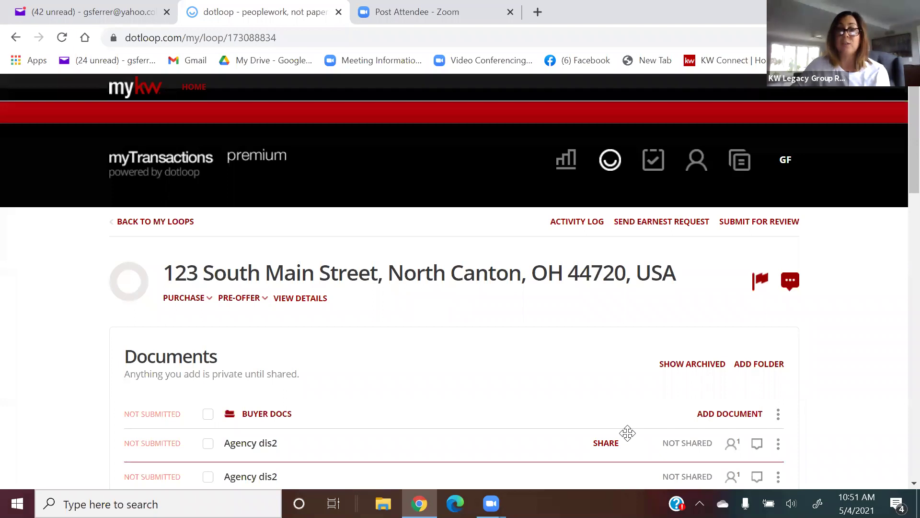
scroll(628, 433, down, 4)
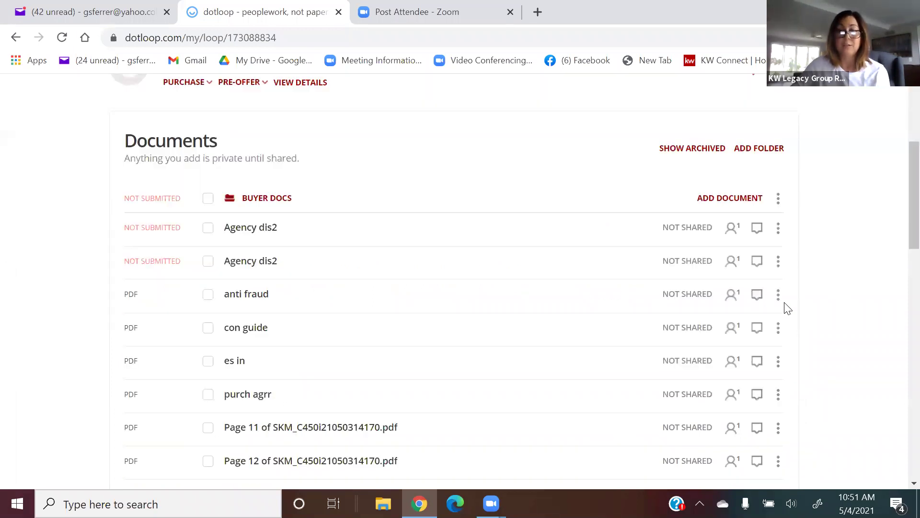
click(778, 294)
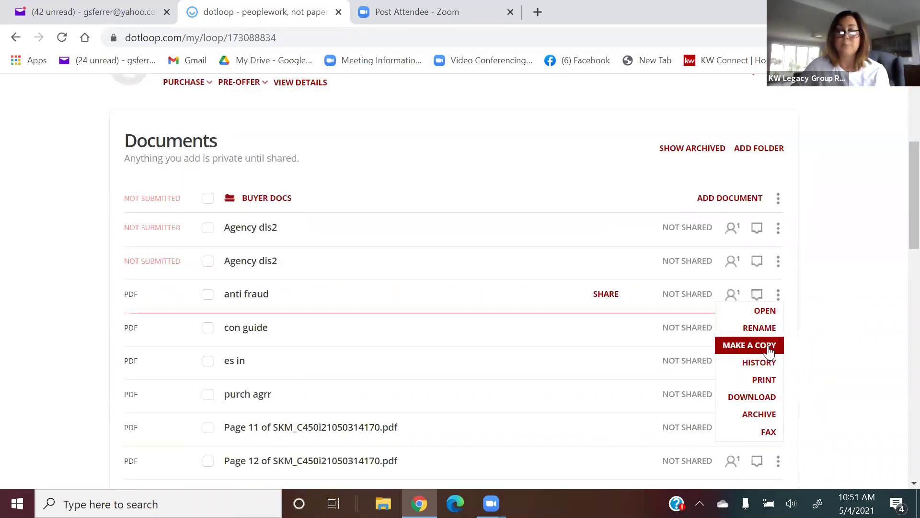
click(767, 347)
click(559, 366)
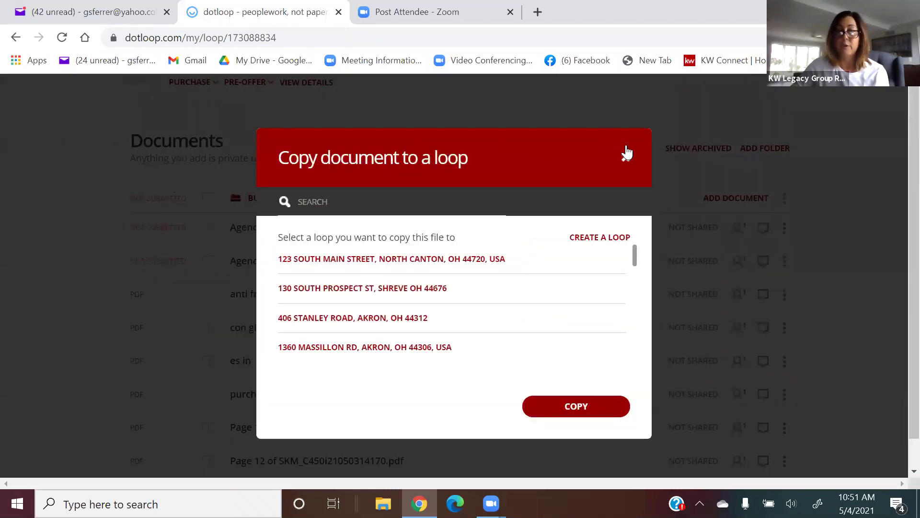
click(625, 158)
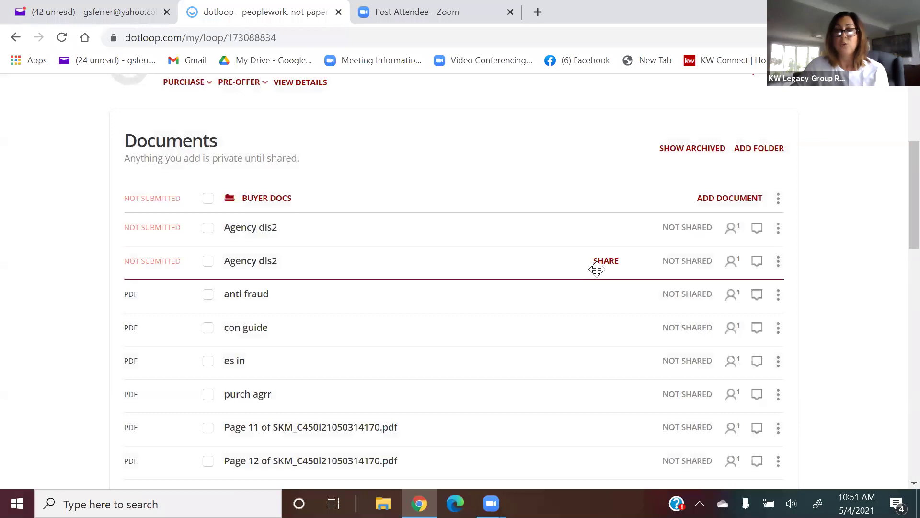
scroll(596, 263, up, 5)
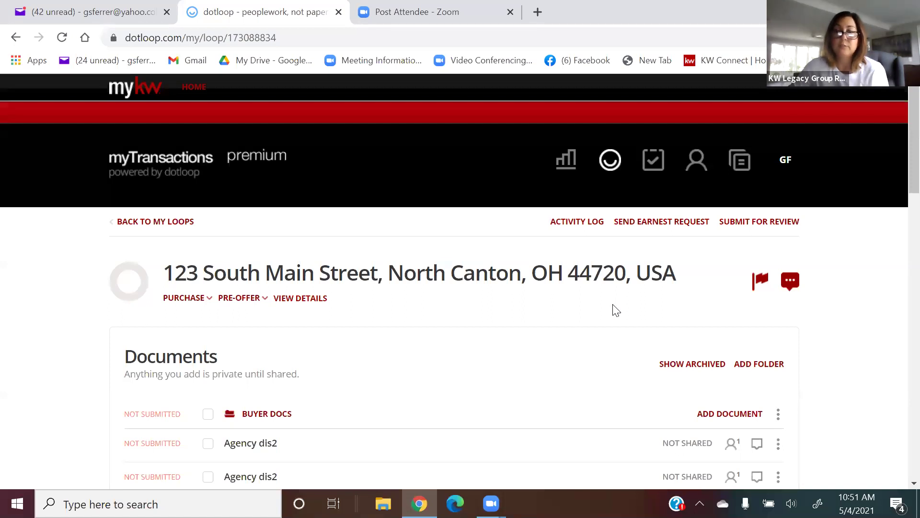
scroll(616, 310, down, 2)
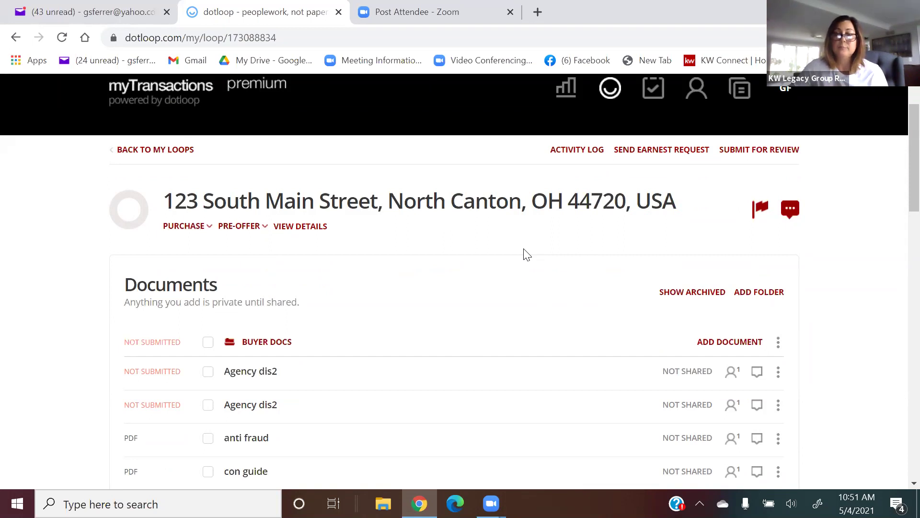
scroll(571, 306, down, 1)
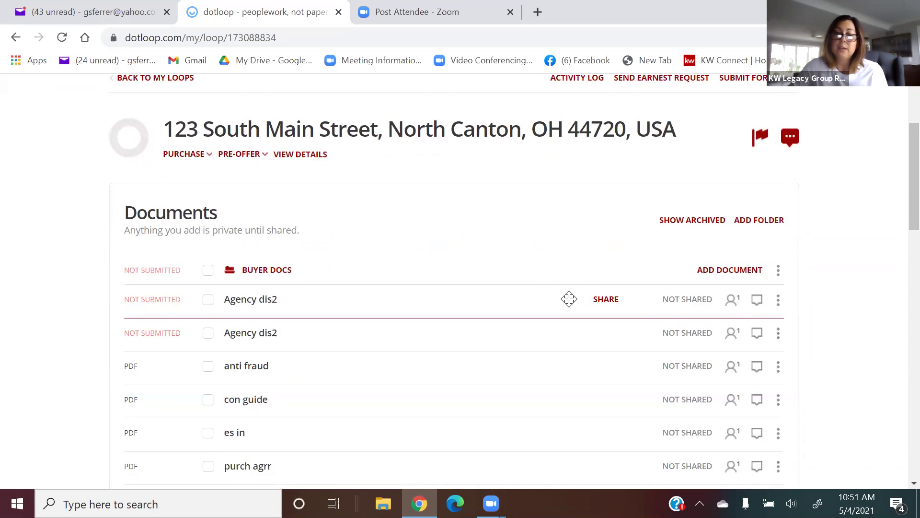
scroll(569, 298, up, 3)
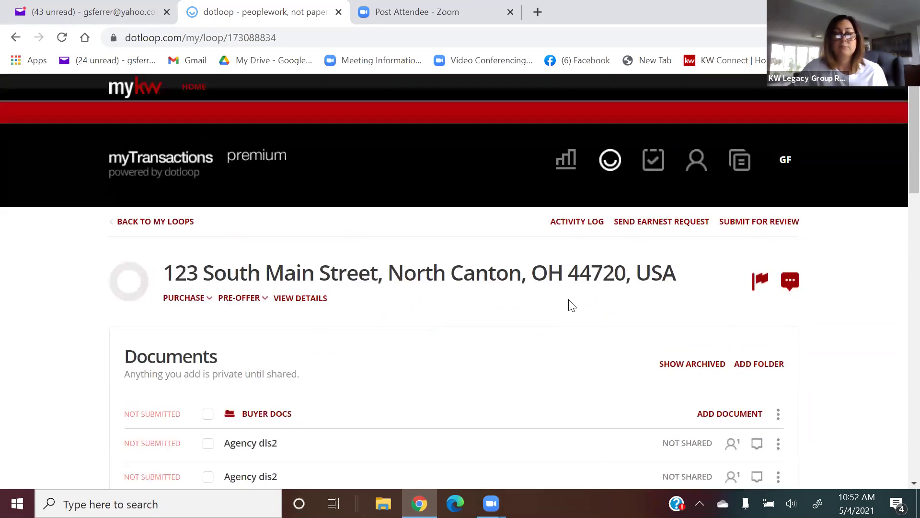